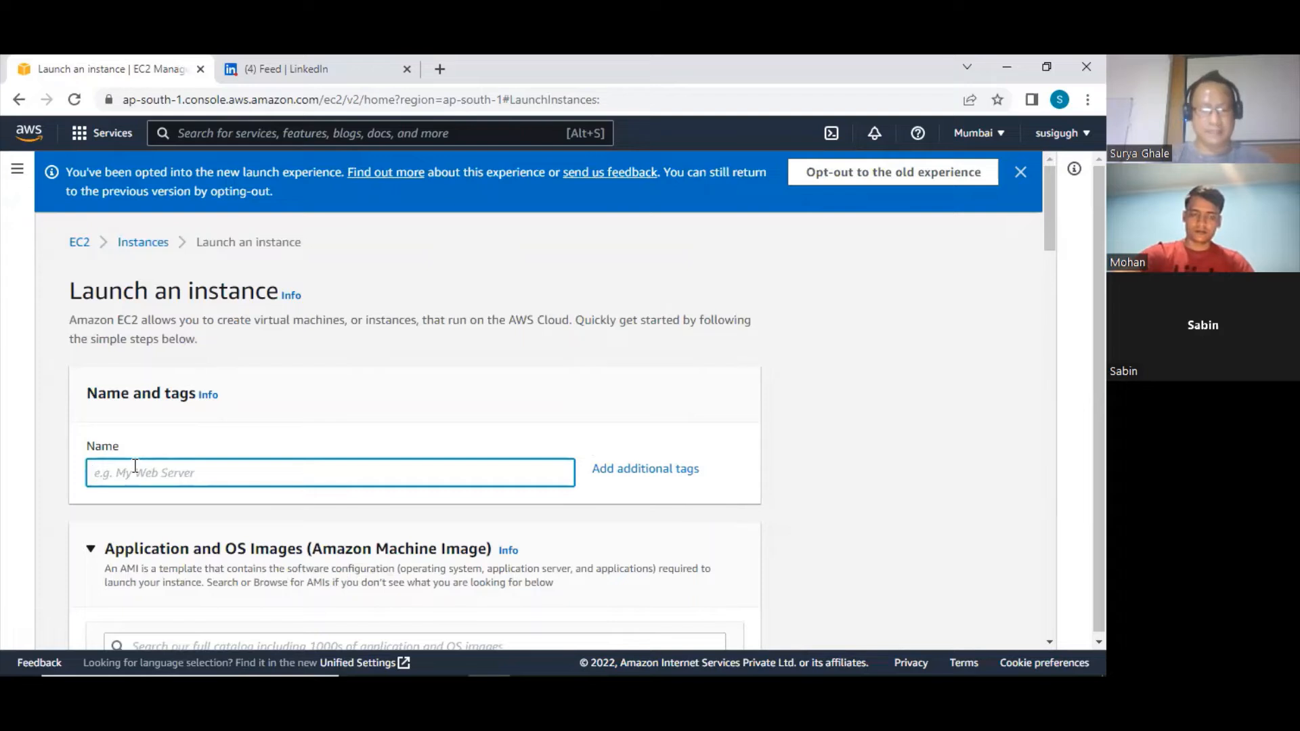
# Name the new instance ec201
pyautogui.write('ec01')
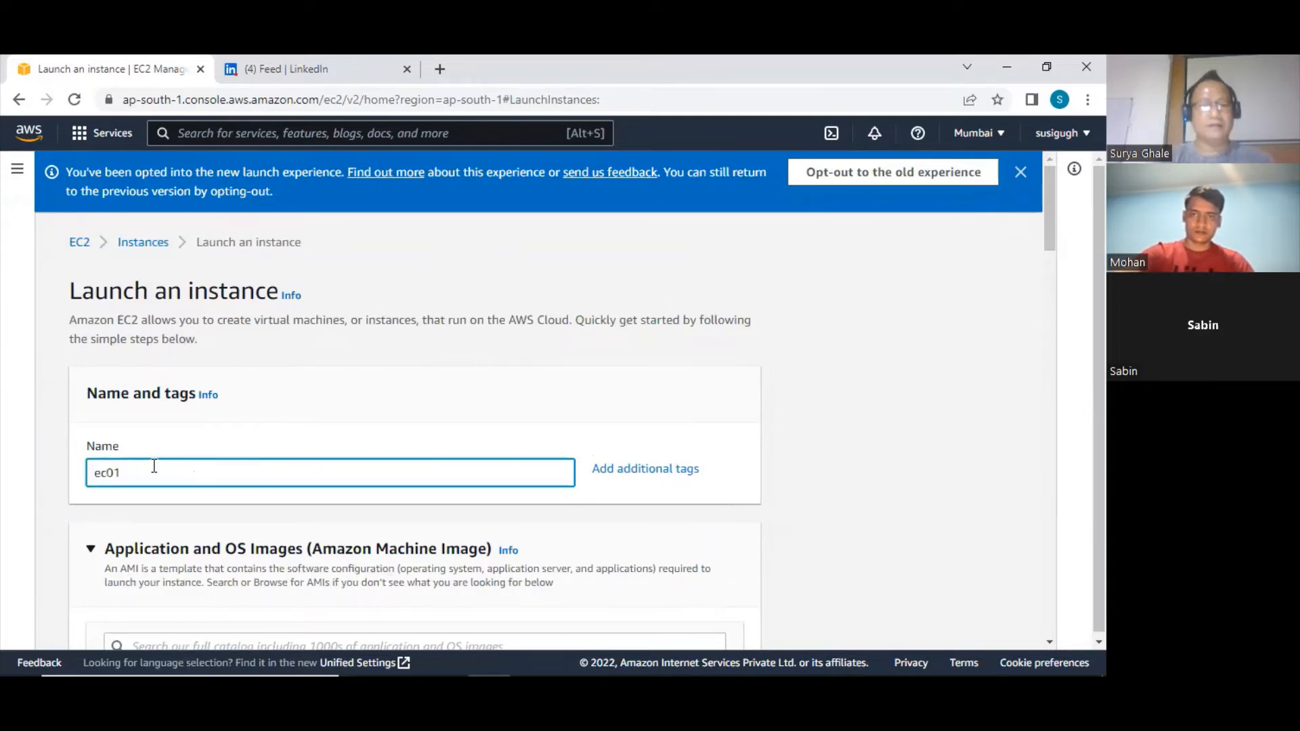
pyautogui.scroll(-1, 154, 465)
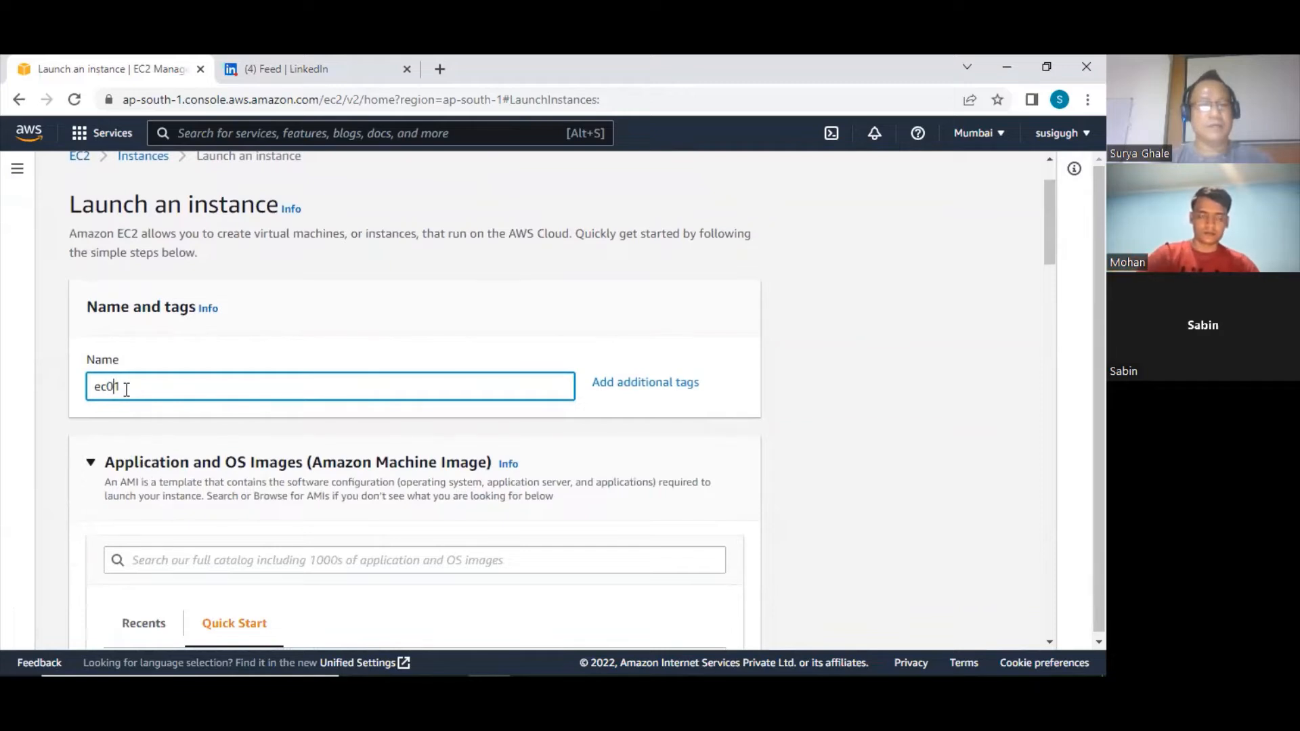
pyautogui.press('Left')
pyautogui.press('Left')
pyautogui.write('2')
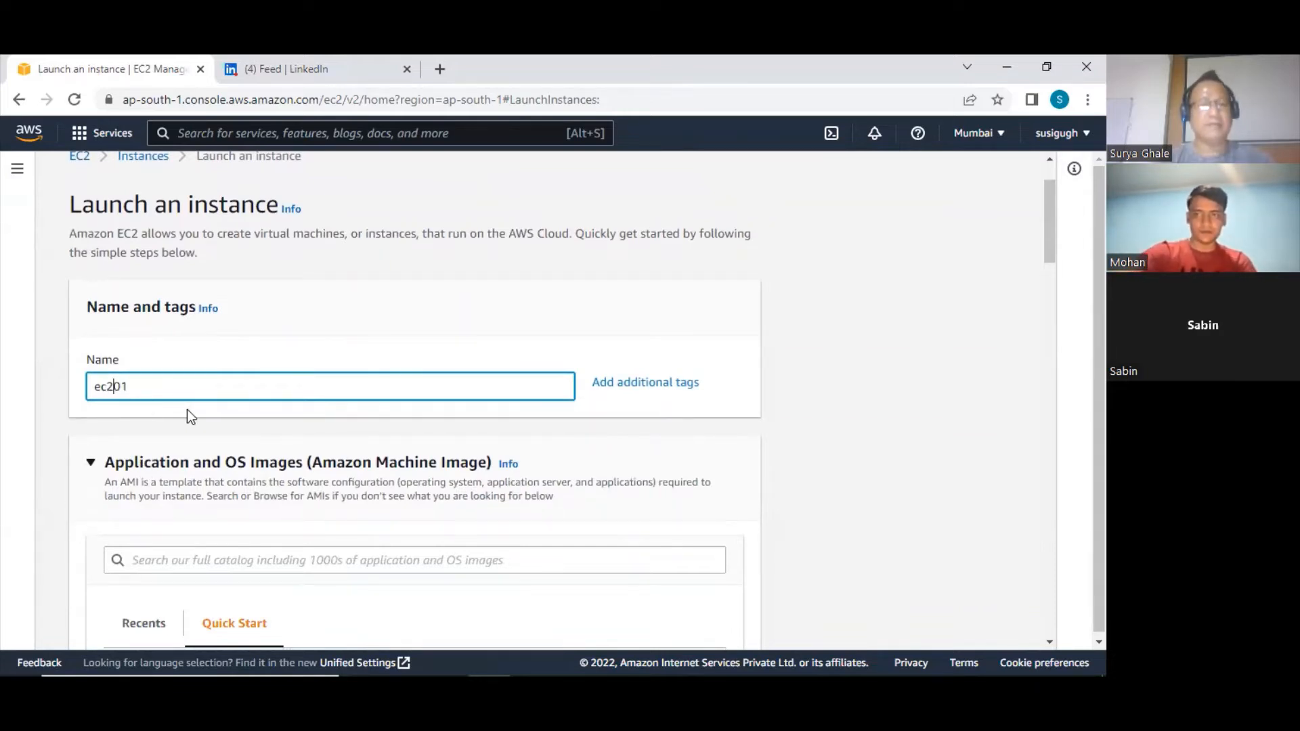
# Examine the Amazon Linux machine image, its architecture and the instance type in the launch form
pyautogui.scroll(-2, 186, 408)
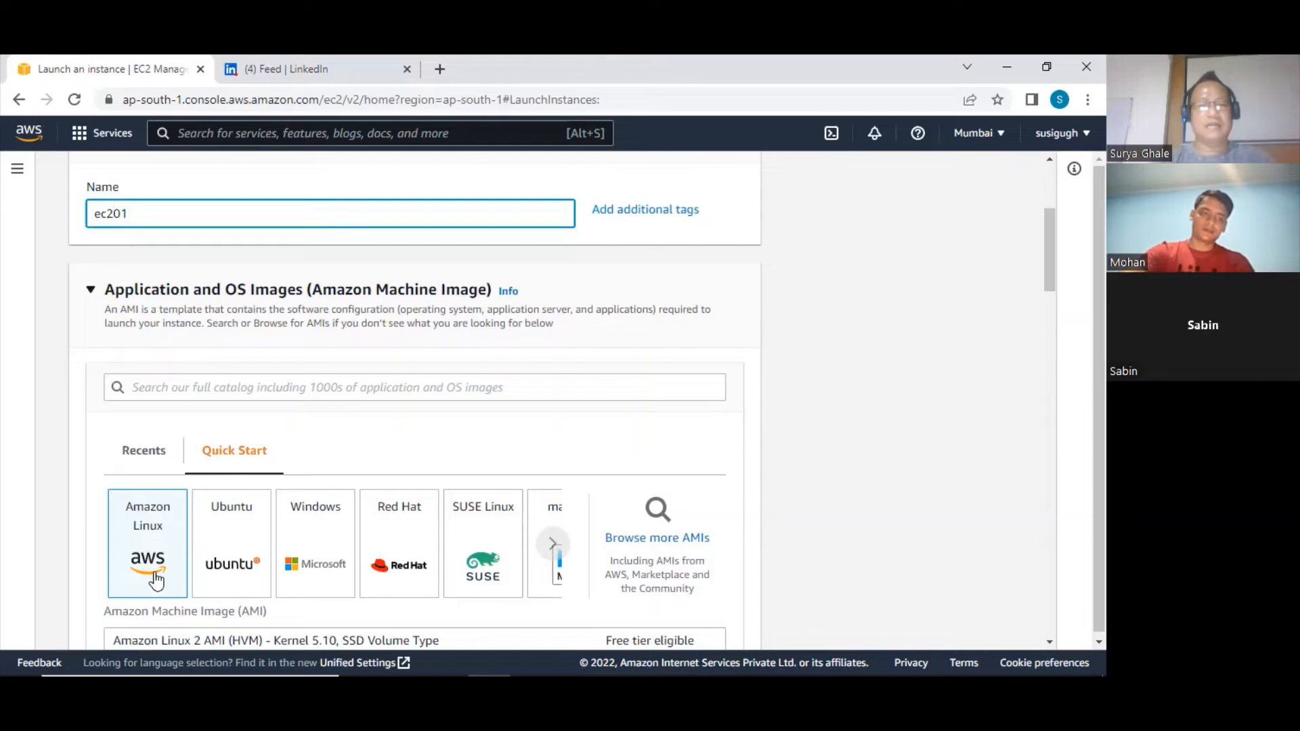
pyautogui.scroll(-2, 241, 546)
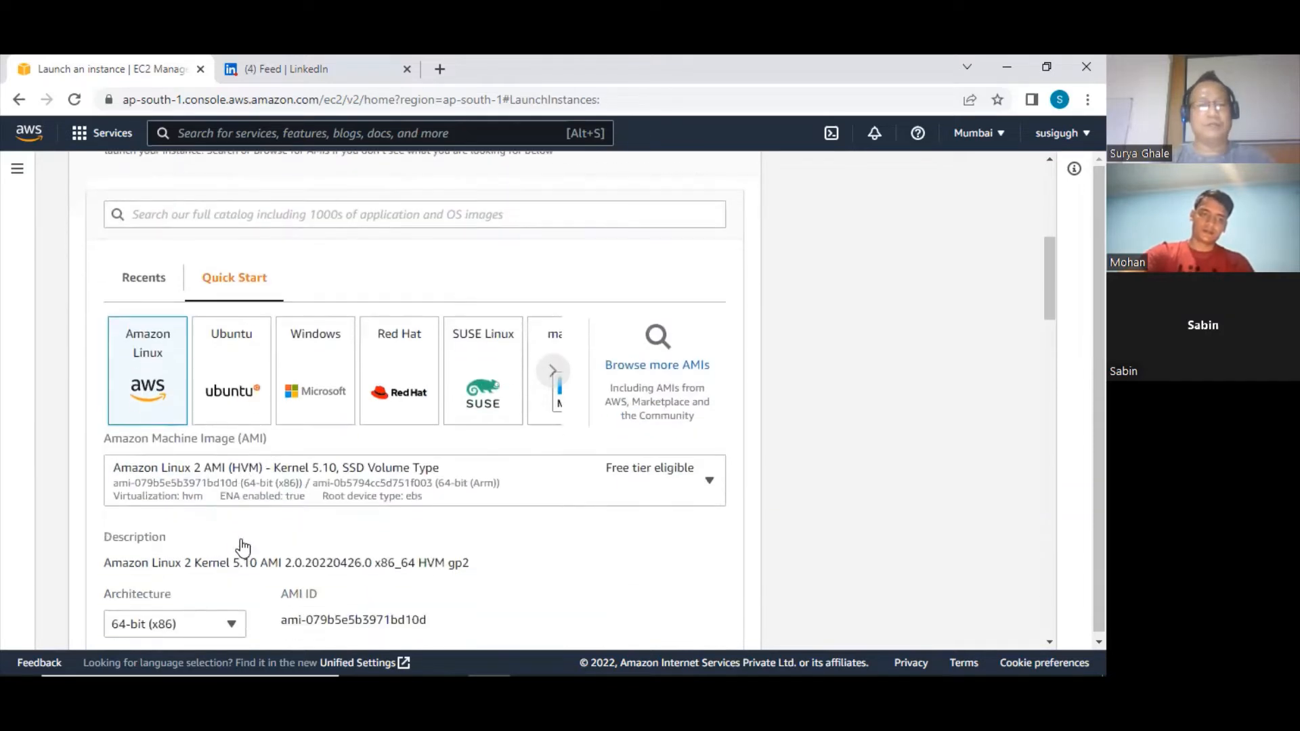
pyautogui.scroll(-2, 241, 542)
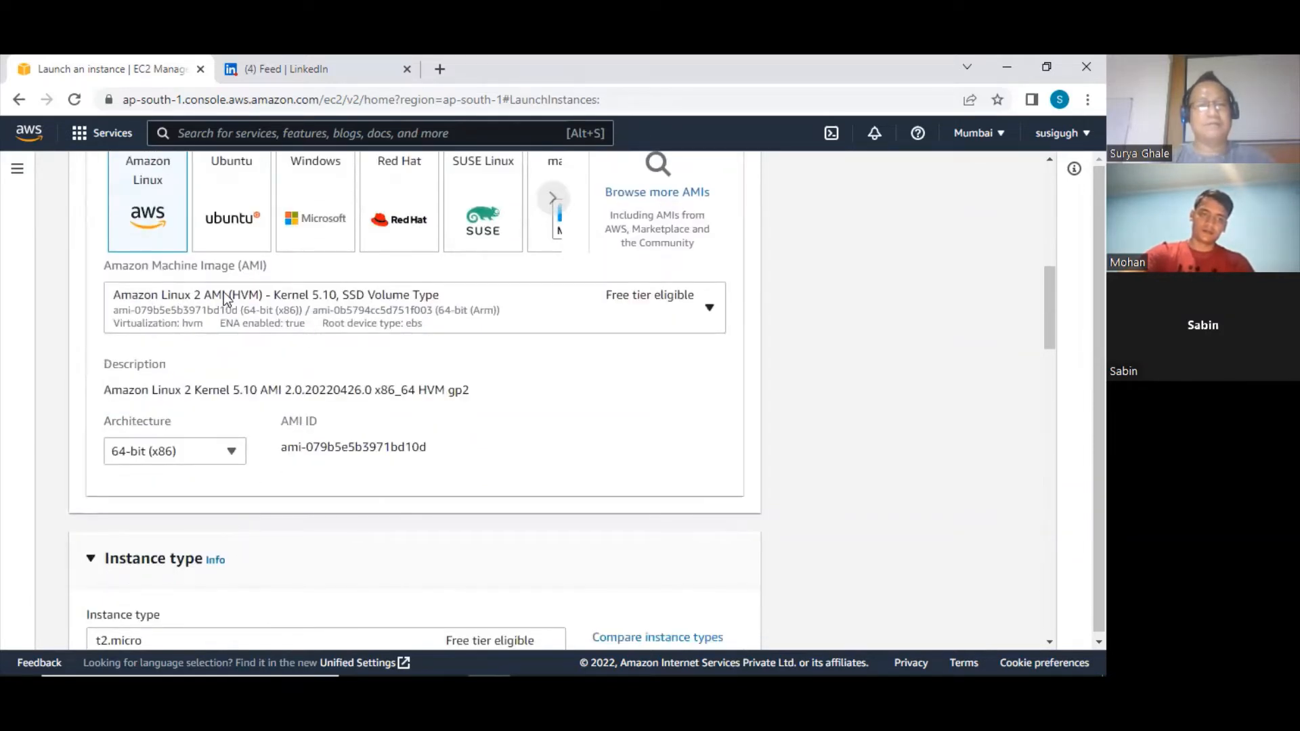
pyautogui.scroll(-2, 211, 485)
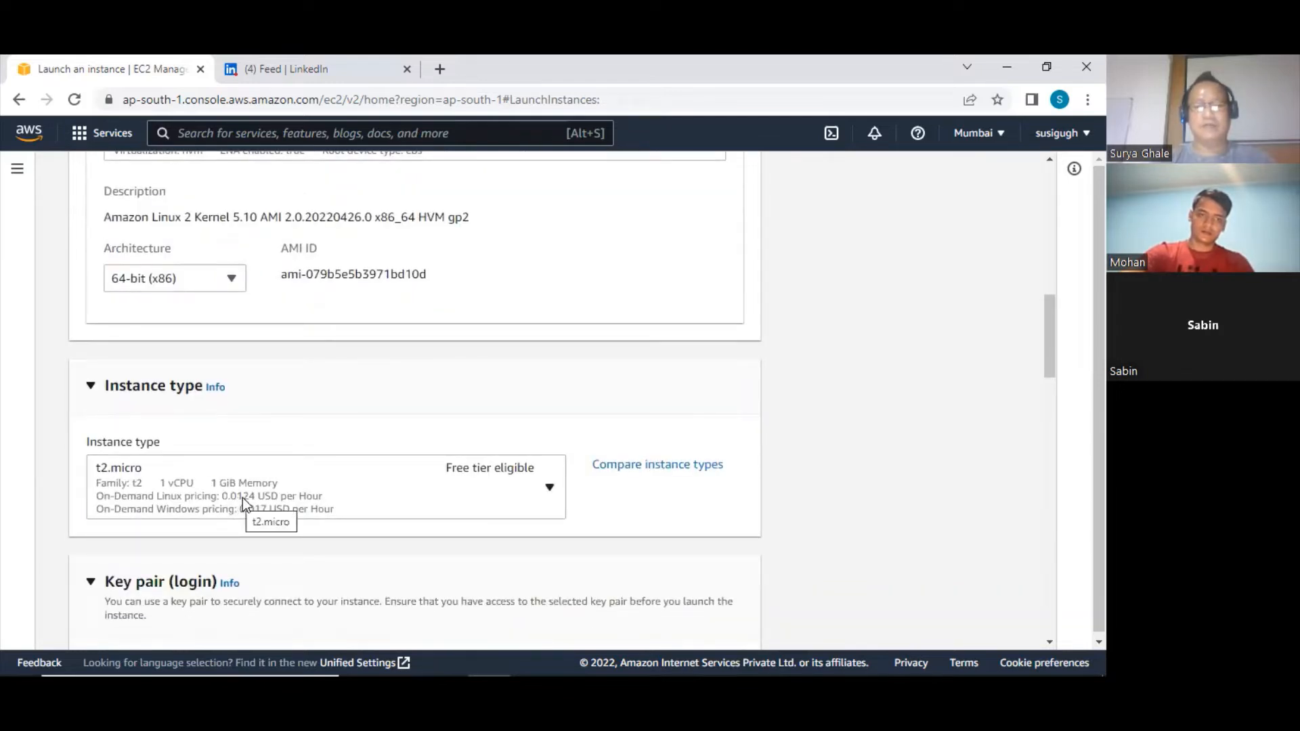
pyautogui.scroll(4, 241, 496)
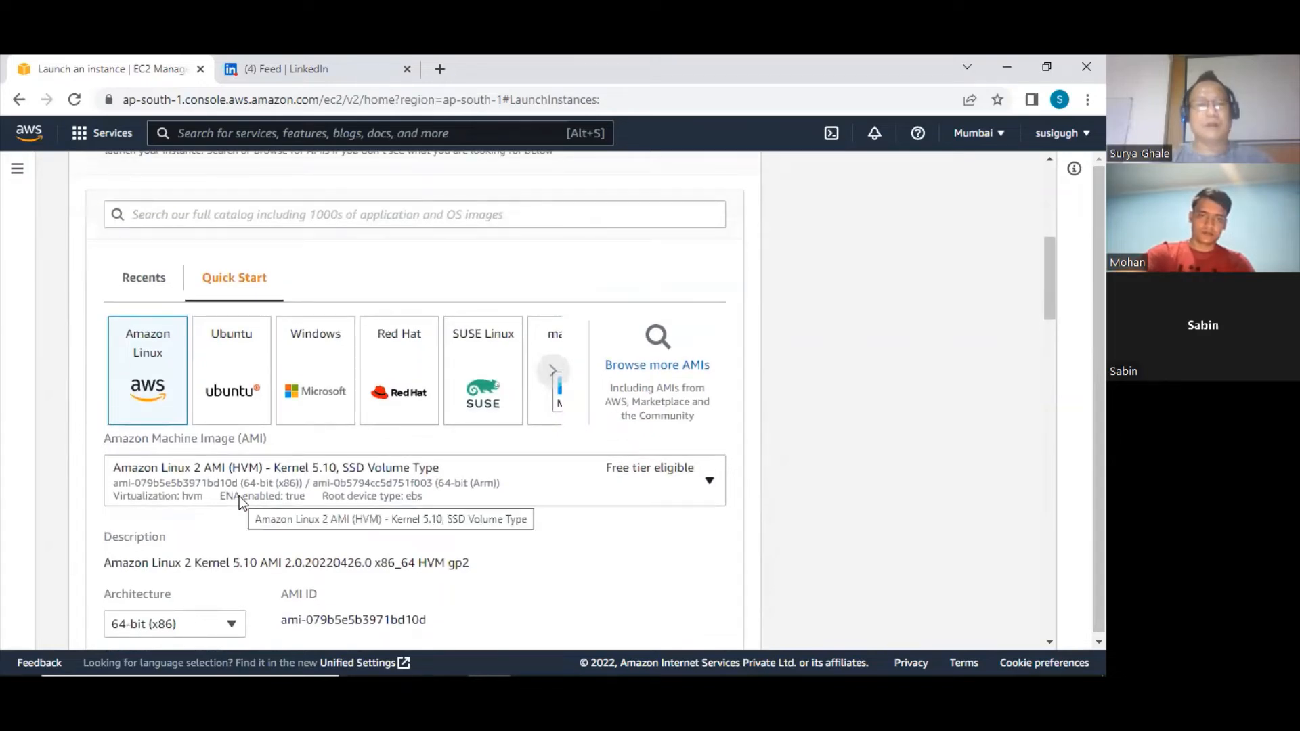
pyautogui.scroll(-1, 238, 495)
pyautogui.scroll(3, 238, 493)
pyautogui.scroll(1, 232, 499)
pyautogui.scroll(-7, 197, 383)
# Allow both HTTPS and HTTP traffic from the internet in the new security group's firewall rules
pyautogui.scroll(-3, 200, 390)
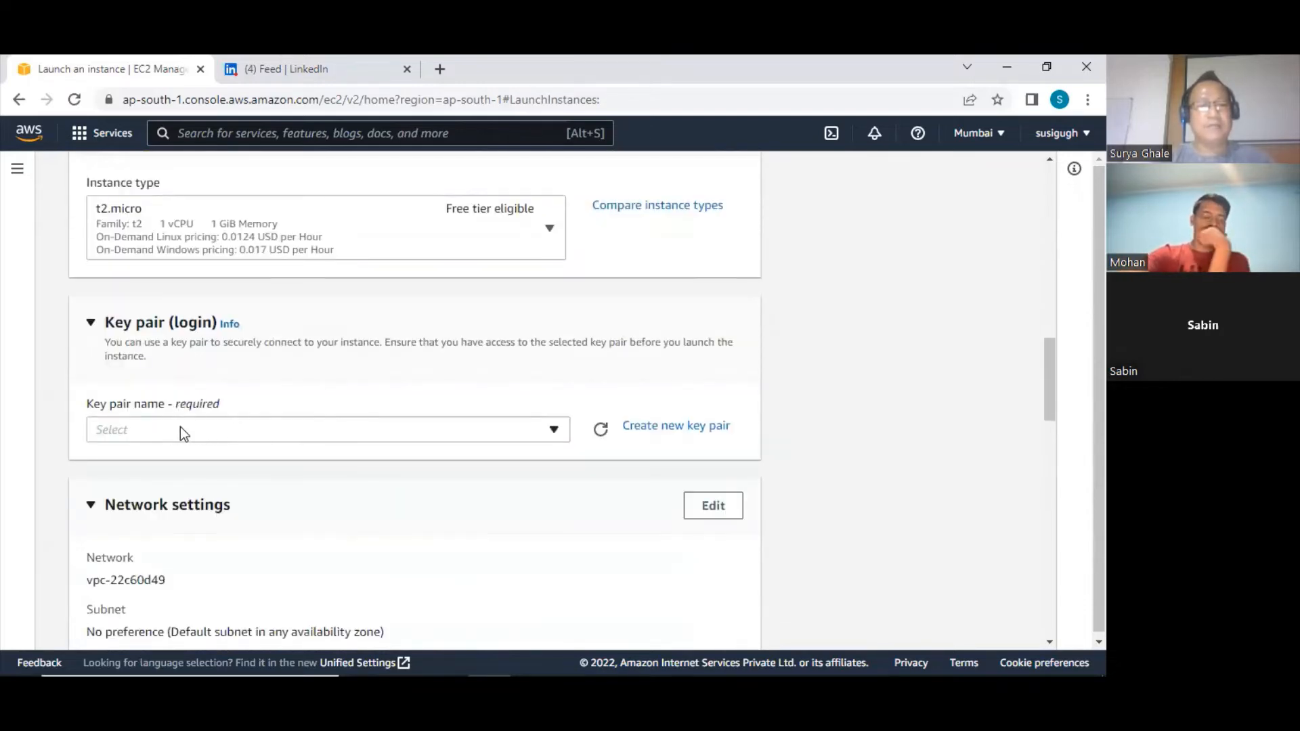
pyautogui.scroll(-7, 180, 427)
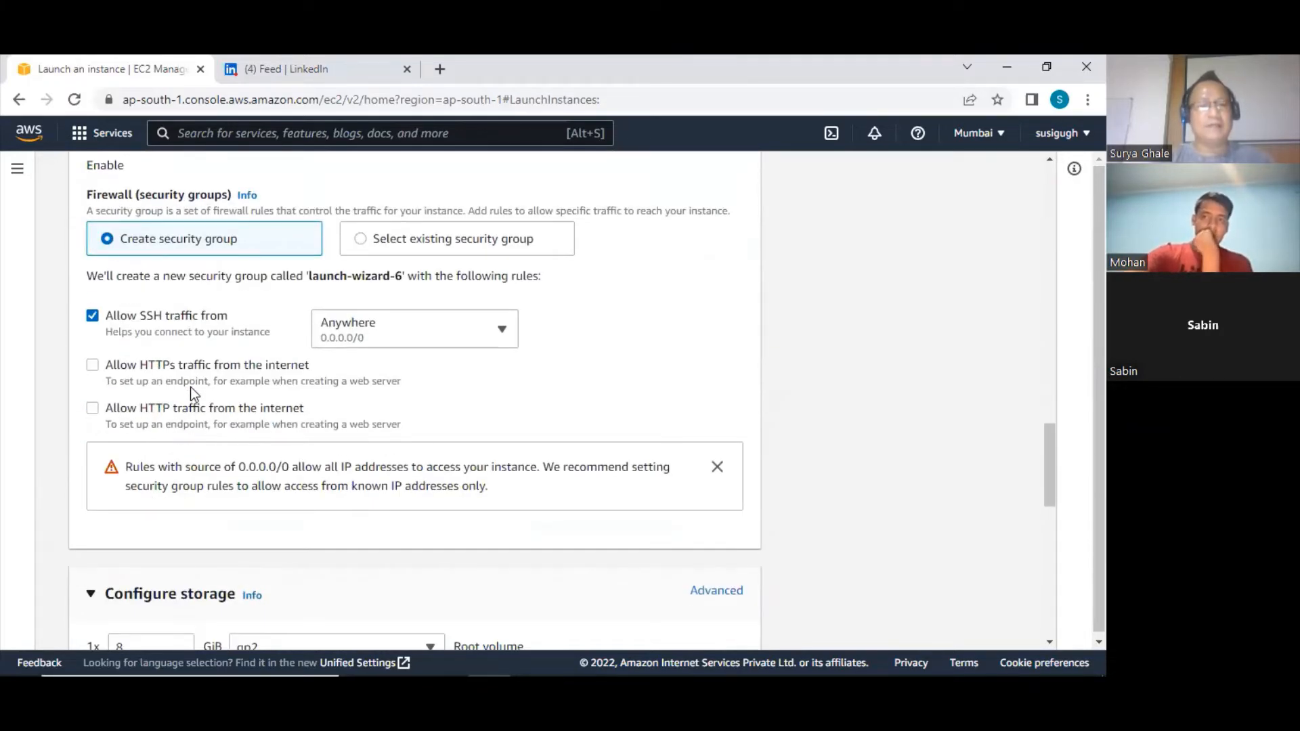
pyautogui.click(93, 408)
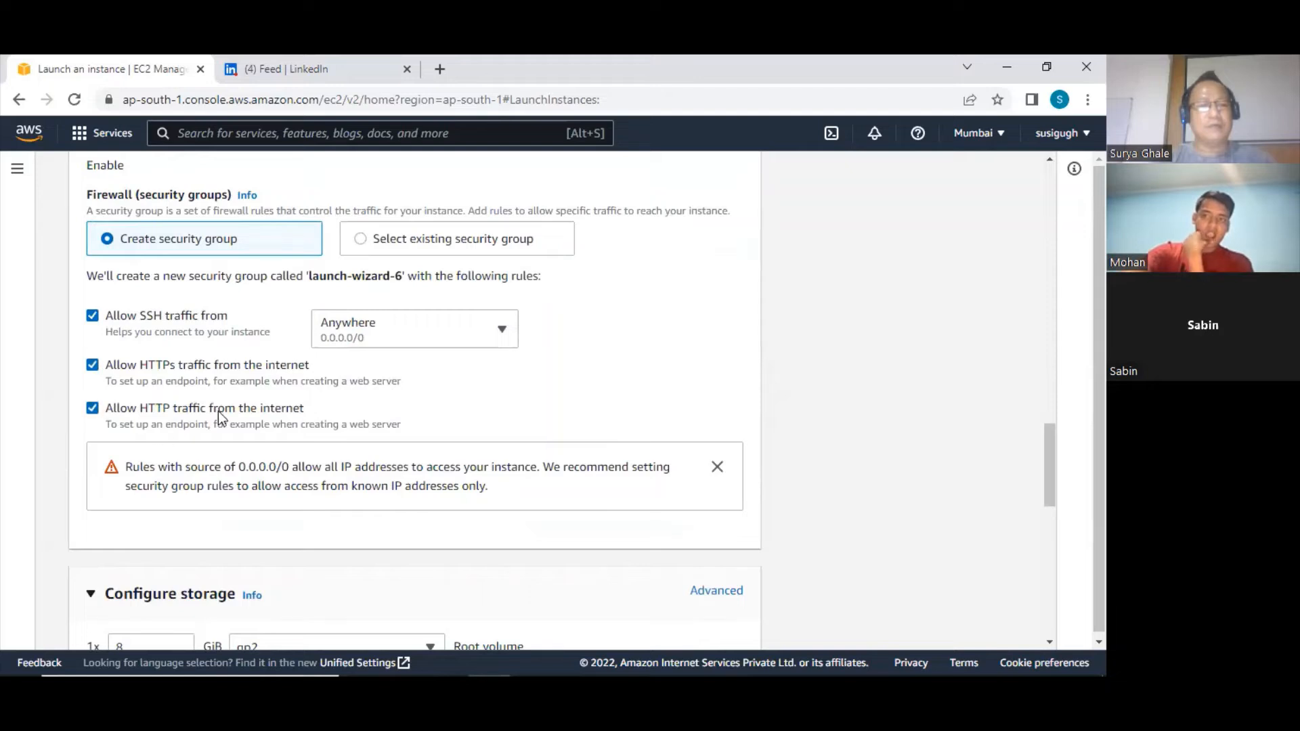
# Review the network settings, storage configuration and summary sections of the launch form
pyautogui.scroll(1, 218, 408)
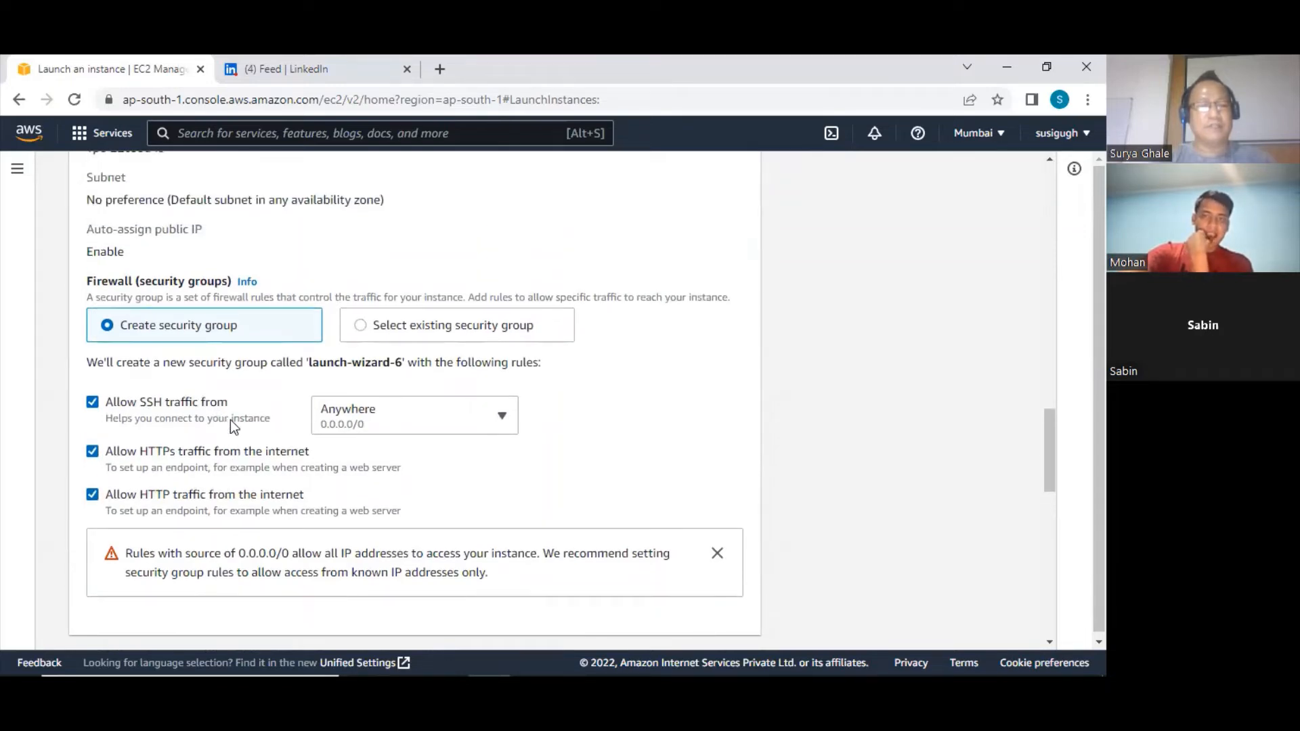
pyautogui.scroll(1, 230, 420)
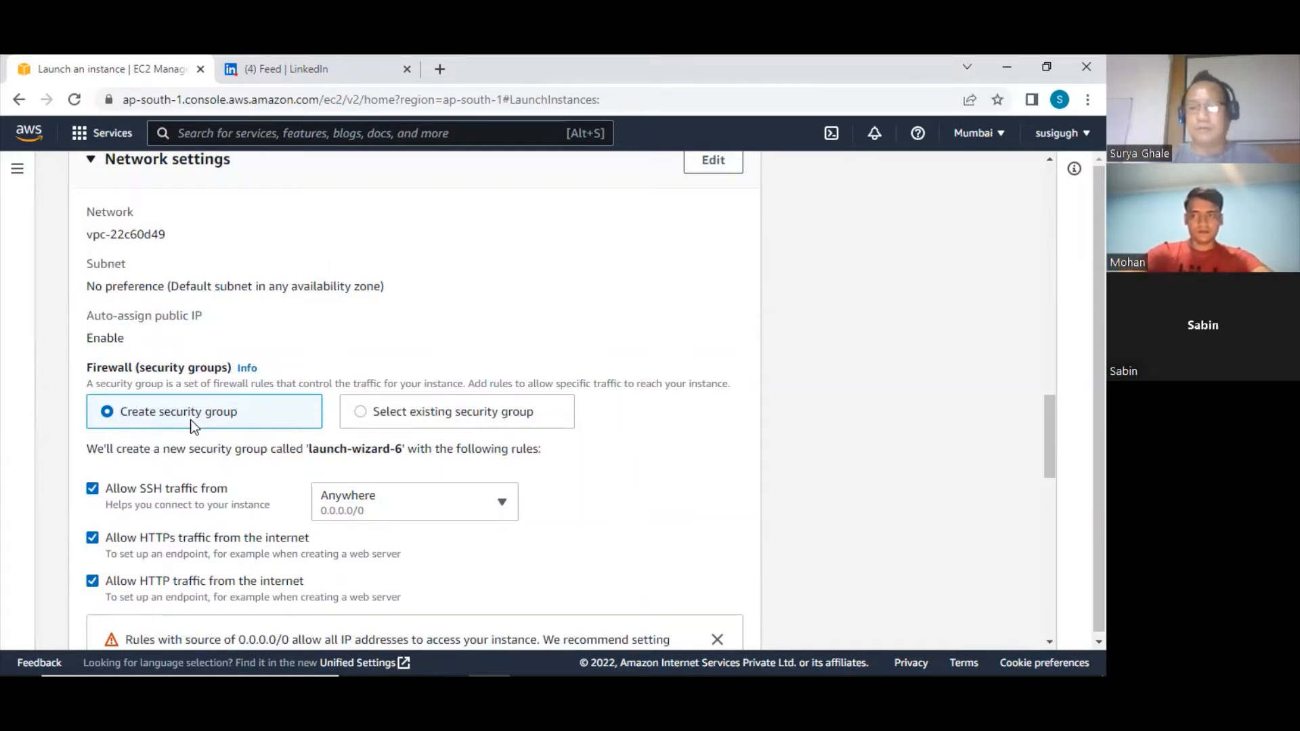
pyautogui.scroll(-9, 191, 425)
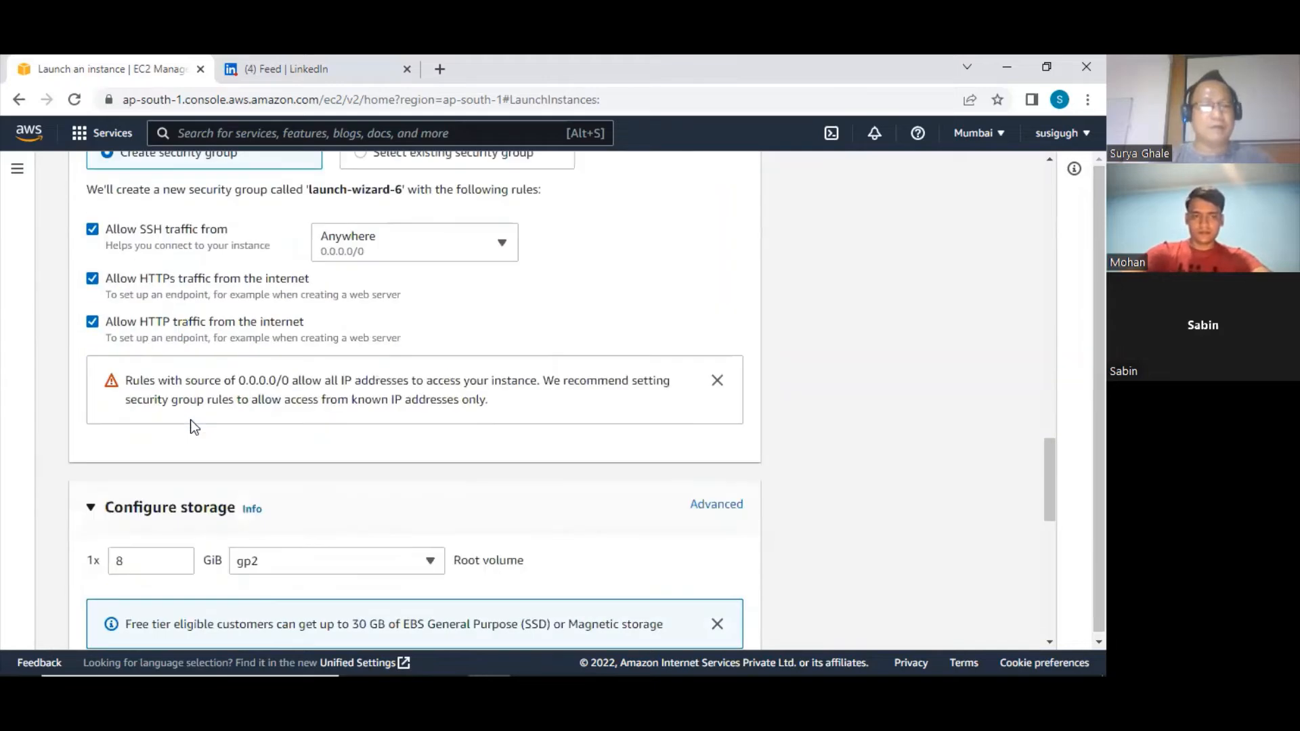
pyautogui.scroll(-4, 191, 424)
pyautogui.scroll(7, 192, 423)
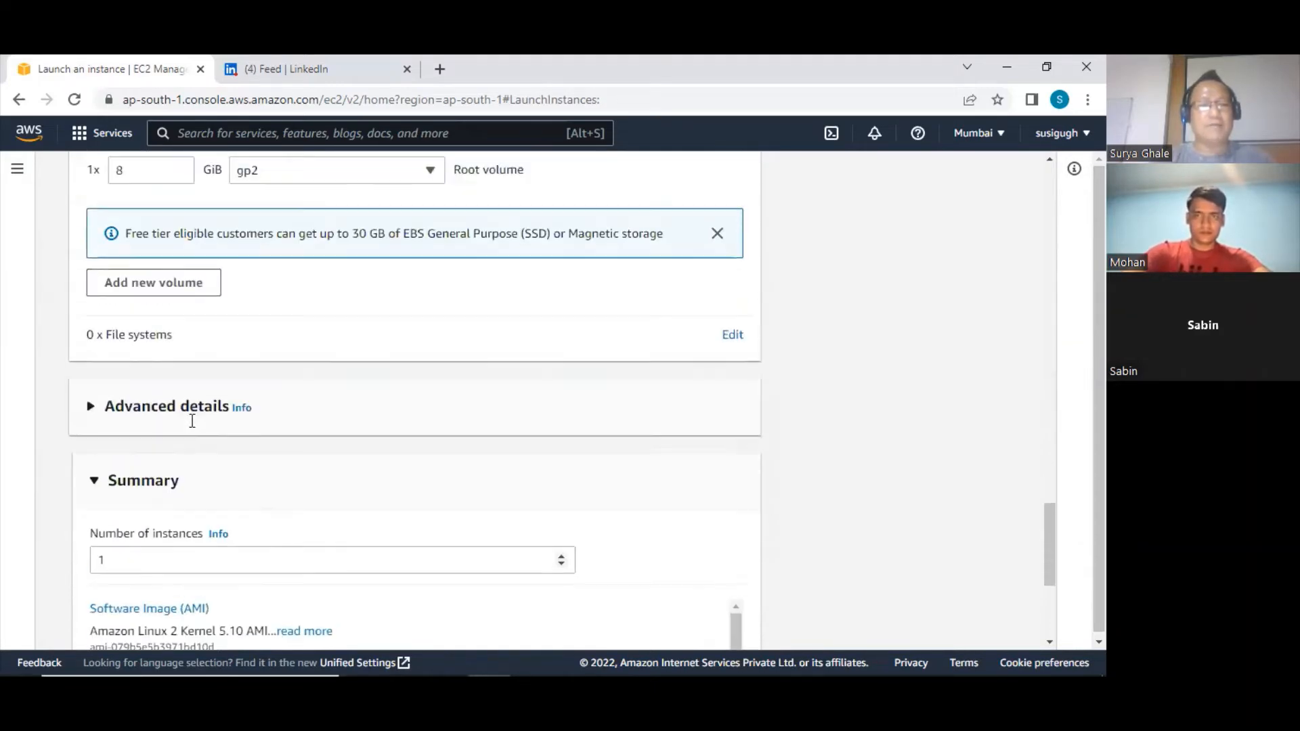
pyautogui.scroll(-7, 192, 423)
pyautogui.scroll(20, 192, 425)
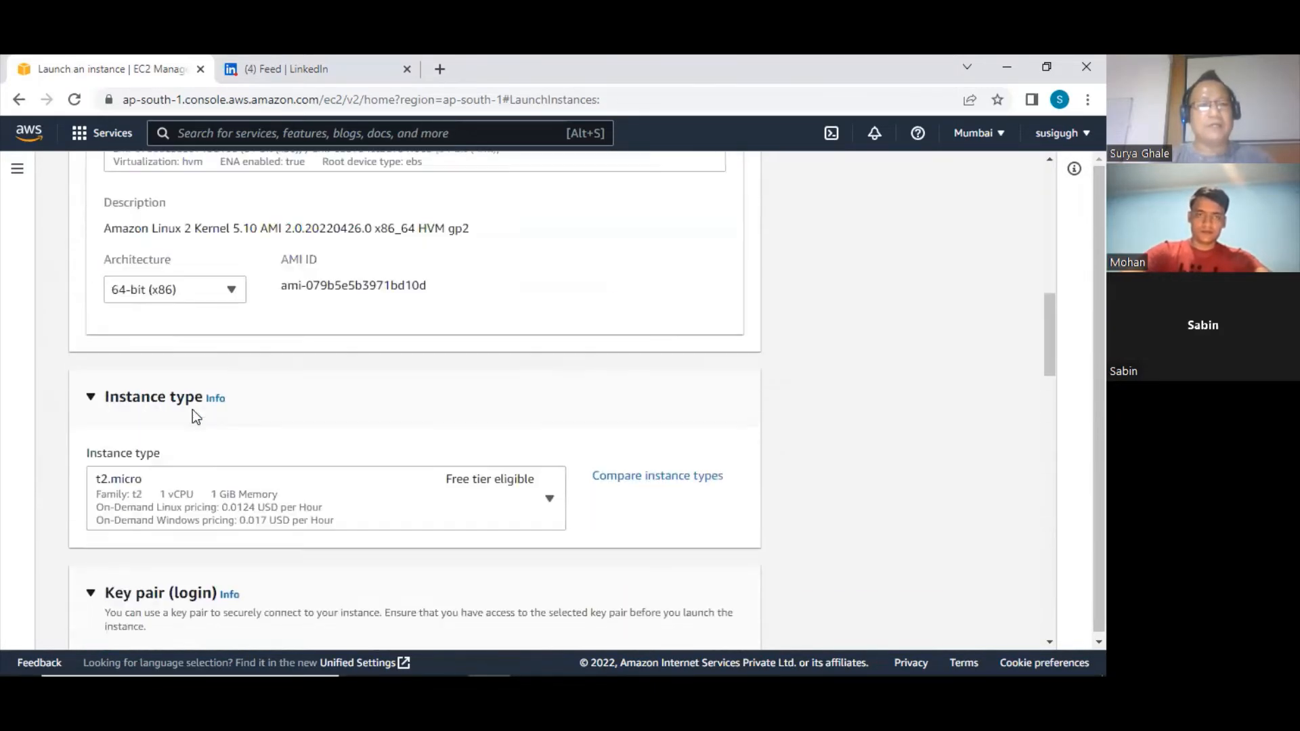
# Browse the available instance types from the t3 to the c4 family, then close the list without choosing one
pyautogui.scroll(-2, 236, 515)
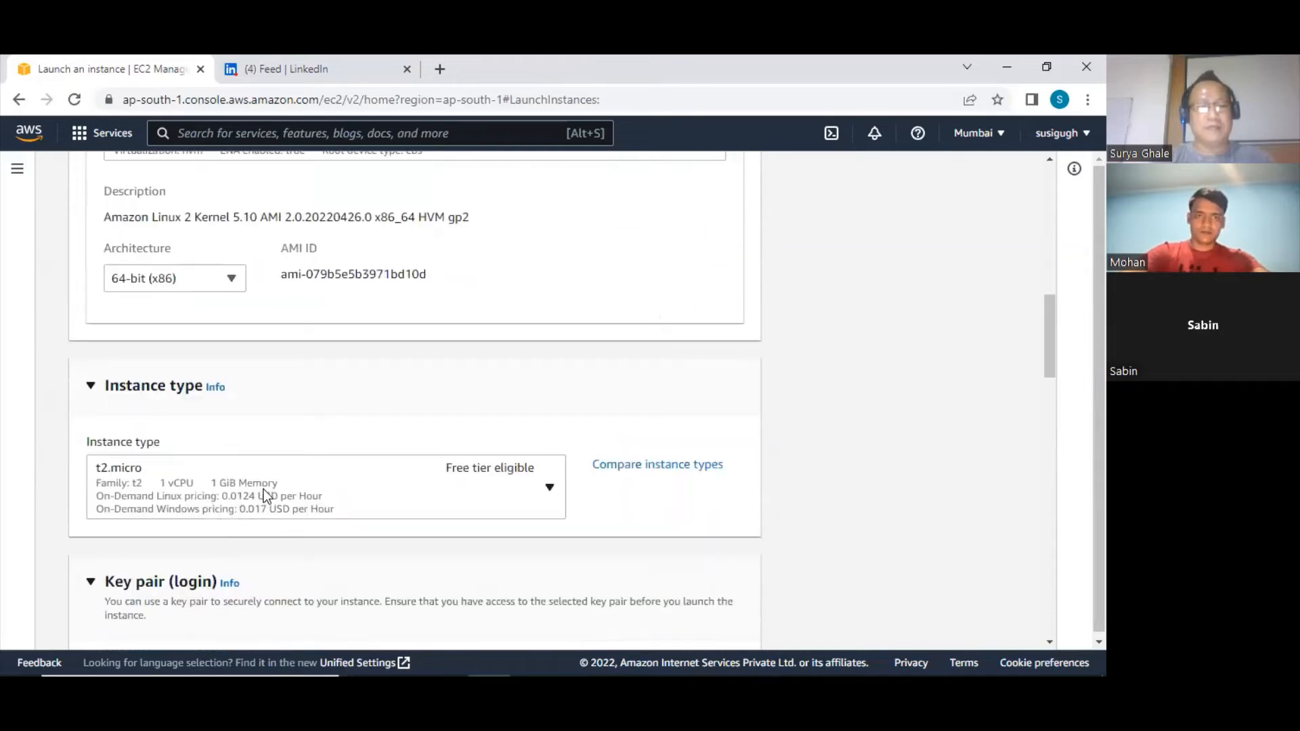
pyautogui.click(262, 489)
pyautogui.scroll(-8, 365, 416)
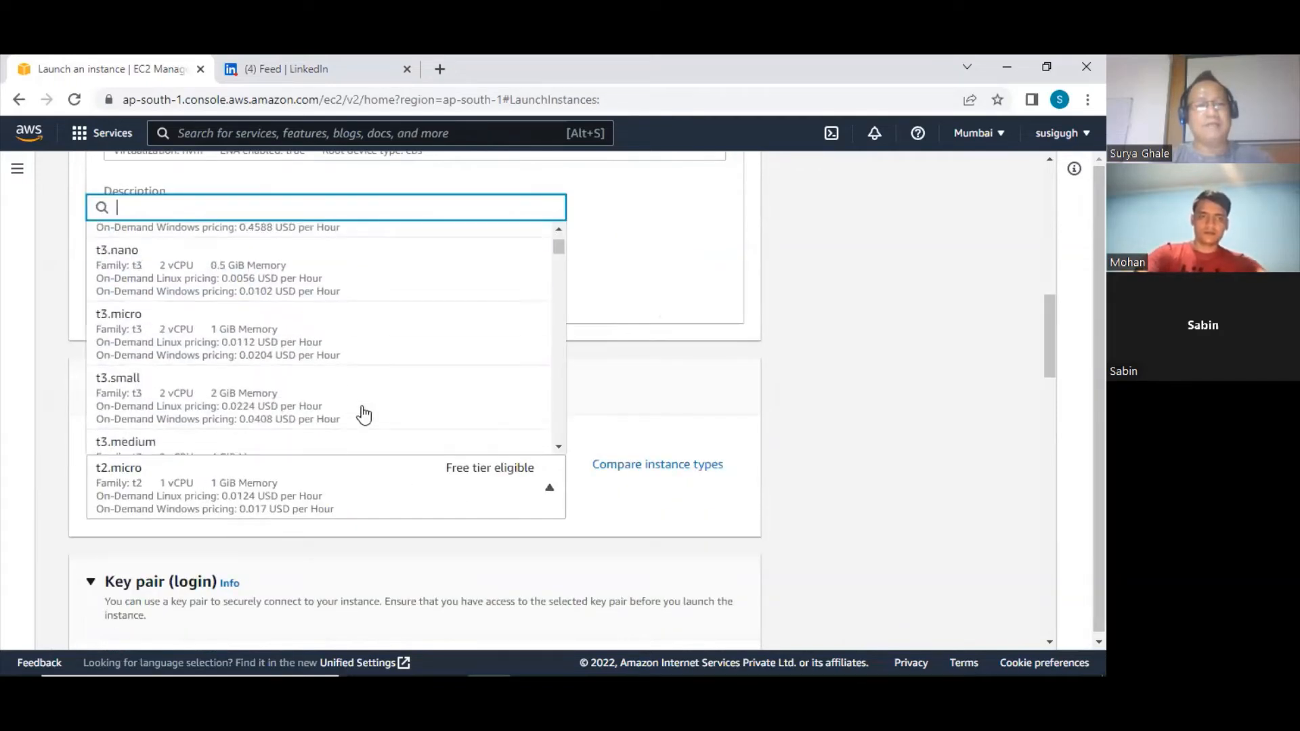
pyautogui.scroll(-6, 363, 413)
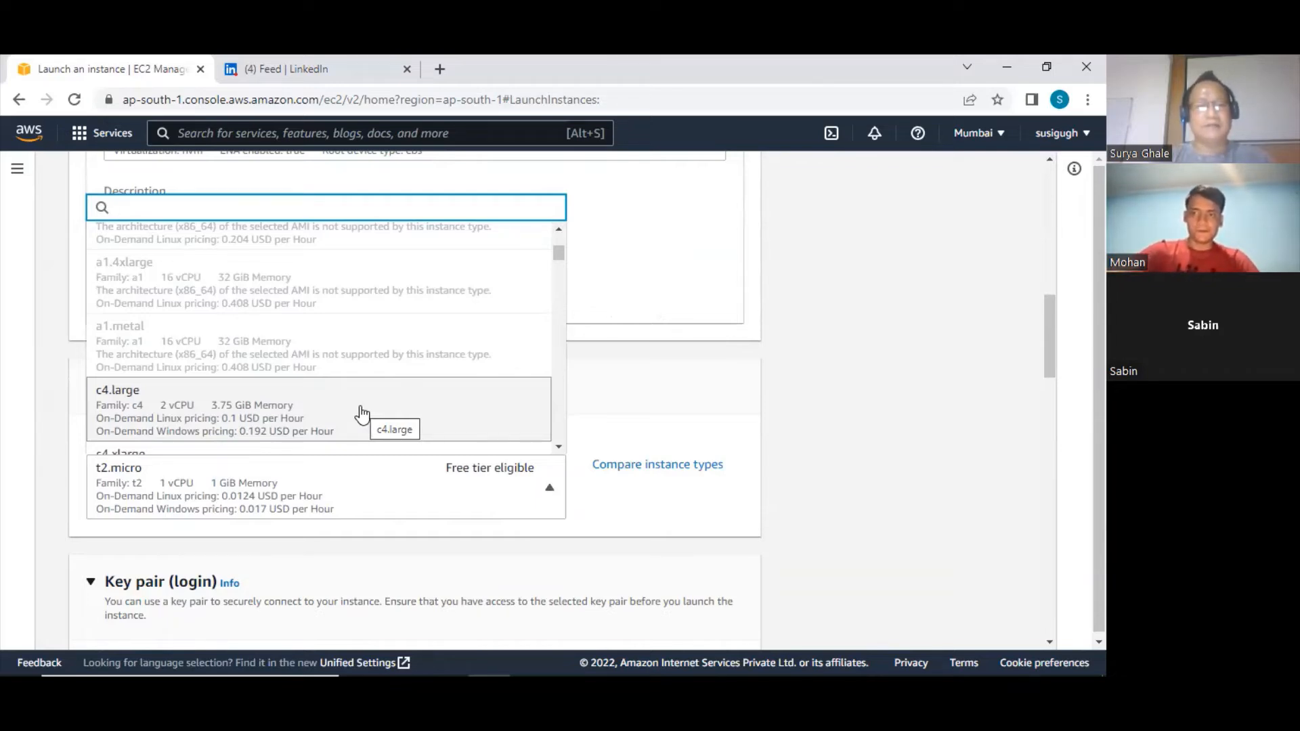
pyautogui.click(693, 428)
# Expand the instance's advanced details and start editing the User data field
pyautogui.scroll(-1, 440, 454)
pyautogui.scroll(-3, 442, 461)
pyautogui.scroll(-8, 441, 461)
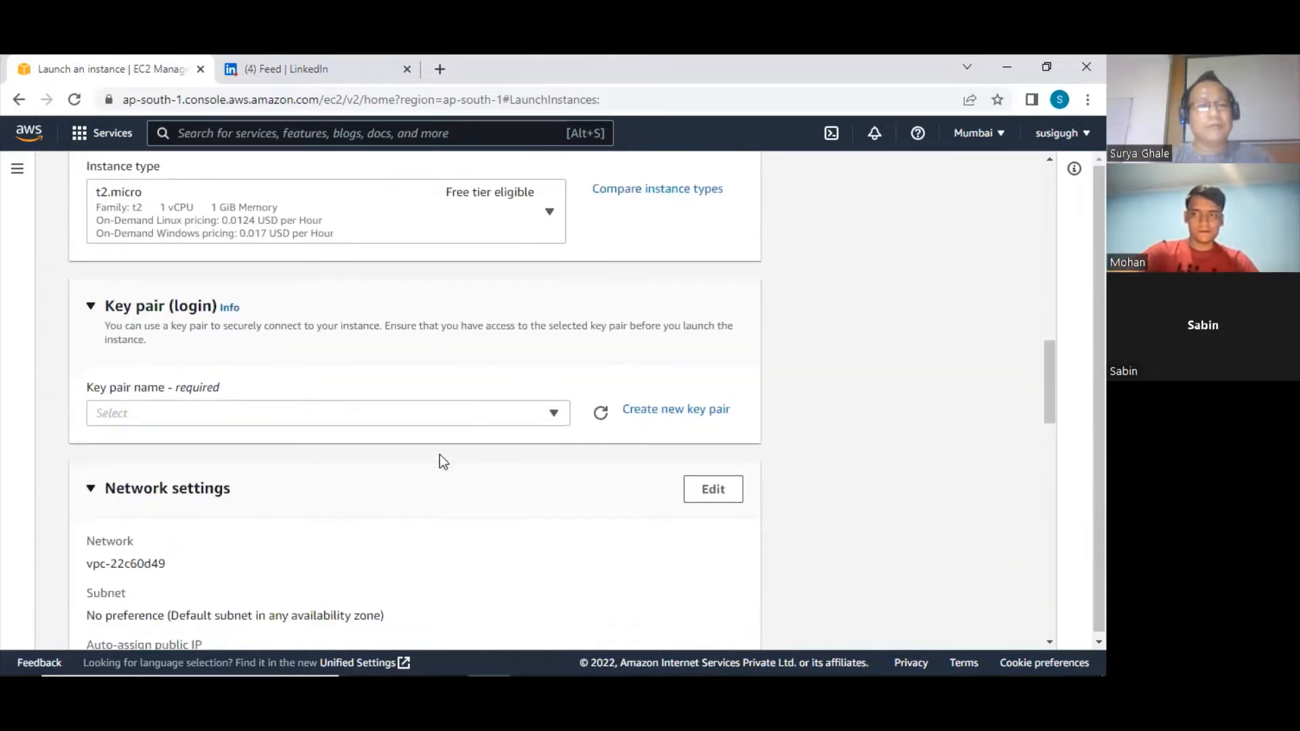
pyautogui.scroll(-5, 440, 460)
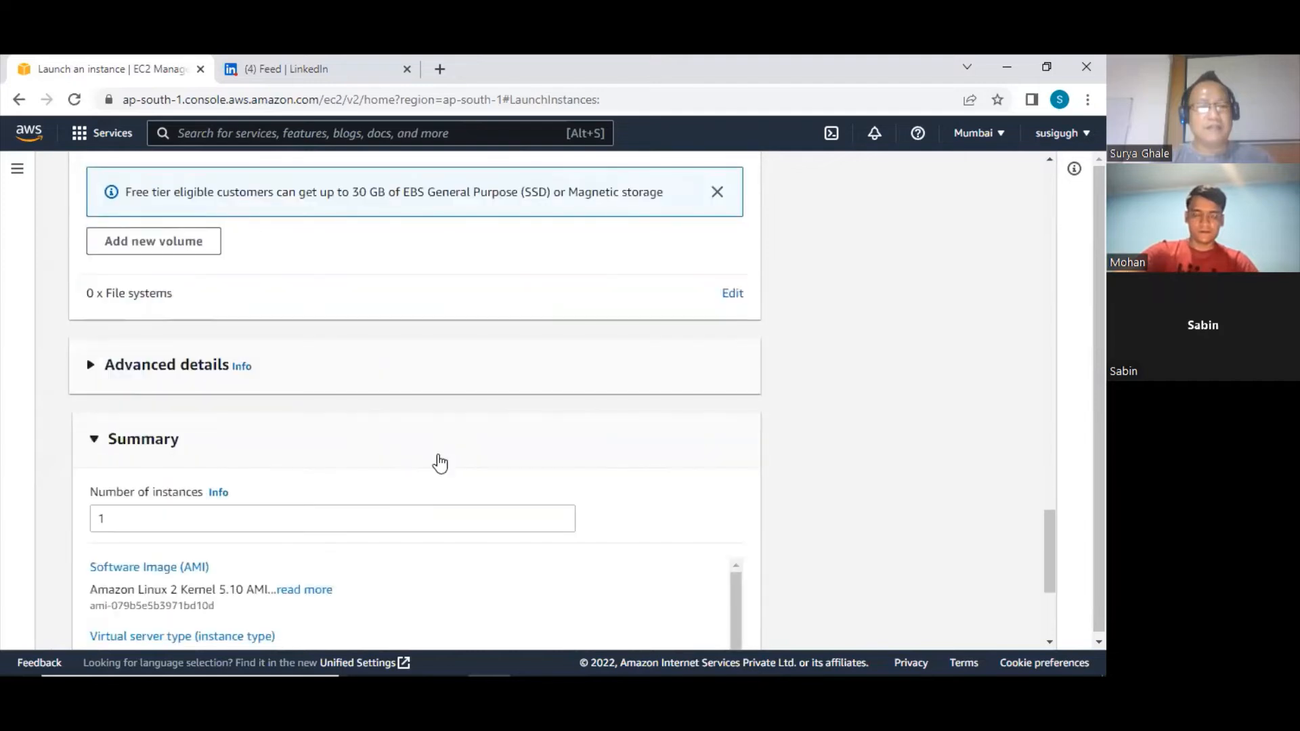
pyautogui.scroll(-2, 439, 459)
pyautogui.click(89, 200)
pyautogui.scroll(-12, 316, 348)
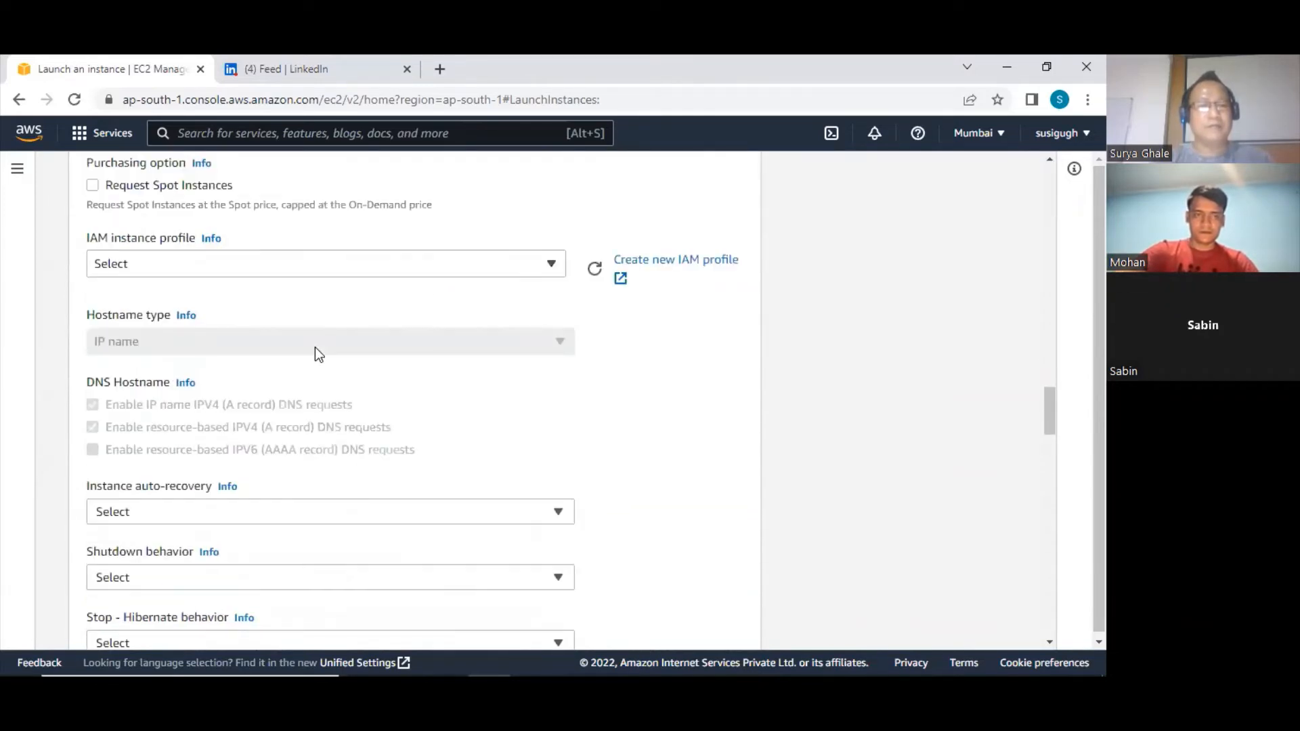
pyautogui.scroll(-10, 315, 347)
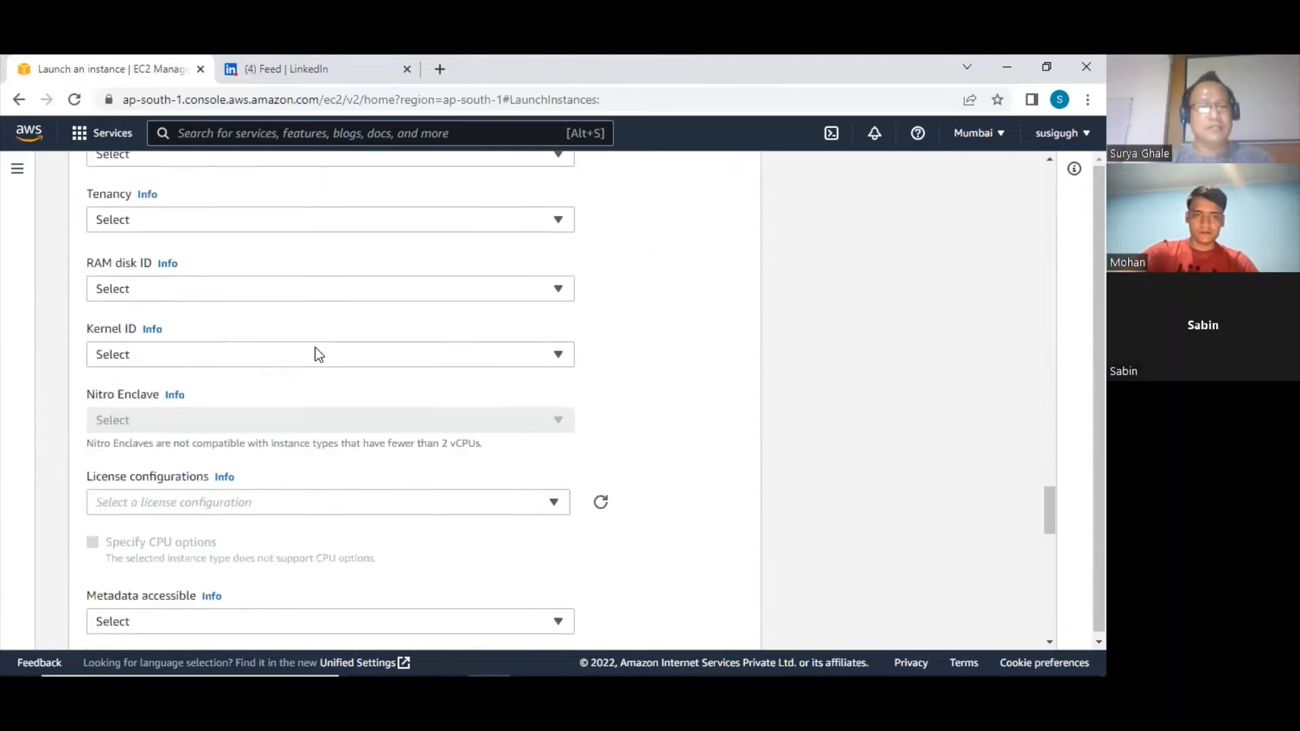
pyautogui.scroll(-1, 314, 347)
pyautogui.click(260, 412)
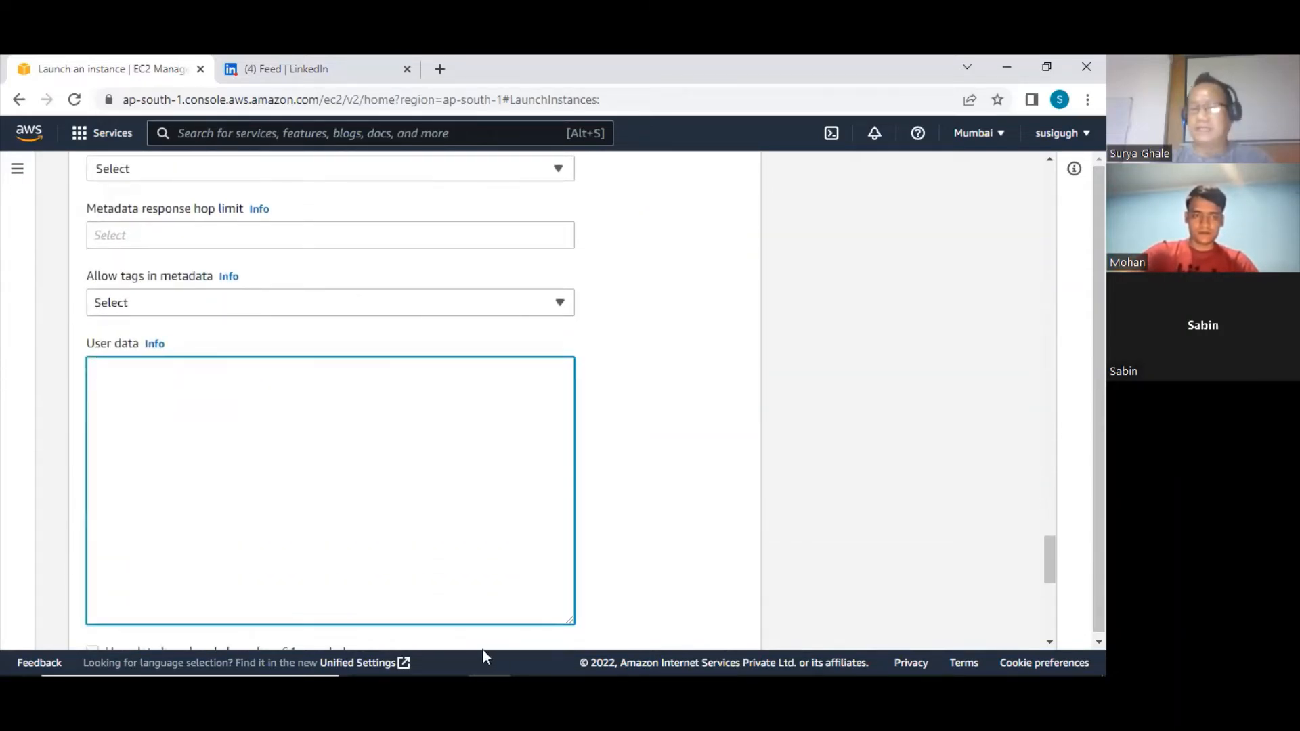
# Copy the whole bash script from the instance-user-data file in Notepad and paste it into the instance's User data
pyautogui.moveTo(522, 656)
pyautogui.click(657, 655)
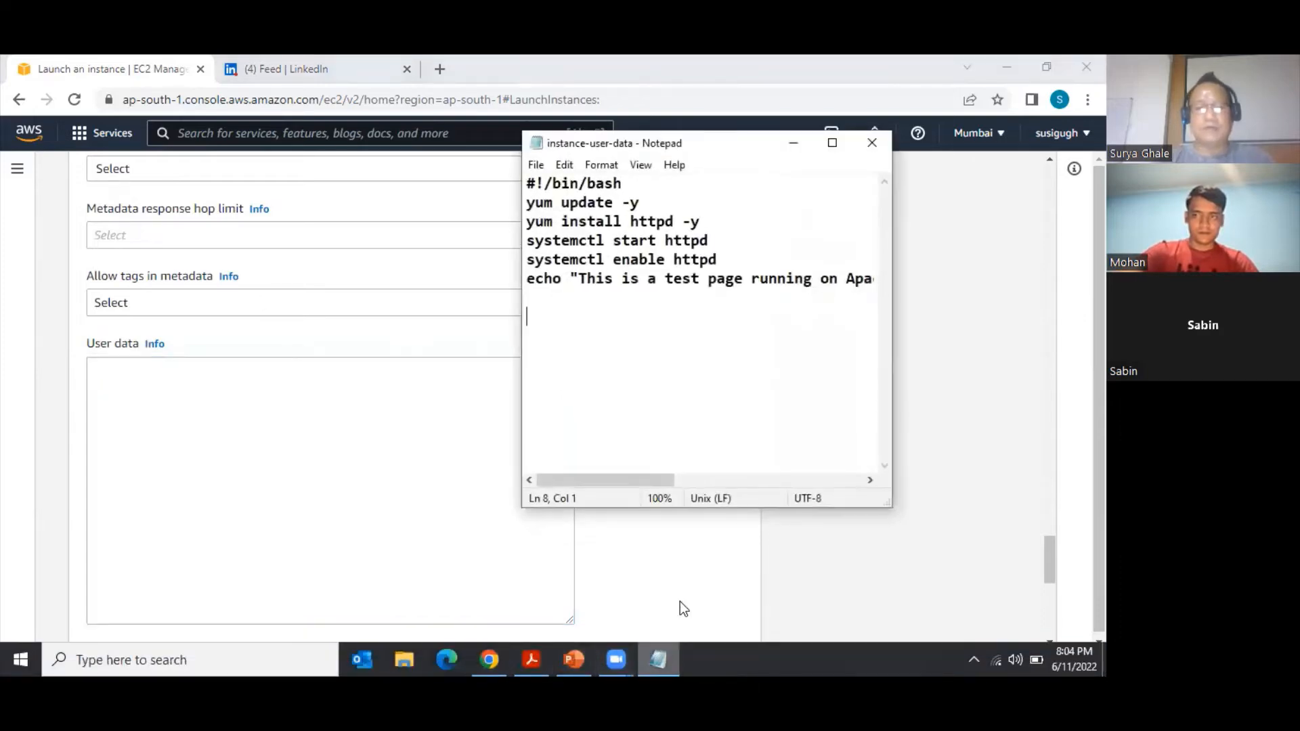
pyautogui.moveTo(528, 181); pyautogui.dragTo(873, 291)
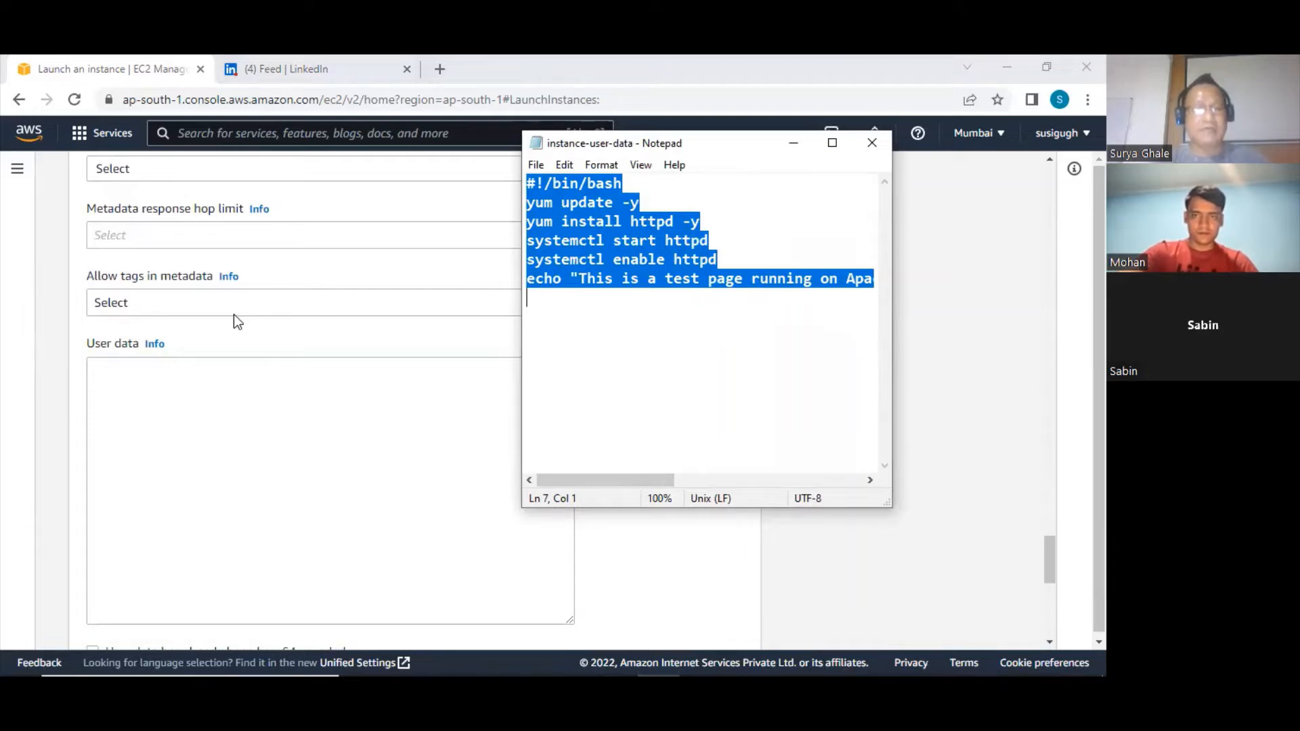
pyautogui.click(144, 374)
pyautogui.write('#!/bin/bash yum update -y yum install httpd -y systemctl start httpd systemctl enable httpd echo "This is a test page running on Apache on EC2 in the AWS Cloud" > /var/www/html/index.html')
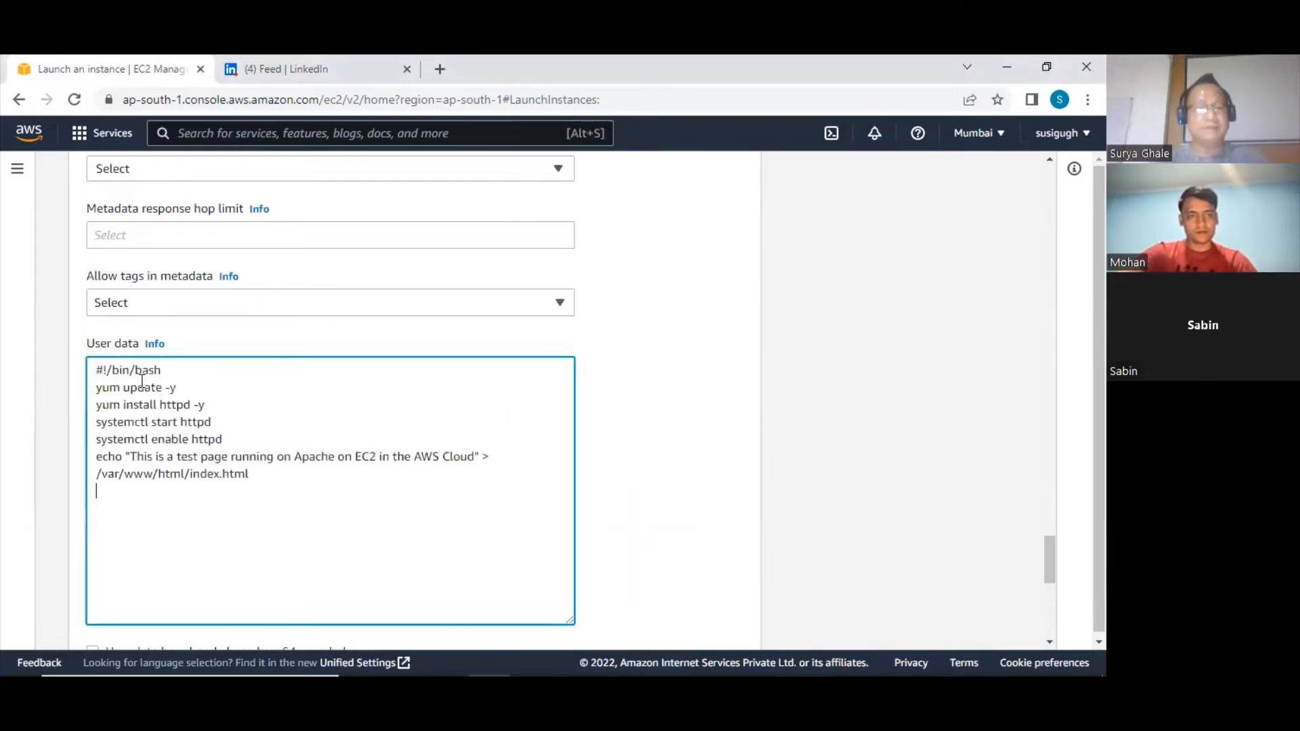
# Examine the #!/bin/bash line and the yum update -y line at the start of the User data script
pyautogui.moveTo(97, 370); pyautogui.dragTo(171, 373)
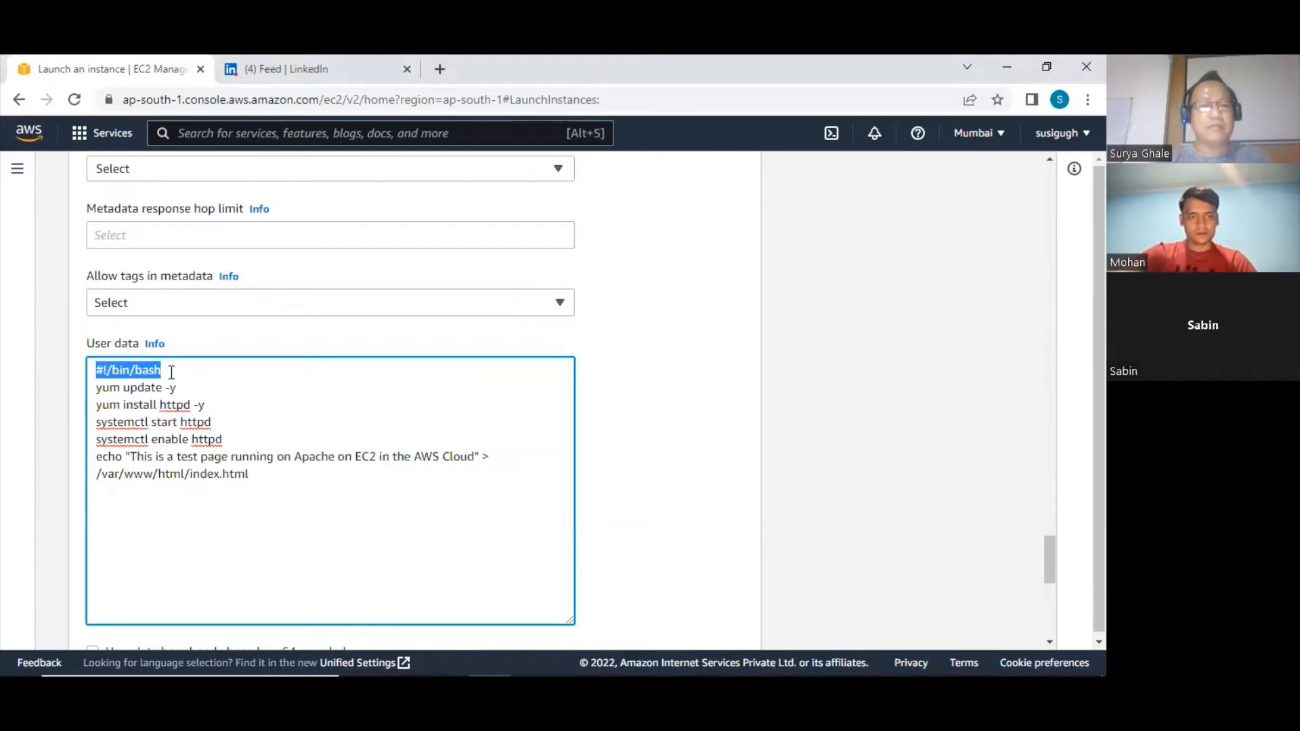
pyautogui.click(122, 371)
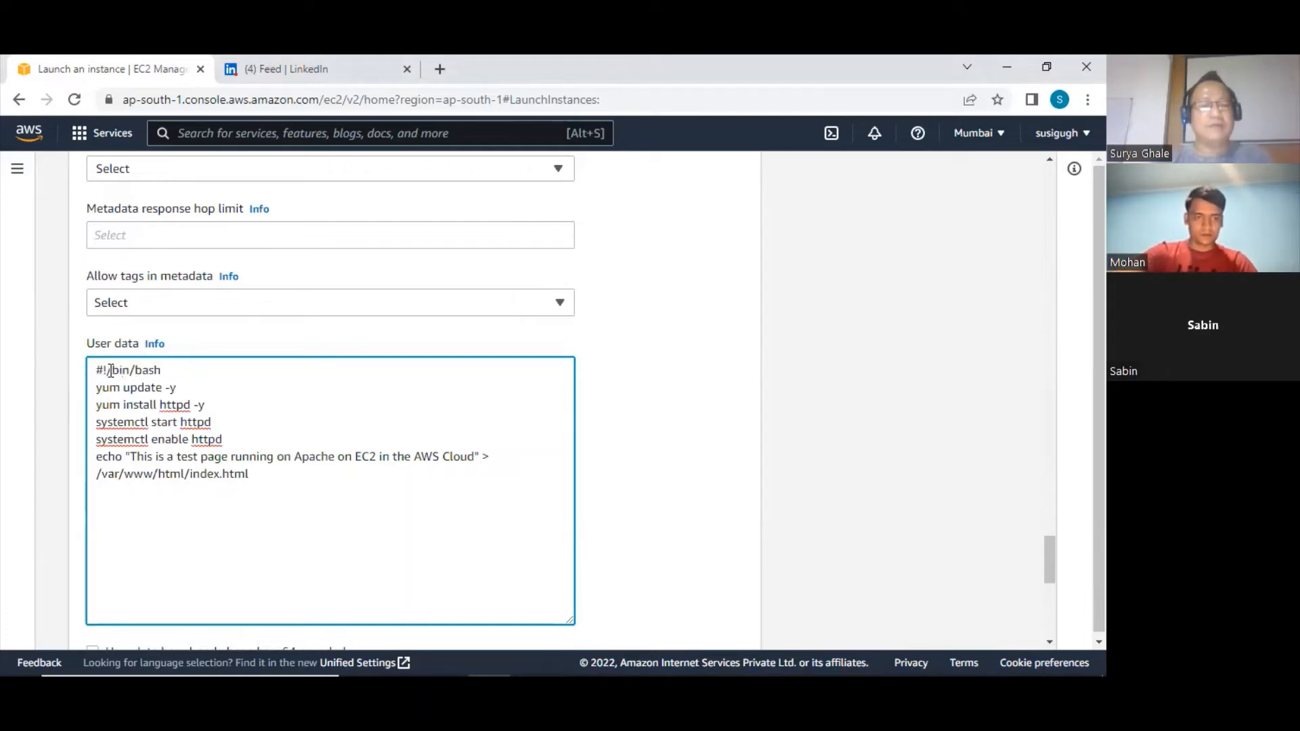
pyautogui.moveTo(135, 371); pyautogui.dragTo(180, 371)
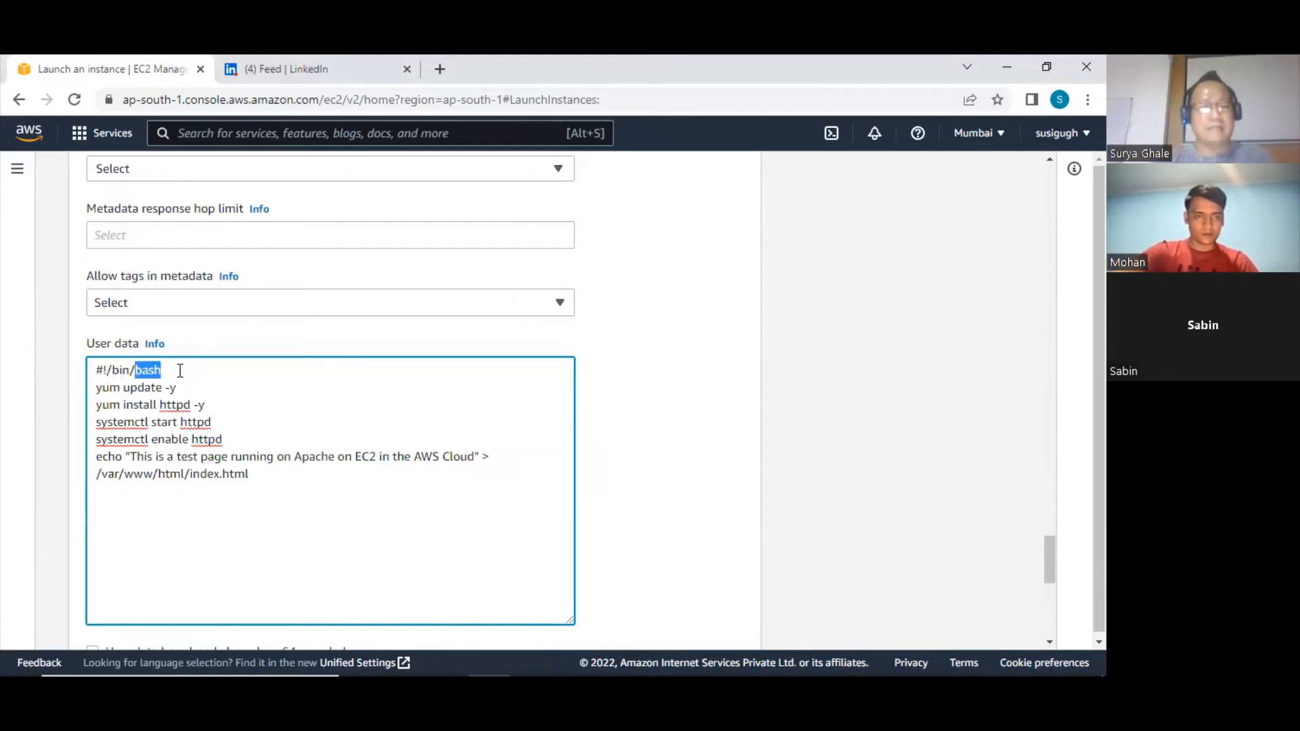
pyautogui.moveTo(97, 371); pyautogui.dragTo(179, 371)
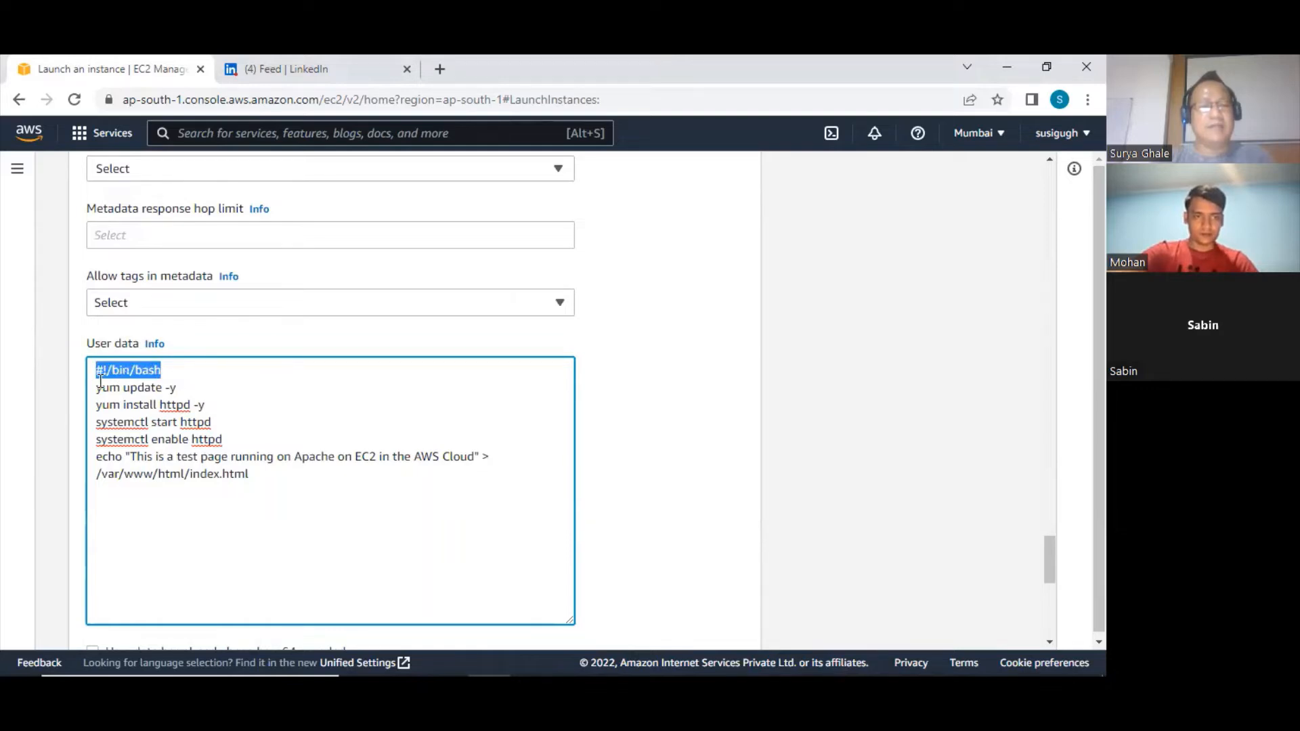
pyautogui.moveTo(92, 391); pyautogui.dragTo(180, 390)
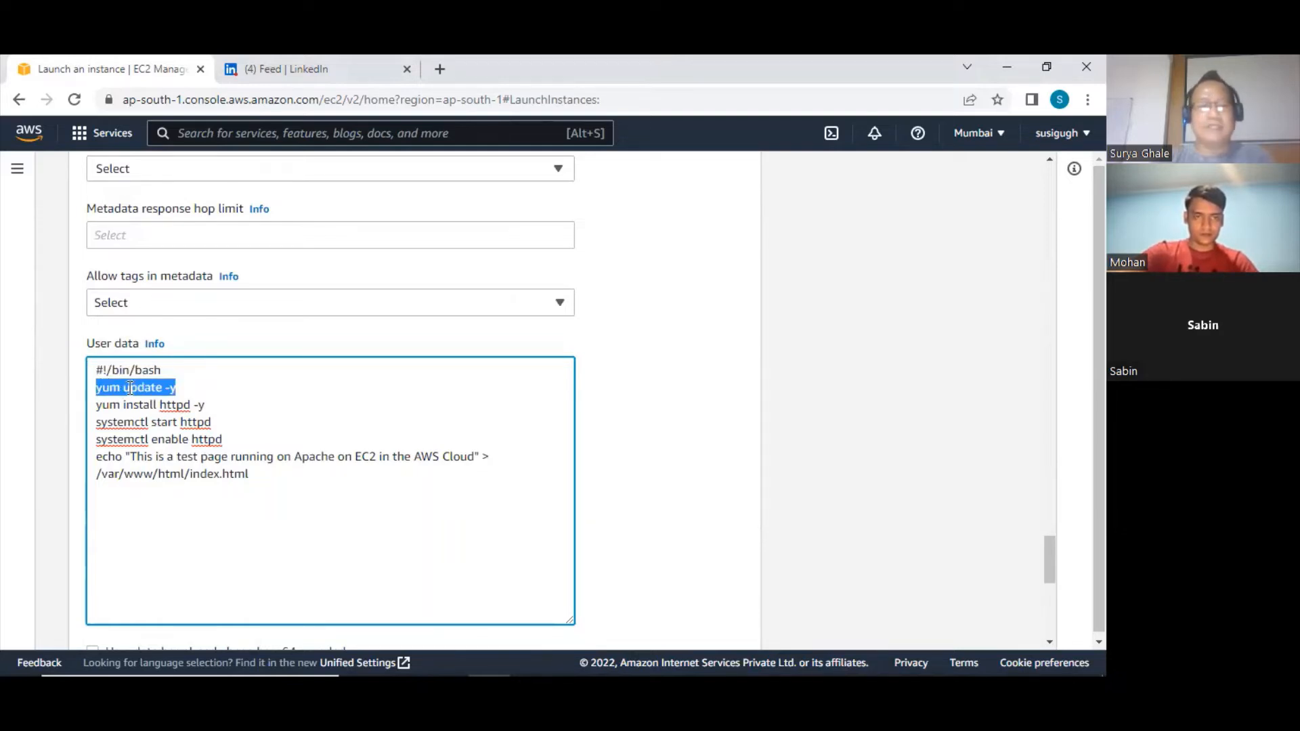
pyautogui.moveTo(95, 390); pyautogui.dragTo(181, 391)
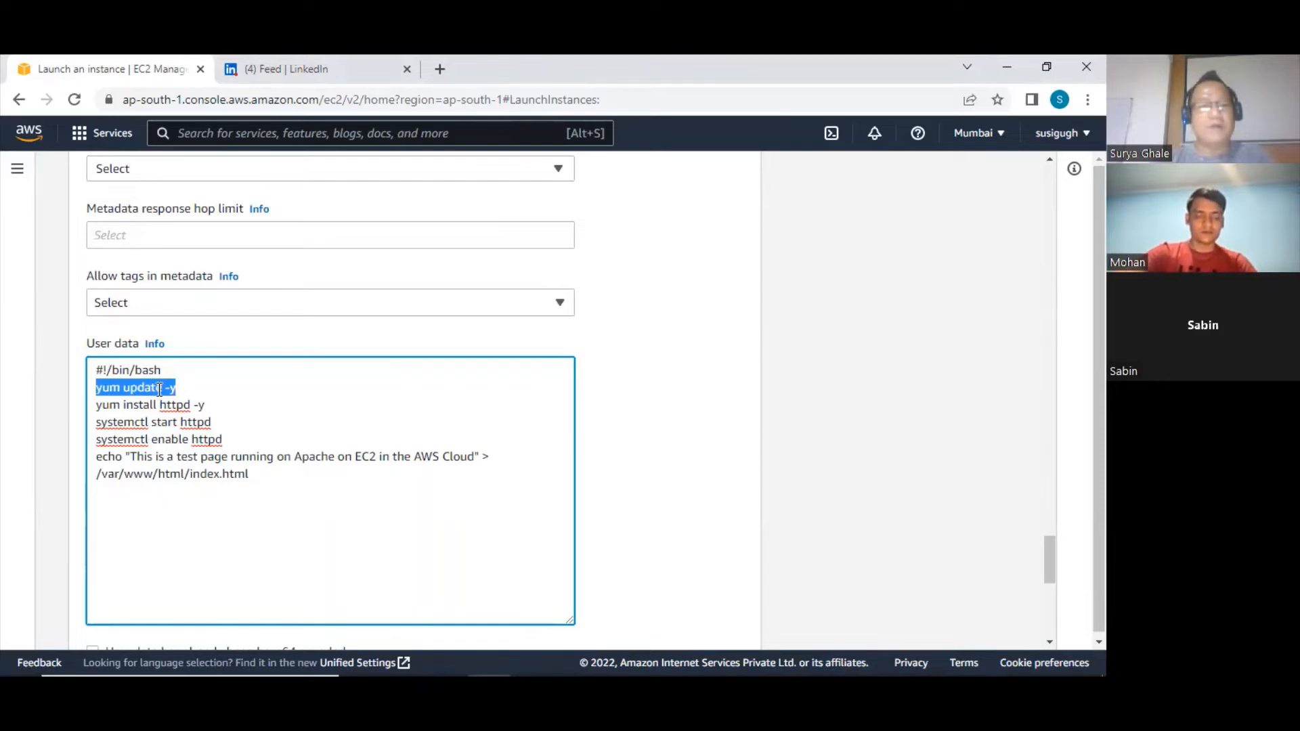
pyautogui.click(176, 389)
# Examine the User data script's httpd install, start and enable commands, and the echo line's page text and index.html target
pyautogui.moveTo(95, 404); pyautogui.dragTo(209, 411)
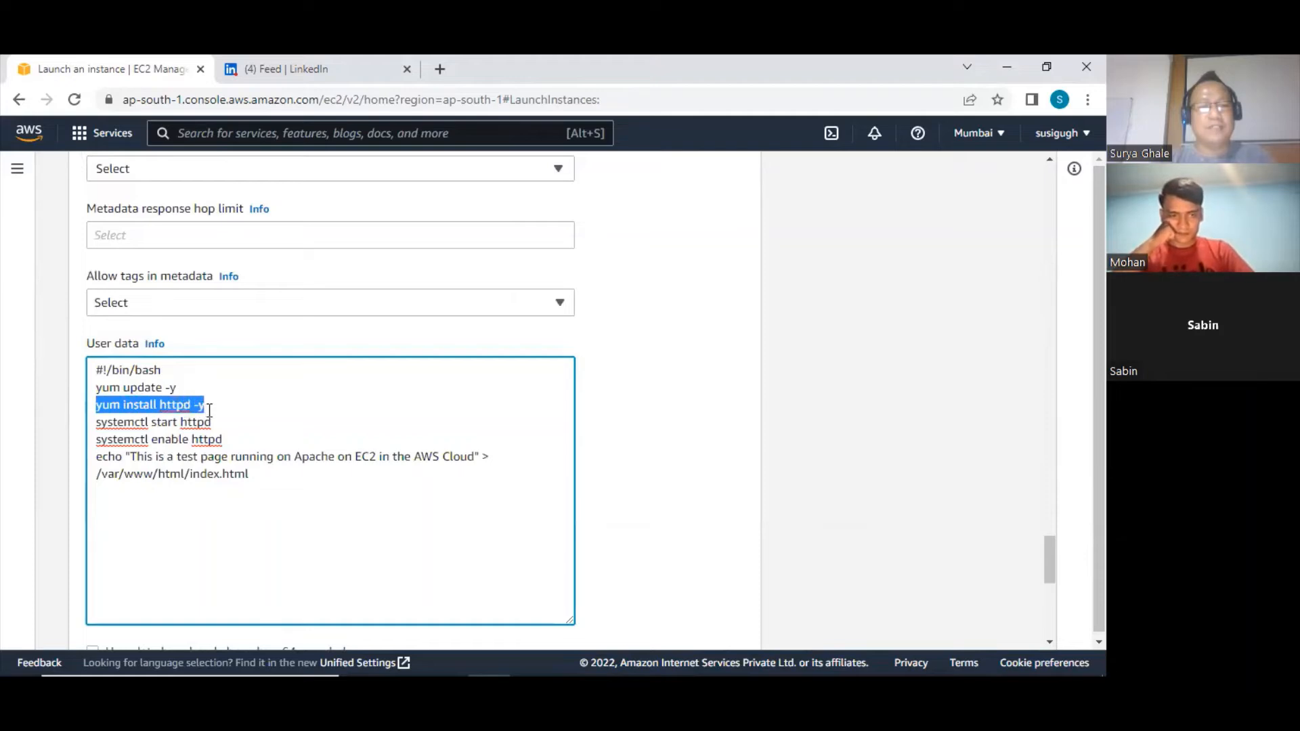
pyautogui.doubleClick(175, 405)
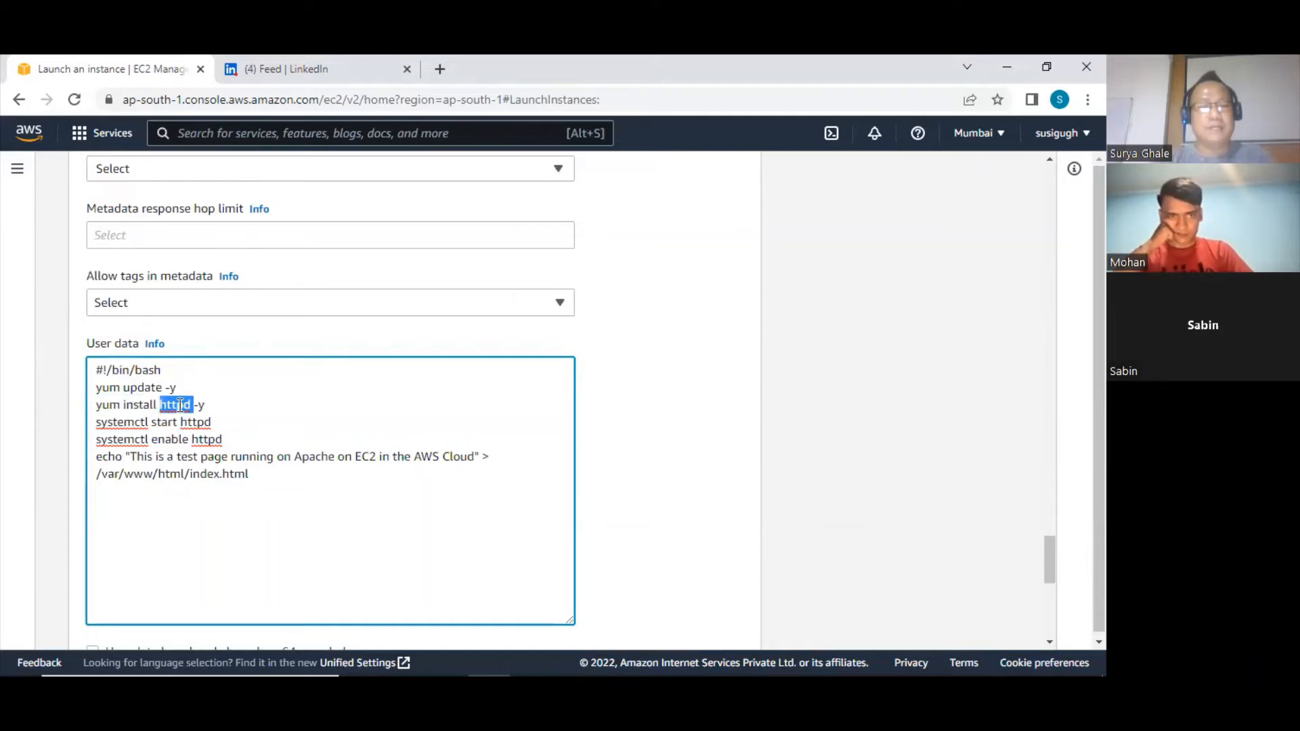
pyautogui.moveTo(96, 405); pyautogui.dragTo(215, 405)
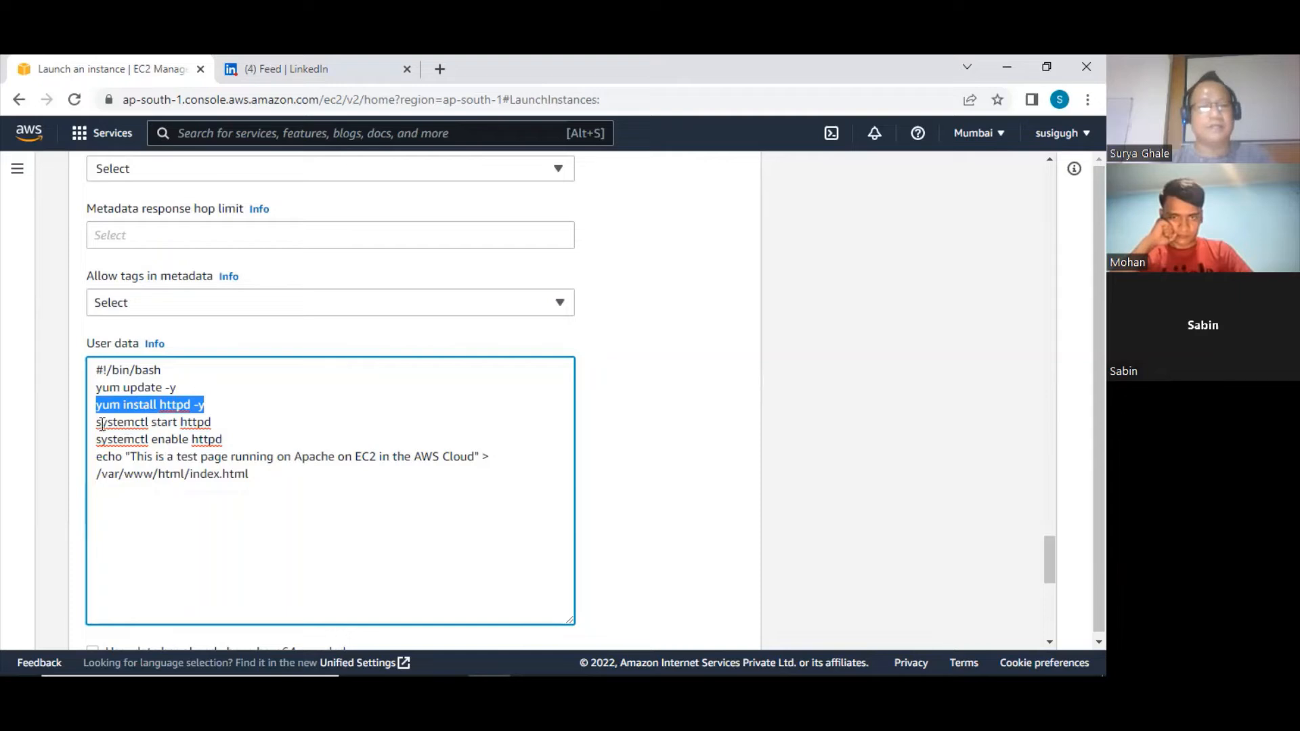
pyautogui.moveTo(97, 423); pyautogui.dragTo(223, 424)
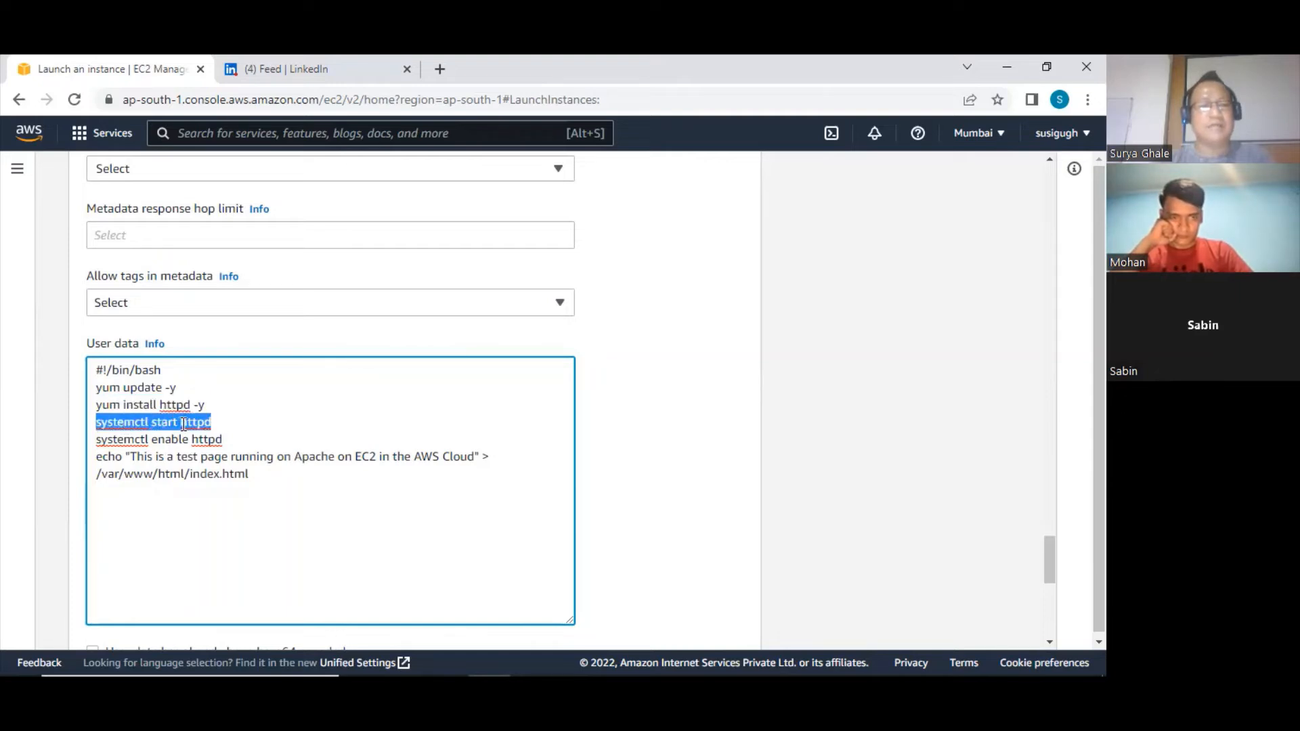
pyautogui.doubleClick(194, 423)
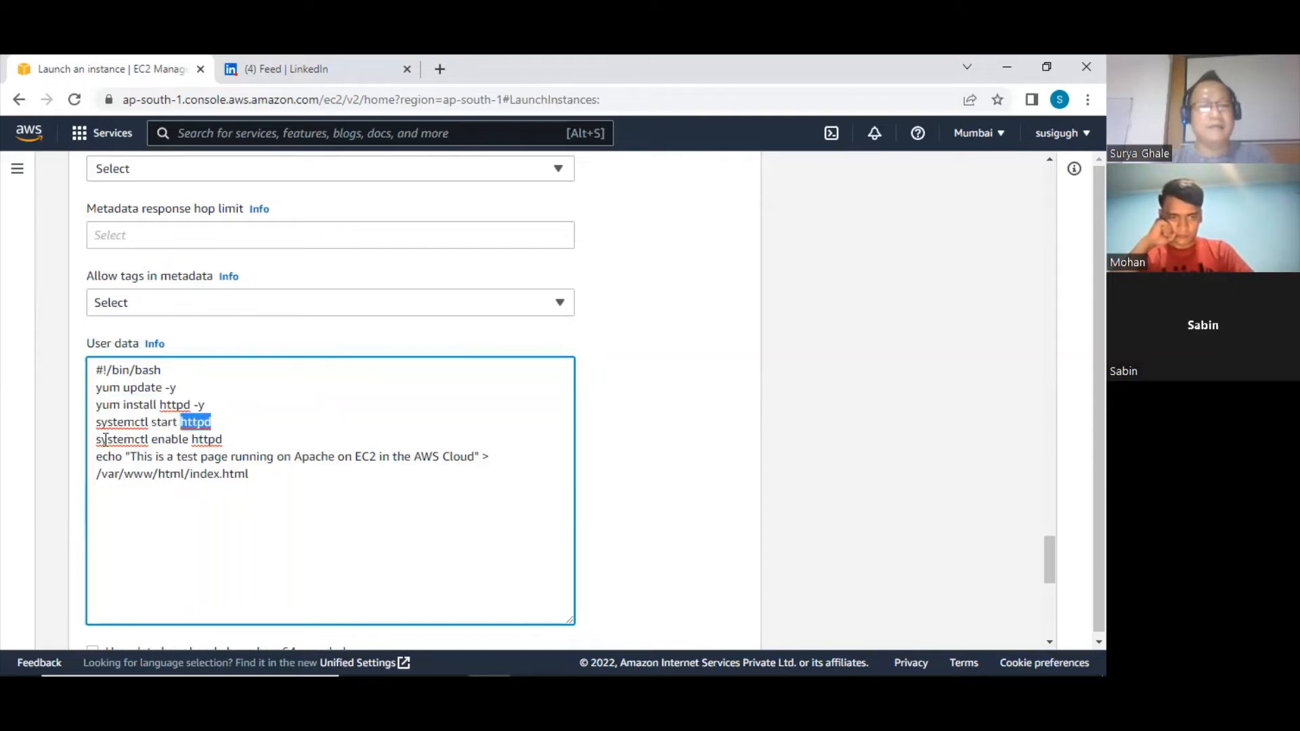
pyautogui.moveTo(102, 441); pyautogui.dragTo(223, 441)
pyautogui.doubleClick(214, 441)
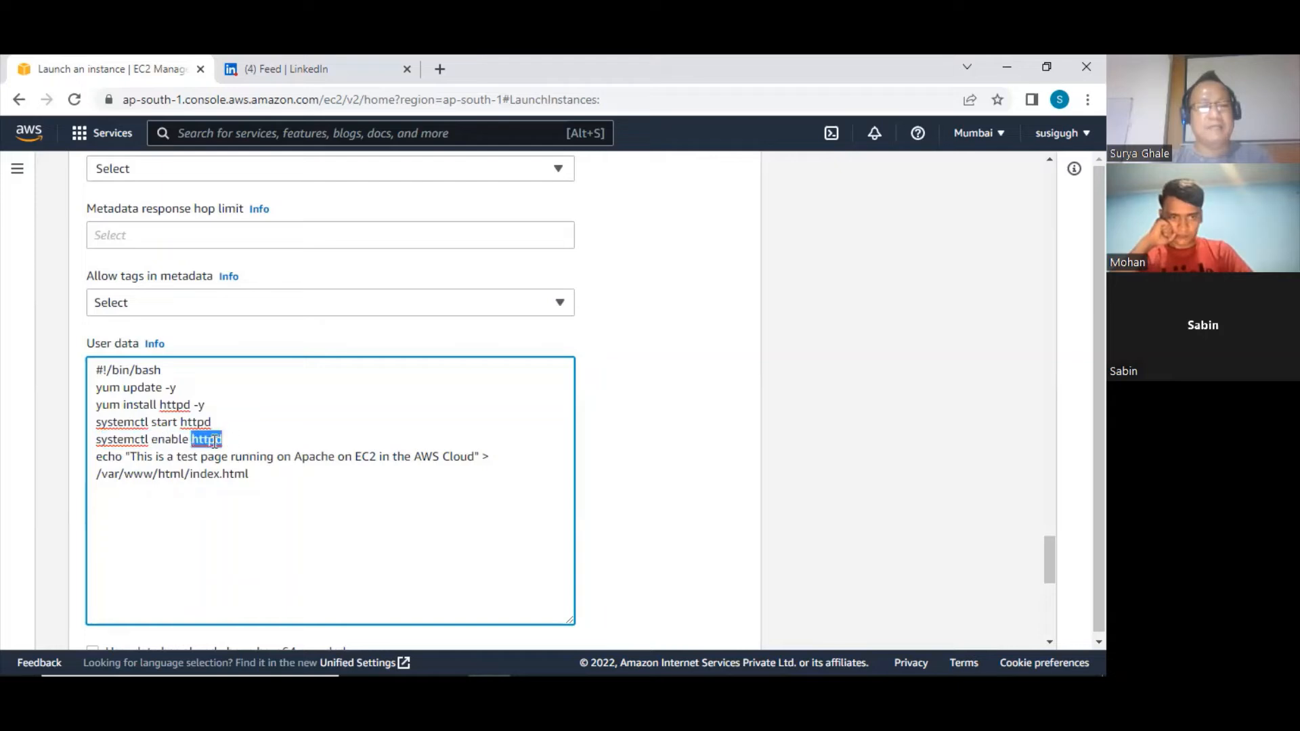
pyautogui.moveTo(186, 474); pyautogui.dragTo(250, 474)
pyautogui.moveTo(133, 455); pyautogui.dragTo(476, 457)
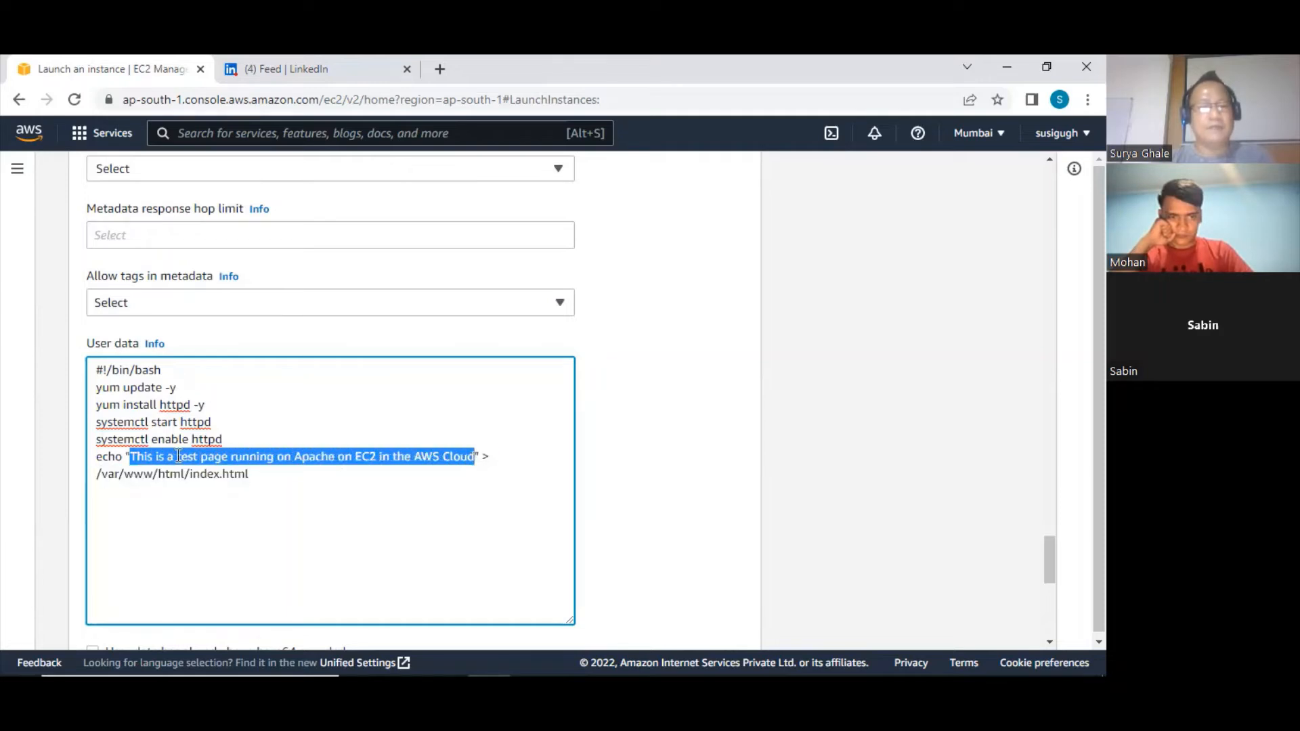
# Add <h1> both before and after the quoted test page text in the script's echo line
pyautogui.moveTo(130, 456); pyautogui.dragTo(125, 456)
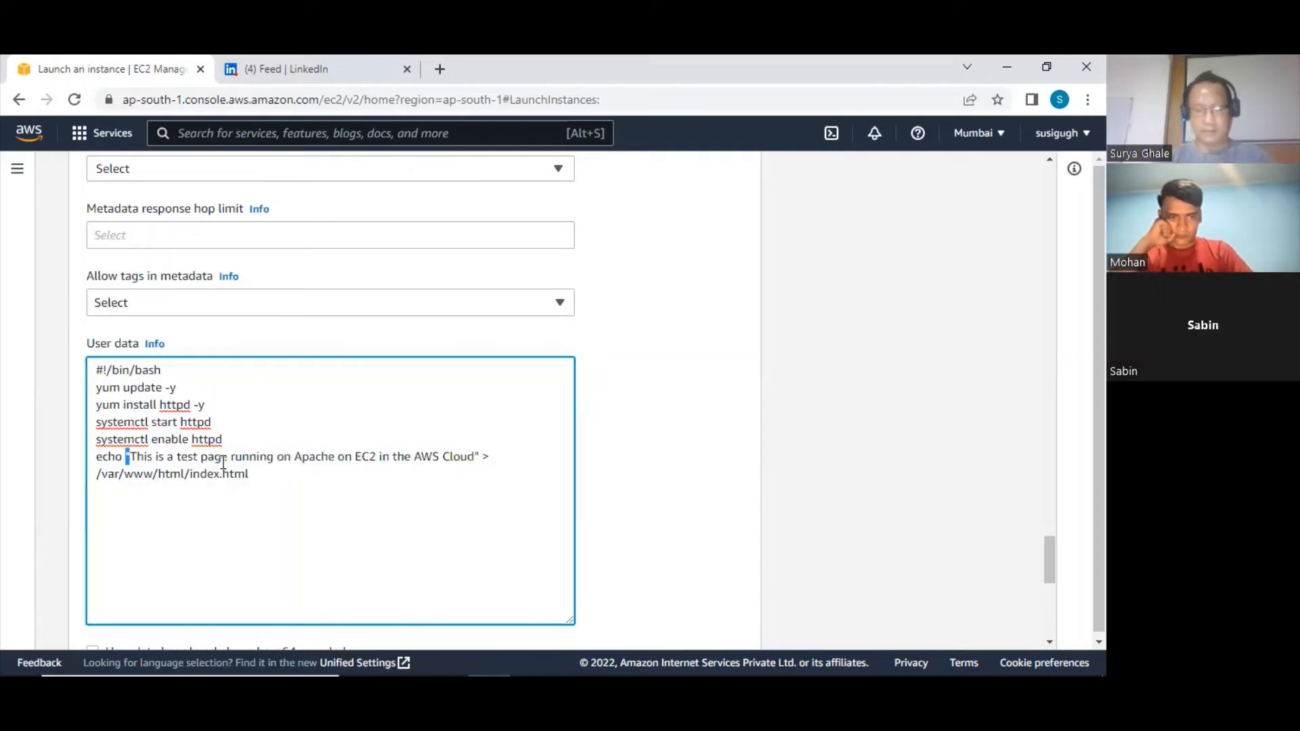
pyautogui.write('"<h1')
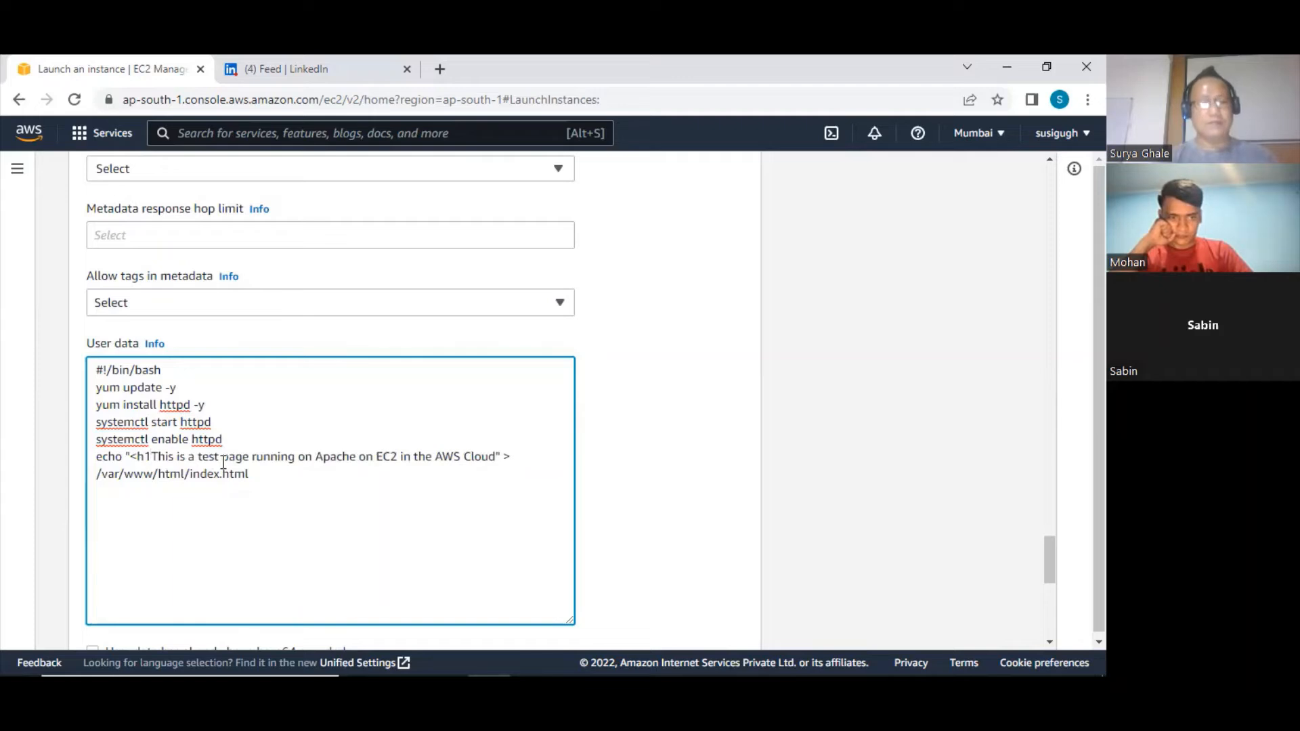
pyautogui.write('>')
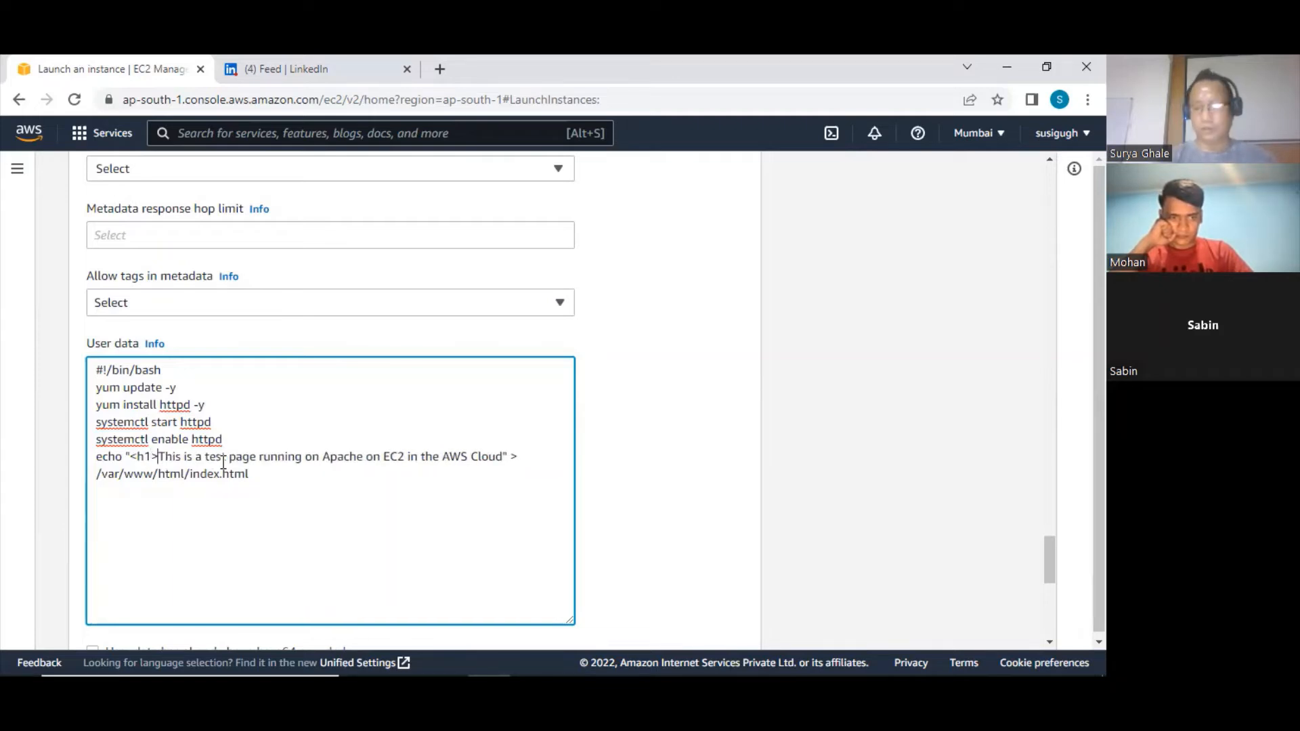
pyautogui.press('Right')
pyautogui.press('Right')
pyautogui.press('Right')
pyautogui.press('Right')
pyautogui.press('Right')
pyautogui.press('Right')
pyautogui.press('Right')
pyautogui.press('Right')
pyautogui.press('Right')
pyautogui.press('Right')
pyautogui.press('Right')
pyautogui.press('Right')
pyautogui.press('Right')
pyautogui.press('Right')
pyautogui.press('Right')
pyautogui.press('Right')
pyautogui.press('Right')
pyautogui.press('Right')
pyautogui.press('Right')
pyautogui.press('Right')
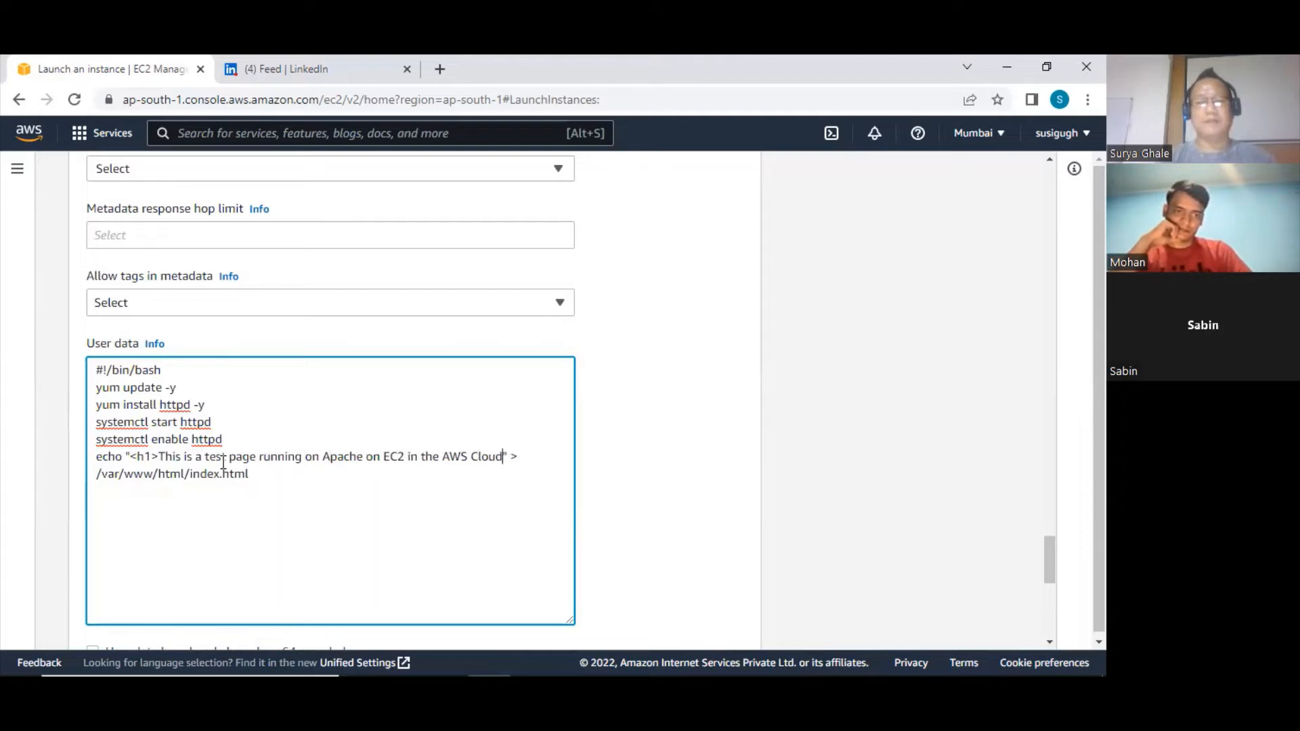
pyautogui.write('<h1>')
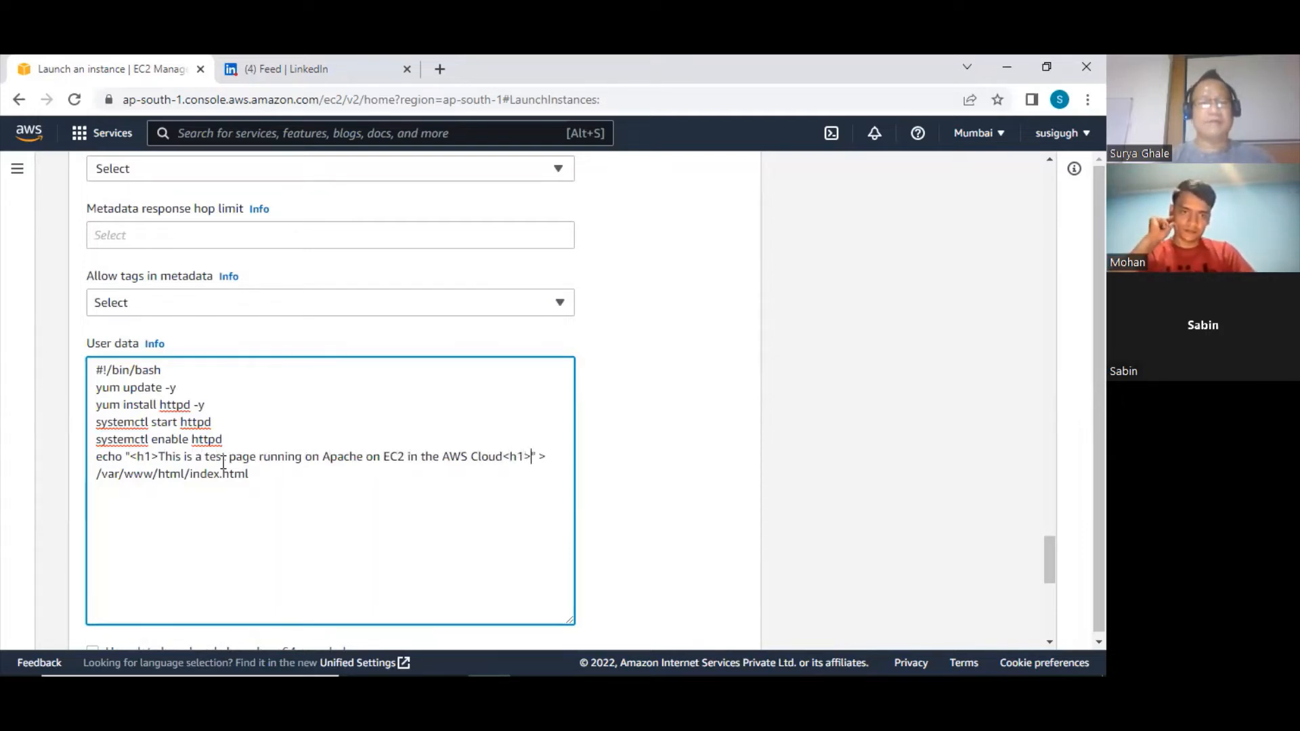
# Review the complete User data script, including the echo command that writes to /var/www/html/index.html
pyautogui.moveTo(96, 367); pyautogui.dragTo(261, 488)
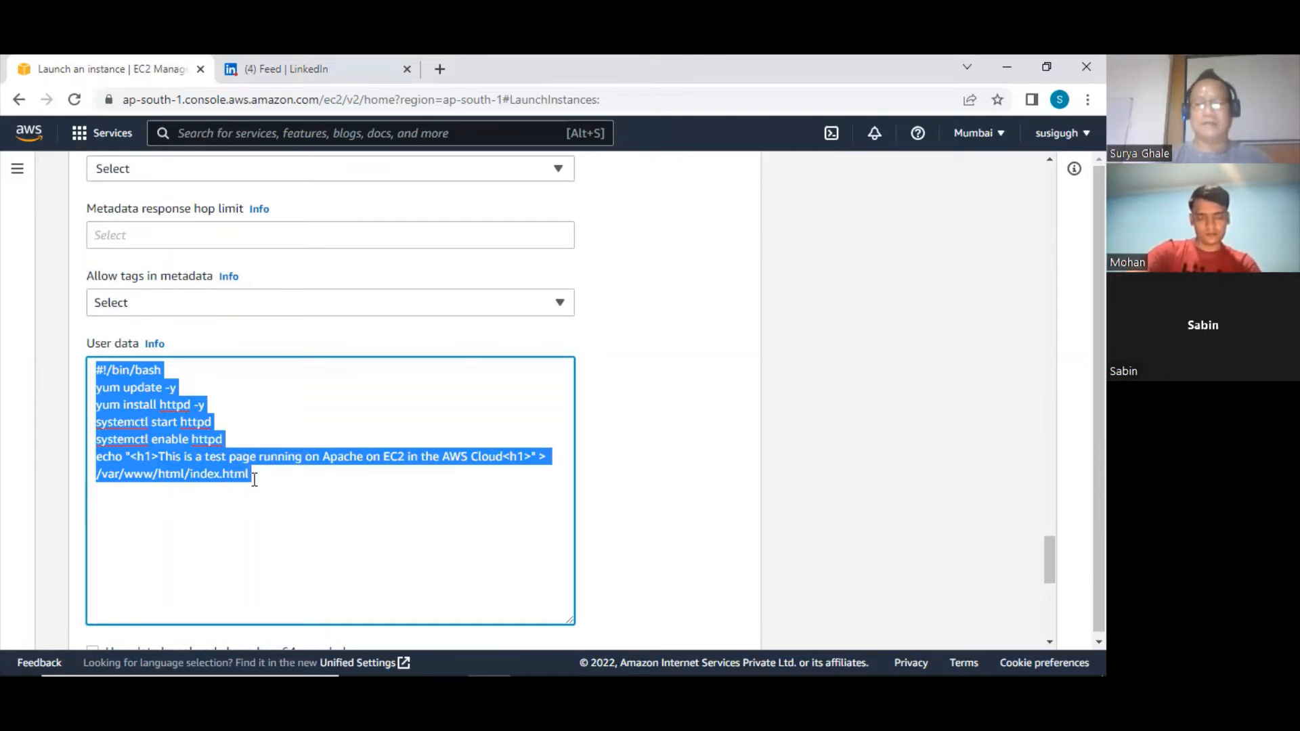
pyautogui.click(206, 425)
pyautogui.moveTo(94, 455); pyautogui.dragTo(275, 475)
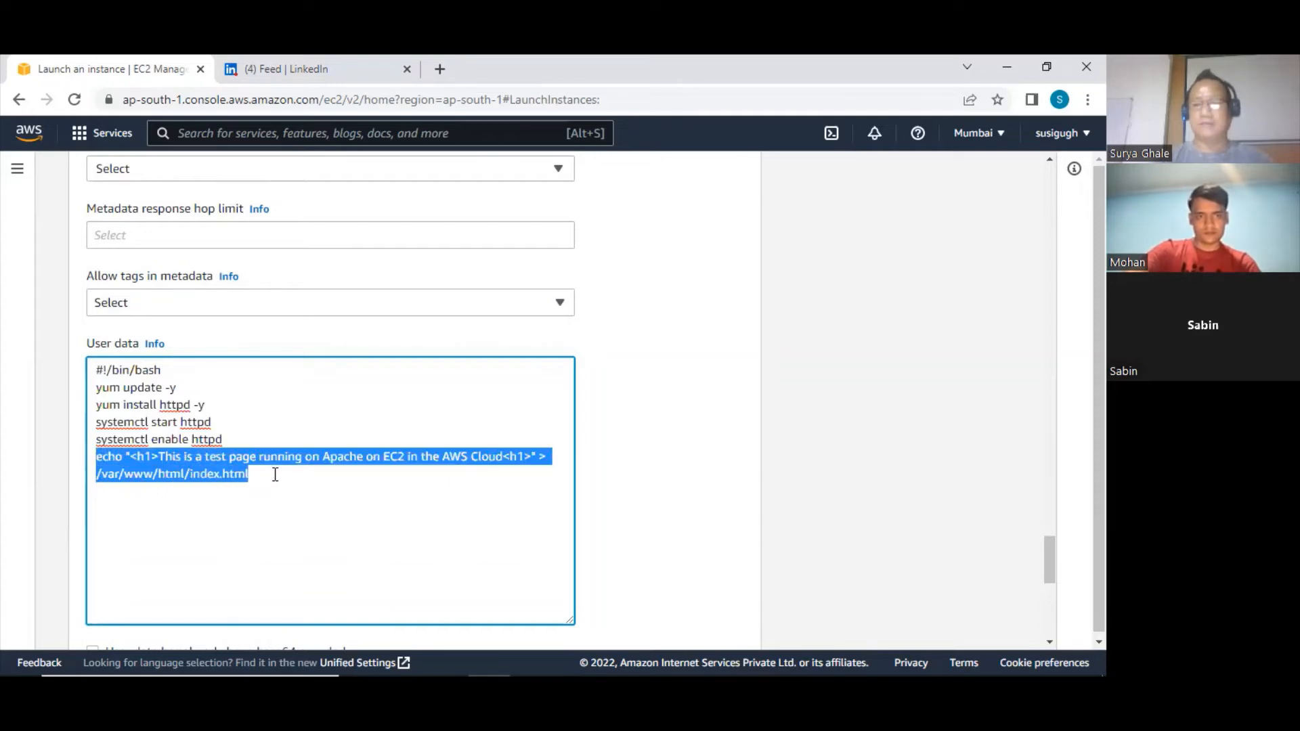
pyautogui.click(270, 477)
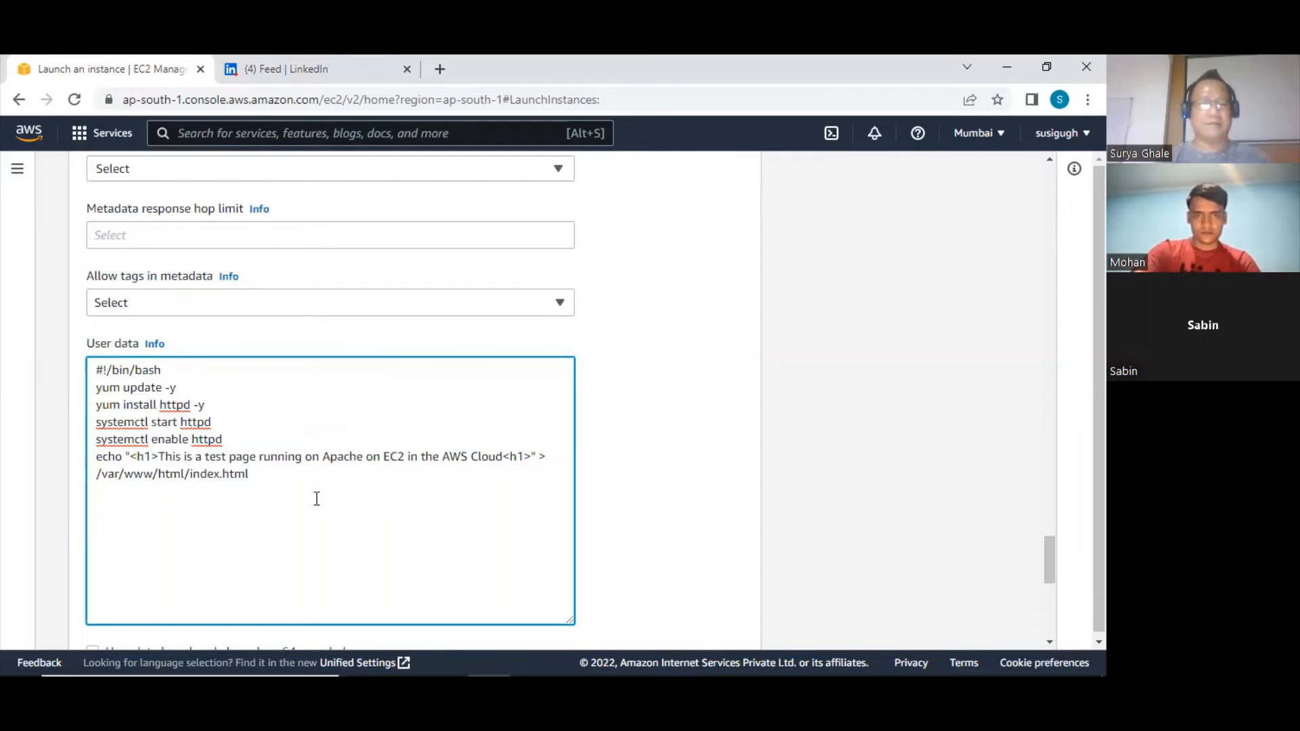
# Try to launch the instance with the edited User data and no key pair chosen
pyautogui.scroll(-1, 316, 498)
pyautogui.scroll(4, 278, 435)
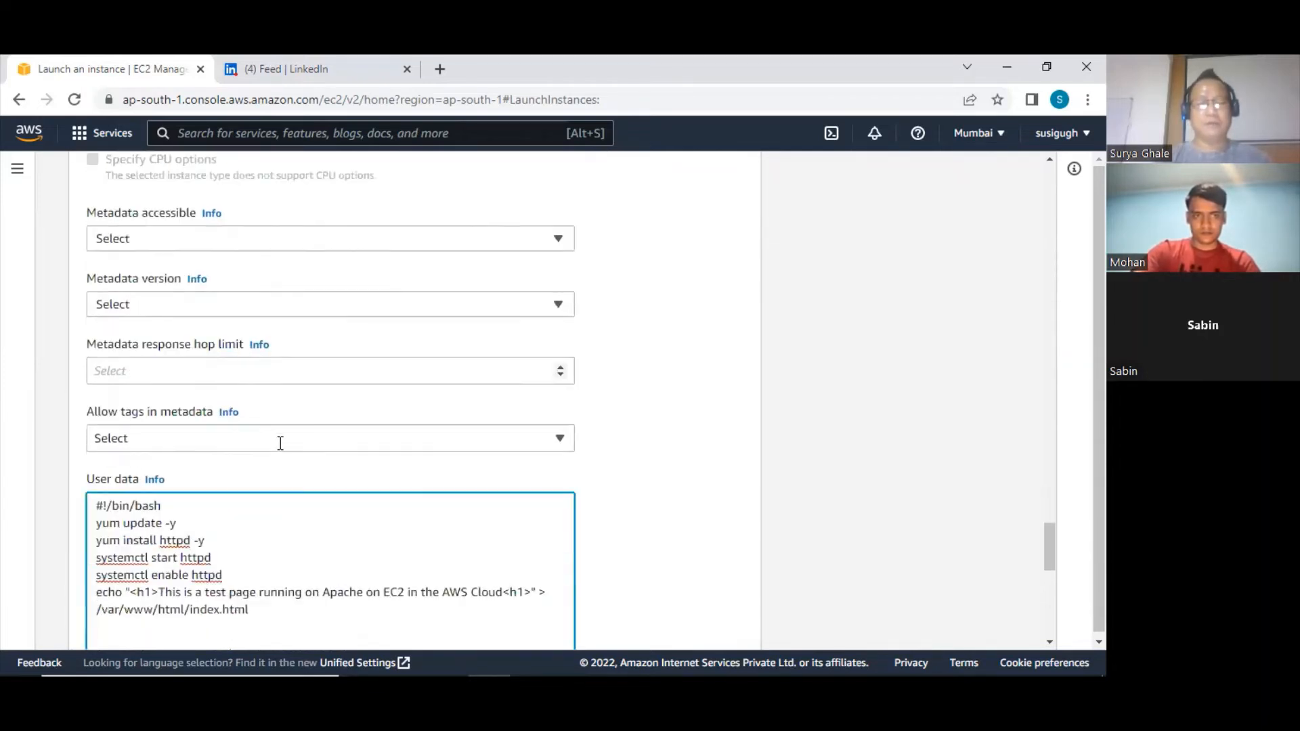
pyautogui.scroll(-10, 280, 444)
pyautogui.scroll(1, 574, 555)
pyautogui.scroll(-3, 574, 557)
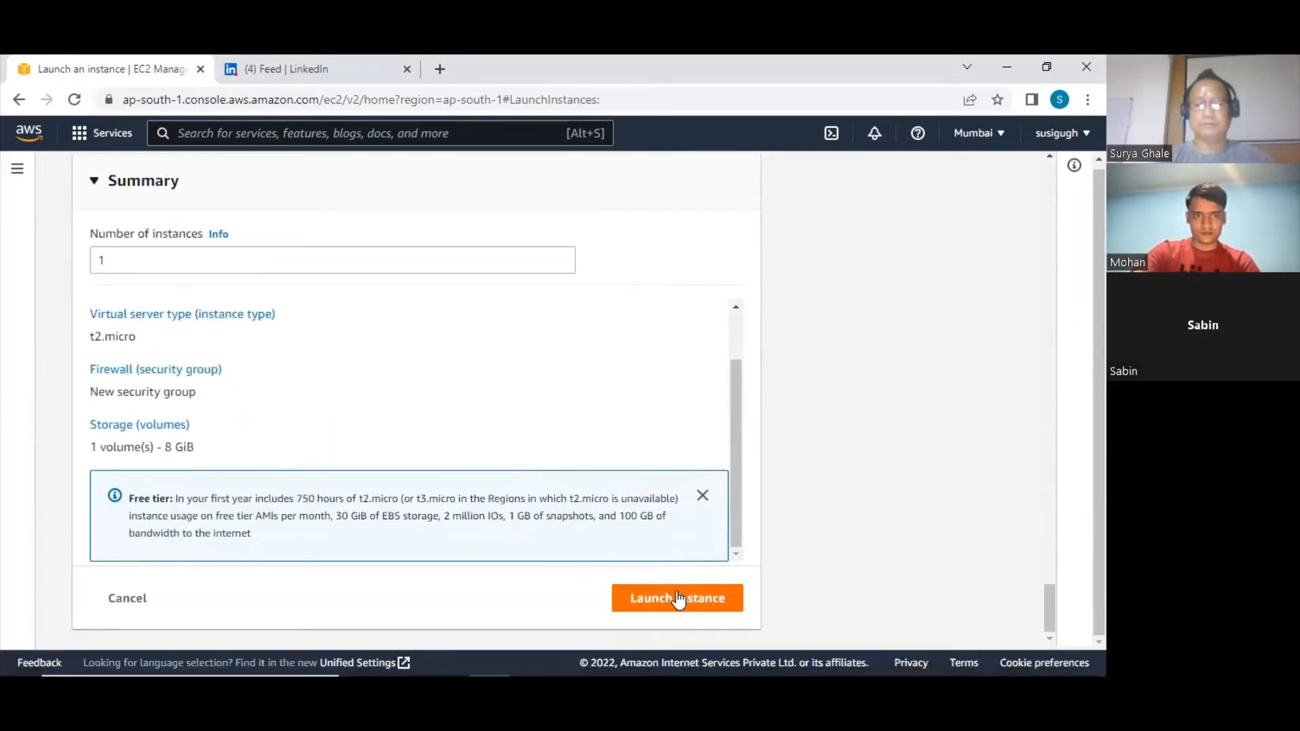
pyautogui.scroll(1, 721, 406)
pyautogui.scroll(-1, 723, 413)
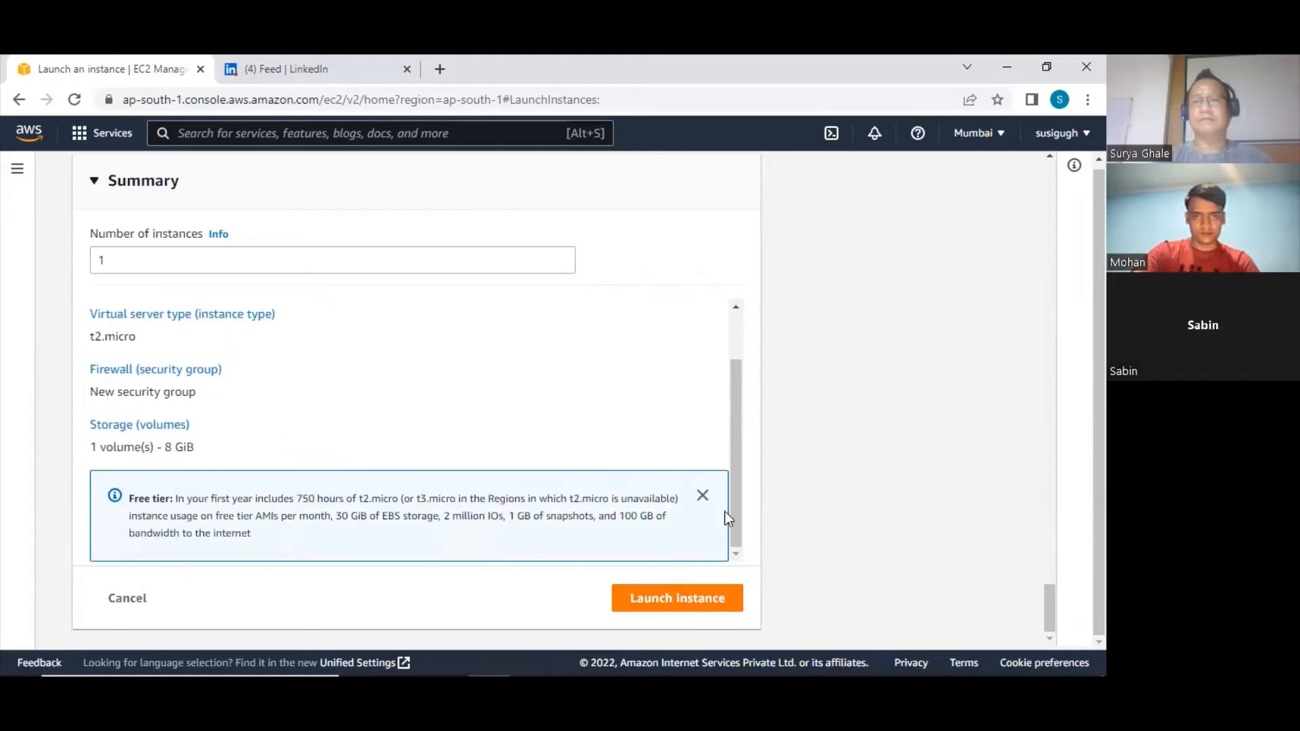
pyautogui.click(688, 605)
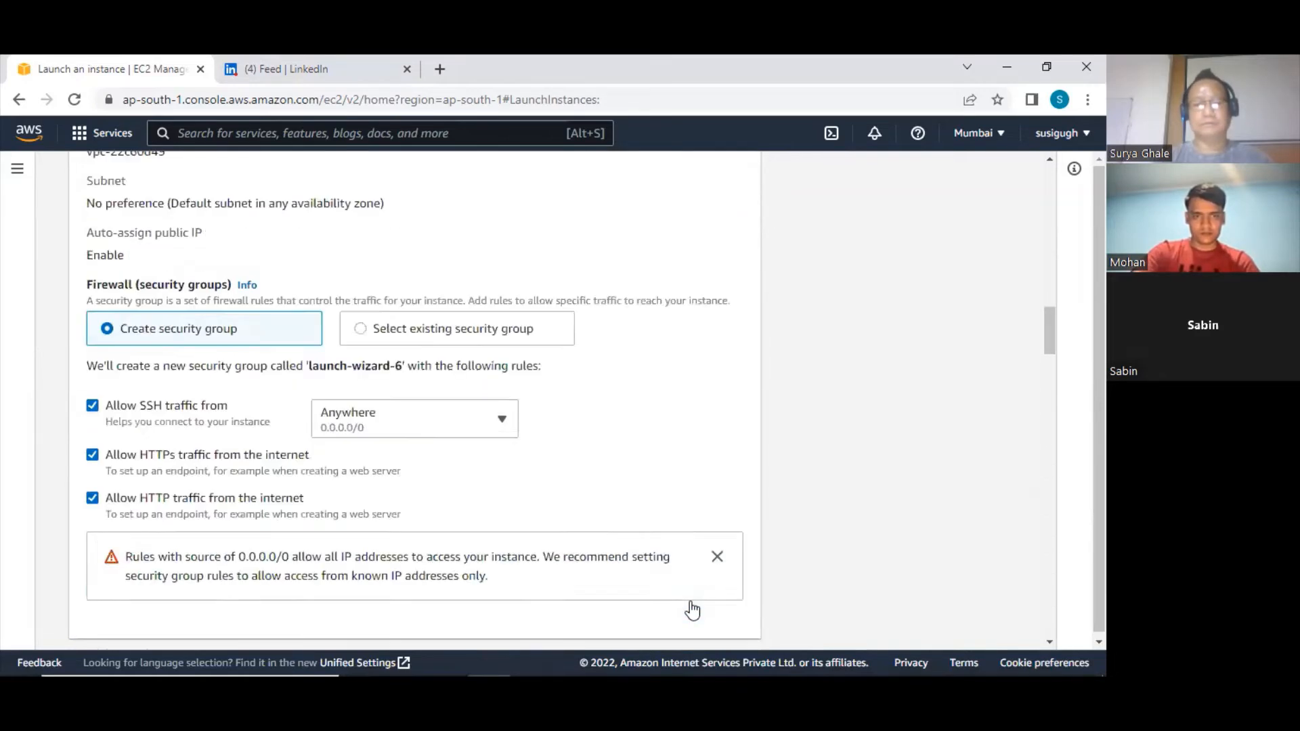
# Choose the existing key pair web6eitn01 for logging in to the instance
pyautogui.click(145, 285)
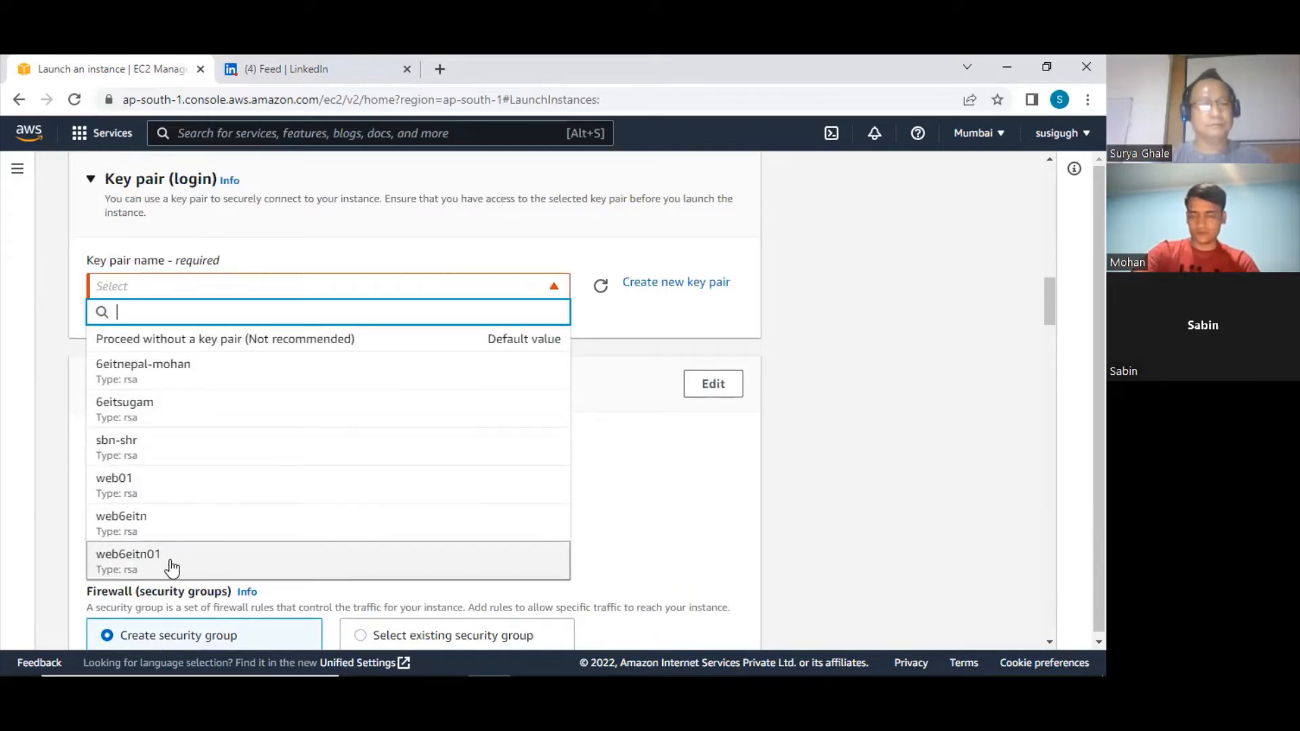
pyautogui.scroll(-3, 194, 488)
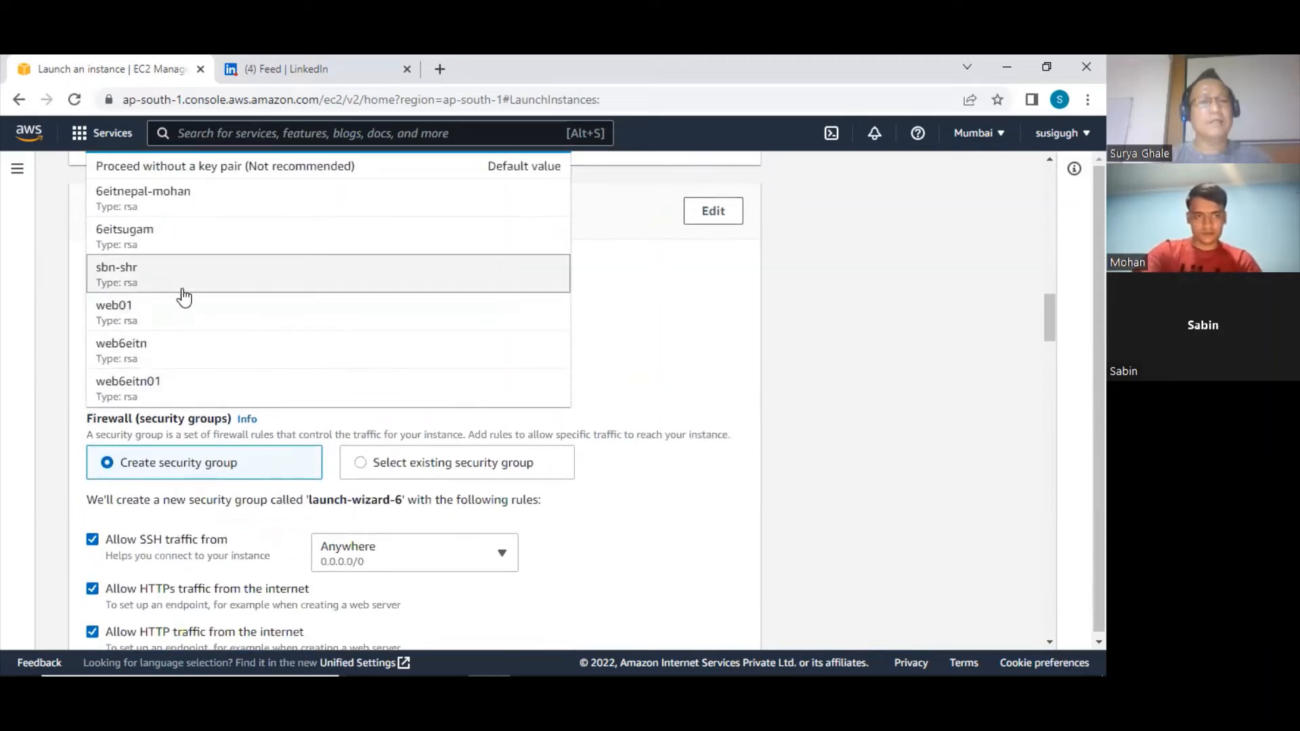
pyautogui.scroll(3, 180, 296)
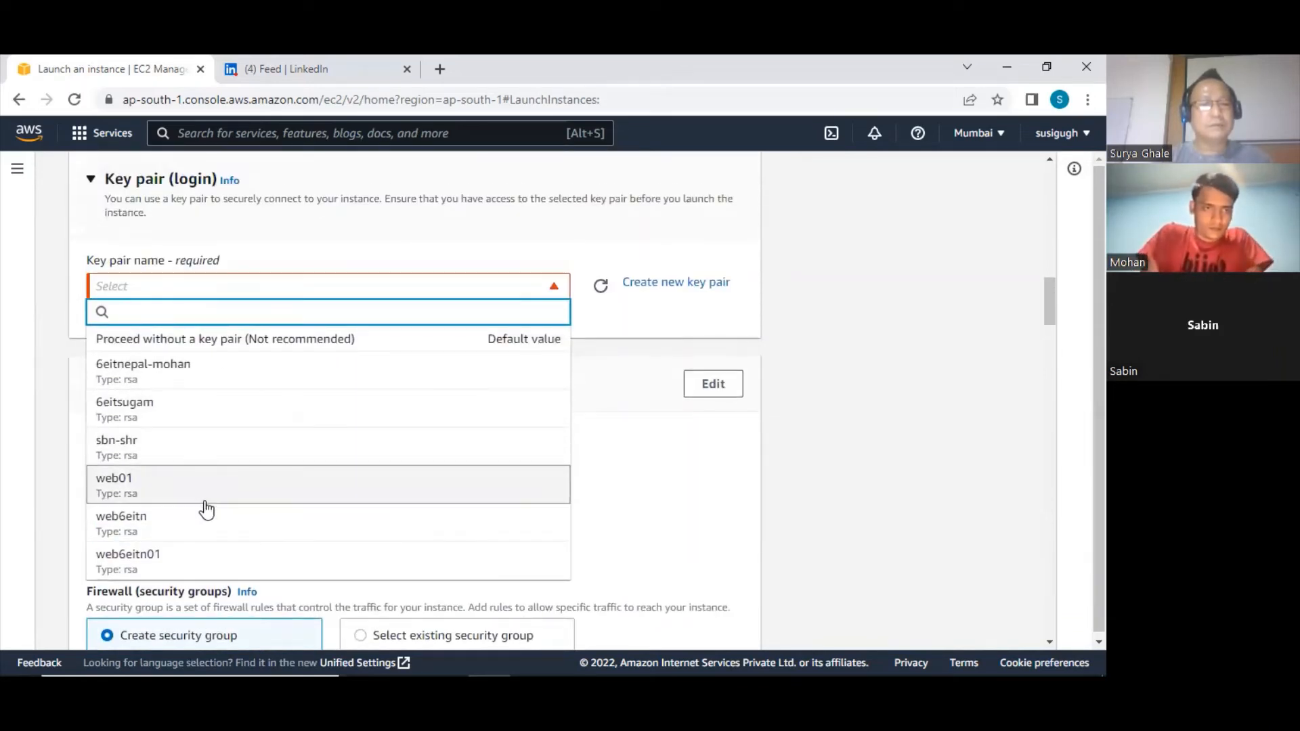
pyautogui.click(201, 562)
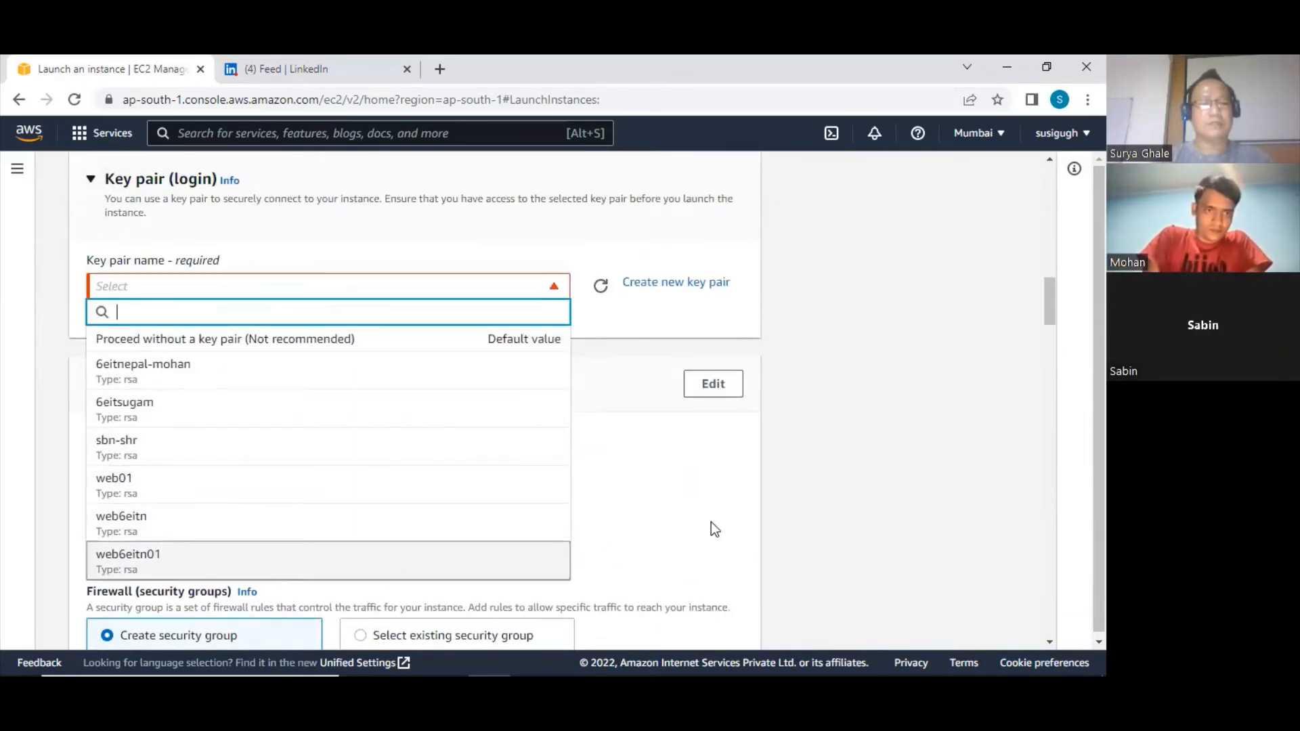
# Launch the instance with the selected key pair and the edited User data script
pyautogui.scroll(-15, 700, 500)
pyautogui.scroll(-20, 689, 517)
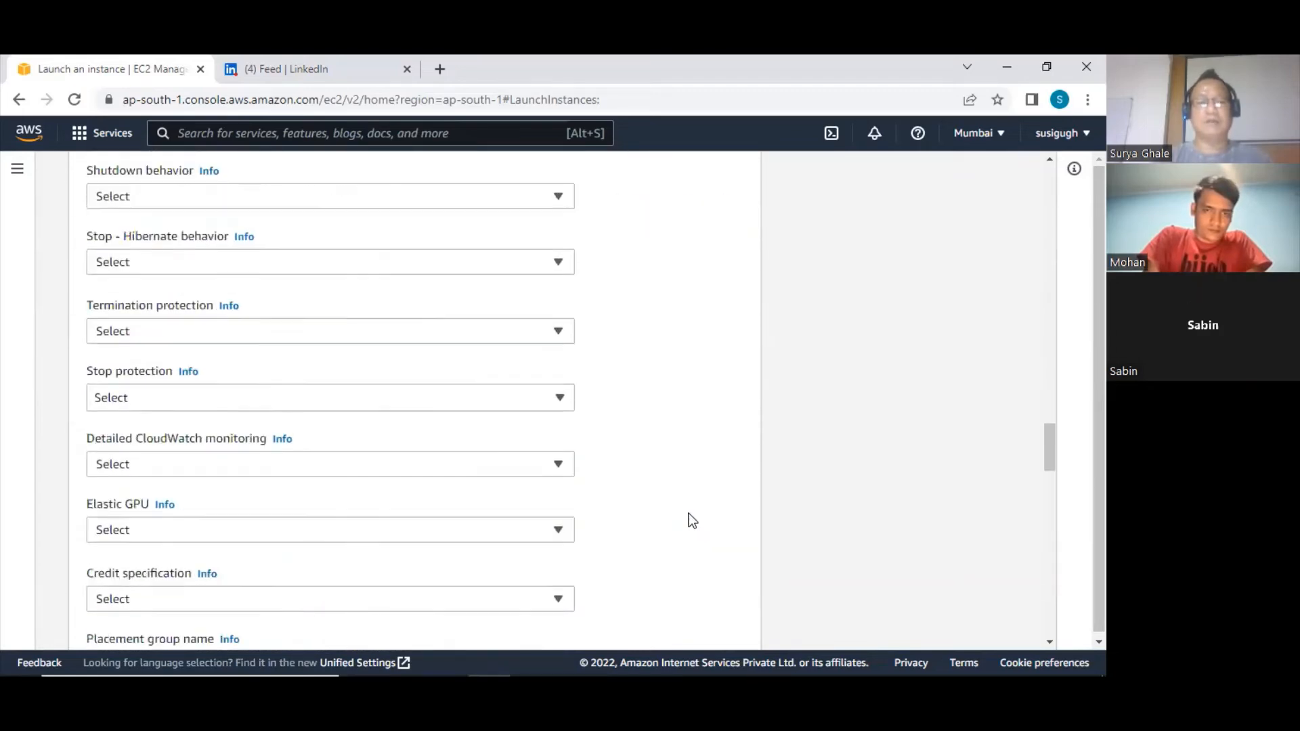
pyautogui.scroll(-1, 583, 551)
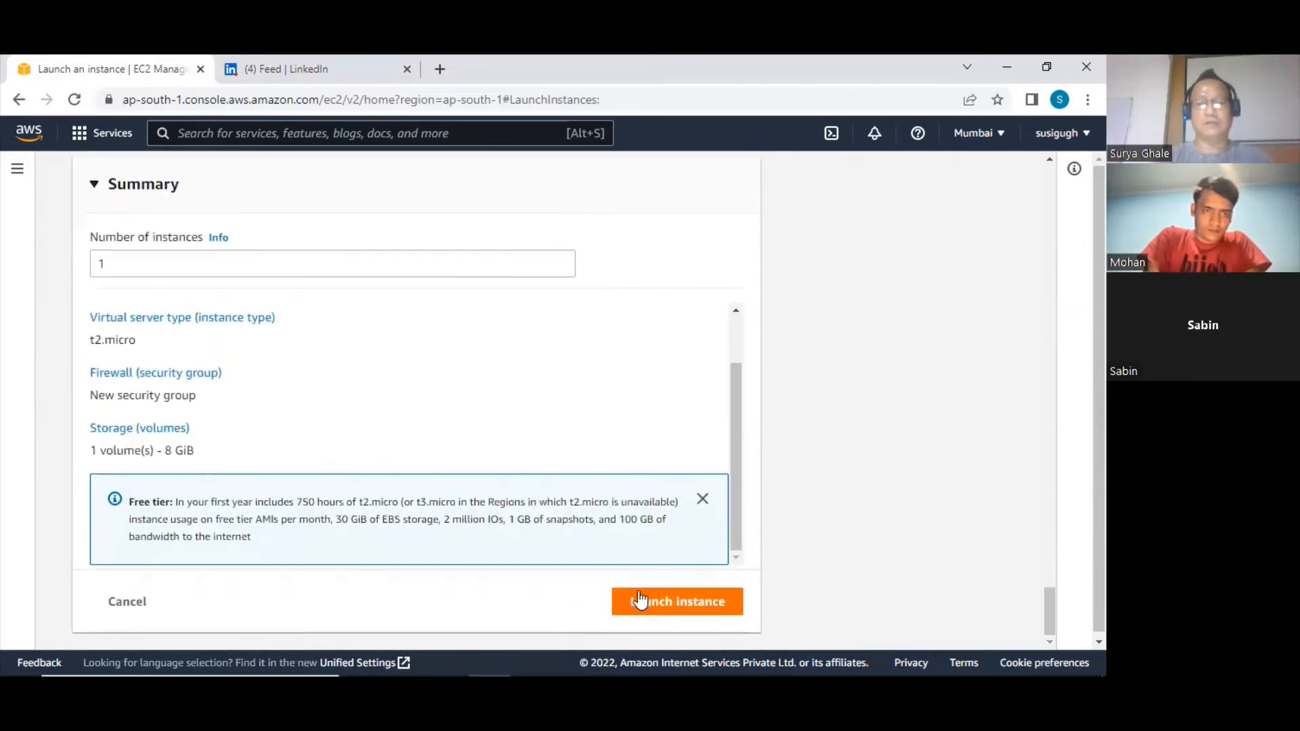
pyautogui.click(627, 599)
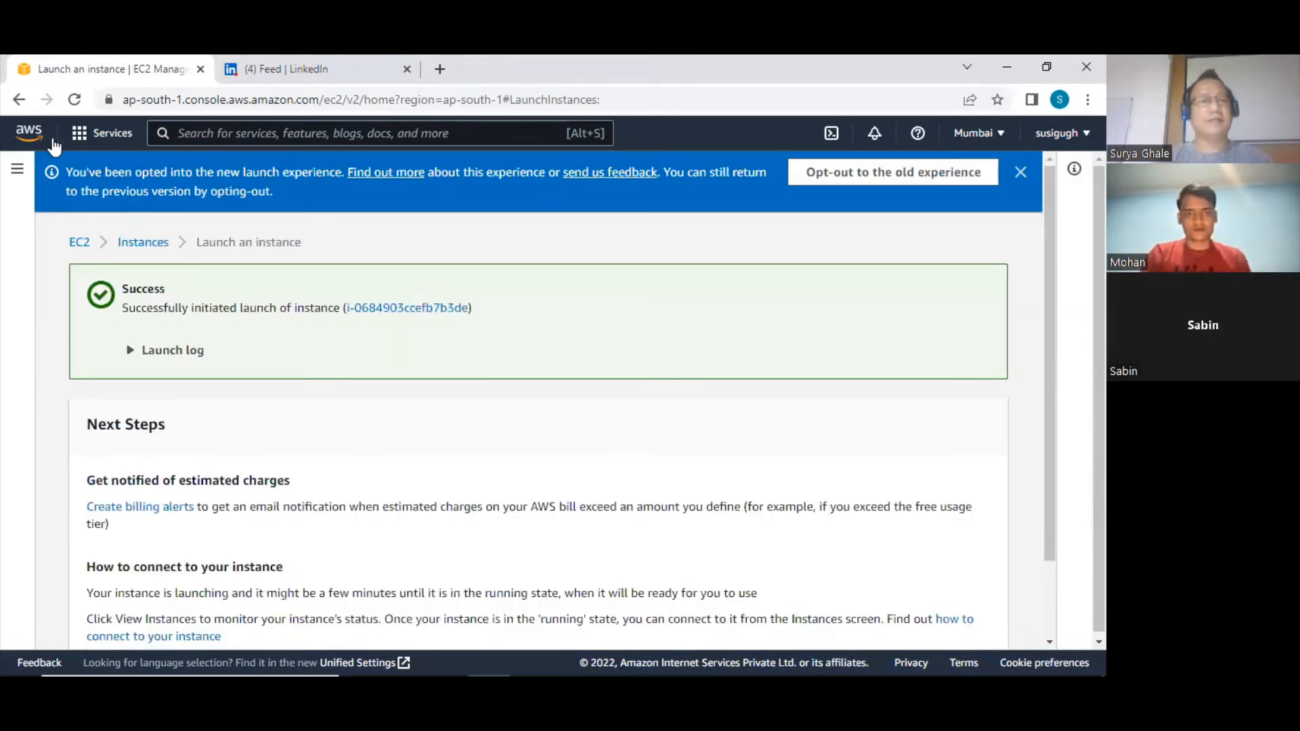
# Go to the EC2 service dashboard from the list of recently visited AWS services
pyautogui.click(94, 142)
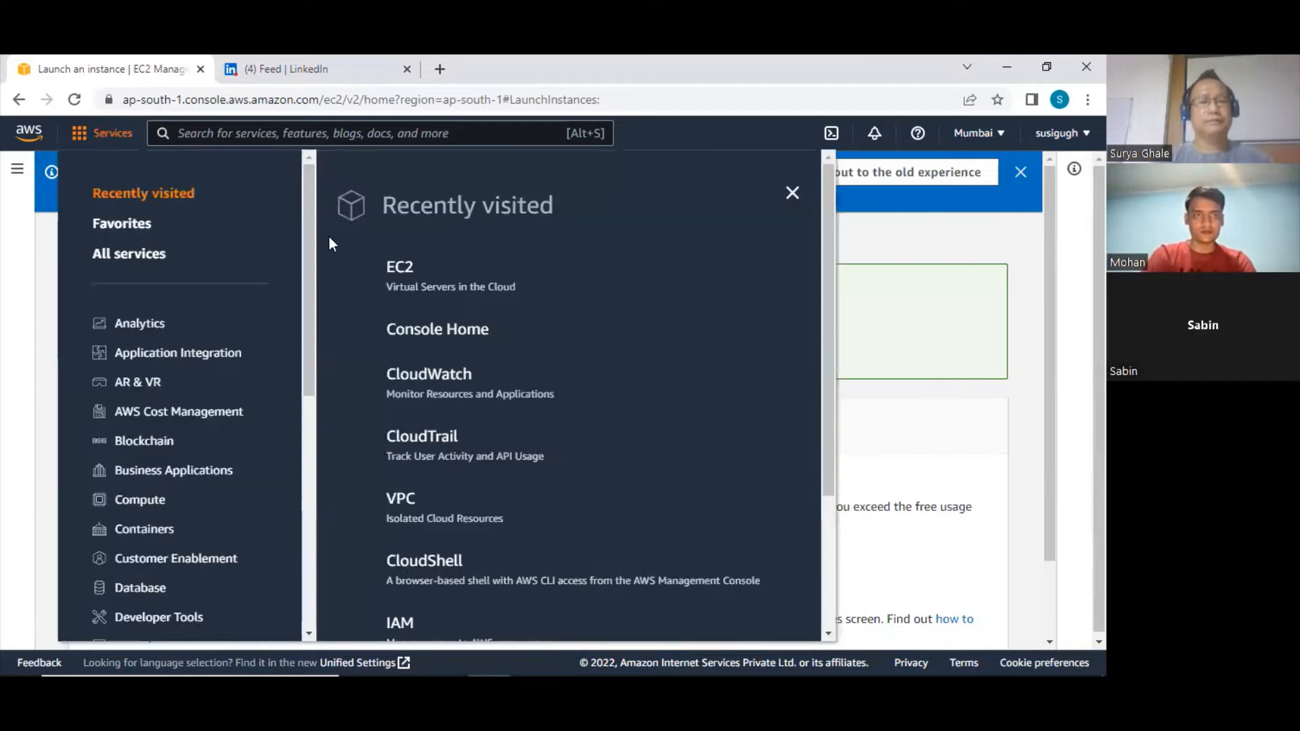
pyautogui.click(400, 268)
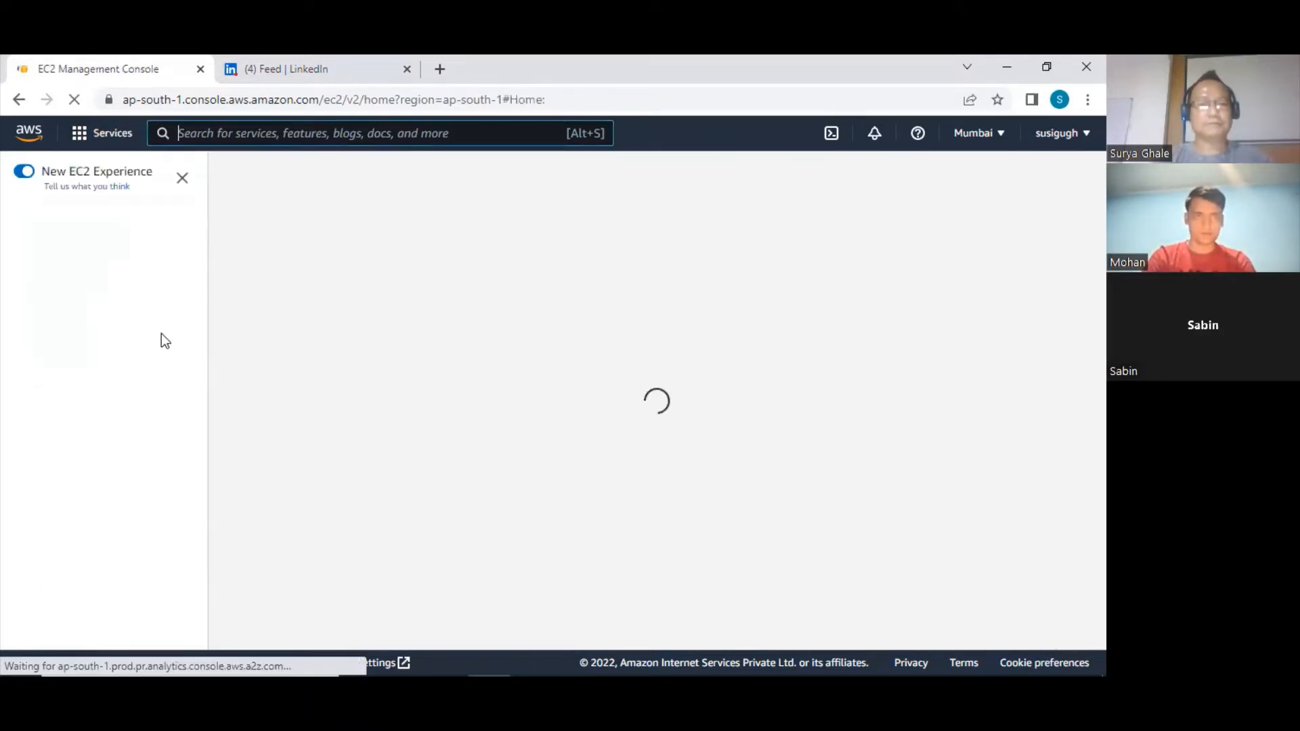
pyautogui.scroll(-5, 145, 335)
pyautogui.scroll(5, 145, 335)
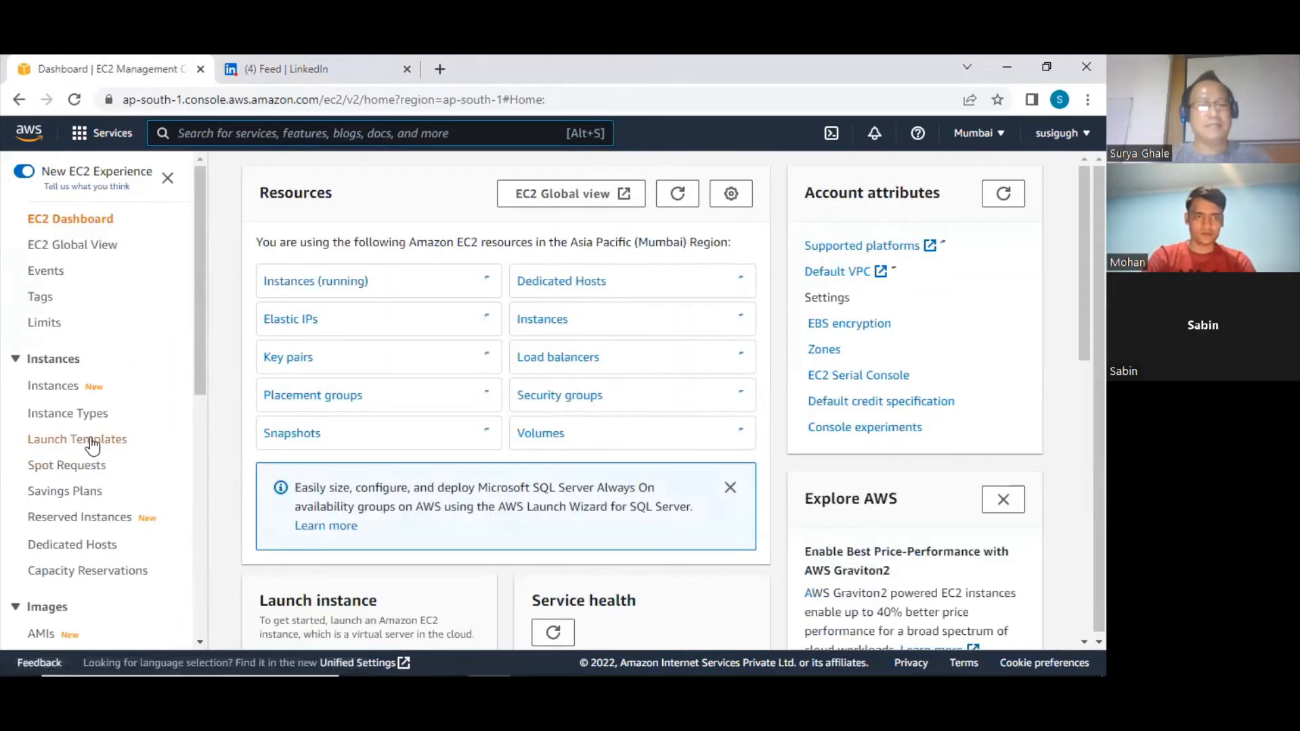
# Start creating a new EC2 launch template from the Launch Templates page
pyautogui.scroll(-10, 92, 447)
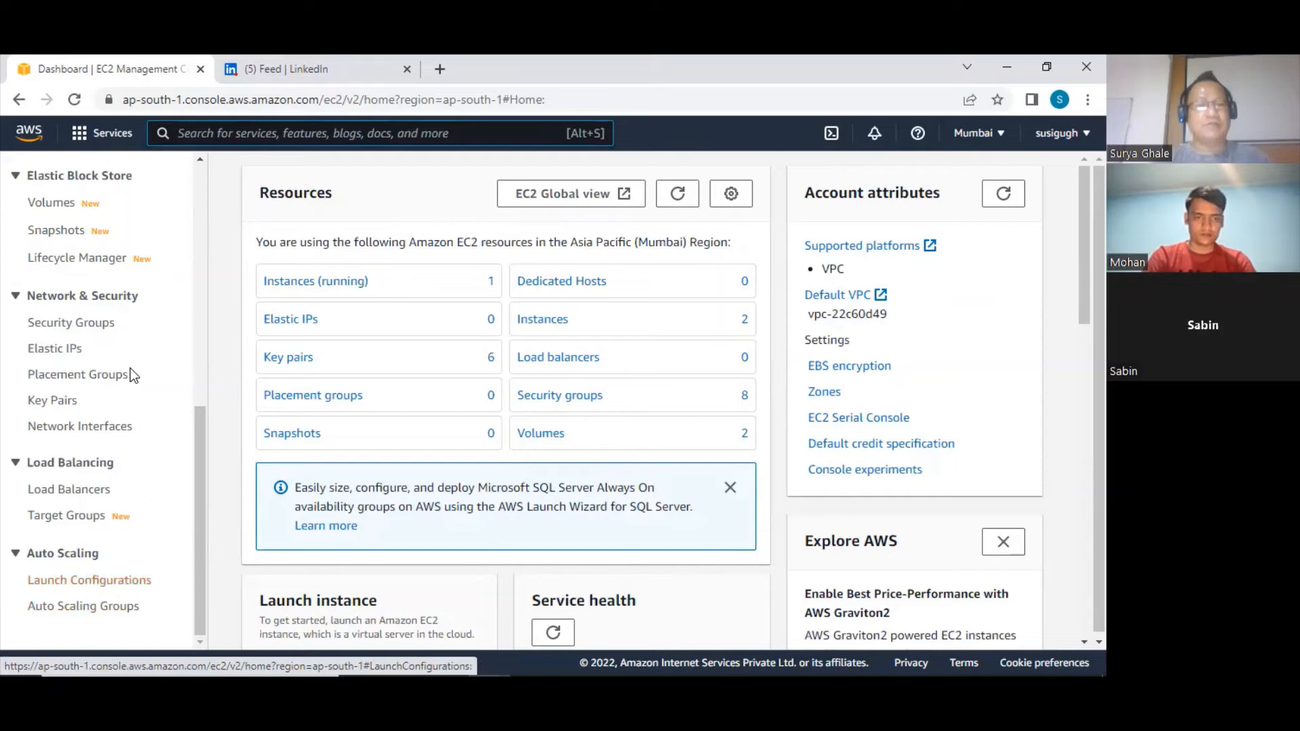
pyautogui.scroll(5, 119, 356)
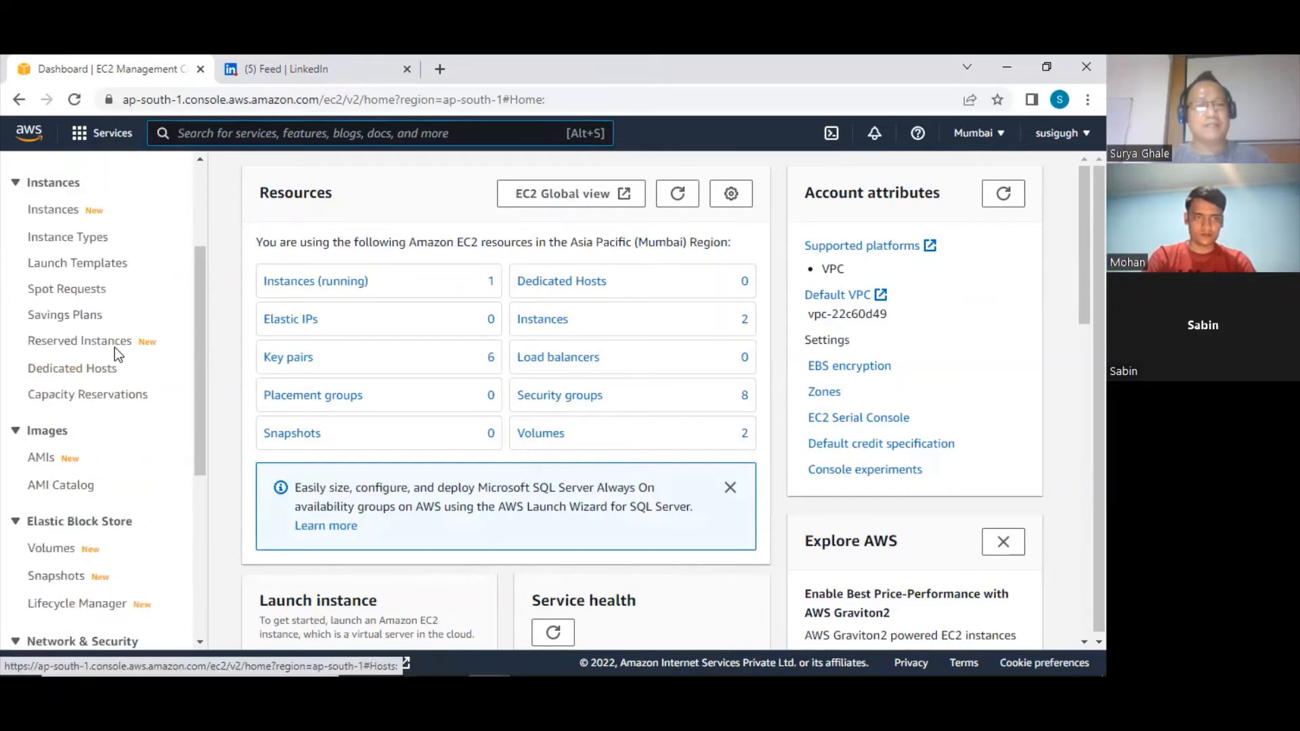
pyautogui.click(85, 269)
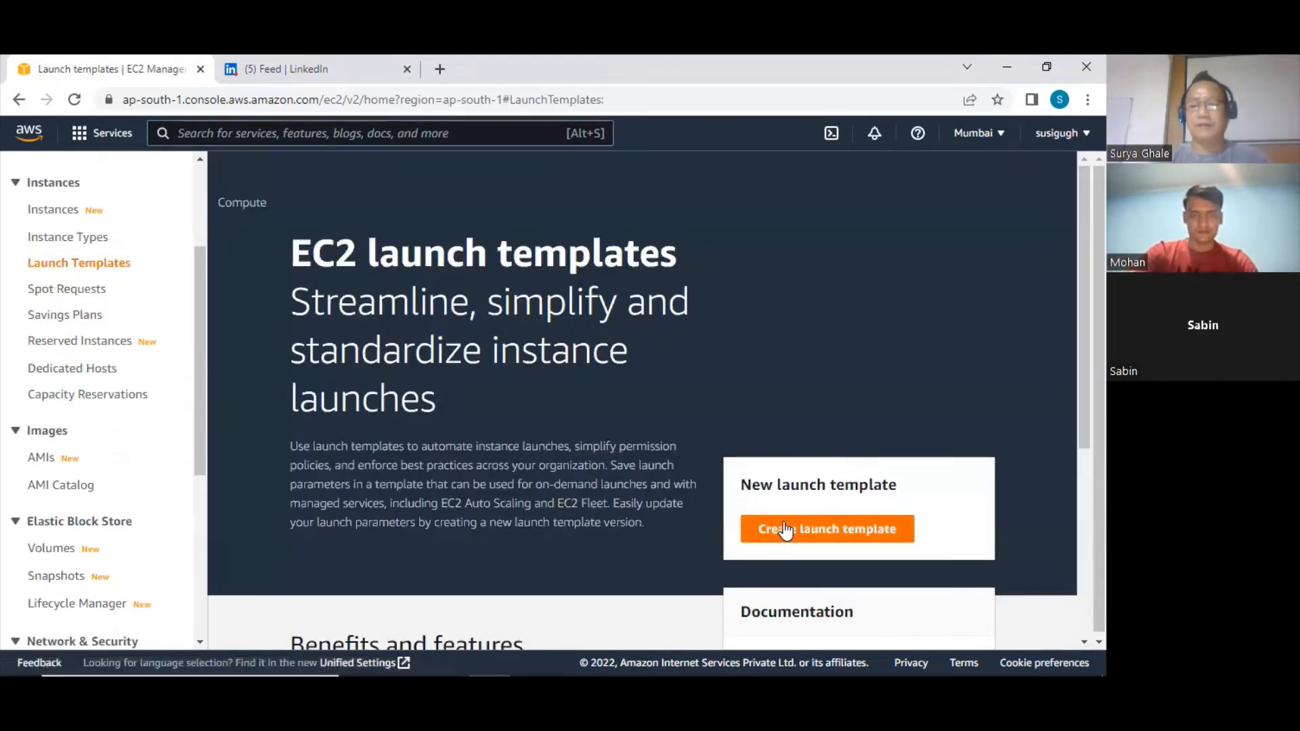
pyautogui.click(785, 530)
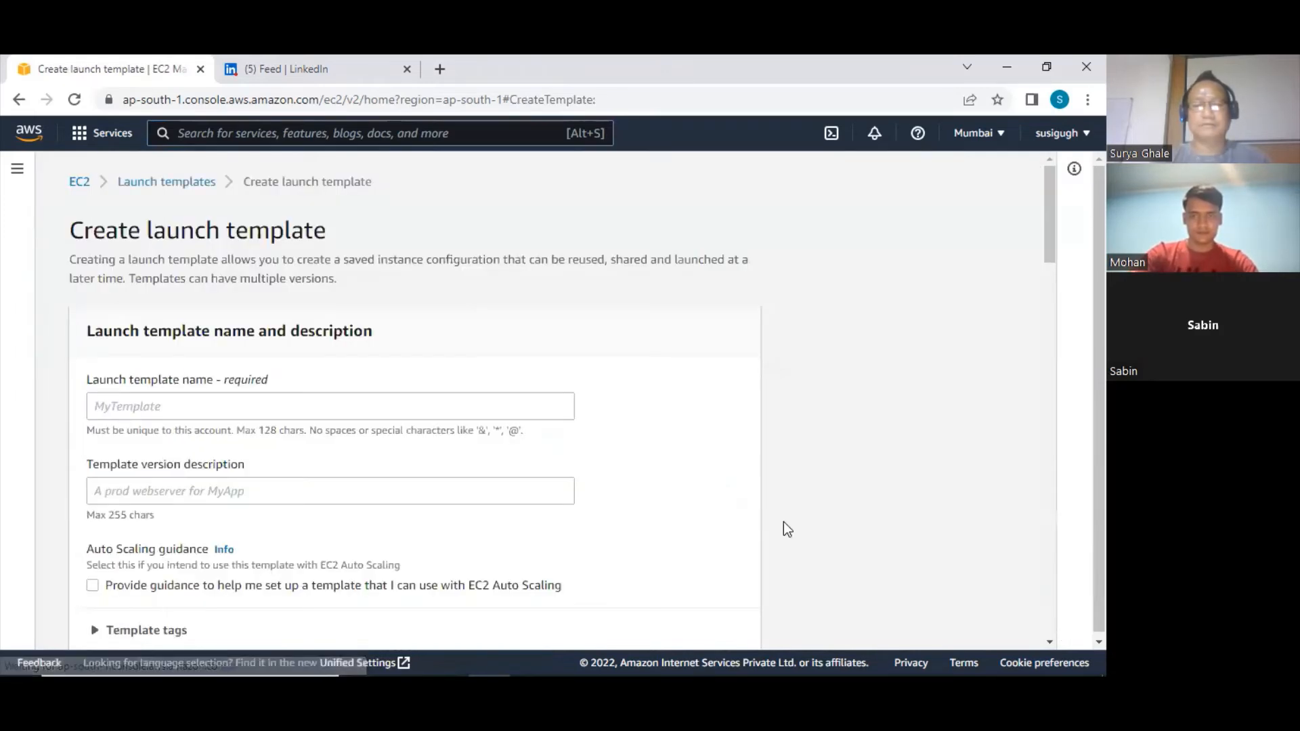
# Name the launch template LT01
pyautogui.click(135, 405)
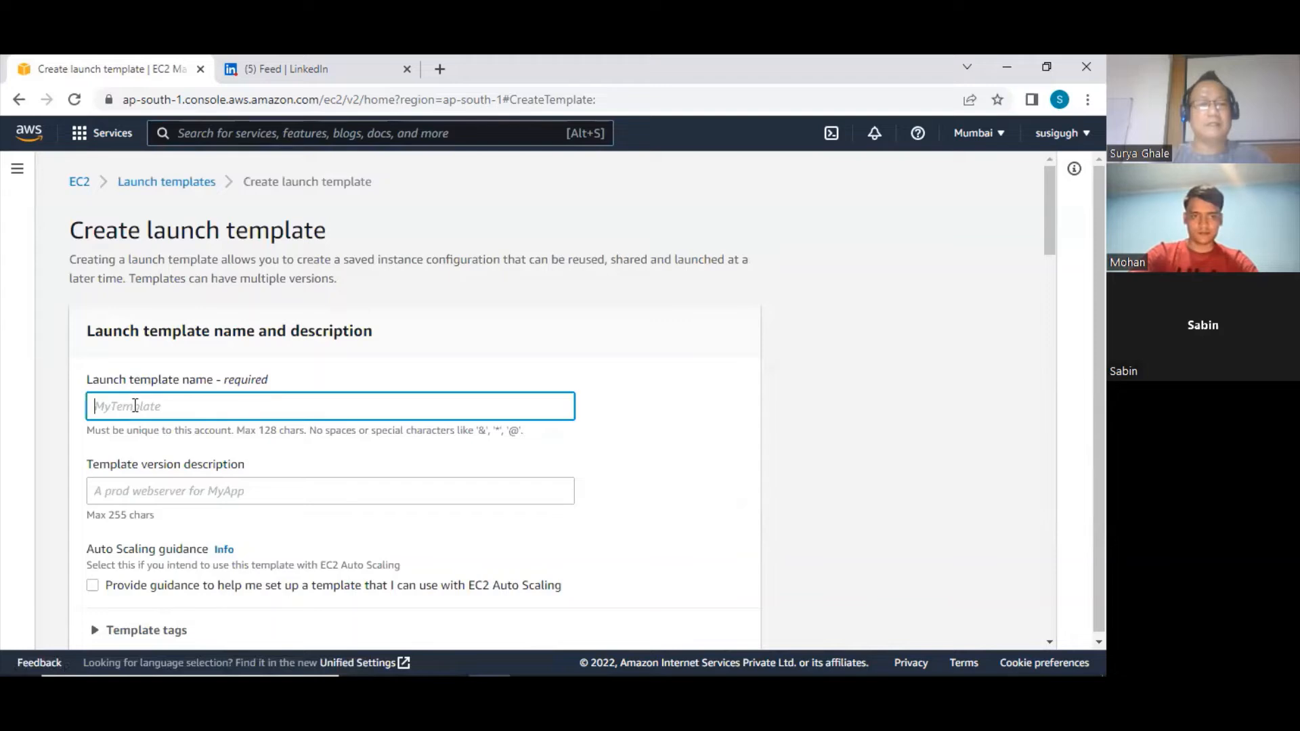
pyautogui.write('temp')
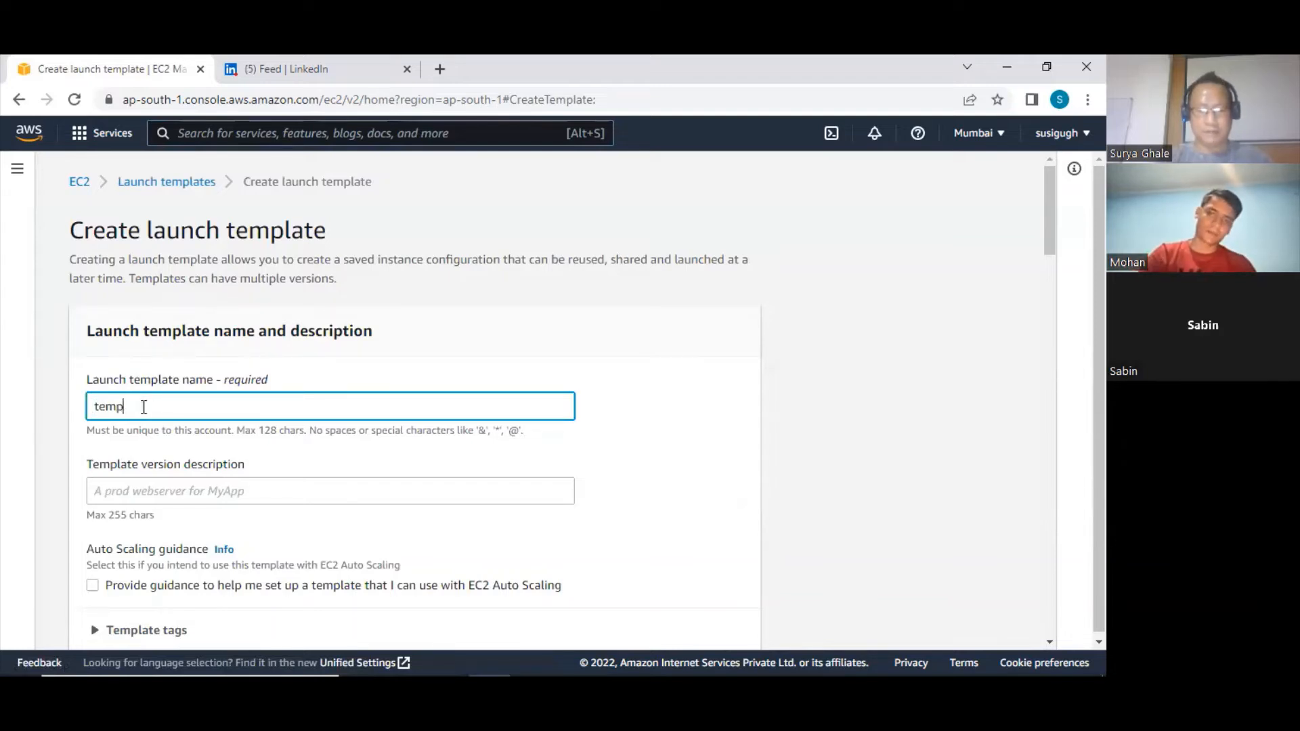
pyautogui.press('BackSpace')
pyautogui.press('BackSpace')
pyautogui.write('lT01')
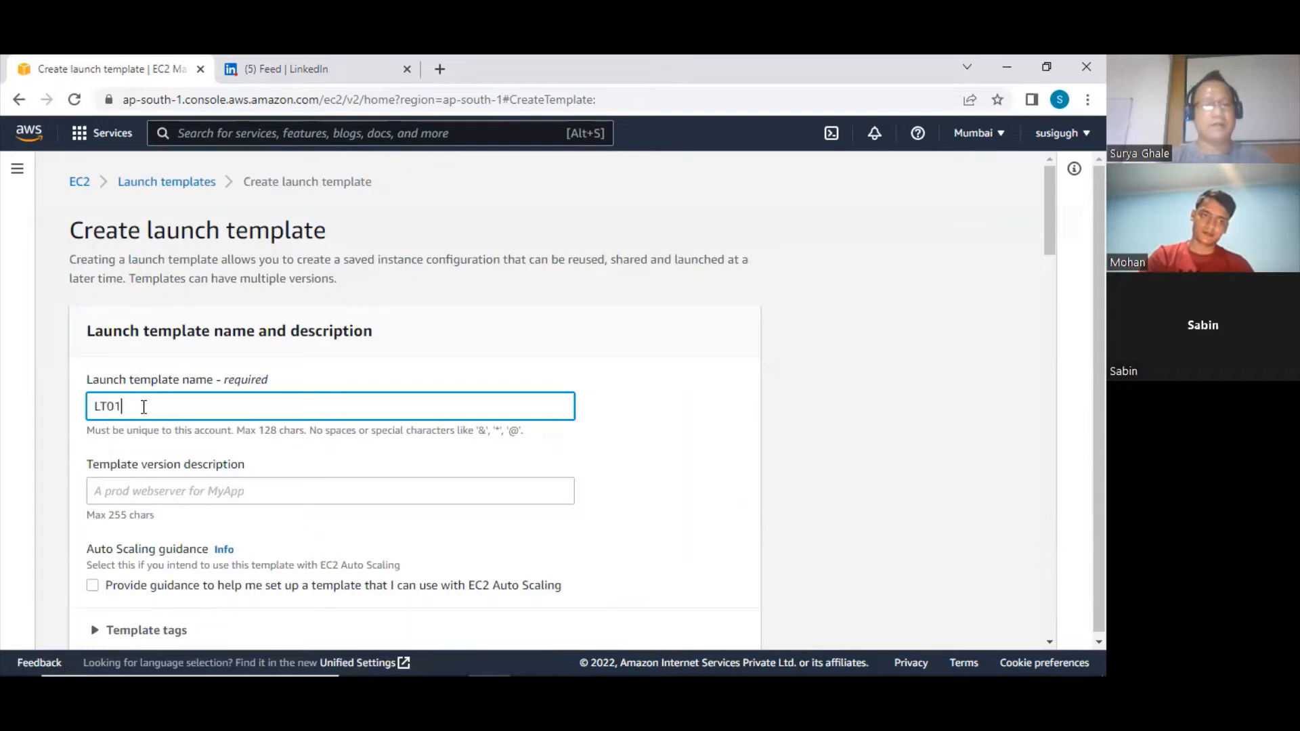
pyautogui.click(232, 492)
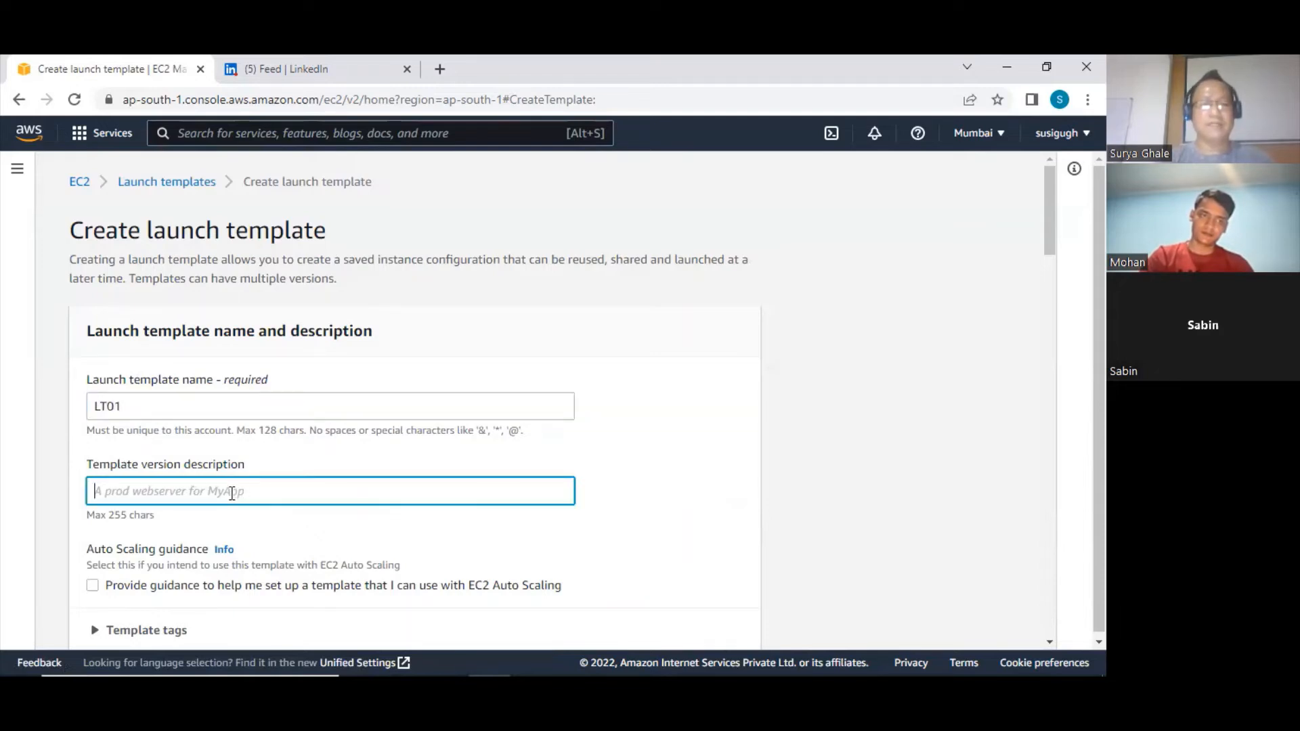
# Open the full AMI catalog for the launch template and browse its quick-start images
pyautogui.scroll(-1, 247, 483)
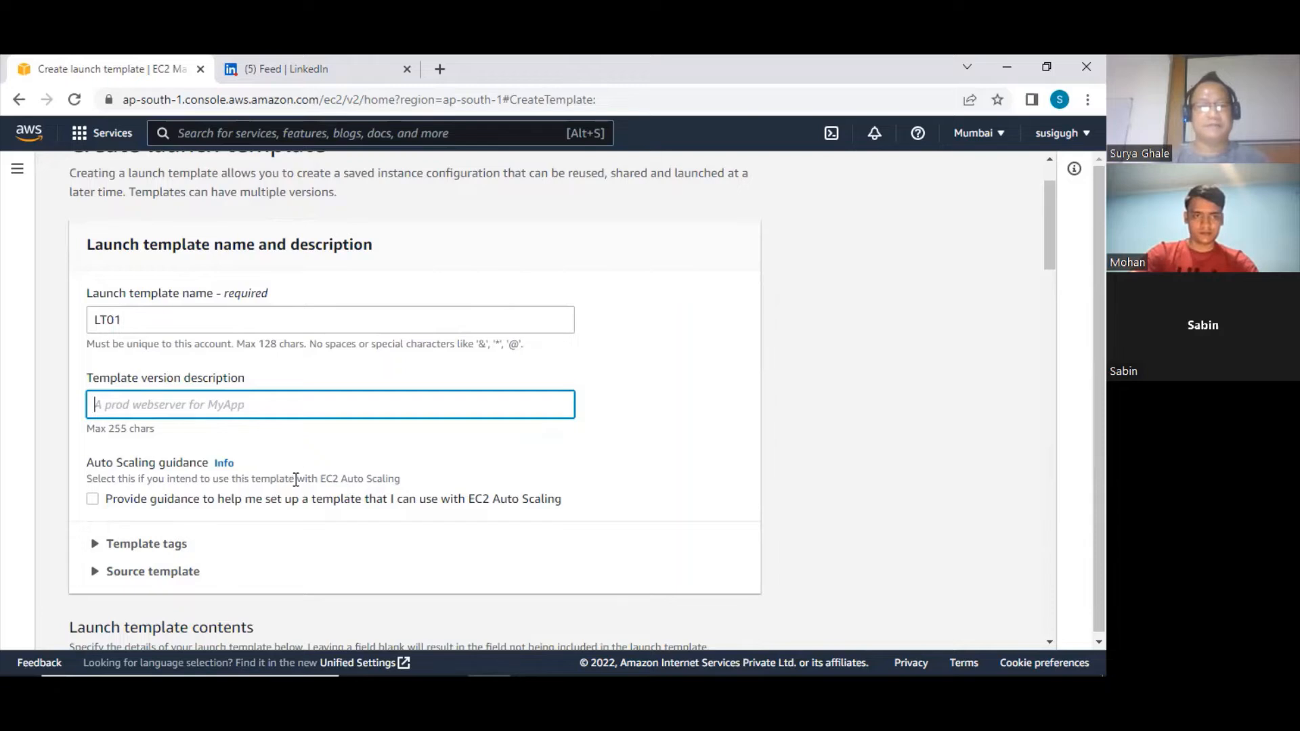
pyautogui.scroll(-2, 217, 484)
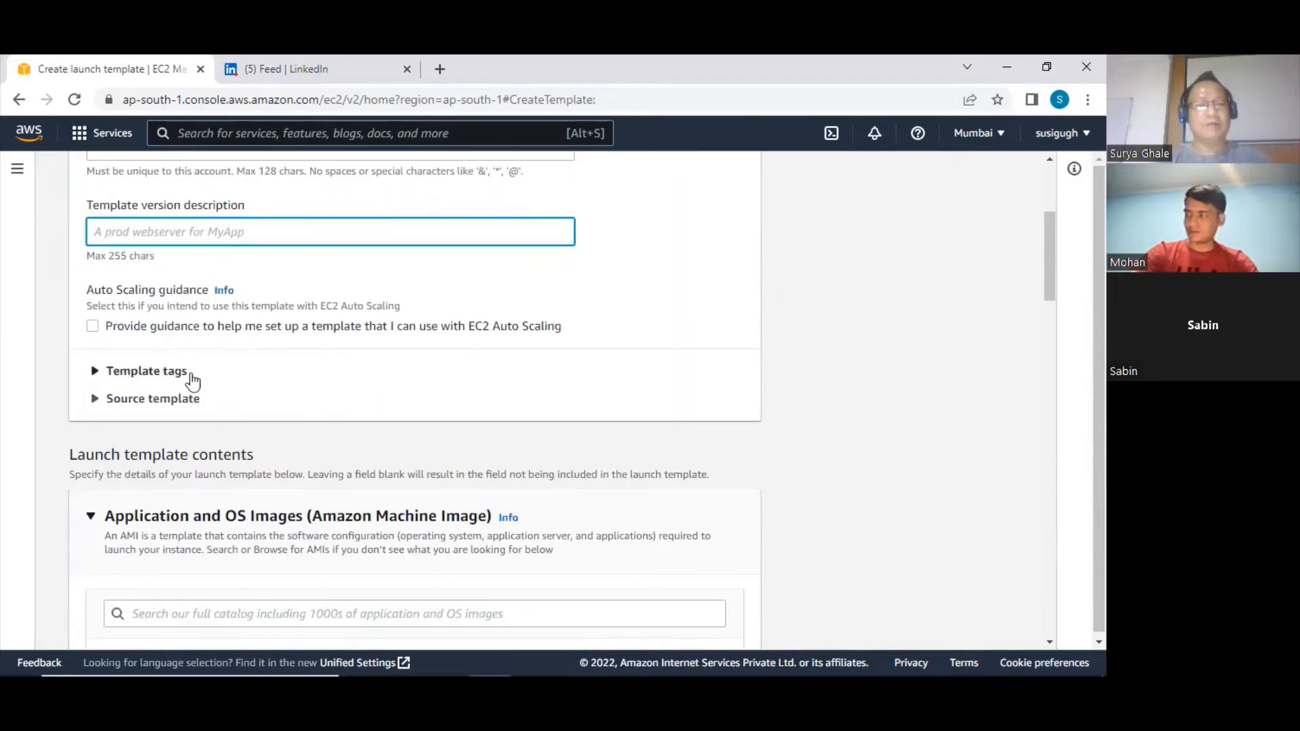
pyautogui.scroll(-3, 249, 384)
pyautogui.scroll(-1, 249, 382)
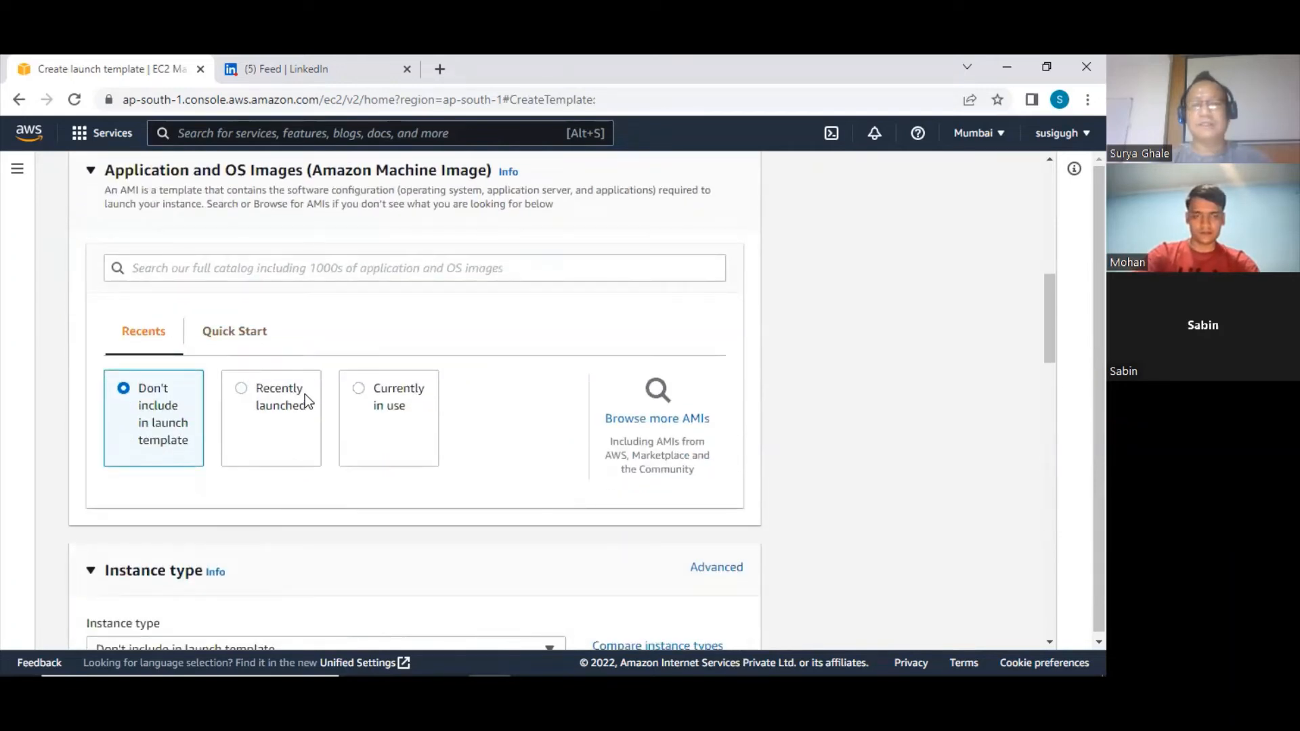
pyautogui.scroll(1, 711, 498)
pyautogui.click(671, 509)
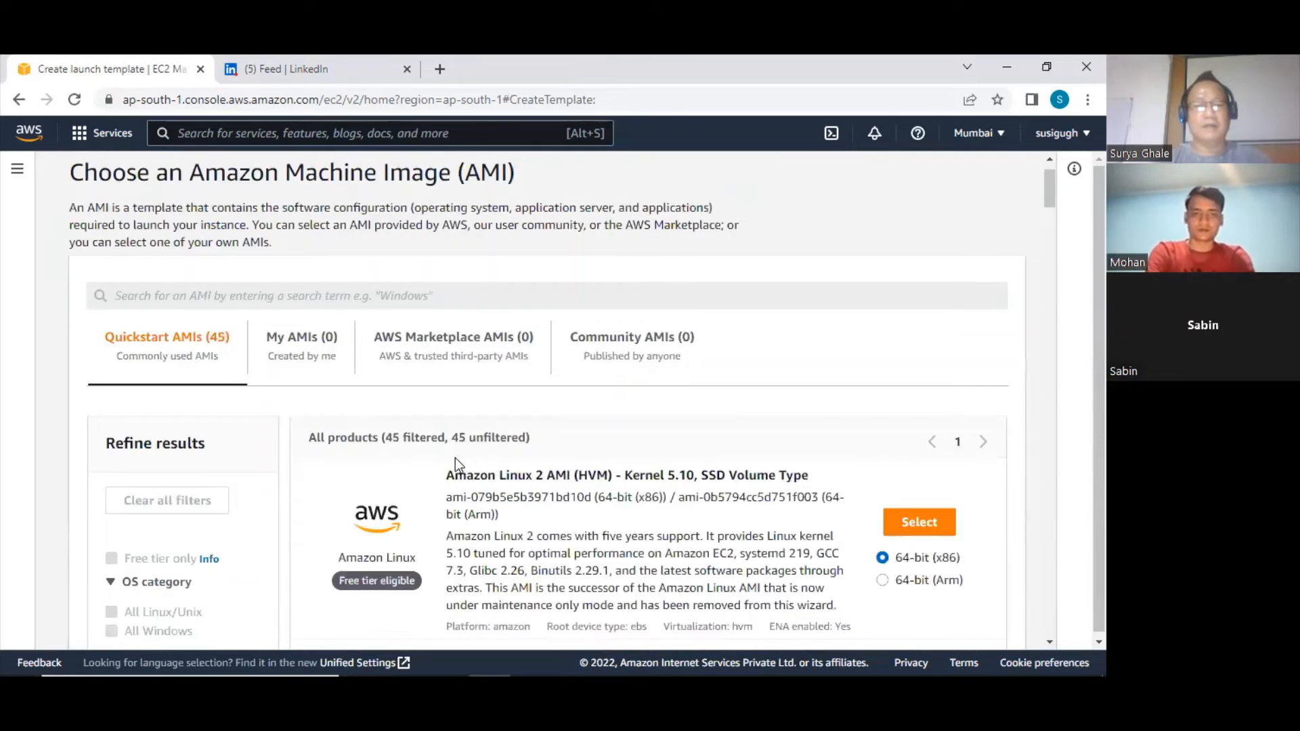
pyautogui.scroll(-2, 536, 493)
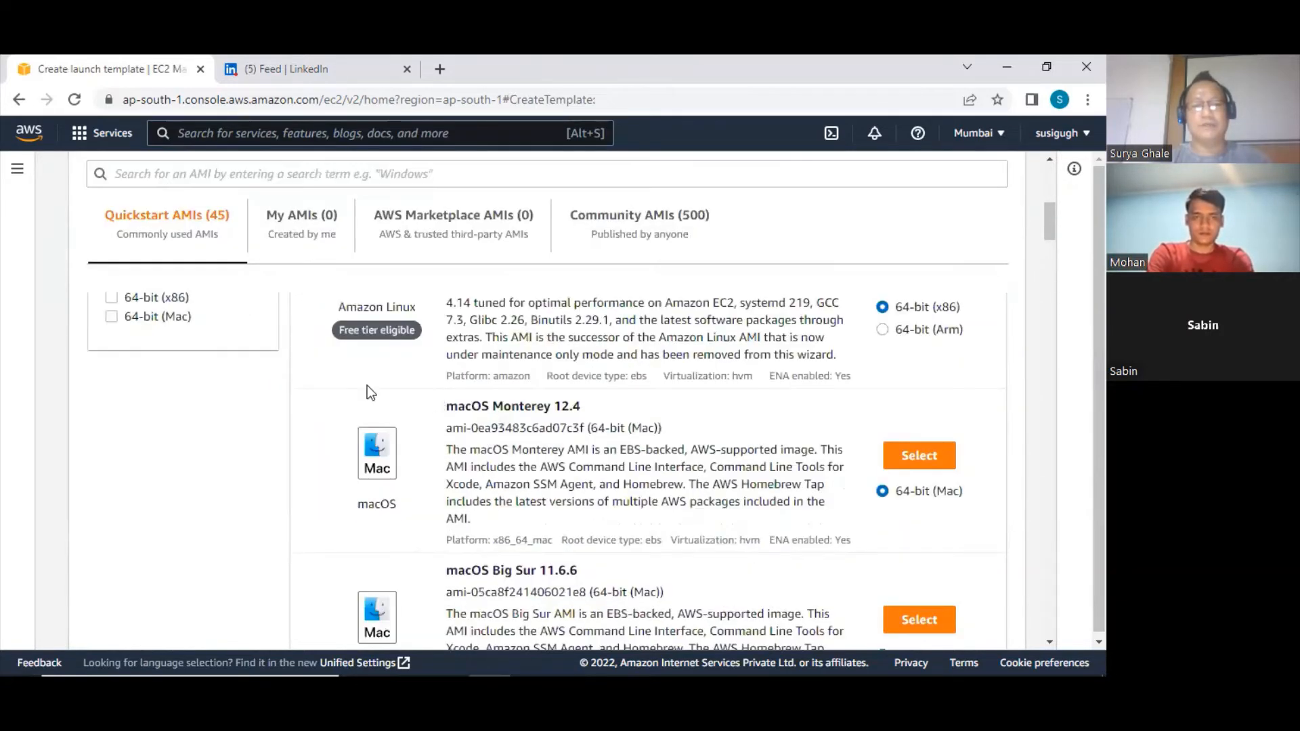
pyautogui.scroll(-5, 584, 416)
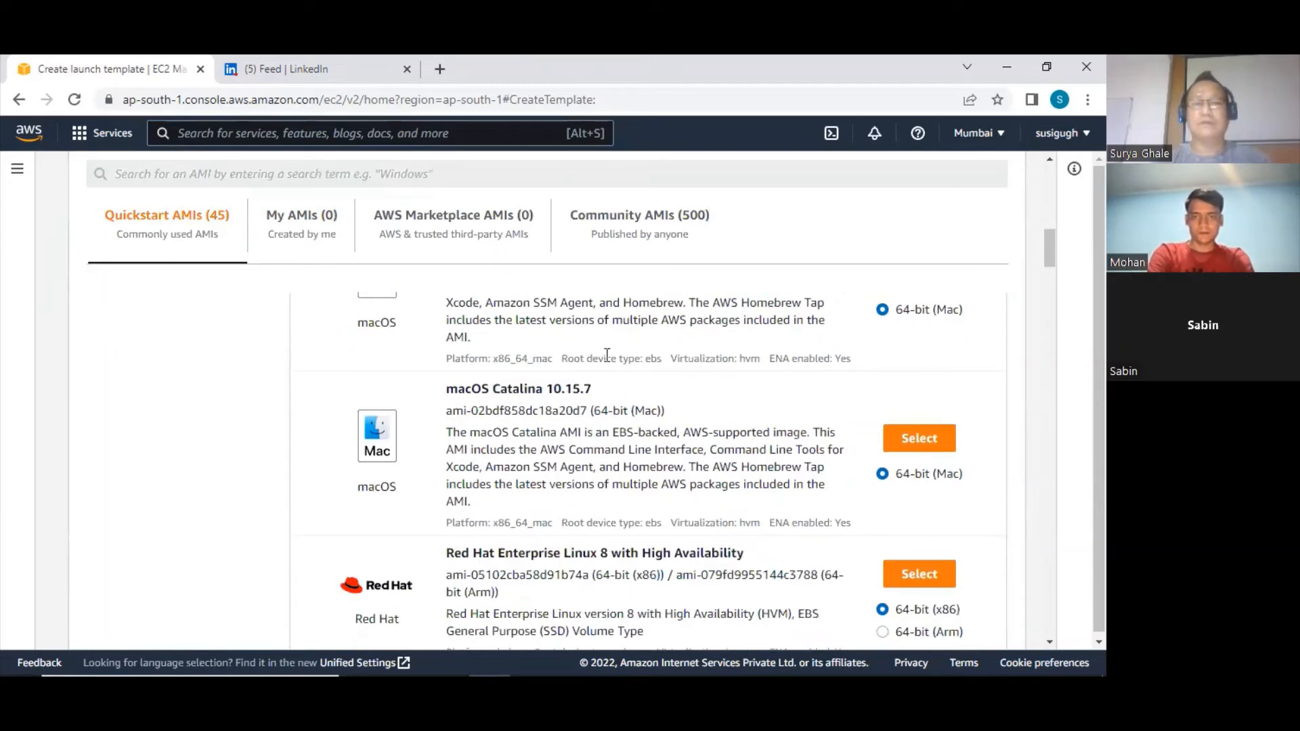
pyautogui.scroll(7, 608, 337)
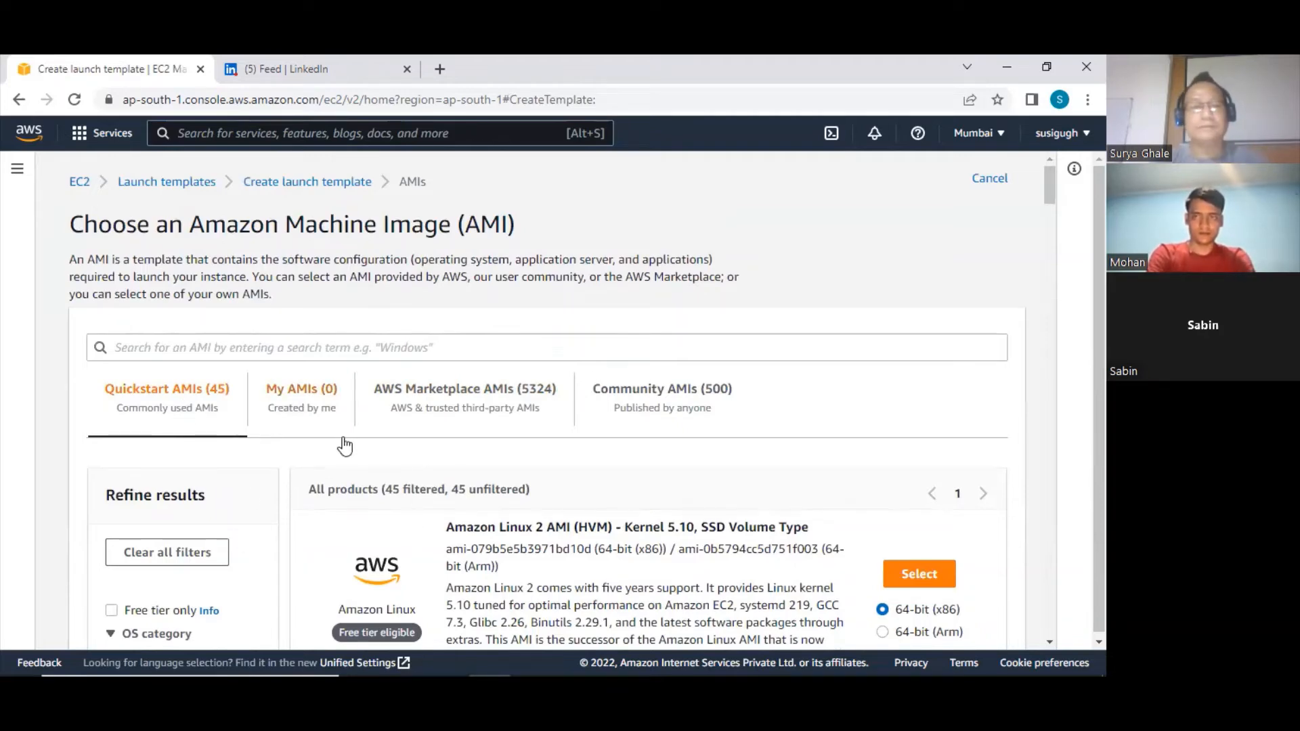
pyautogui.scroll(-4, 341, 441)
pyautogui.scroll(4, 271, 399)
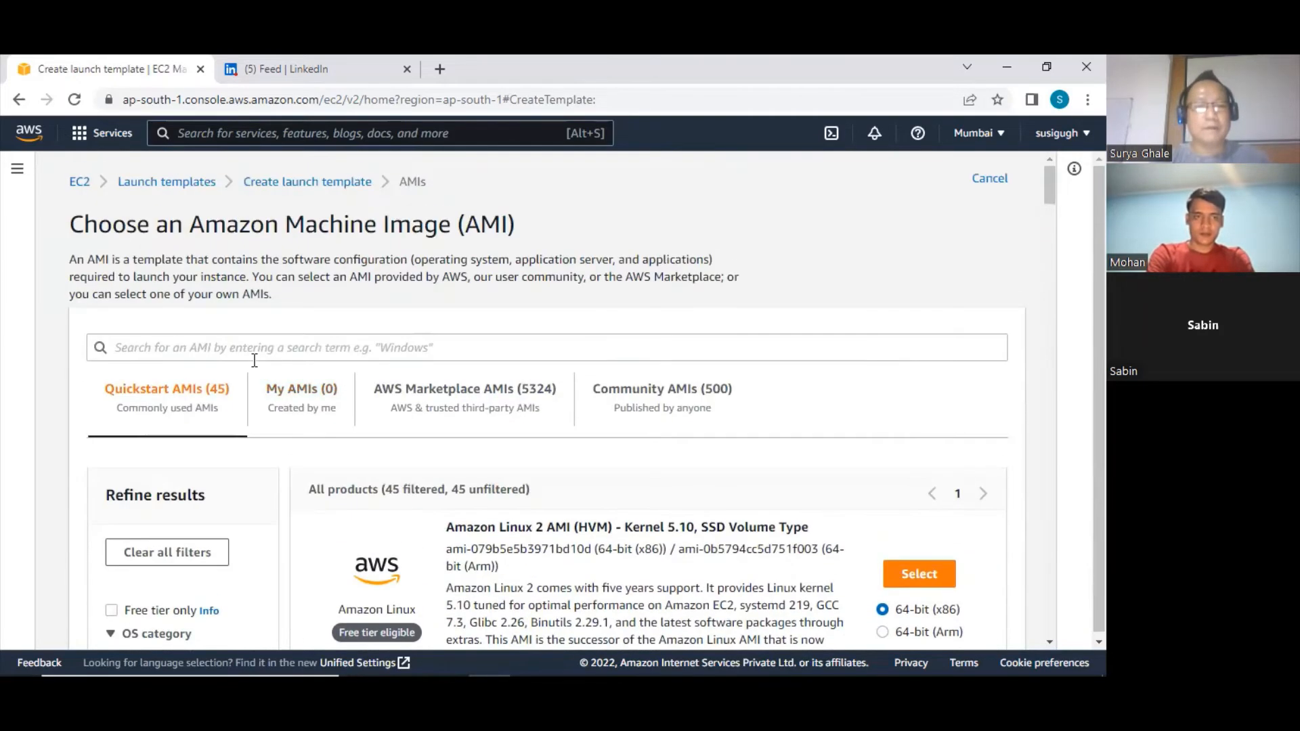
# Enter amzn in the AMI search and select the Amazon Linux 2 Kernel 5.10 image for 64-bit (x86)
pyautogui.click(197, 357)
pyautogui.write('a')
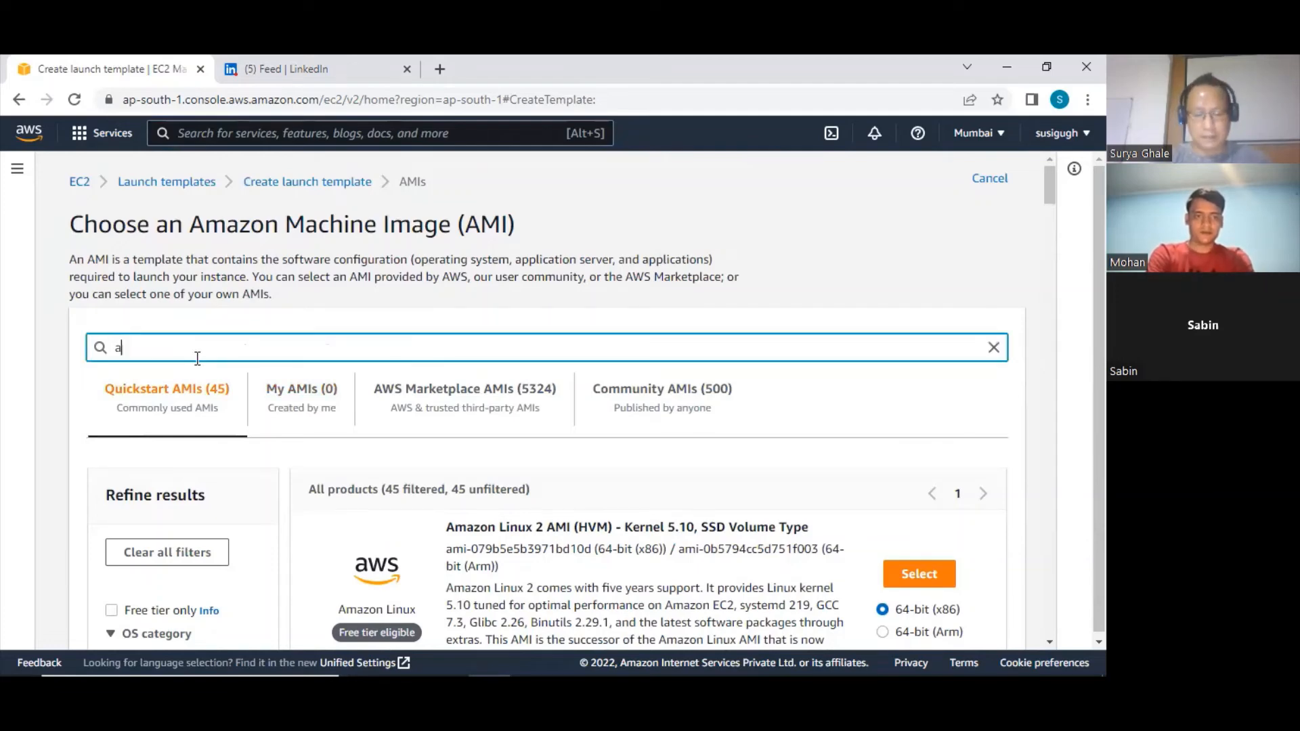
pyautogui.write('mzn')
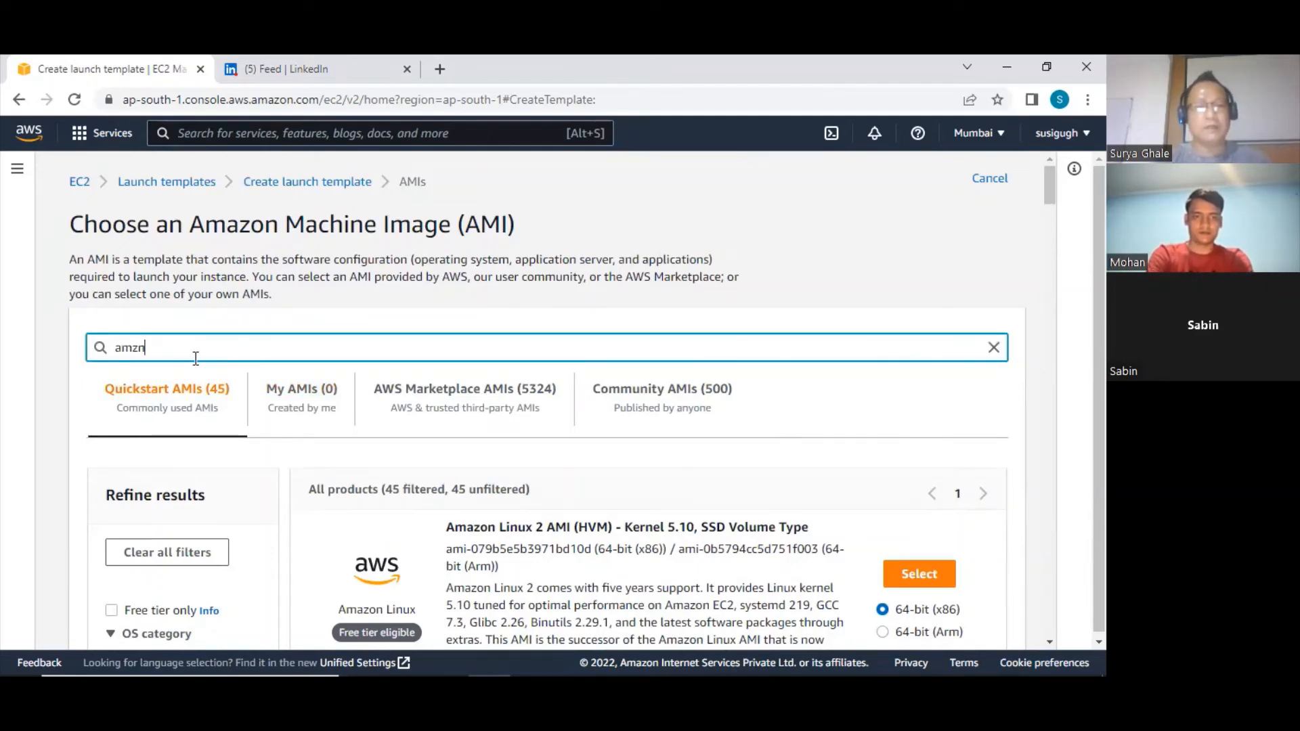
pyautogui.scroll(-3, 230, 379)
pyautogui.scroll(-4, 210, 352)
pyautogui.scroll(7, 212, 335)
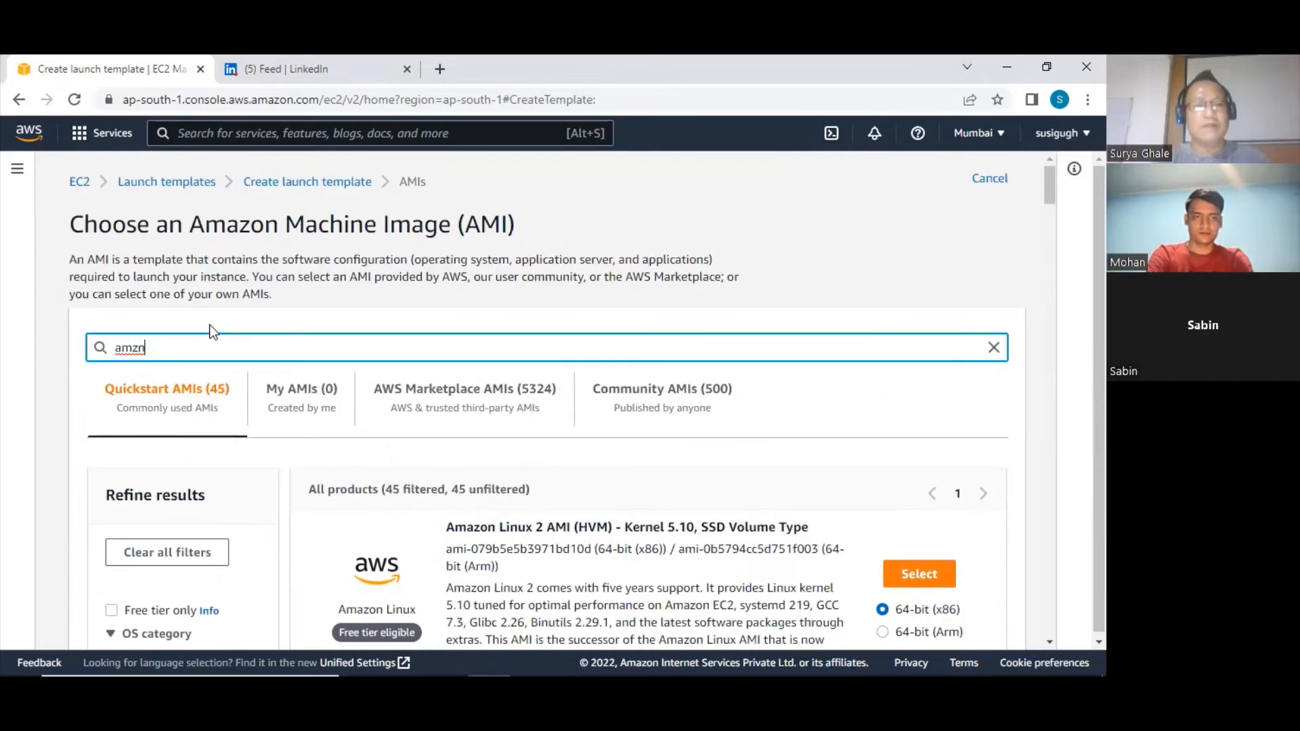
pyautogui.scroll(-3, 287, 411)
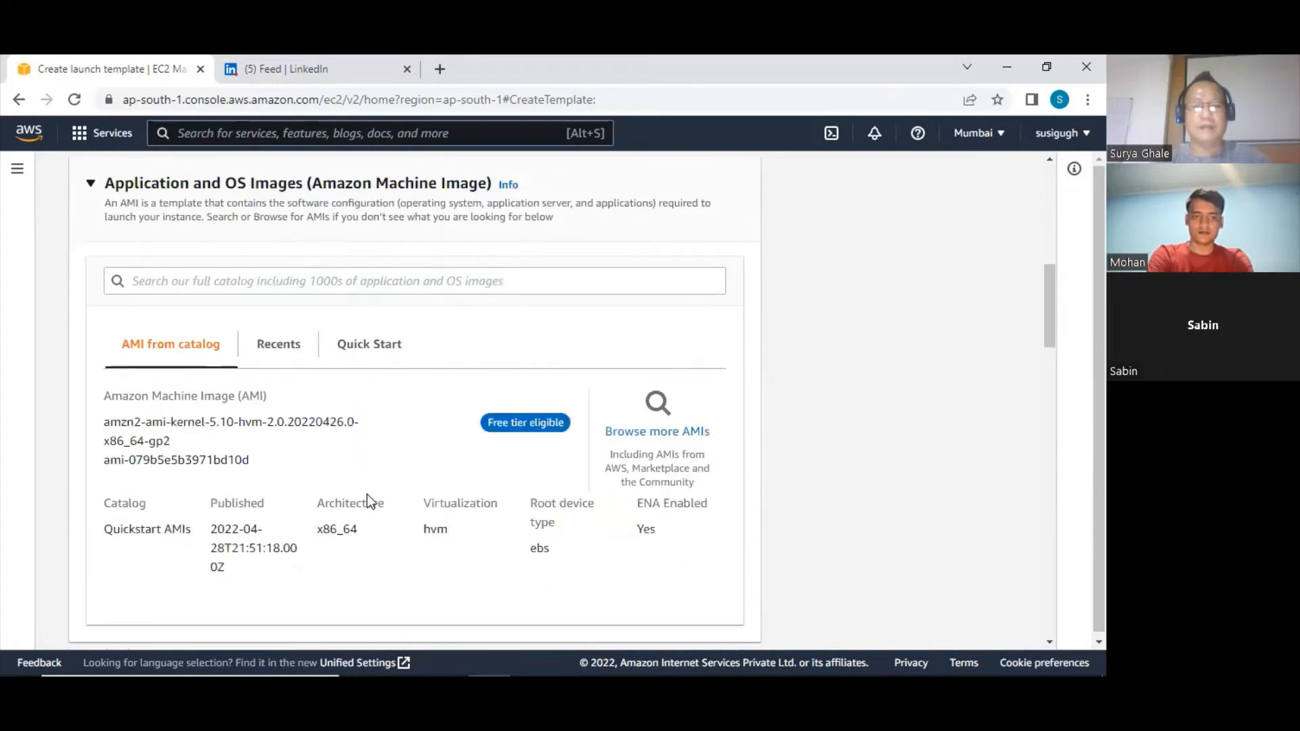
# Set the launch template's instance type to t2.micro
pyautogui.scroll(-3, 365, 498)
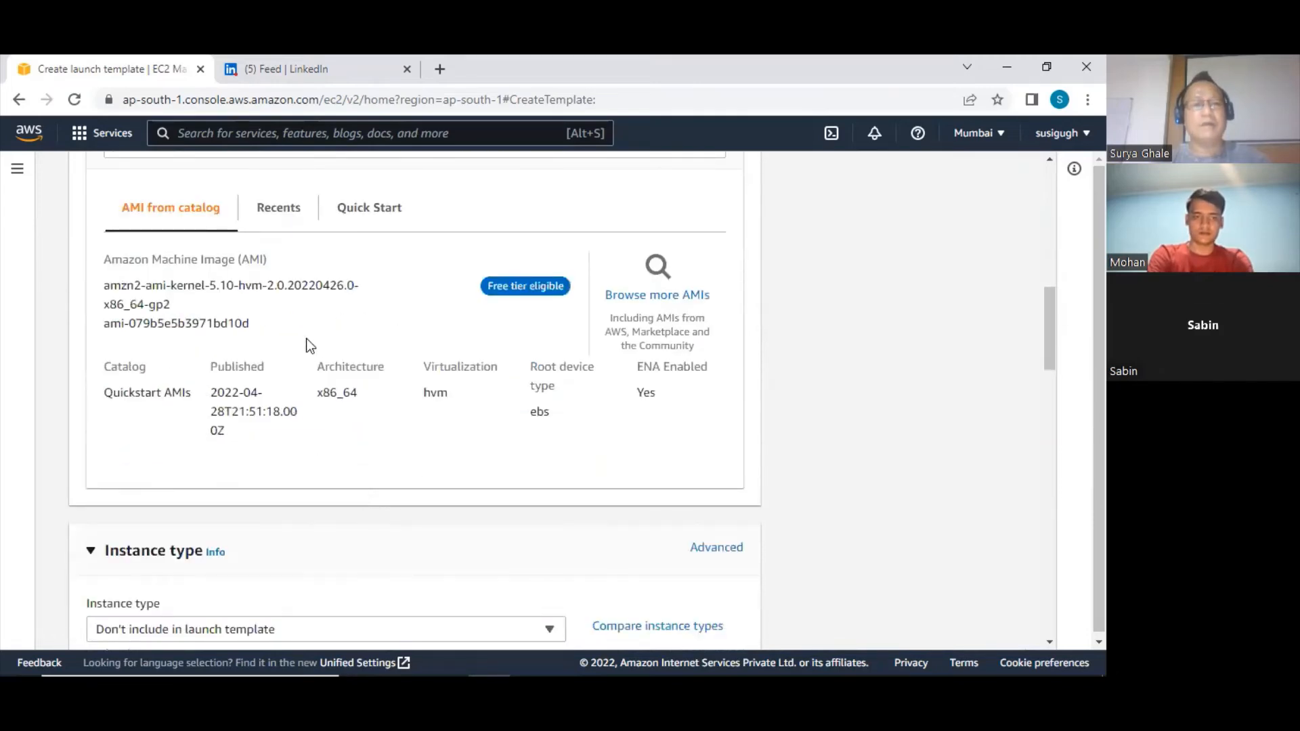
pyautogui.scroll(-2, 294, 414)
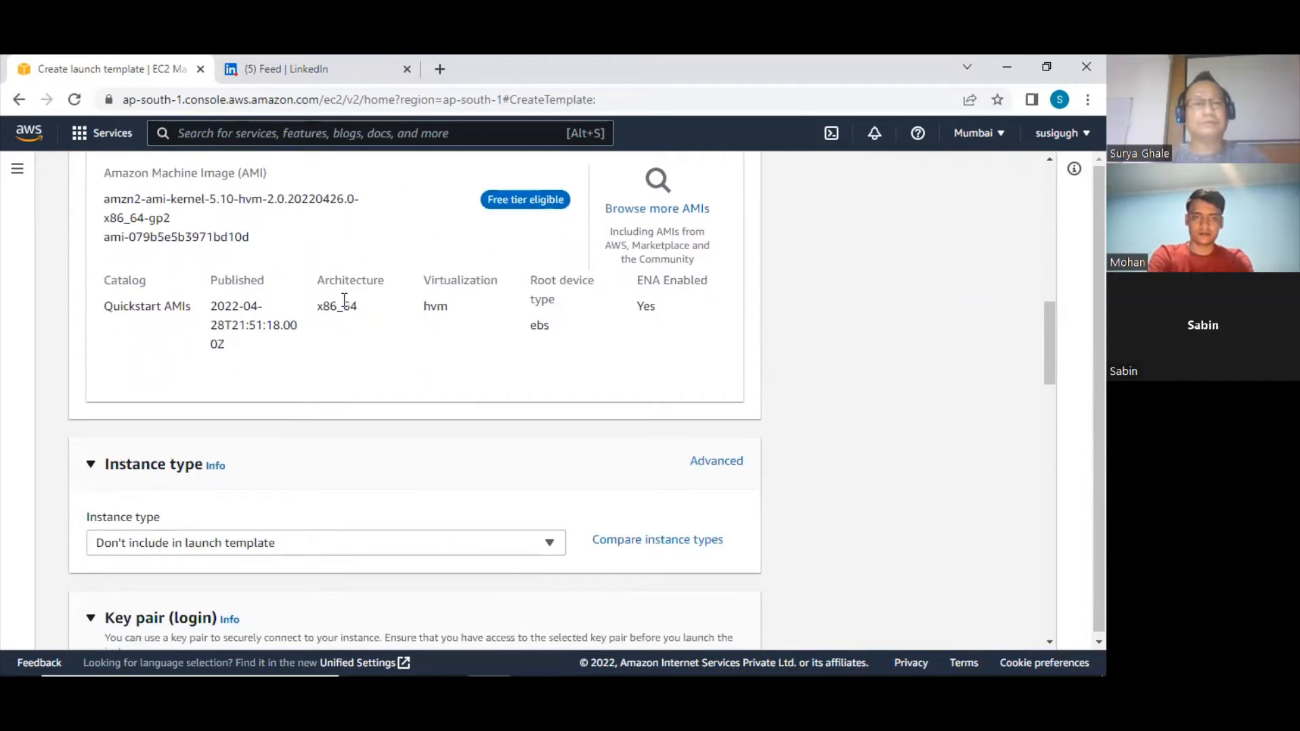
pyautogui.scroll(-4, 349, 305)
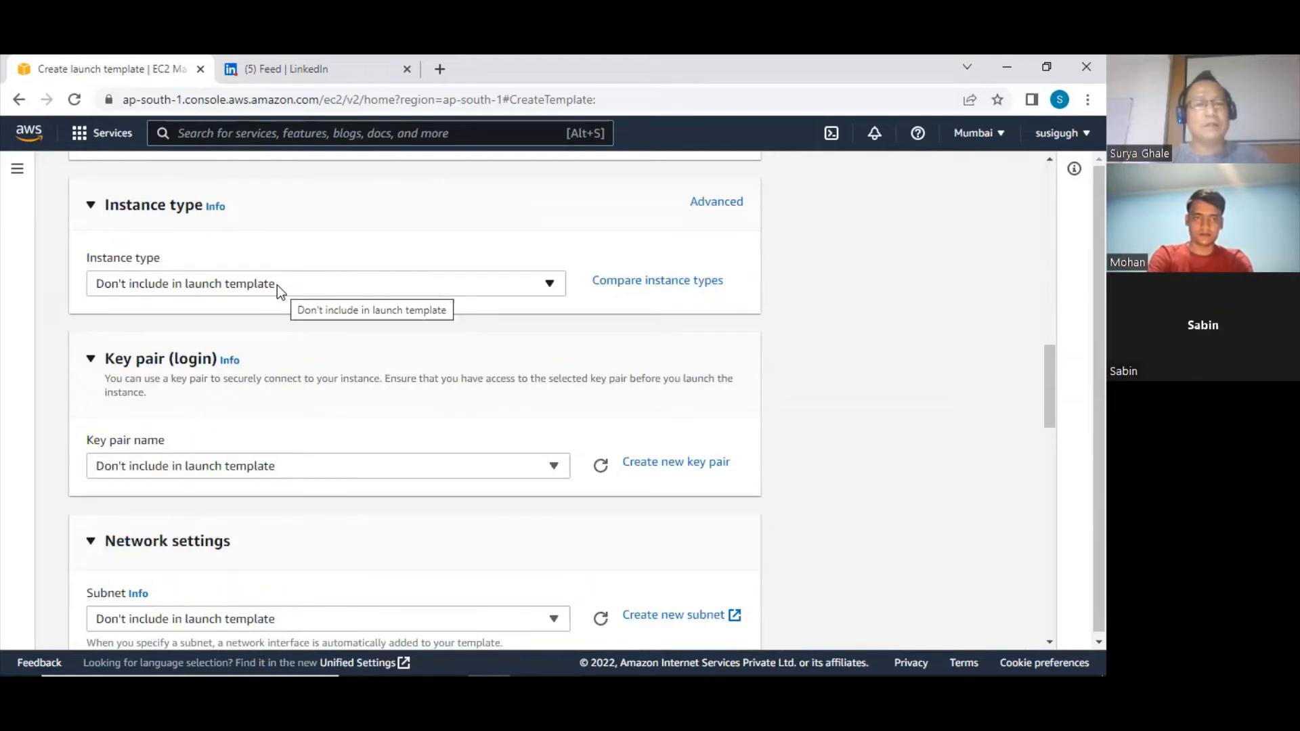
pyautogui.click(278, 286)
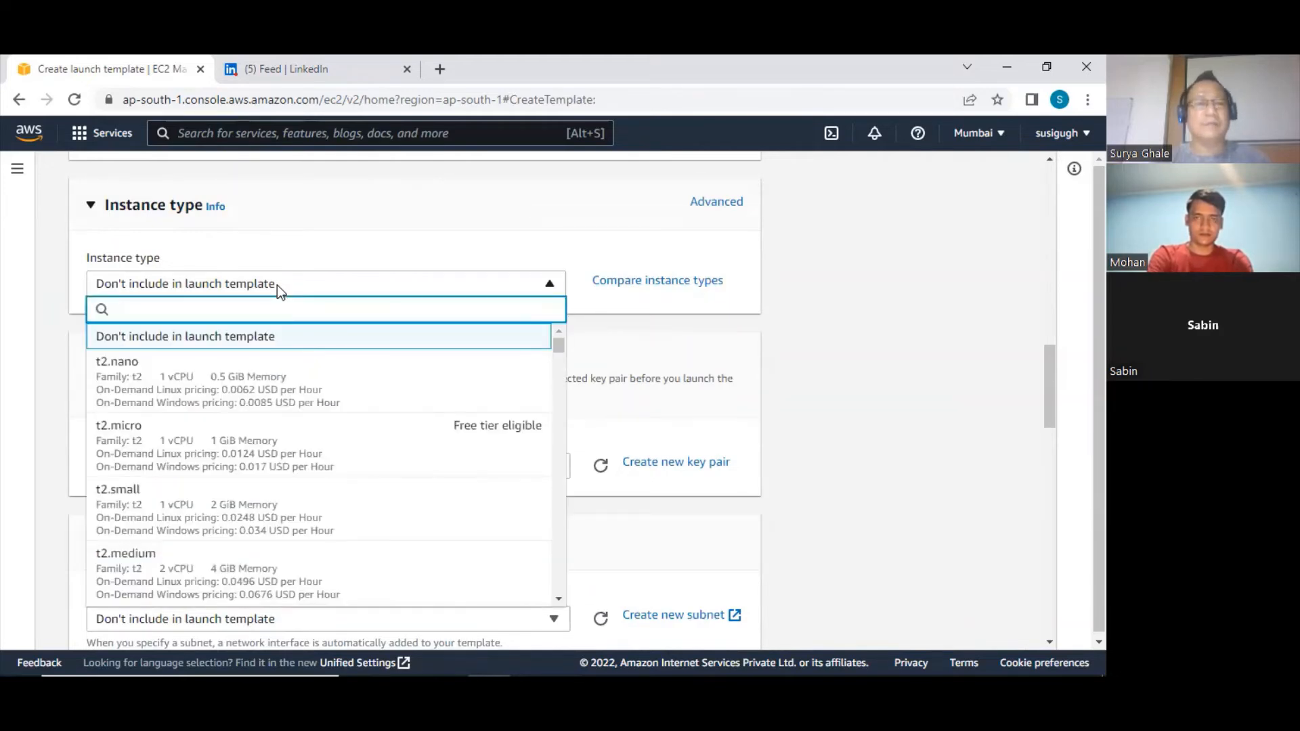
pyautogui.click(221, 453)
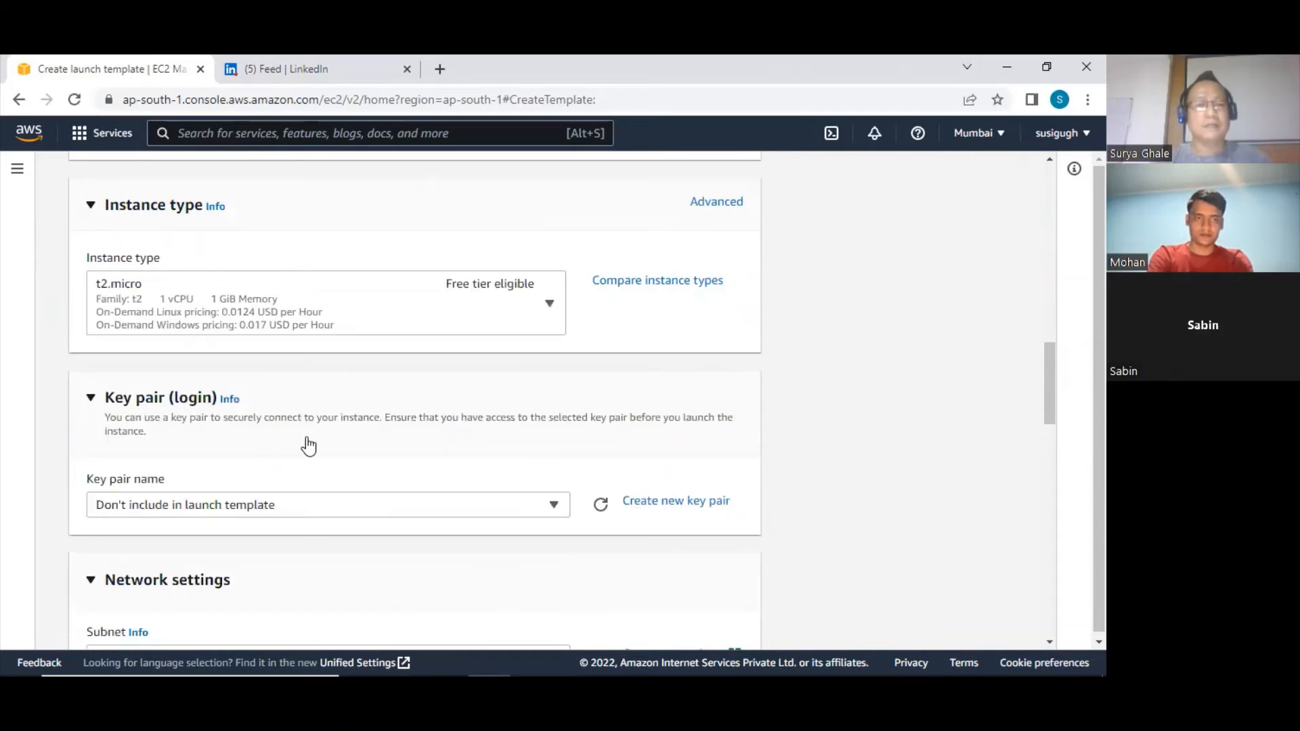
# Set the launch template's login key pair to web6eitn01
pyautogui.scroll(-1, 252, 430)
pyautogui.click(278, 421)
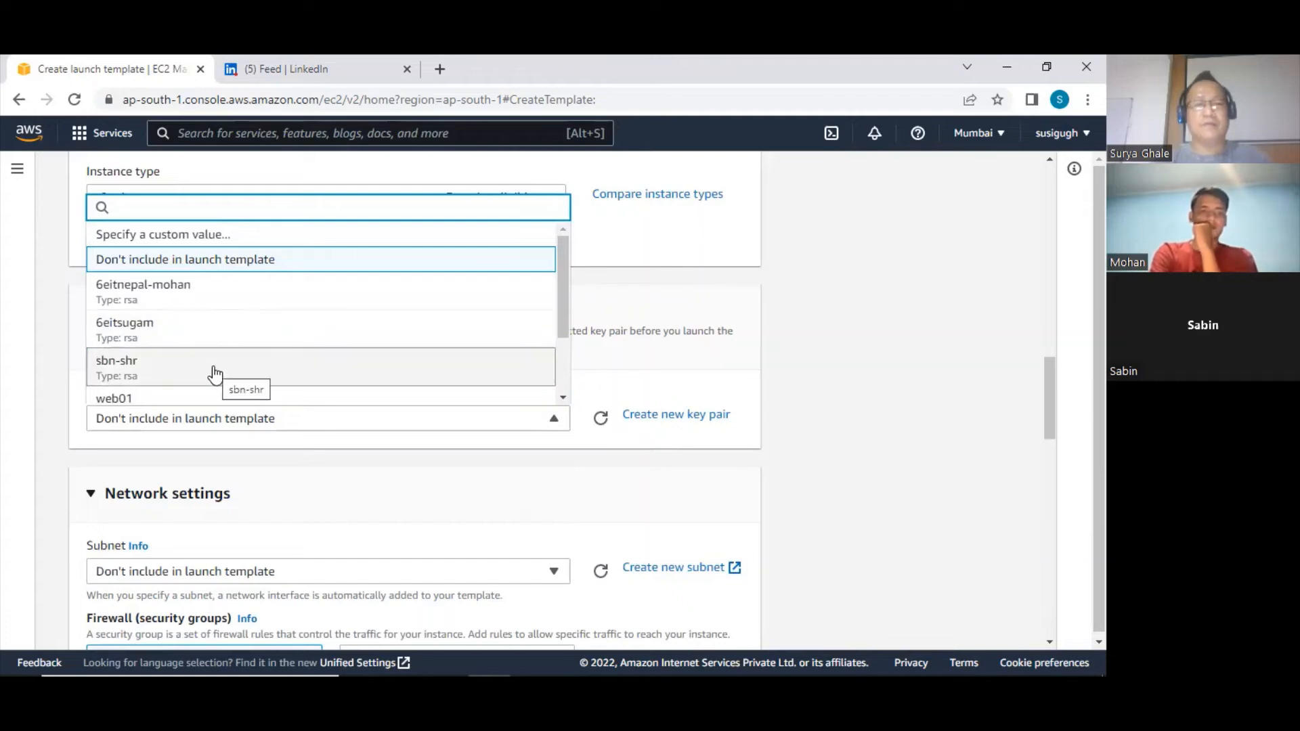
pyautogui.scroll(-1, 213, 374)
pyautogui.scroll(-1, 216, 374)
pyautogui.click(186, 382)
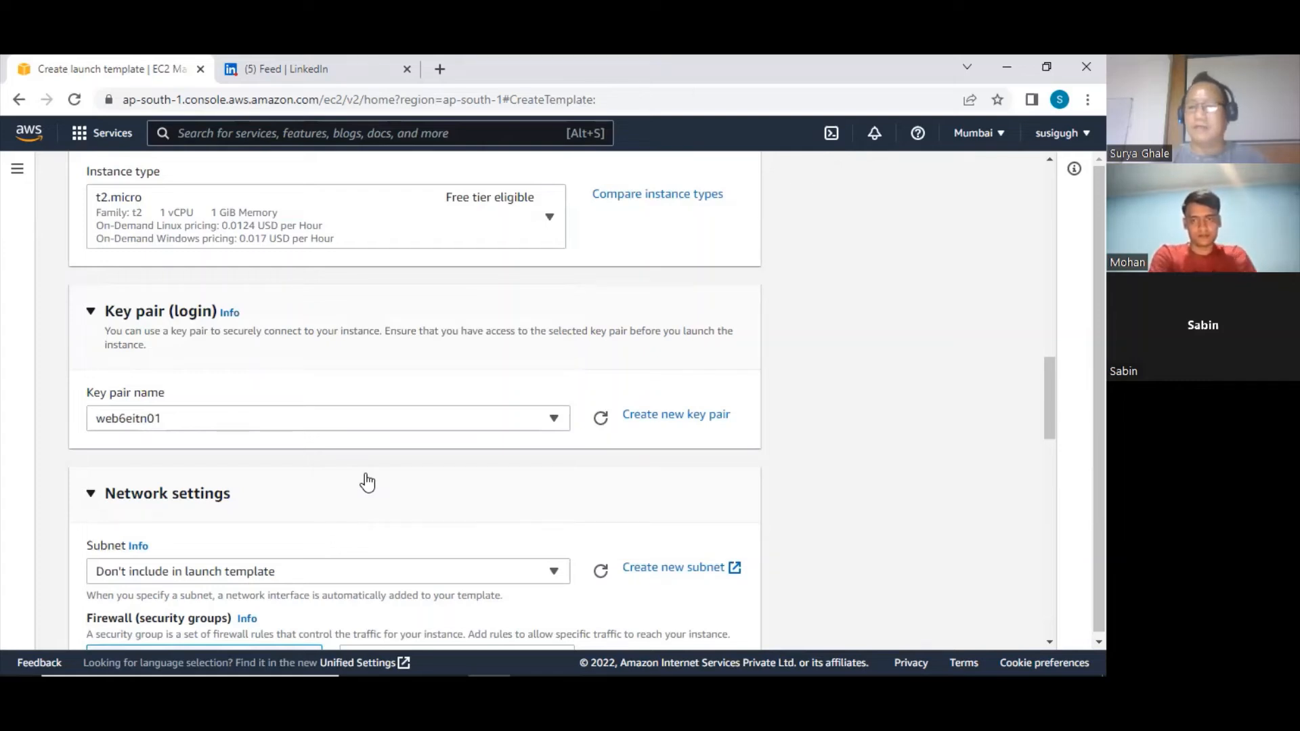
# Set the template's subnet to subnet-aa9b6bc1 and its existing security group to launch-wizard-4
pyautogui.scroll(-3, 351, 482)
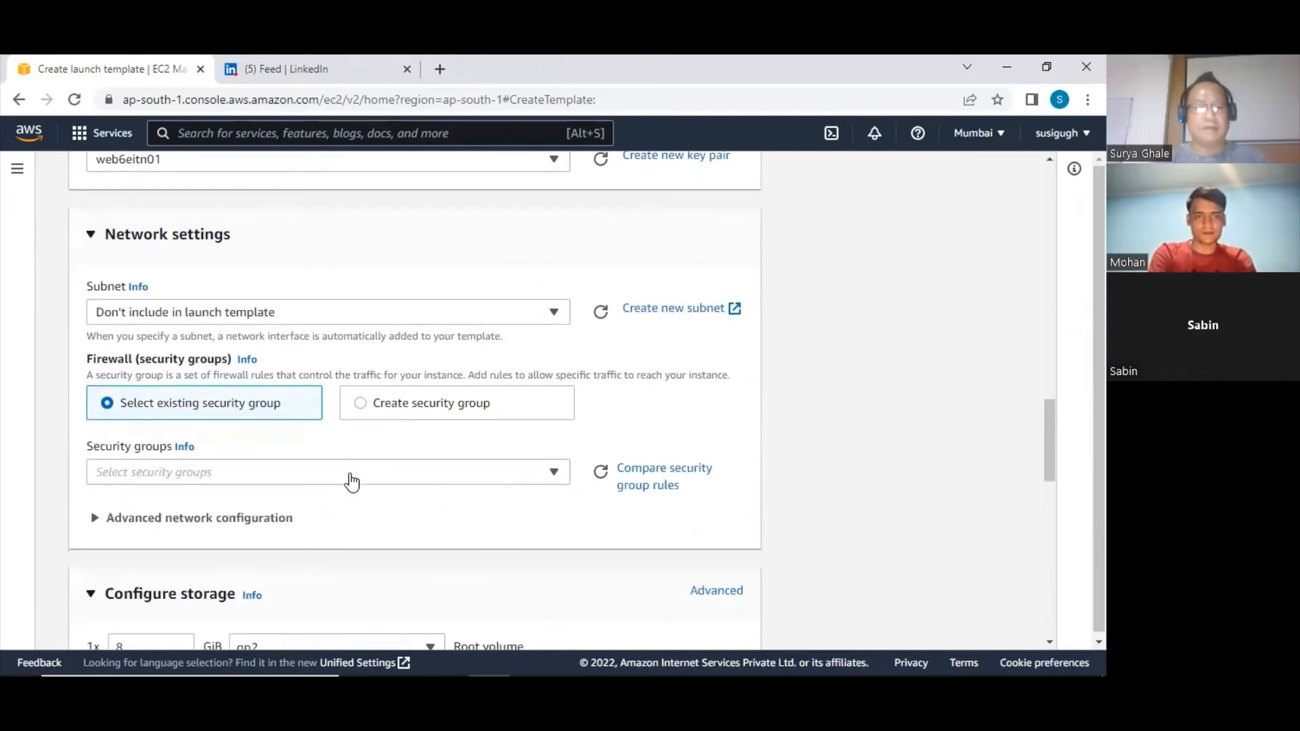
pyautogui.click(203, 313)
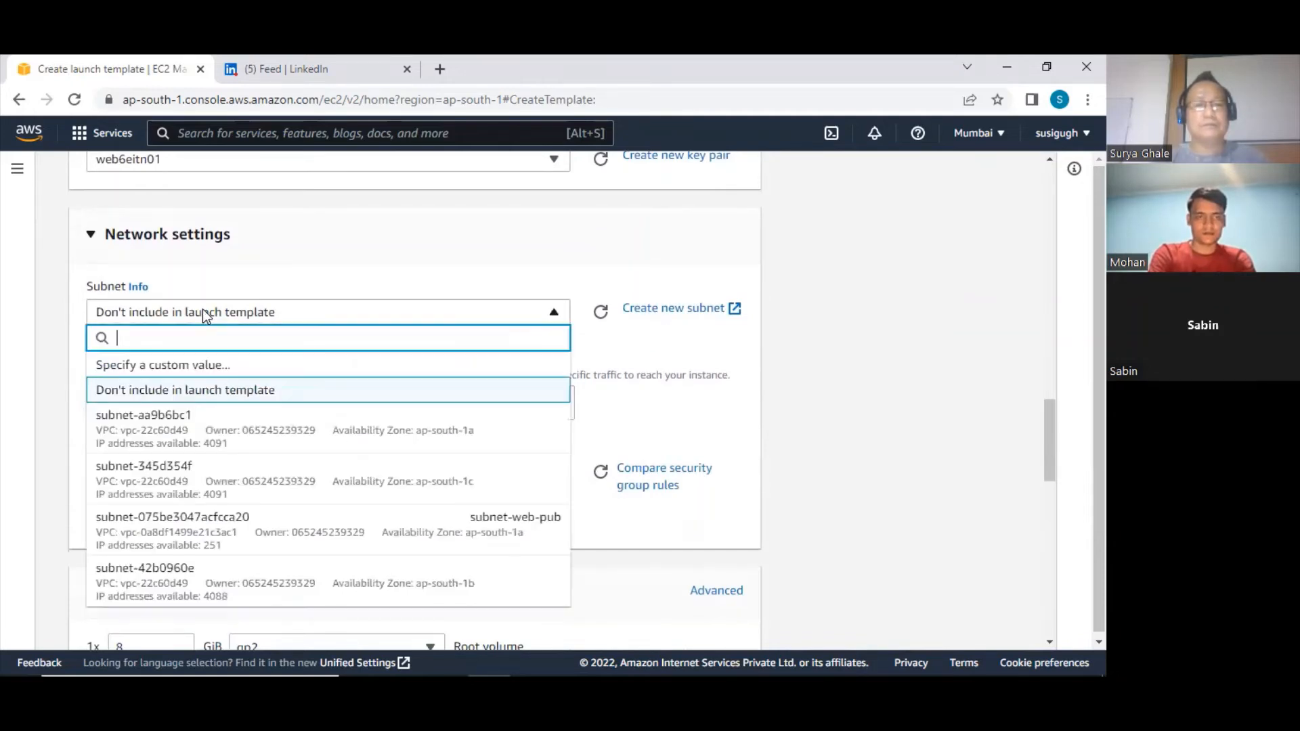
pyautogui.click(250, 437)
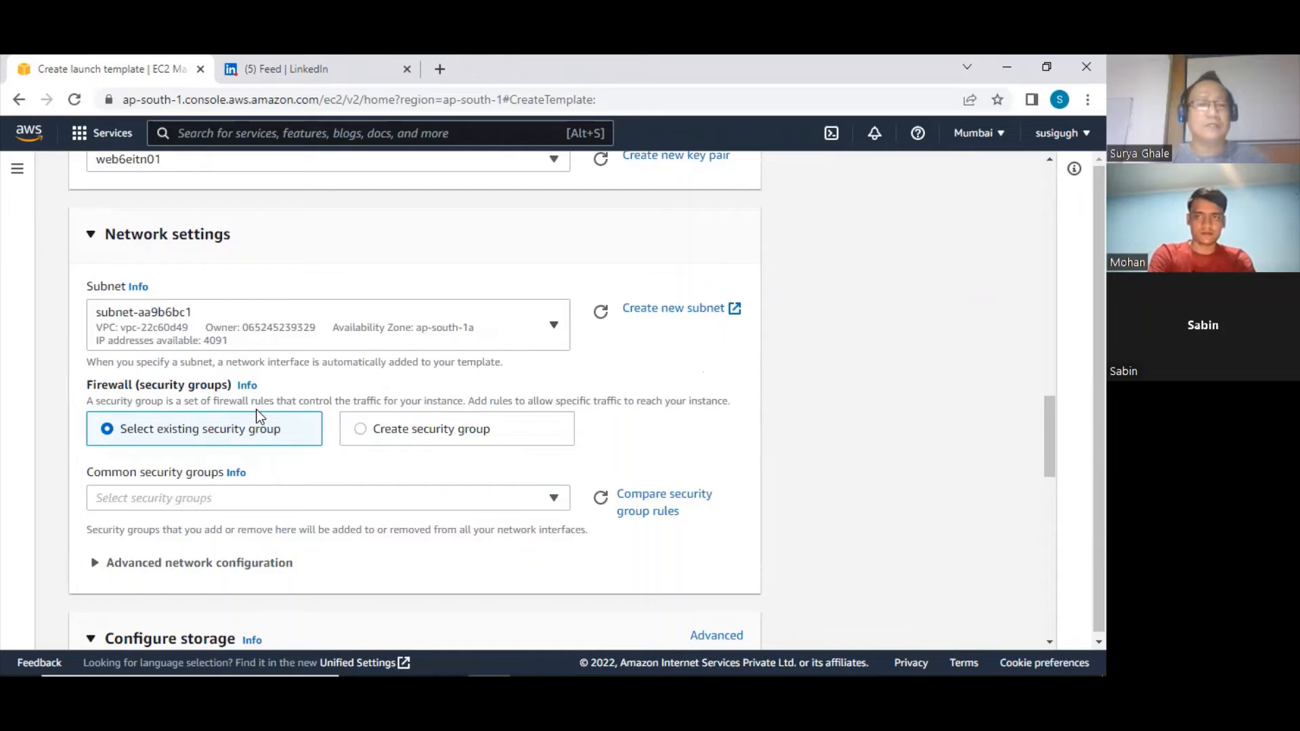
pyautogui.scroll(-4, 256, 409)
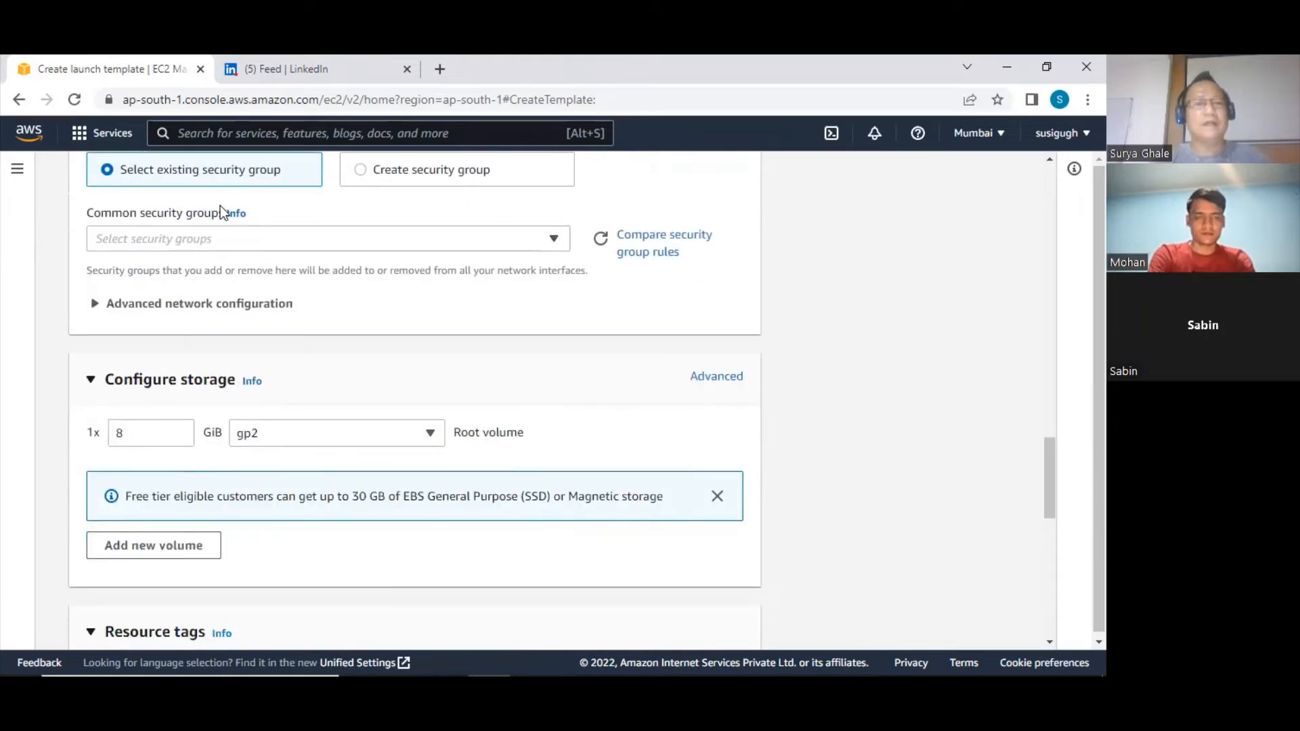
pyautogui.click(237, 238)
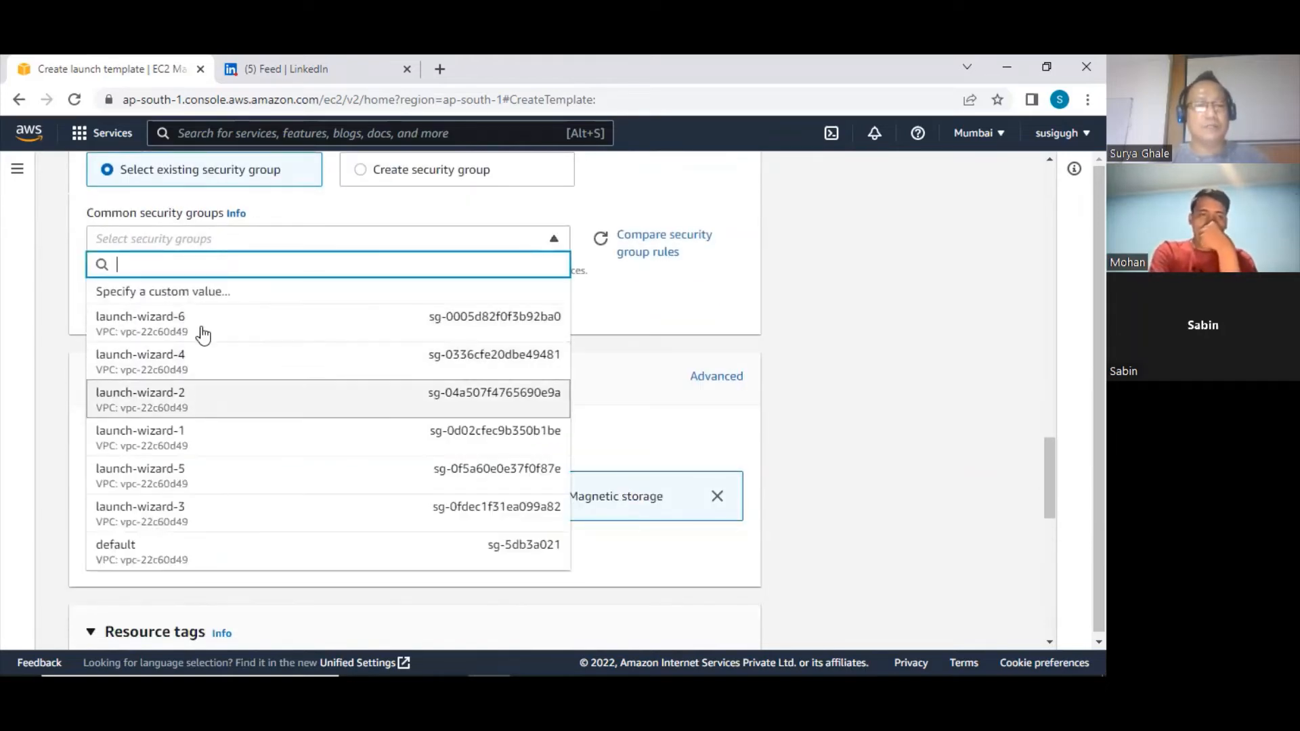
pyautogui.click(180, 370)
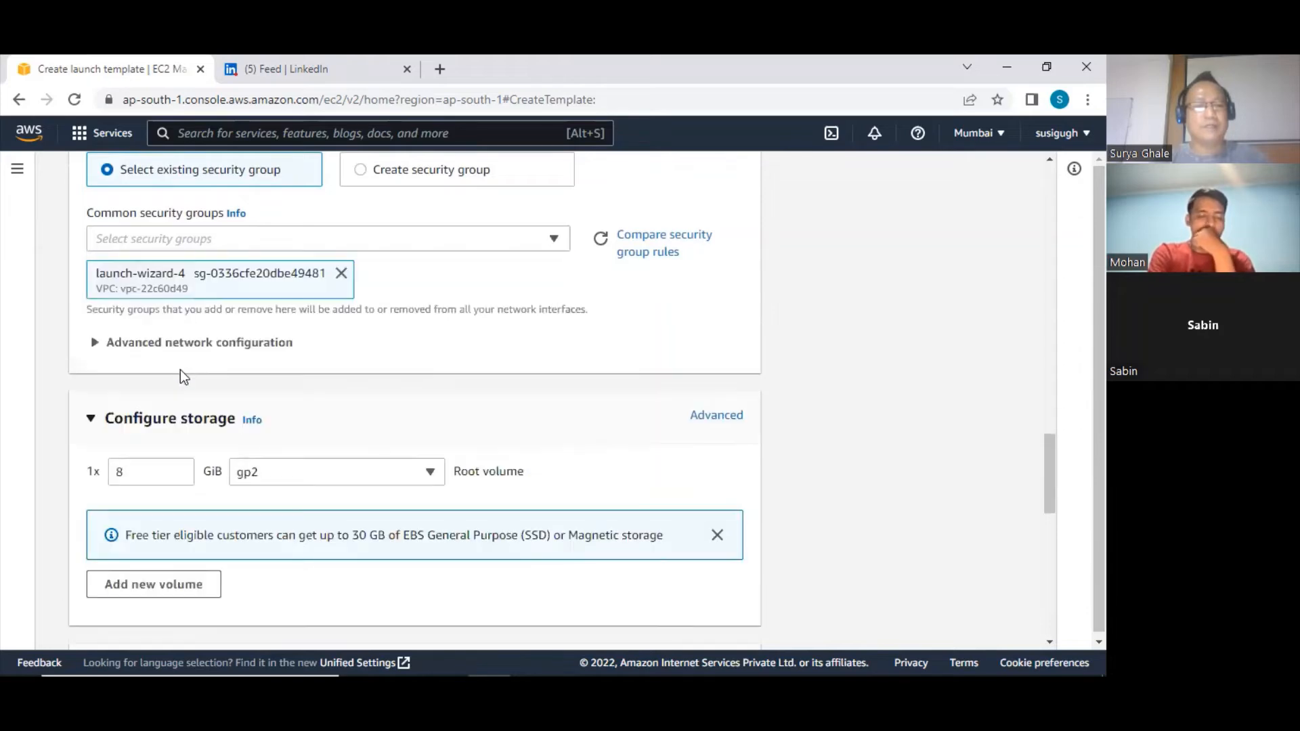
# Review the template's 8 GiB gp2 root volume and summary, and create the launch template
pyautogui.scroll(-4, 263, 451)
pyautogui.scroll(1, 263, 451)
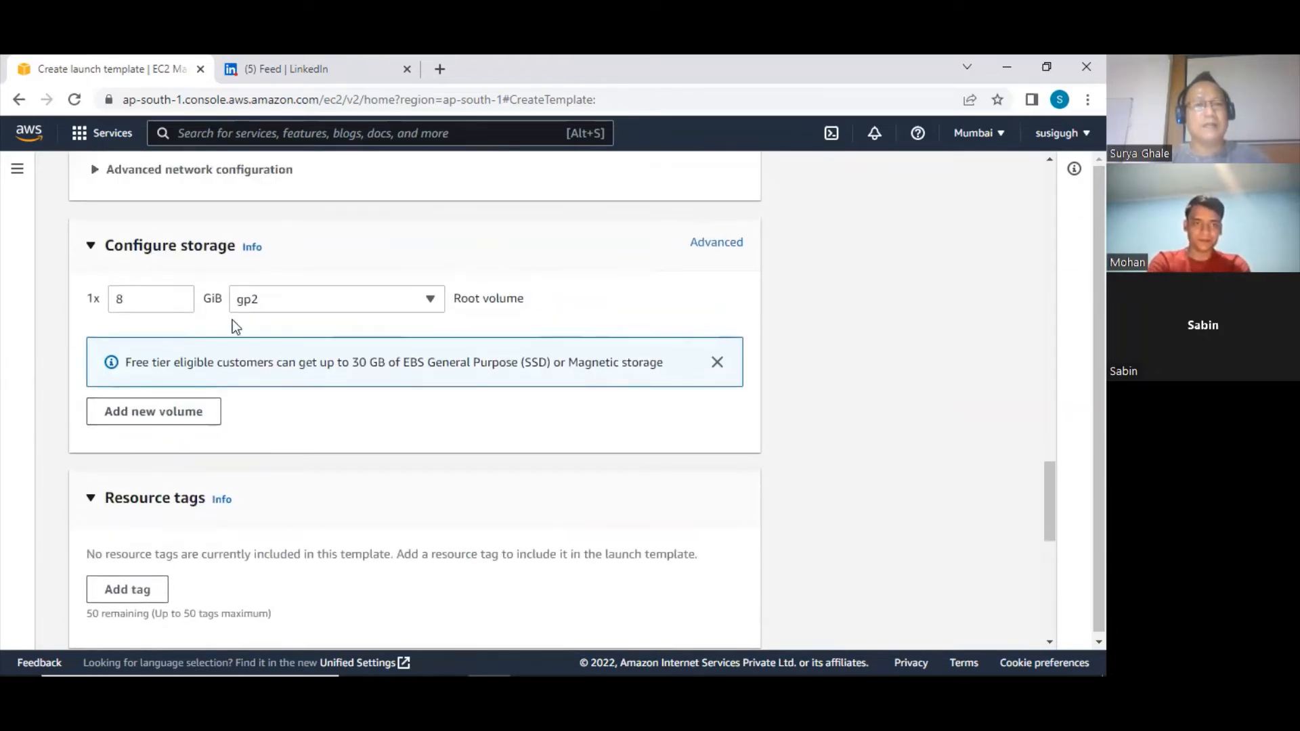
pyautogui.scroll(-6, 296, 392)
pyautogui.scroll(-3, 295, 398)
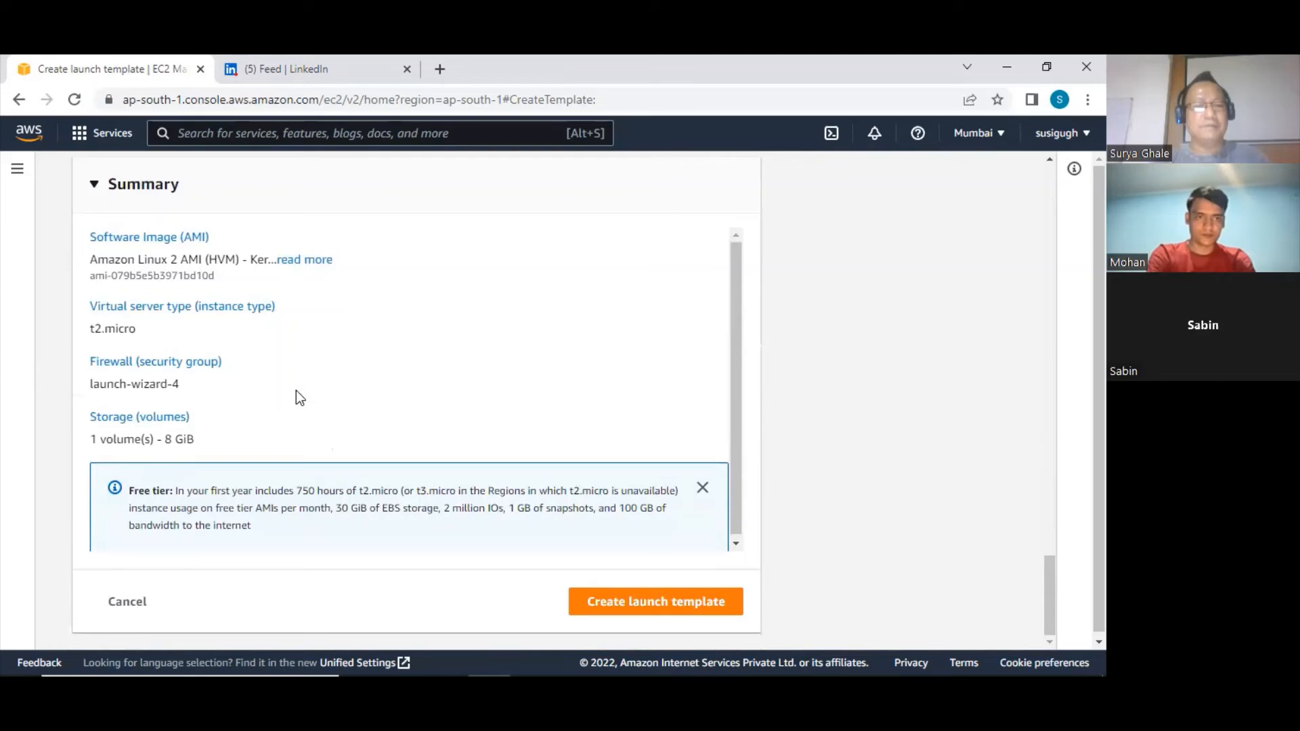
pyautogui.click(628, 597)
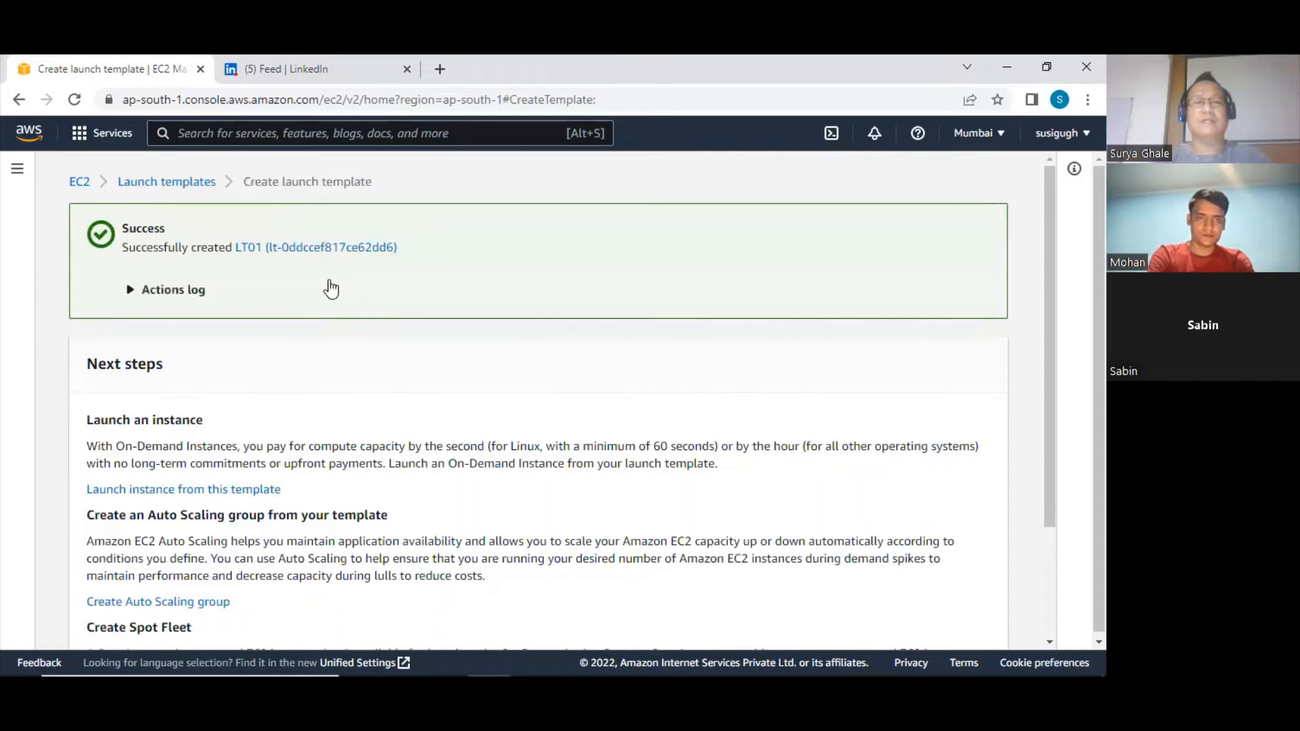
# Open LT01 and examine its instance details, storage, resource tags, network interfaces and advanced details
pyautogui.click(266, 249)
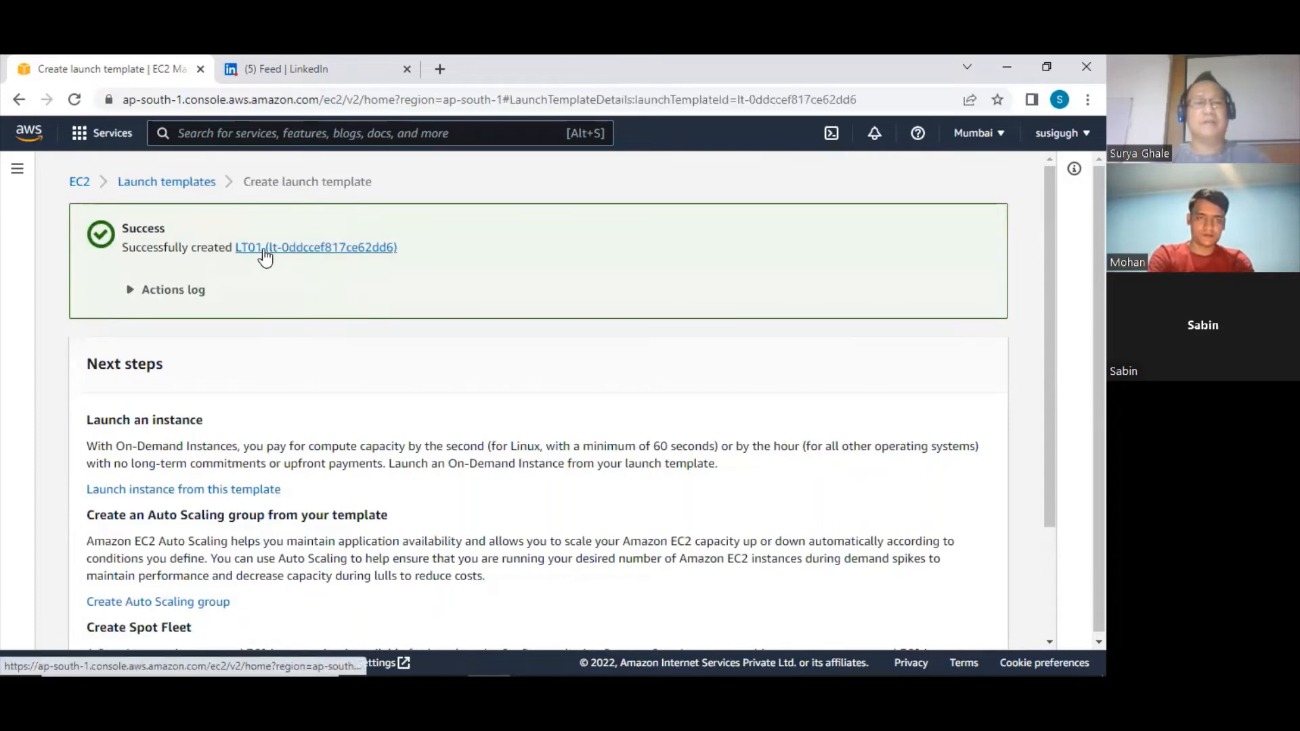
pyautogui.scroll(-3, 498, 444)
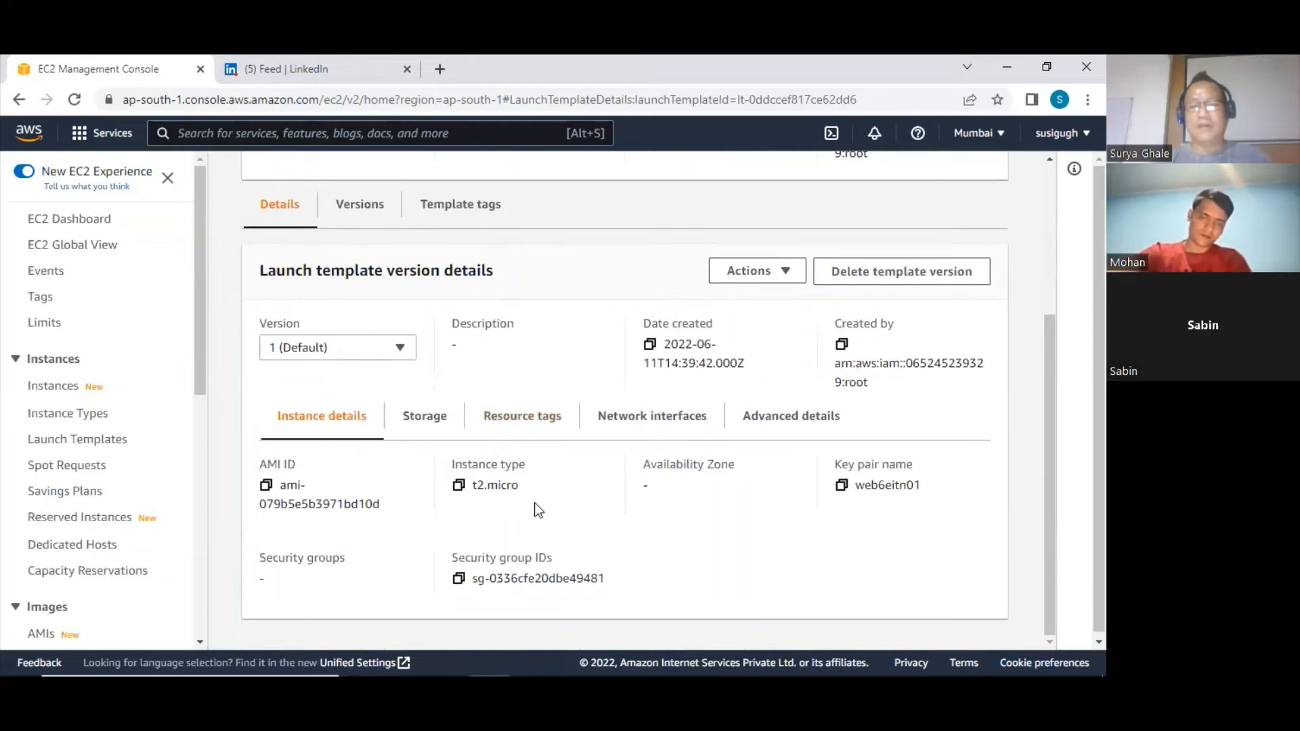
pyautogui.scroll(-1, 531, 560)
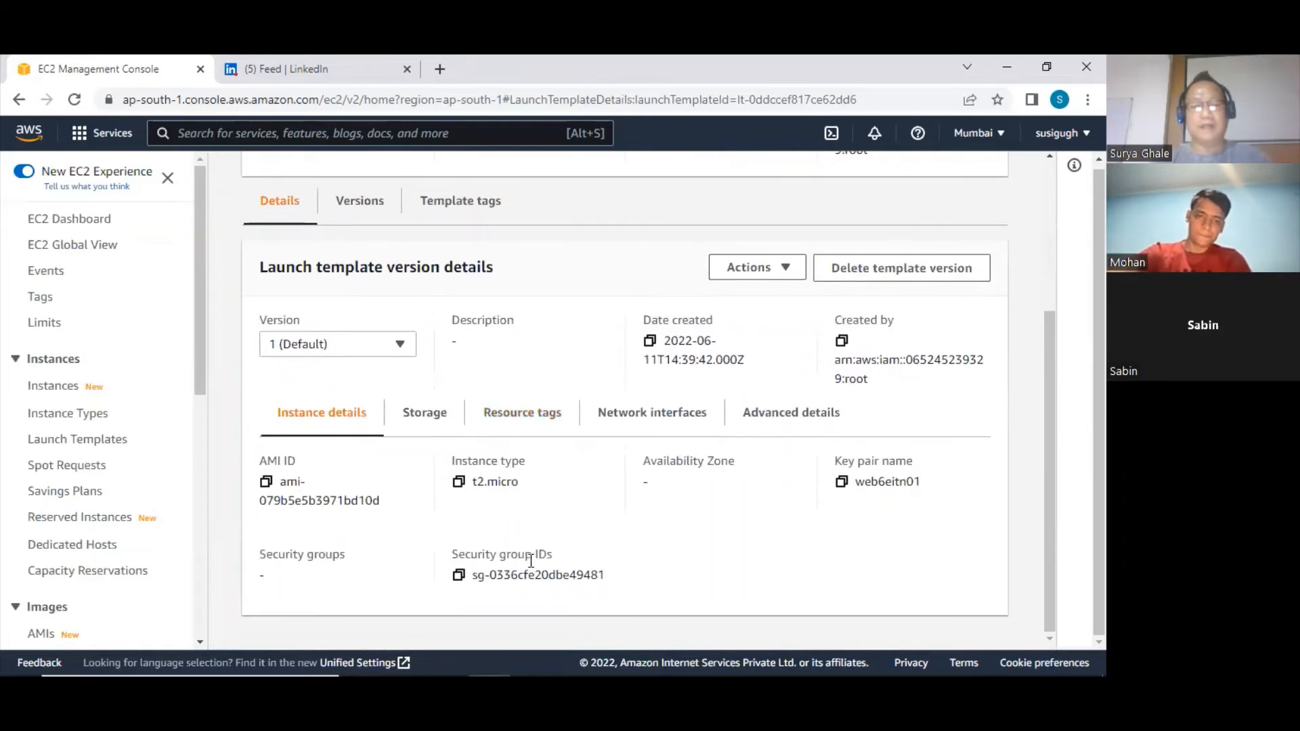
pyautogui.click(424, 418)
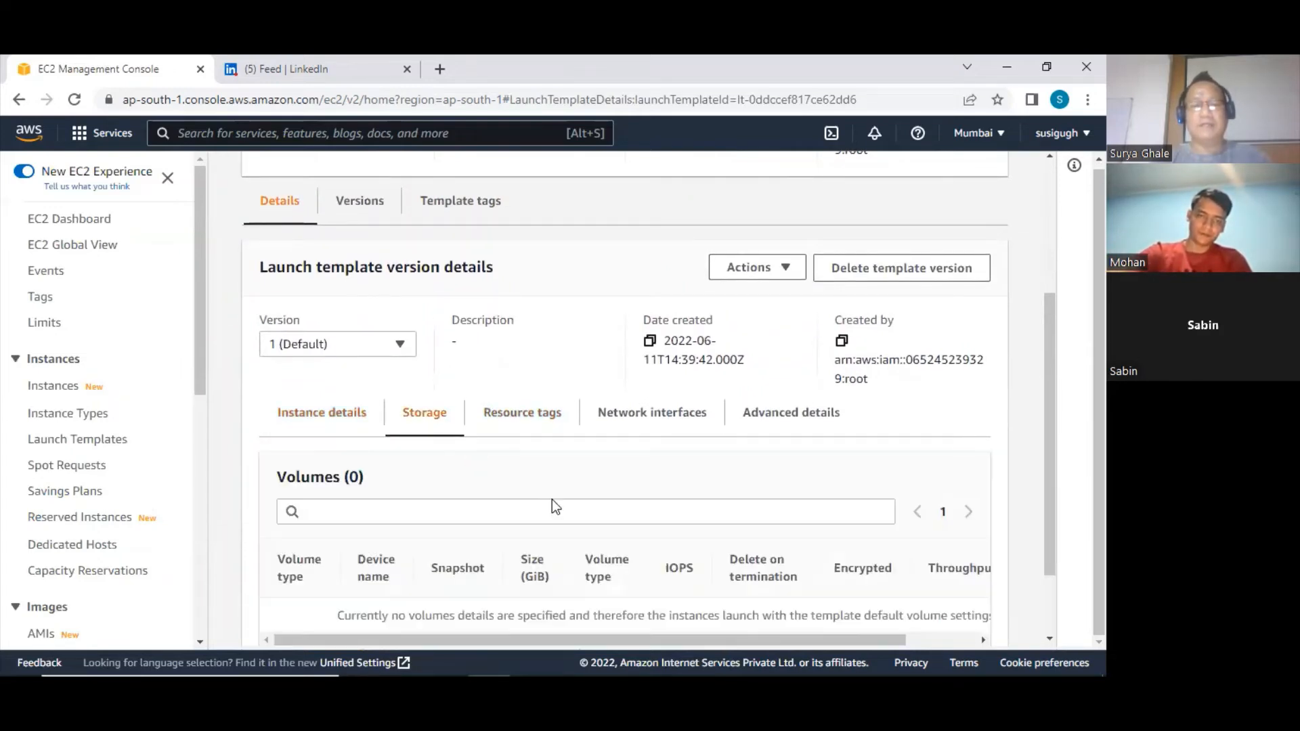
pyautogui.click(522, 414)
pyautogui.click(648, 421)
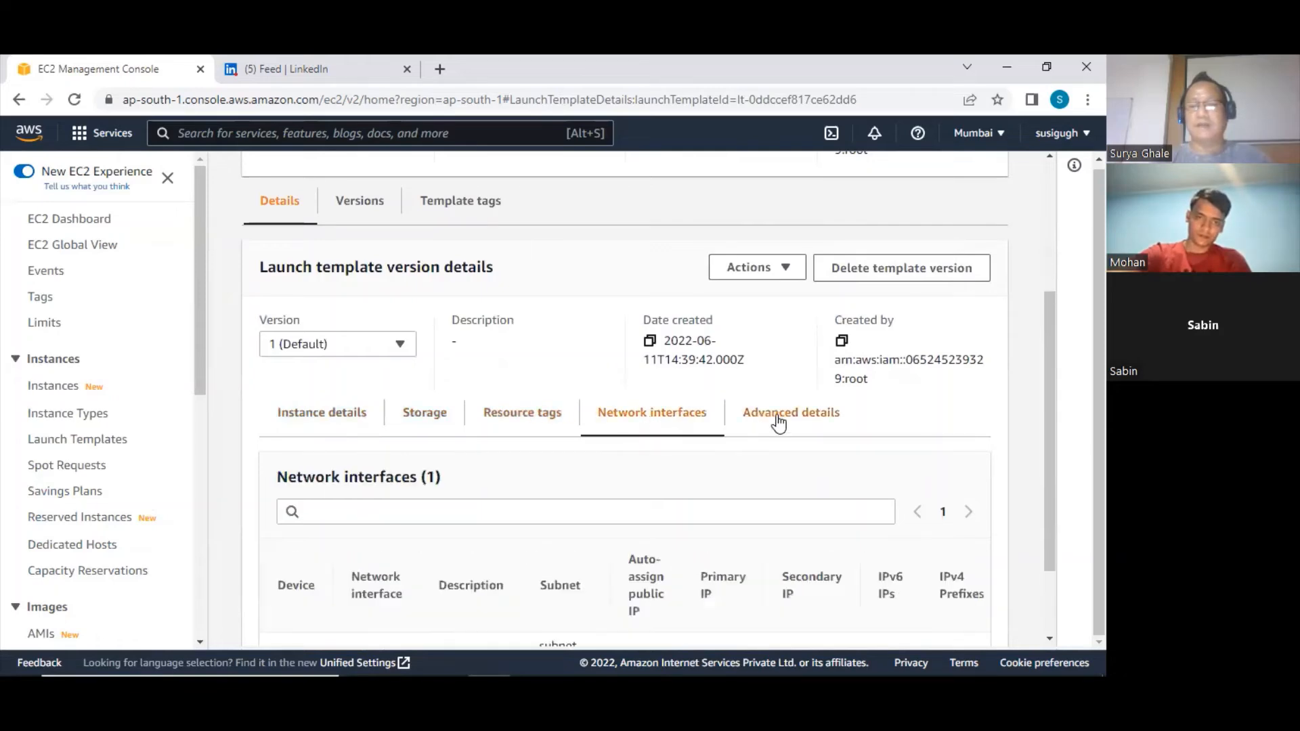
pyautogui.click(778, 422)
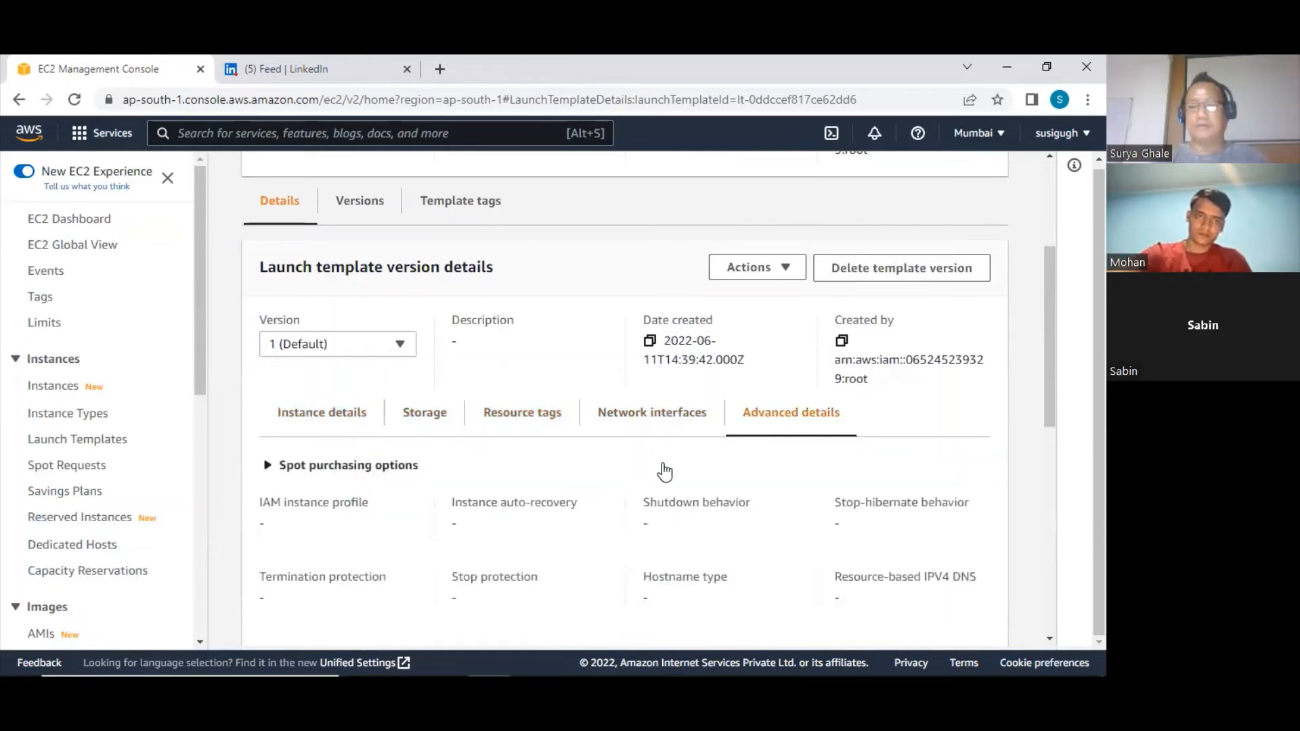
pyautogui.scroll(3, 658, 472)
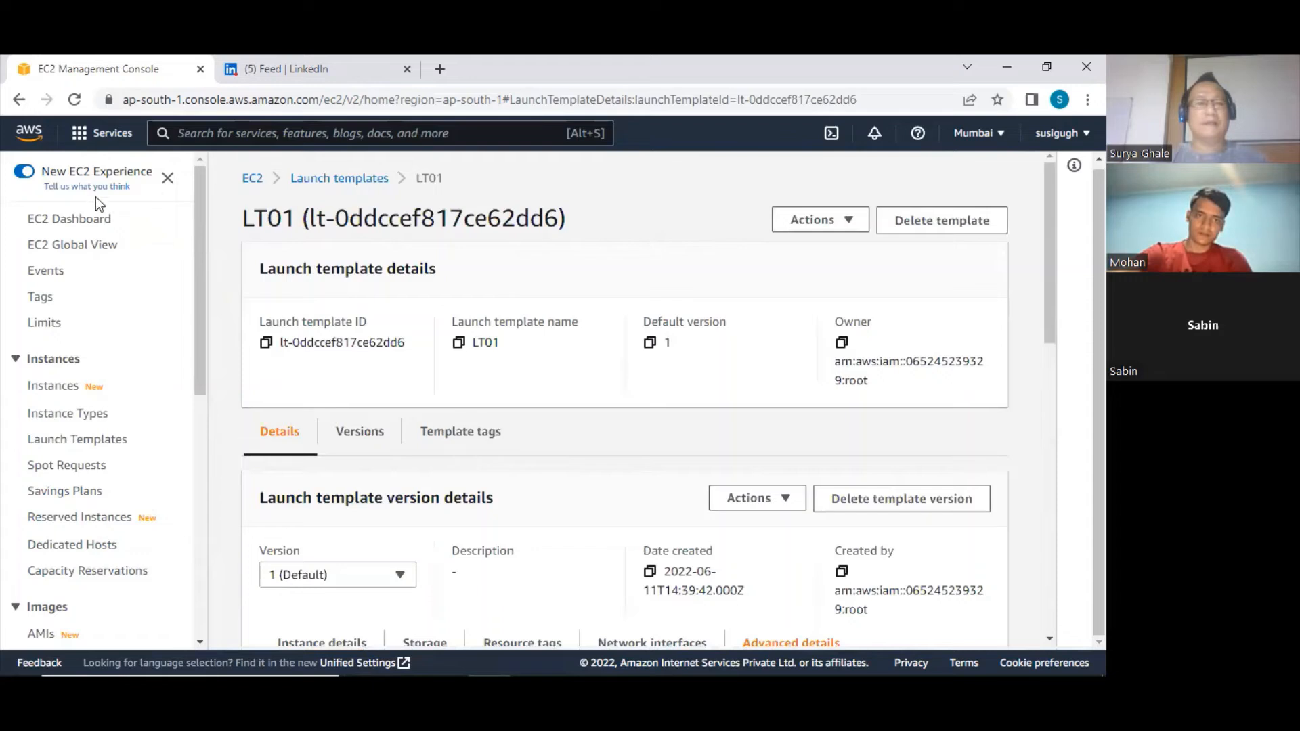
# List the running instances, select ec201 and open its public IPv4 address in the browser
pyautogui.click(86, 220)
pyautogui.click(330, 286)
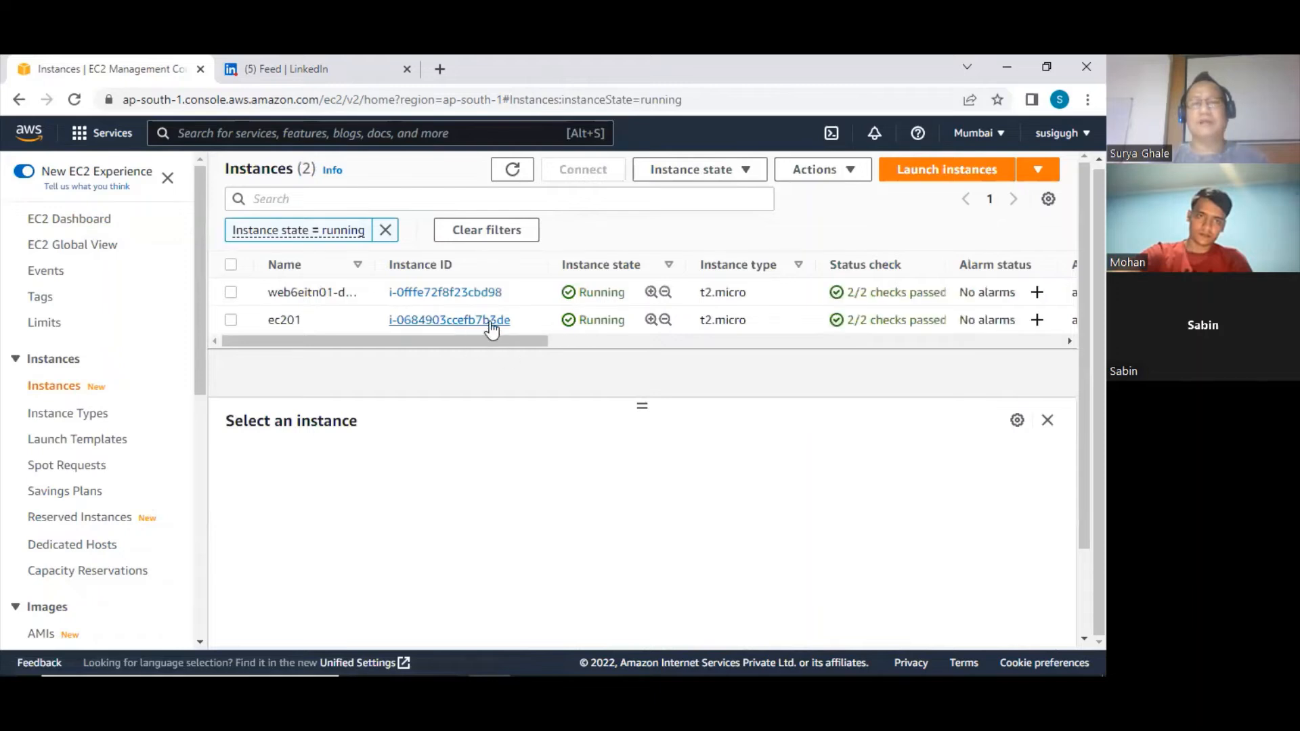
pyautogui.click(237, 321)
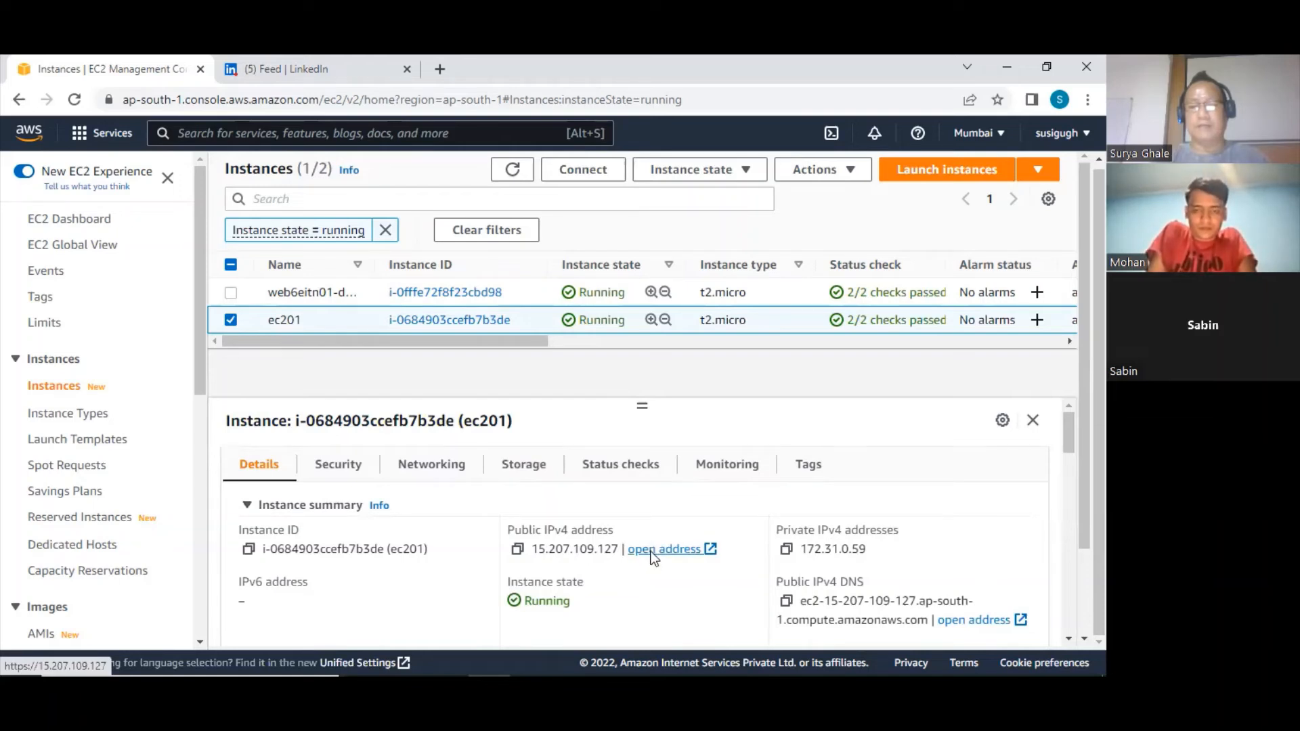
pyautogui.click(650, 552)
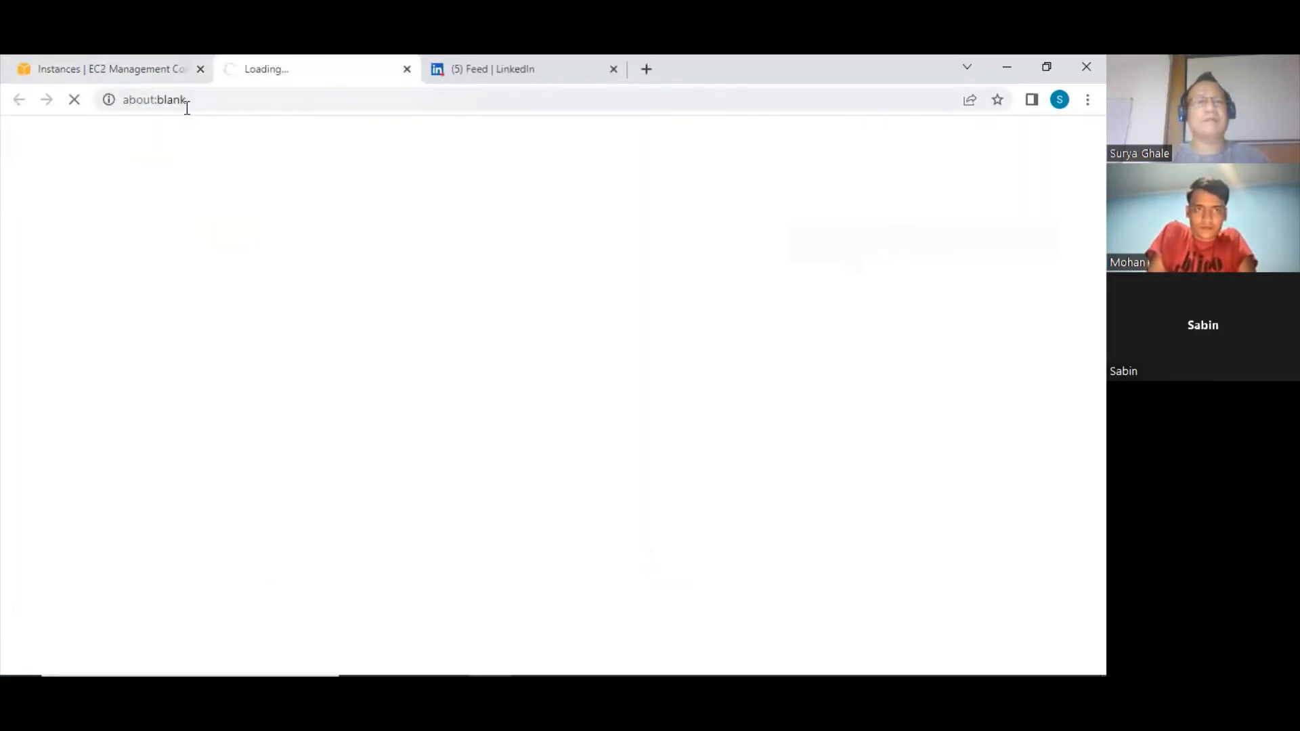
pyautogui.click(130, 101)
pyautogui.click(128, 101)
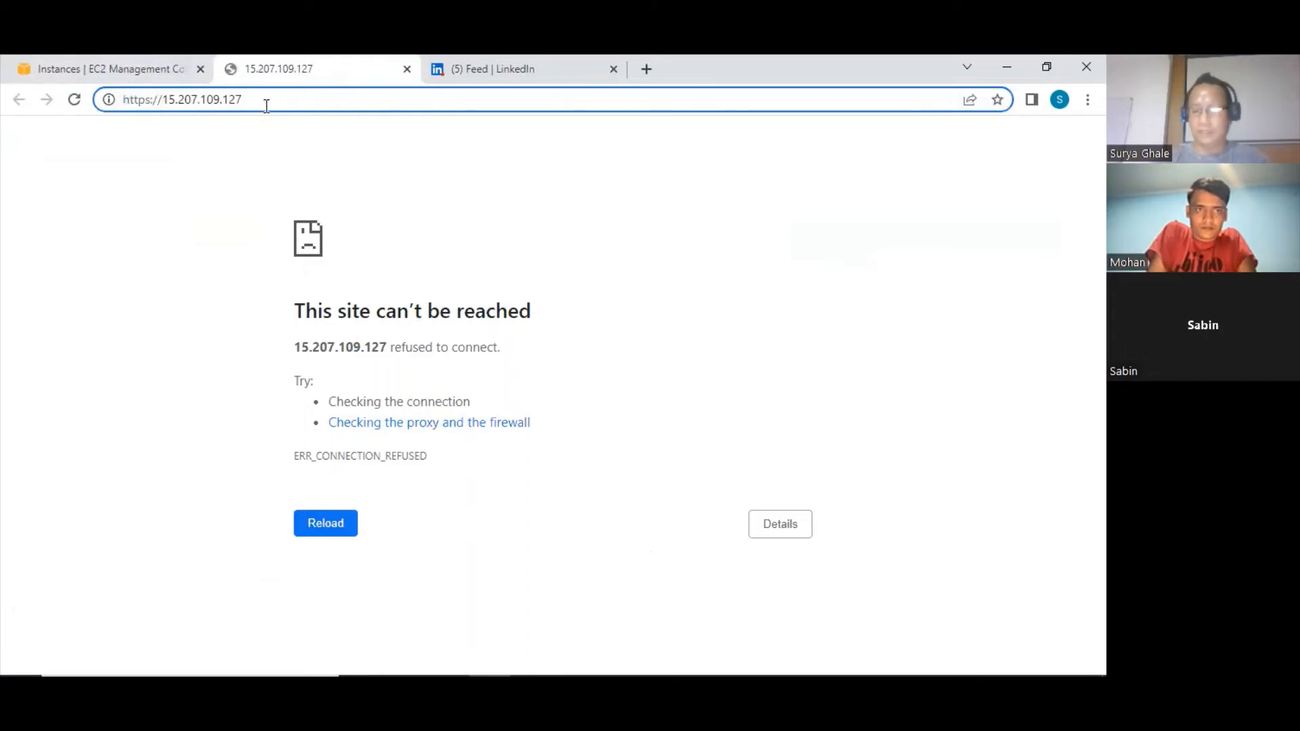
pyautogui.press('BackSpace')
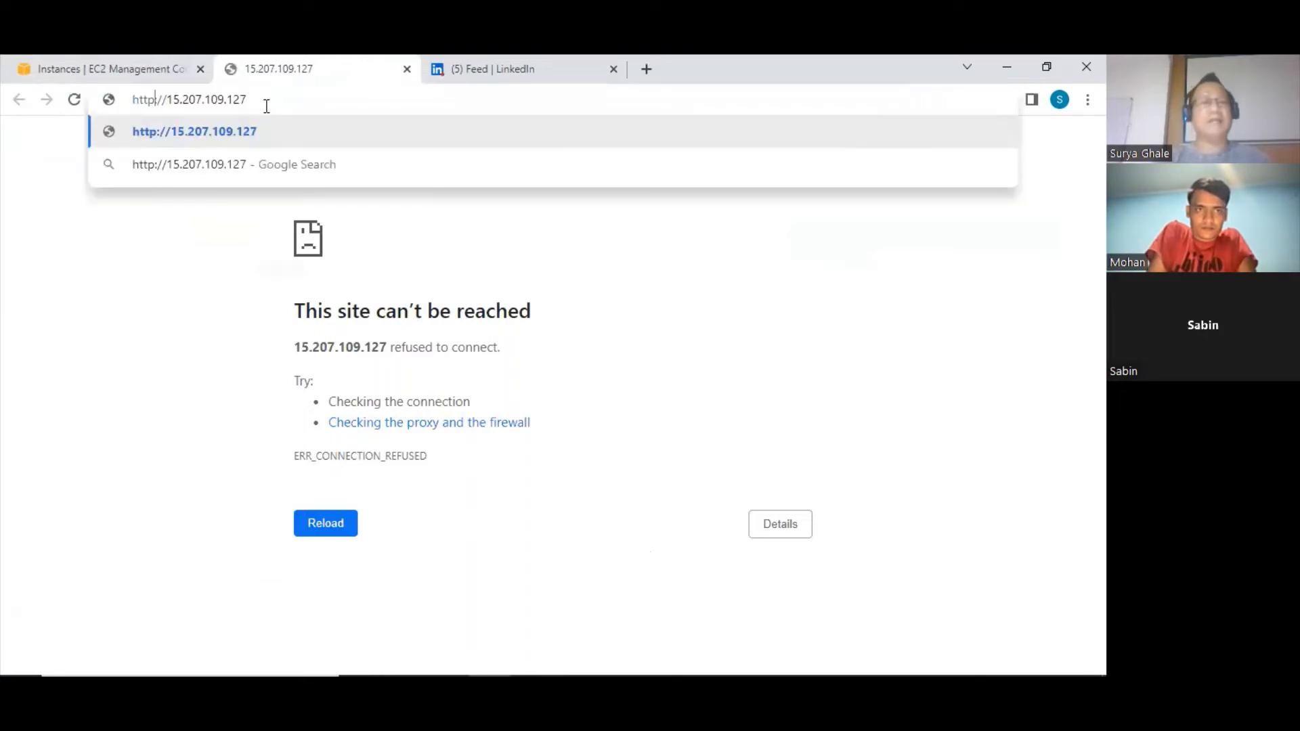
pyautogui.click(242, 131)
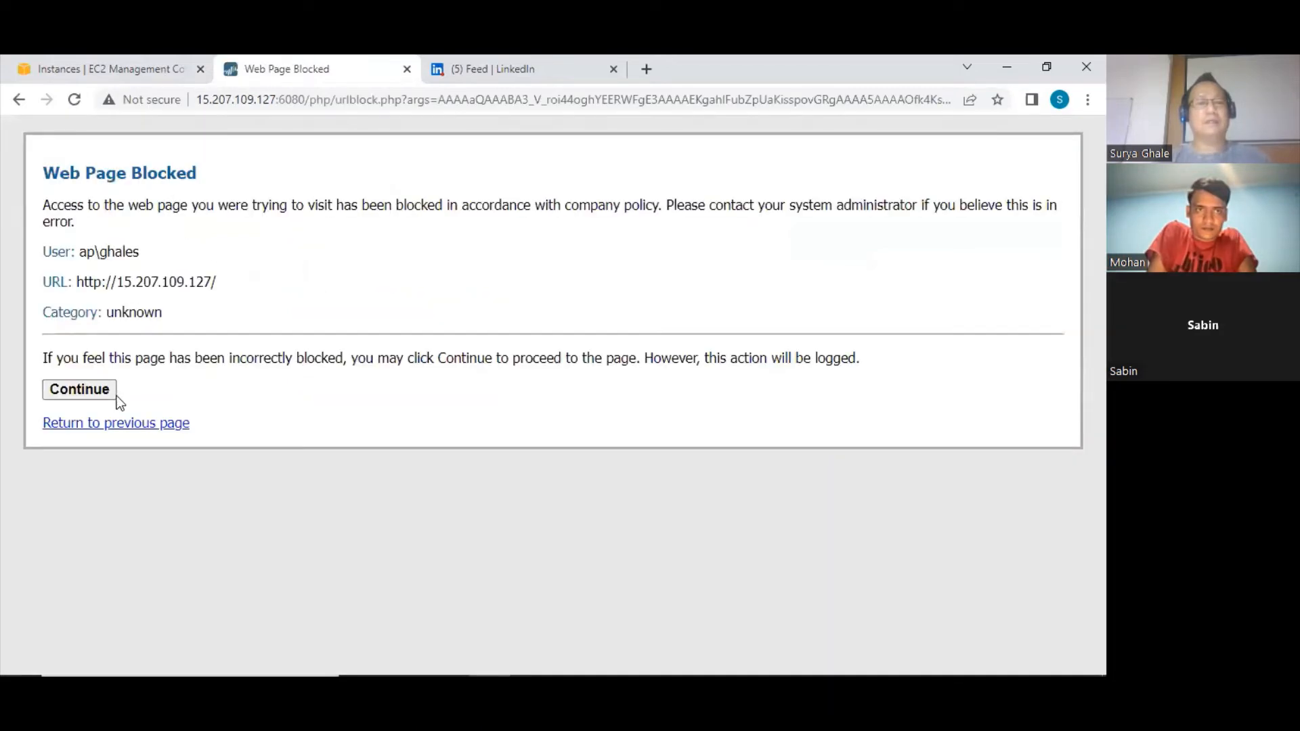
pyautogui.click(107, 389)
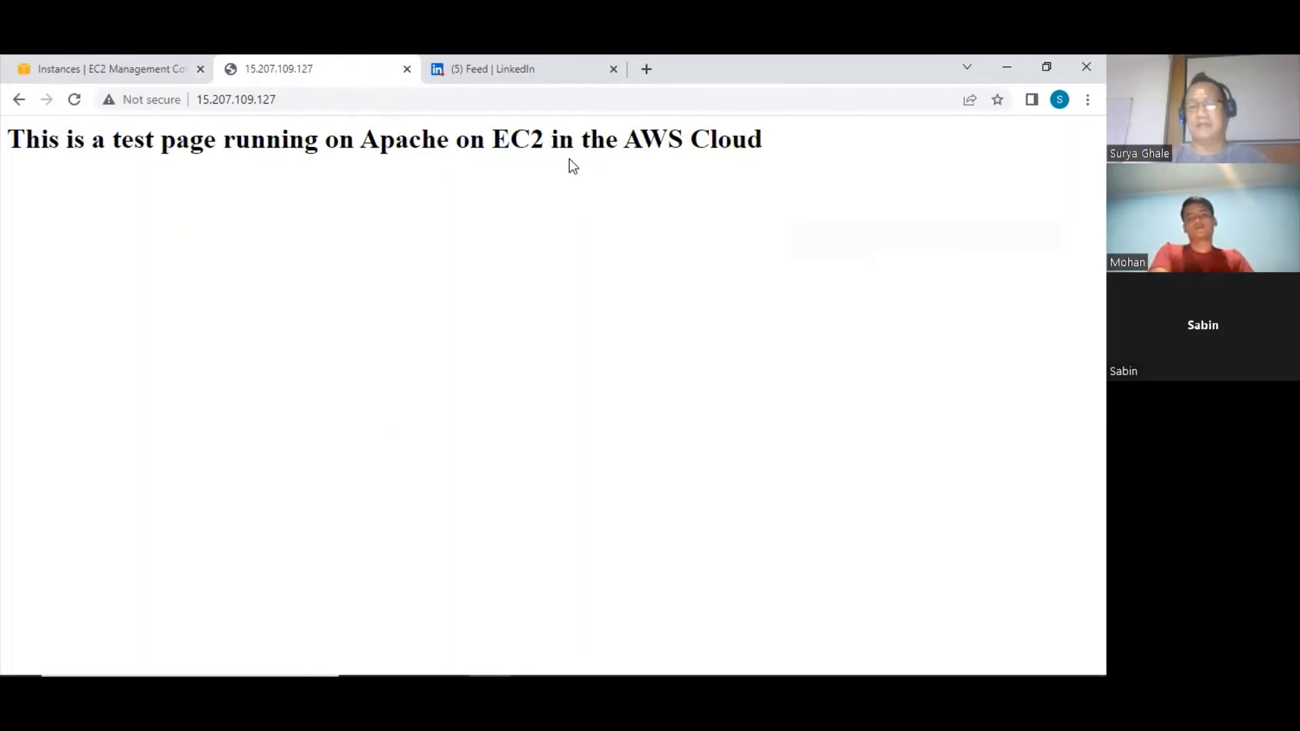
pyautogui.click(304, 97)
pyautogui.click(292, 100)
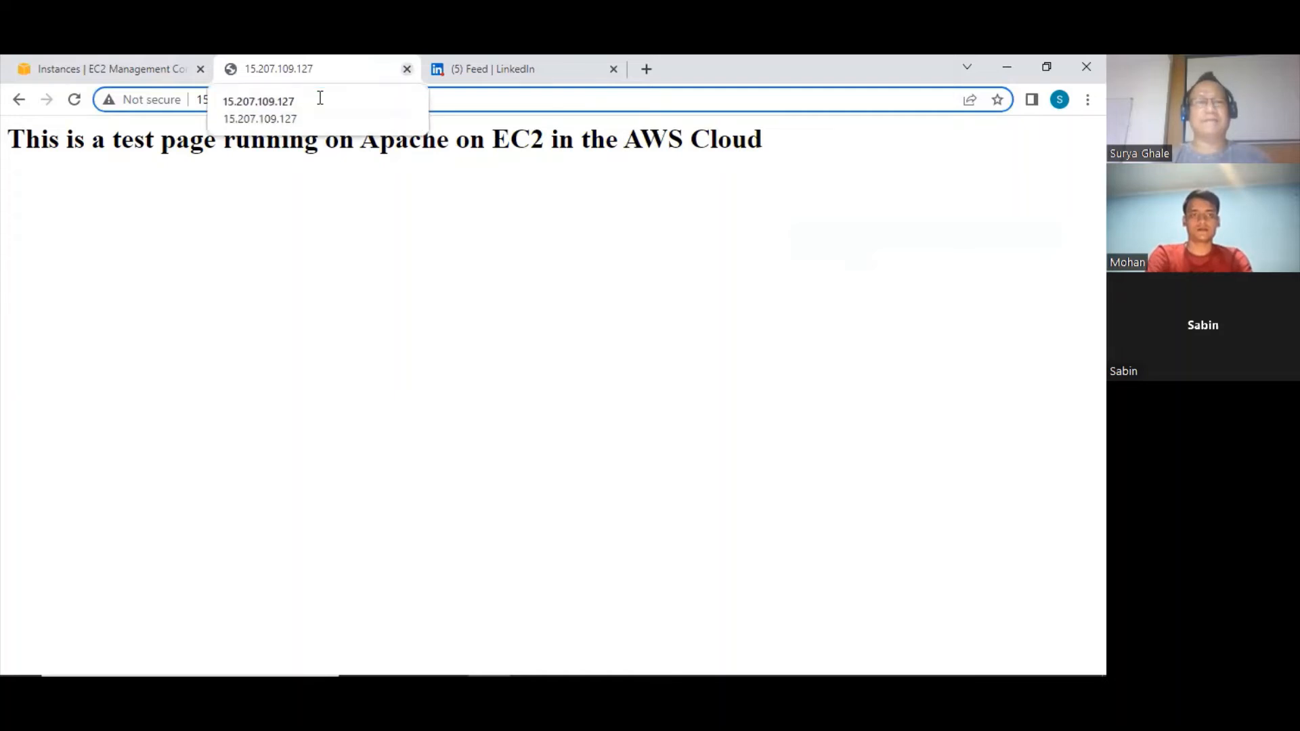
# Close the test page, return to the EC2 console and reopen the details of launch template LT01
pyautogui.hotkey('ctrl', 'w')
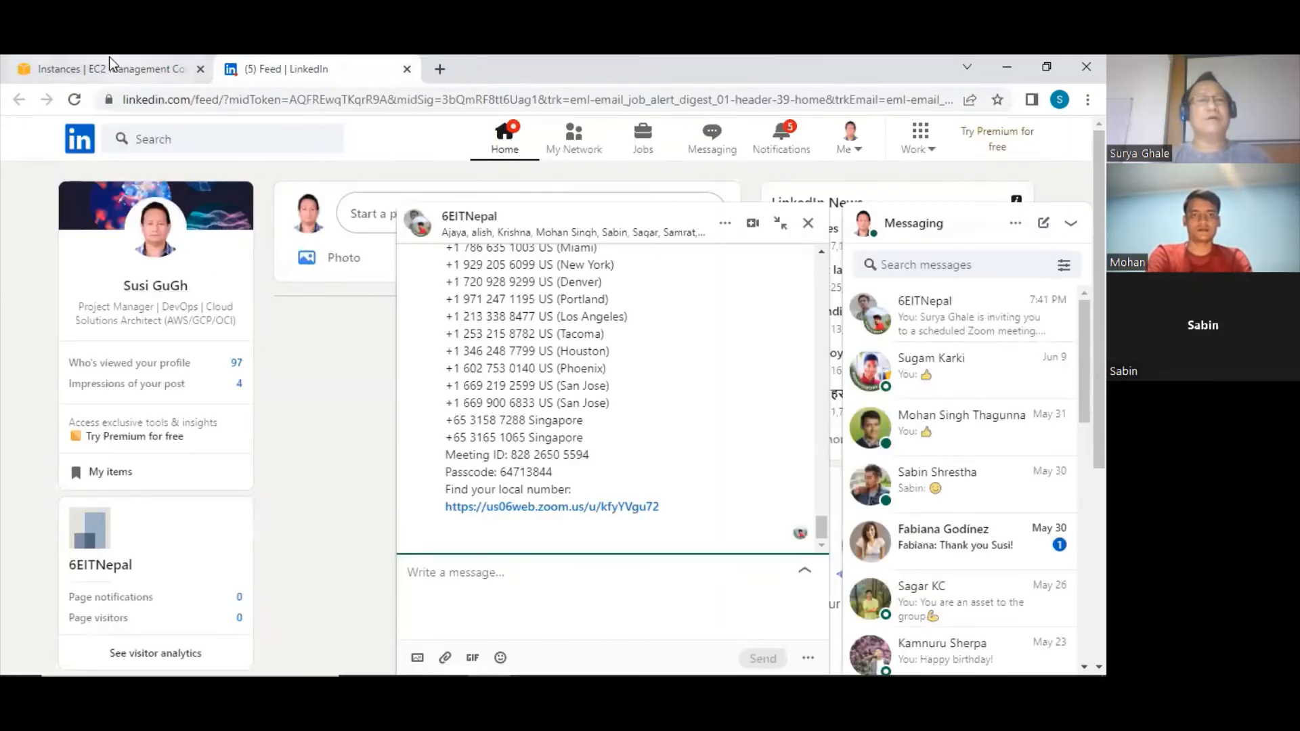
pyautogui.click(108, 57)
pyautogui.scroll(-8, 128, 363)
pyautogui.scroll(6, 99, 379)
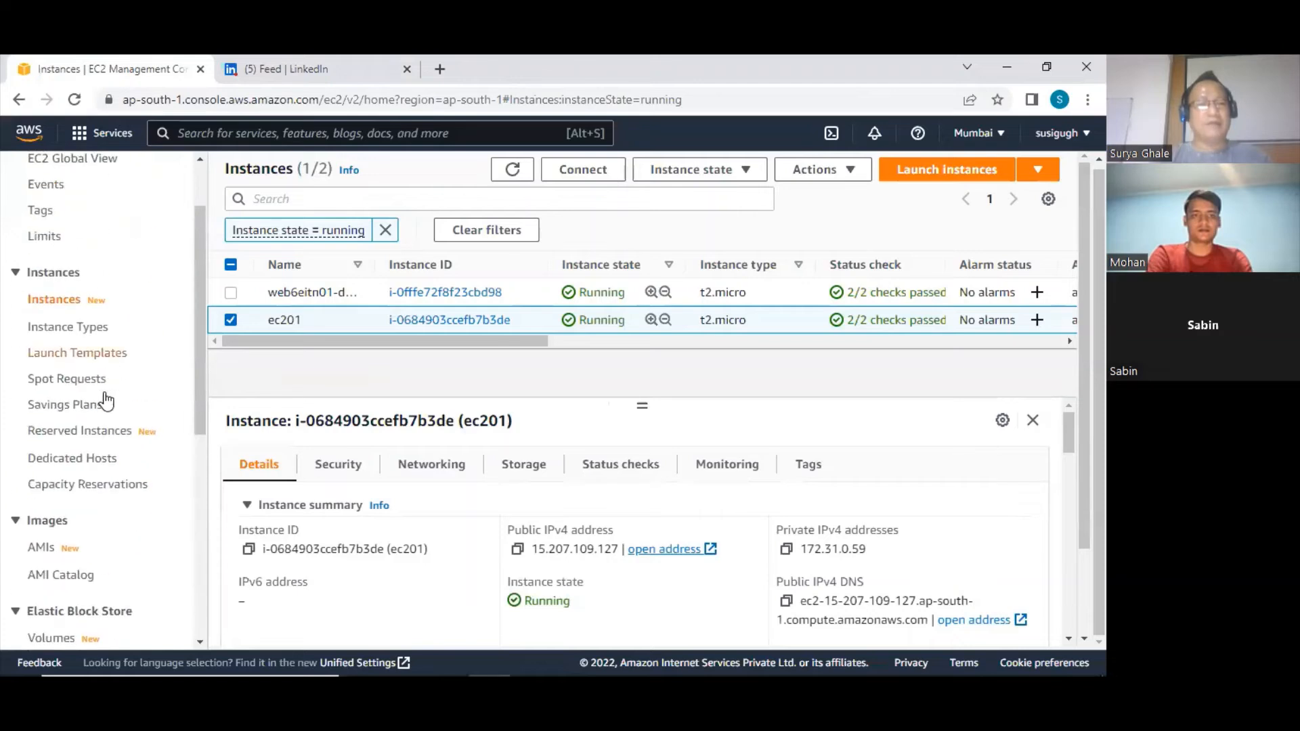
pyautogui.click(93, 363)
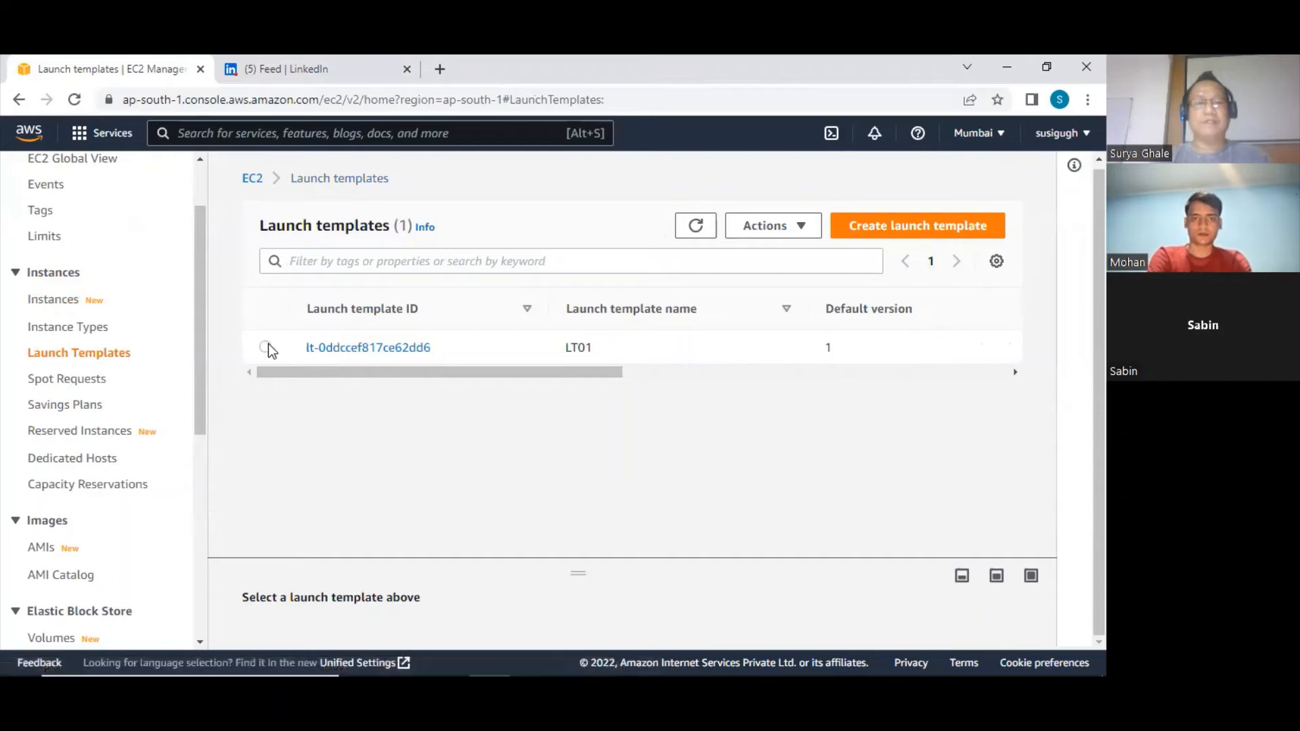
pyautogui.click(368, 347)
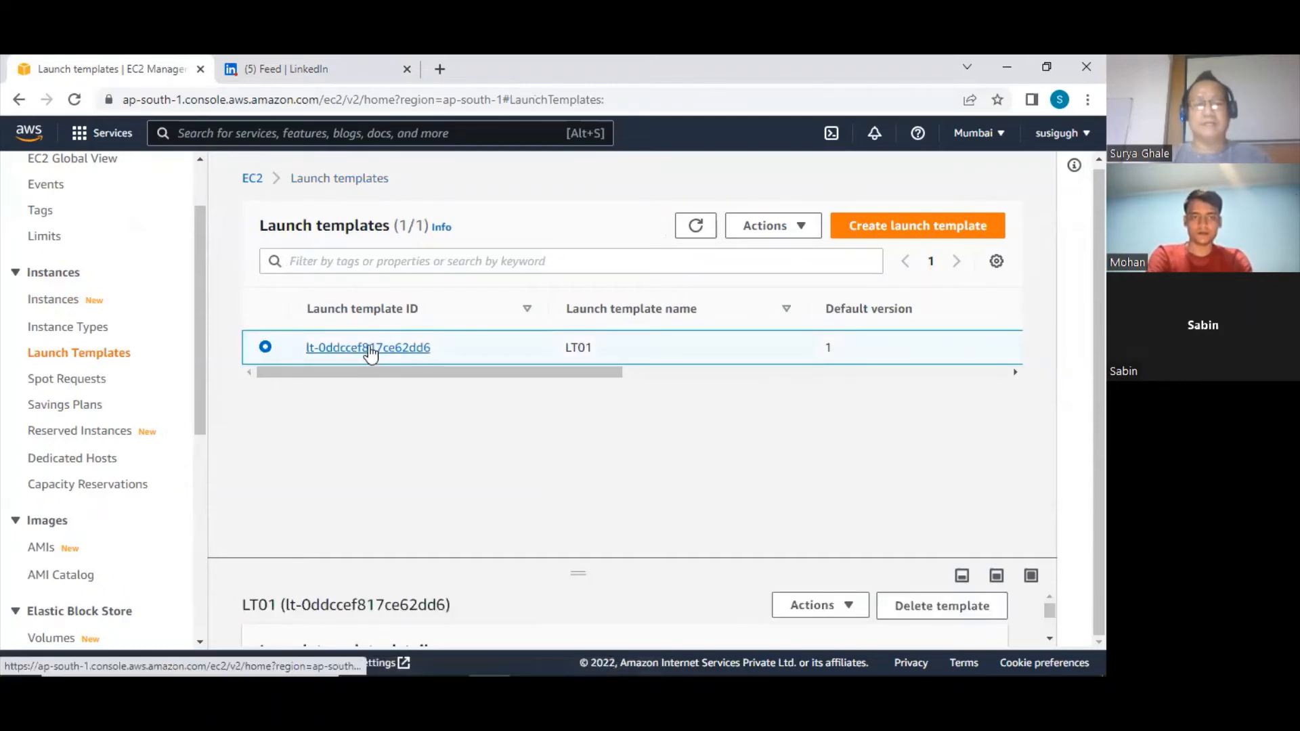
pyautogui.click(370, 348)
pyautogui.scroll(-2, 410, 406)
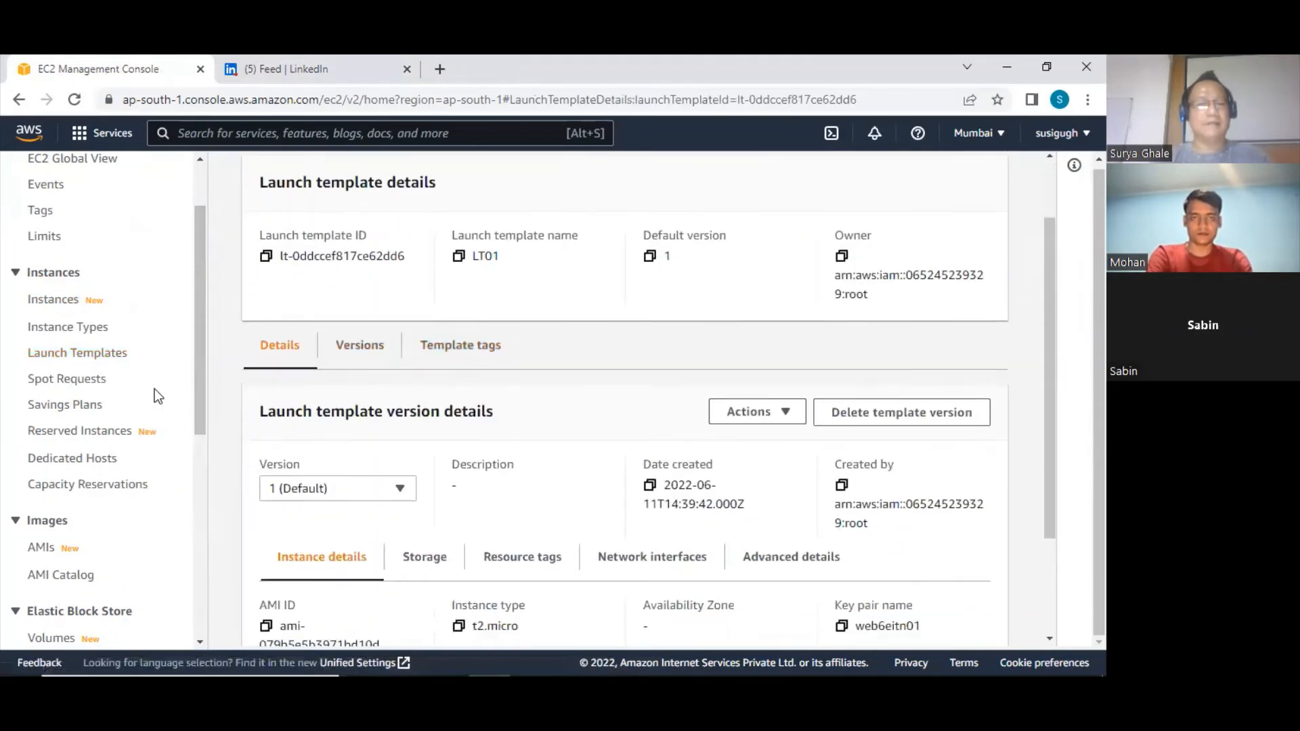
# Open the Auto Scaling groups page and read how minimum size, desired capacity and maximum size work
pyautogui.scroll(-5, 154, 389)
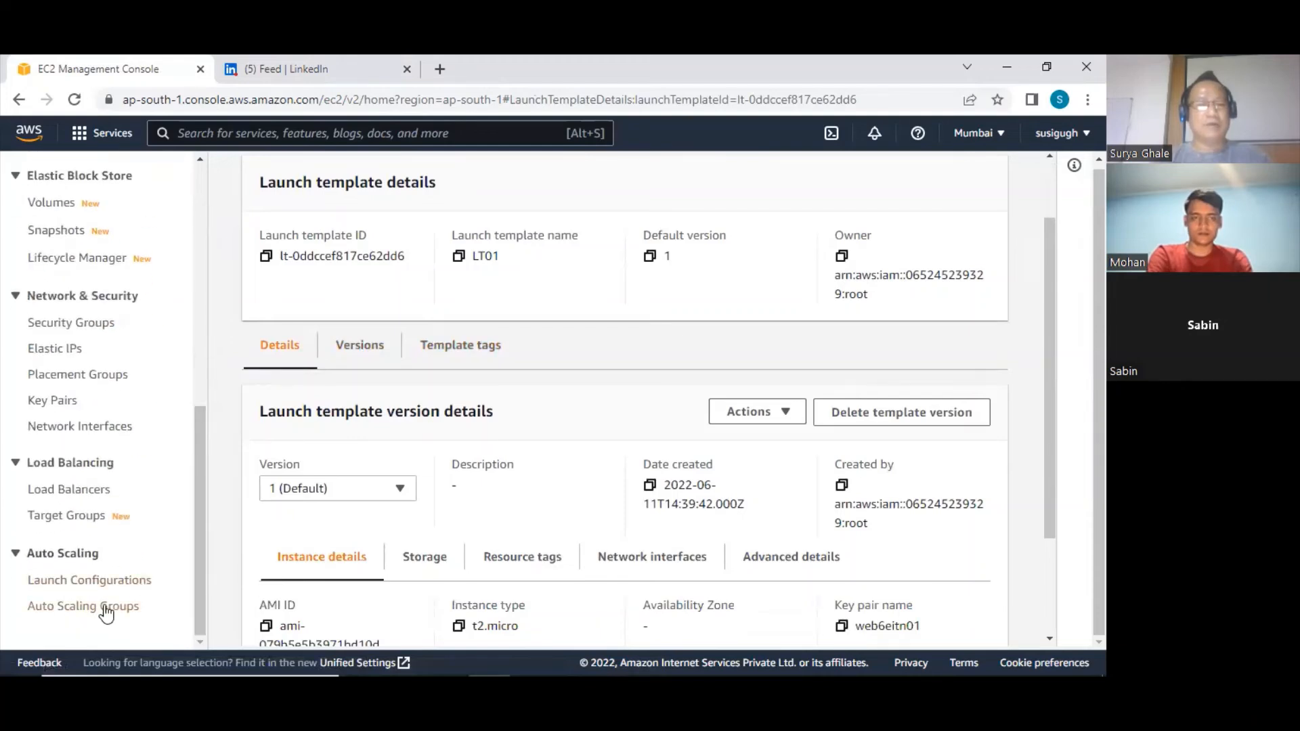
pyautogui.click(106, 608)
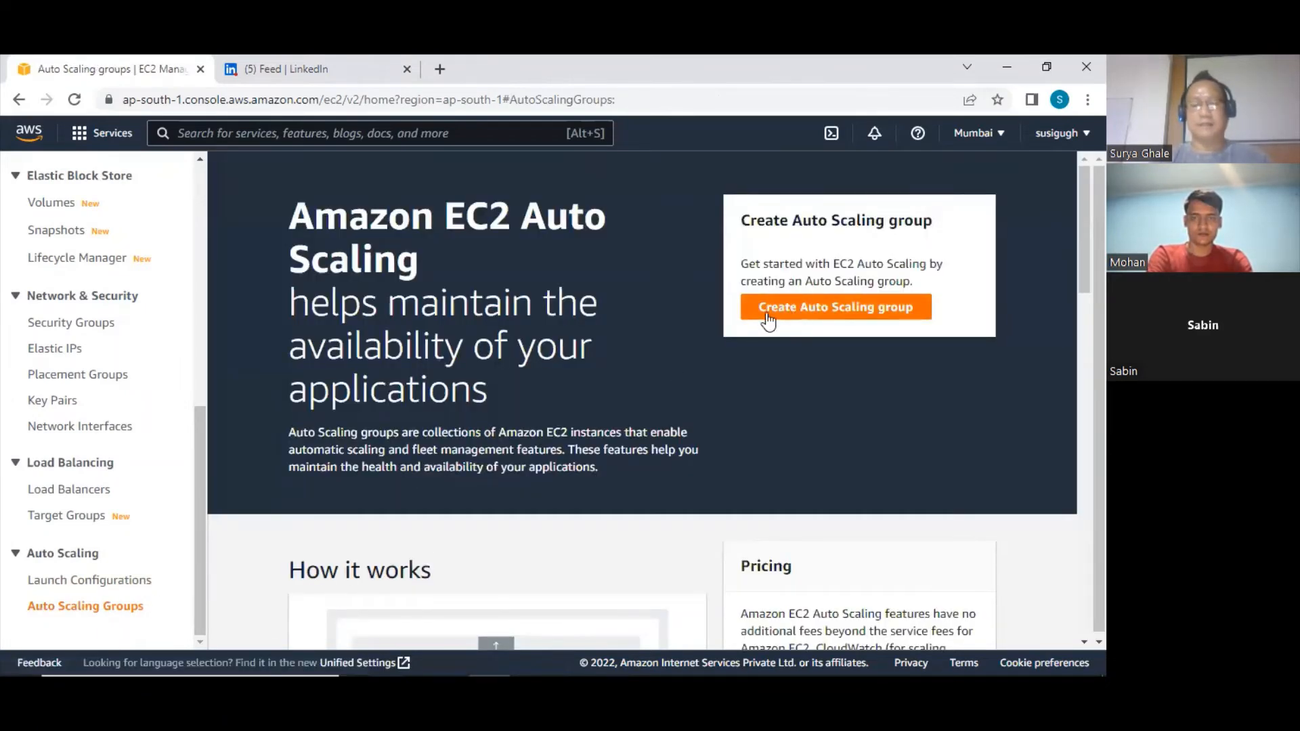
pyautogui.scroll(-5, 576, 375)
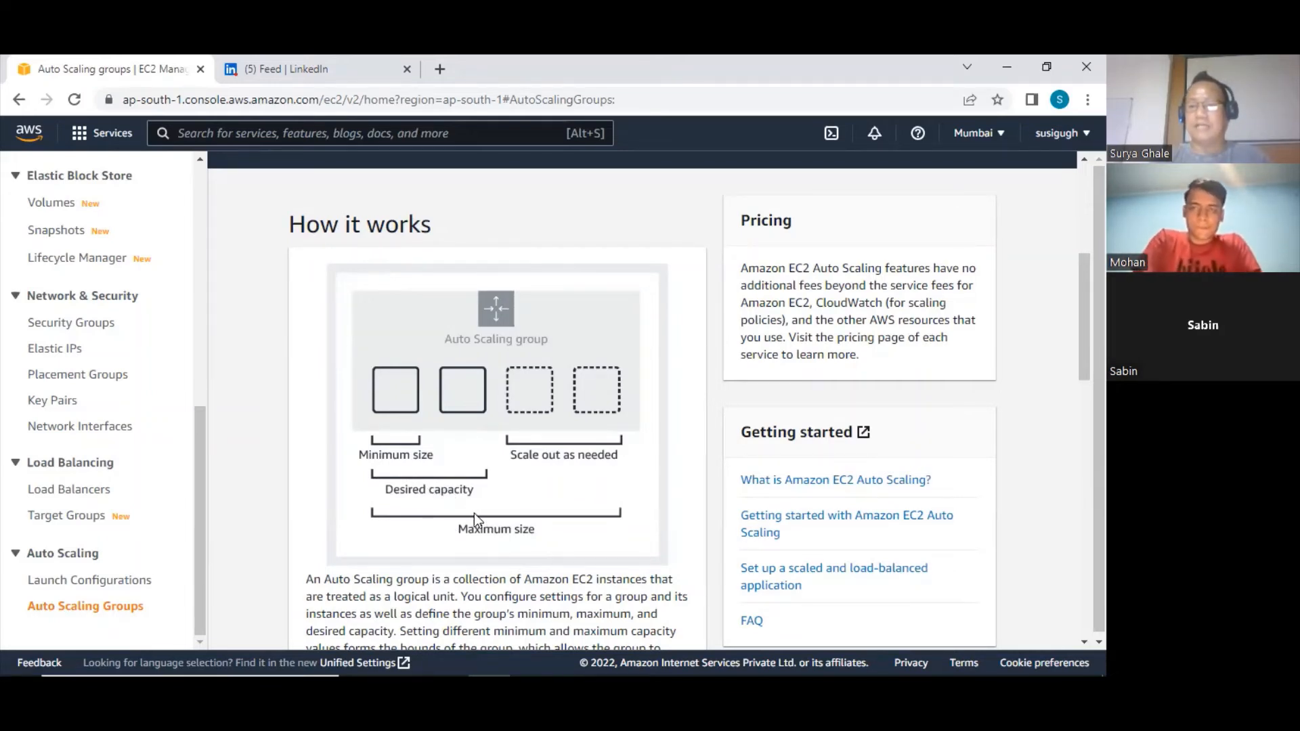
pyautogui.scroll(-3, 473, 513)
pyautogui.scroll(8, 474, 513)
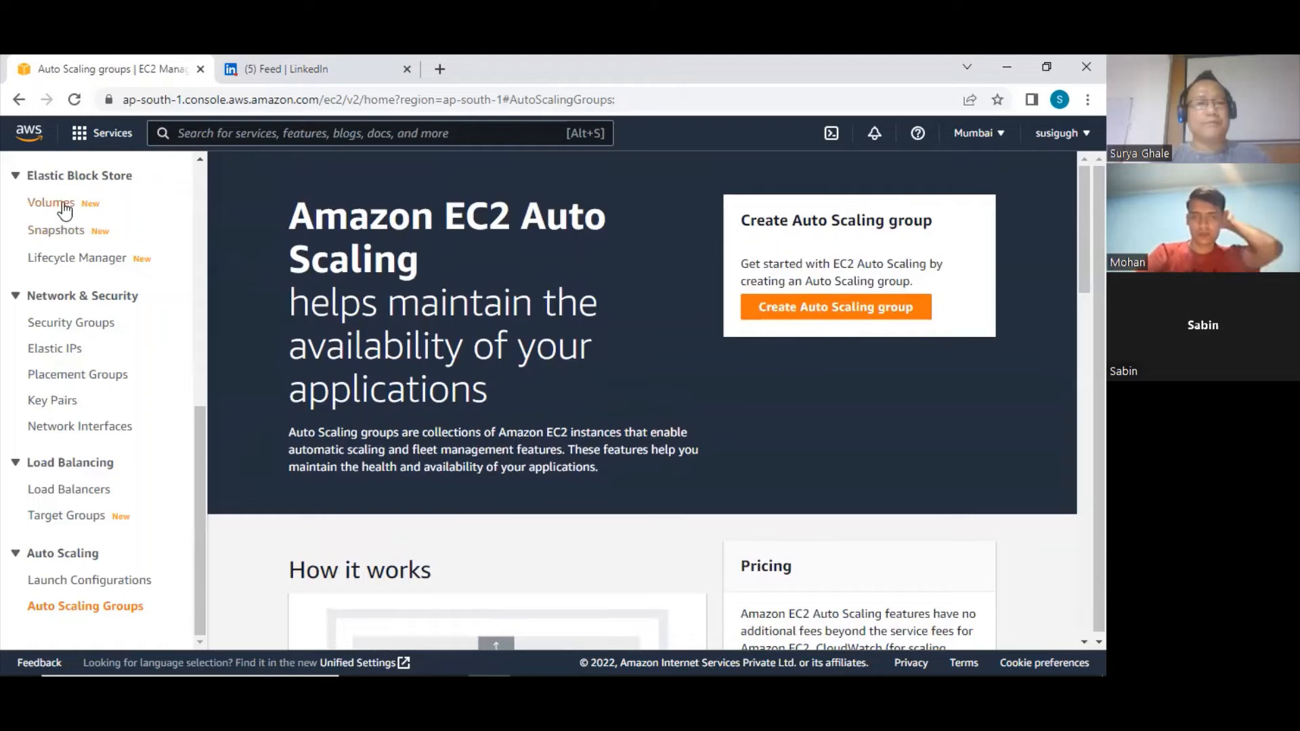
# Return to the running instances from the EC2 dashboard and terminate the ec201 instance
pyautogui.scroll(8, 178, 210)
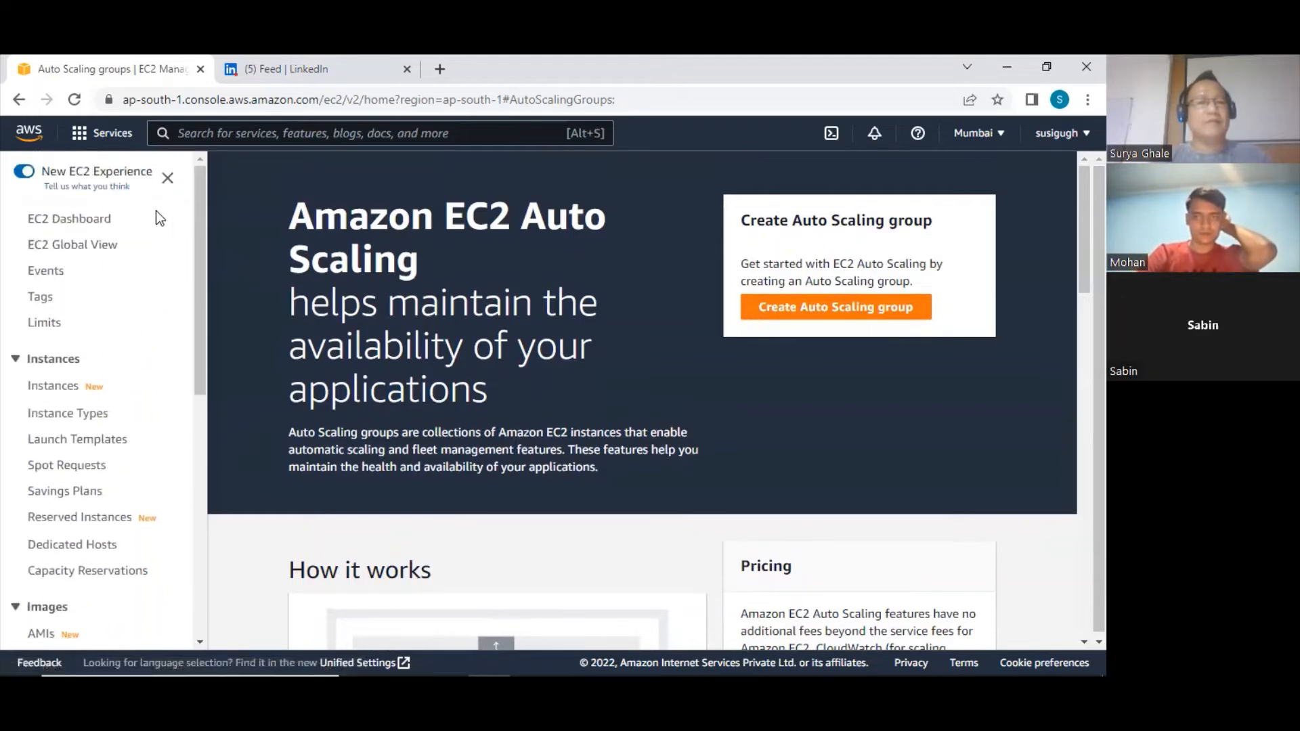
pyautogui.click(81, 220)
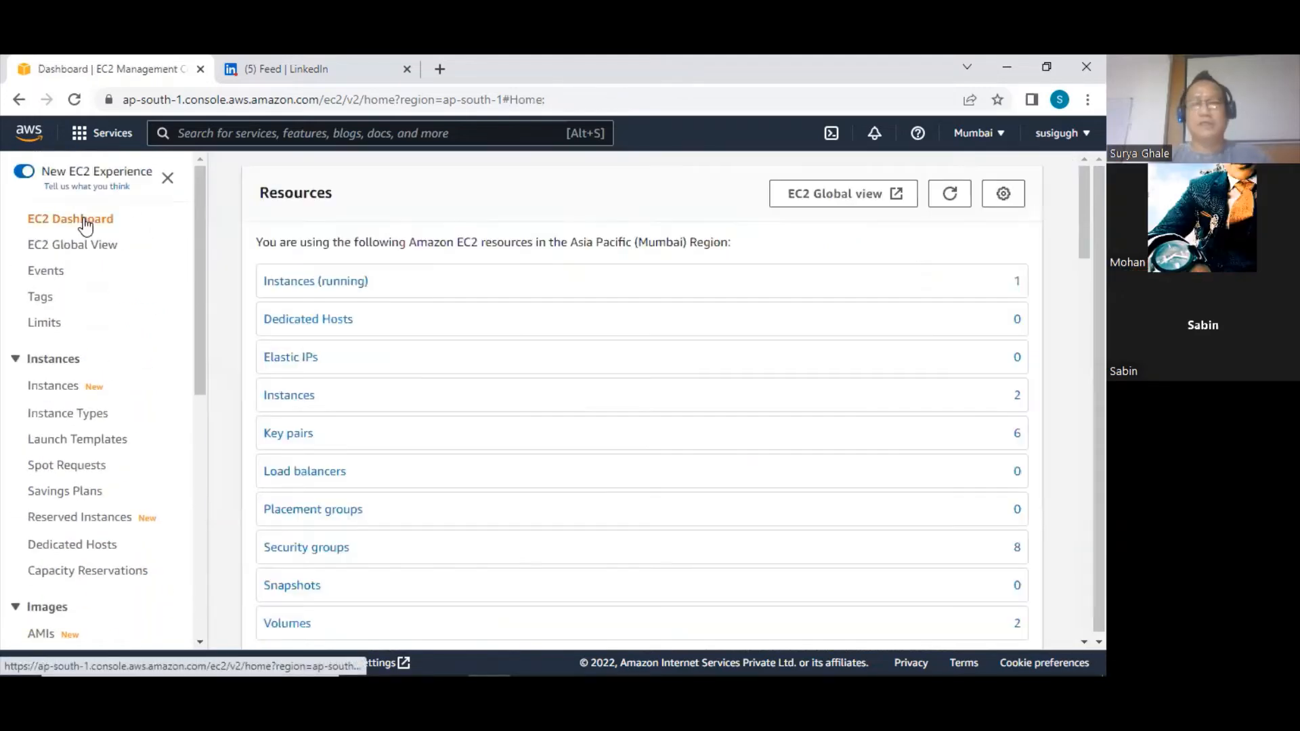
pyautogui.click(348, 283)
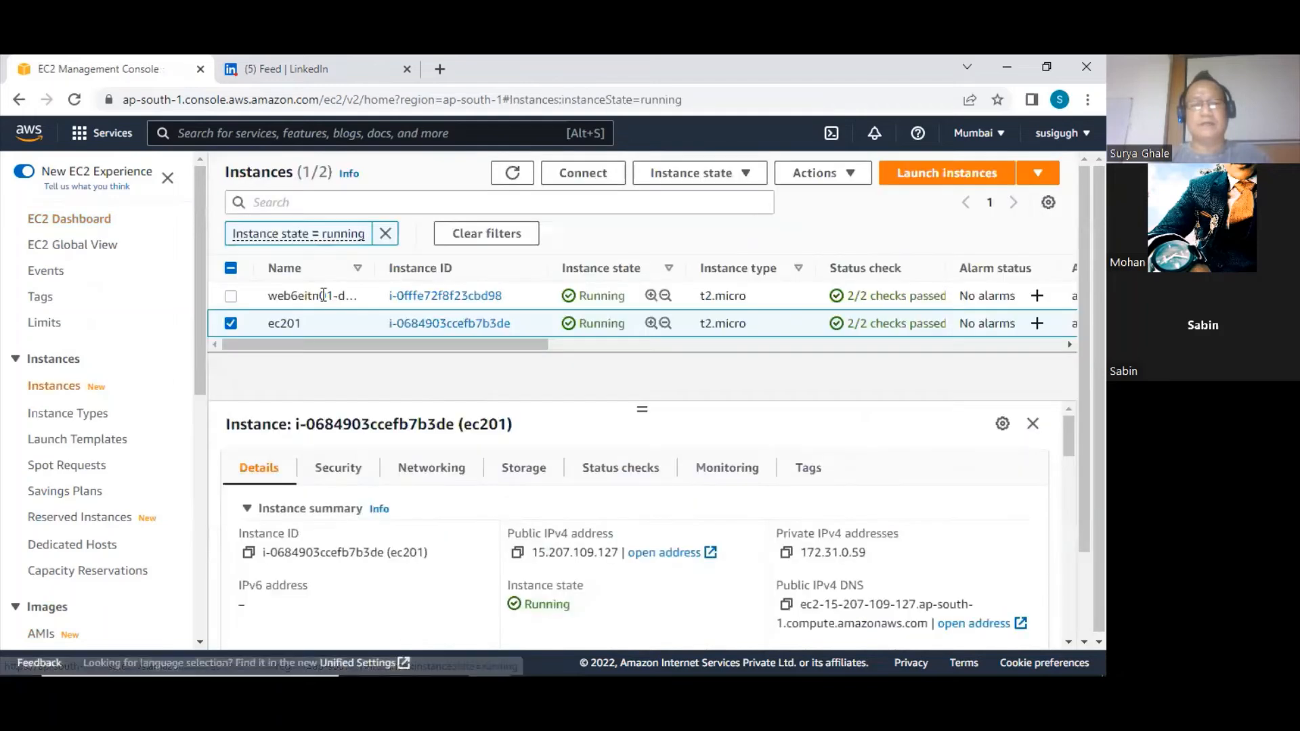
pyautogui.click(708, 176)
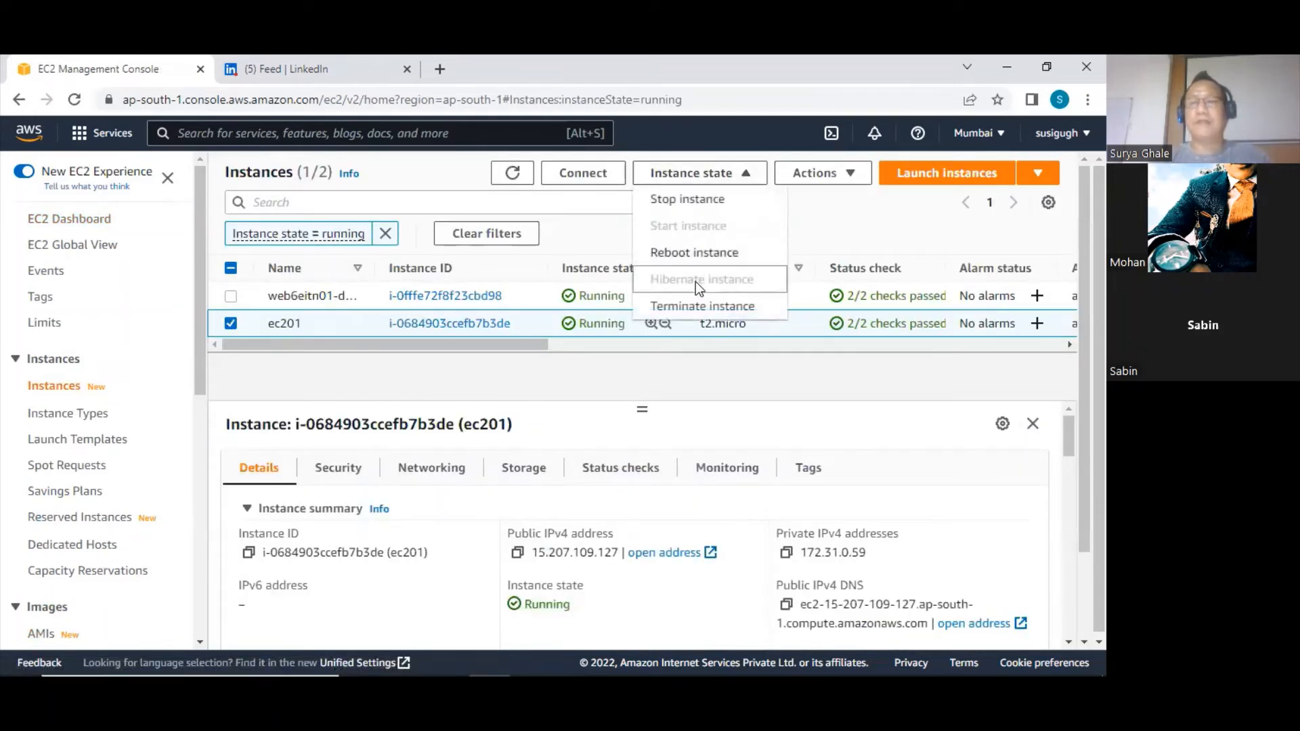
pyautogui.click(670, 308)
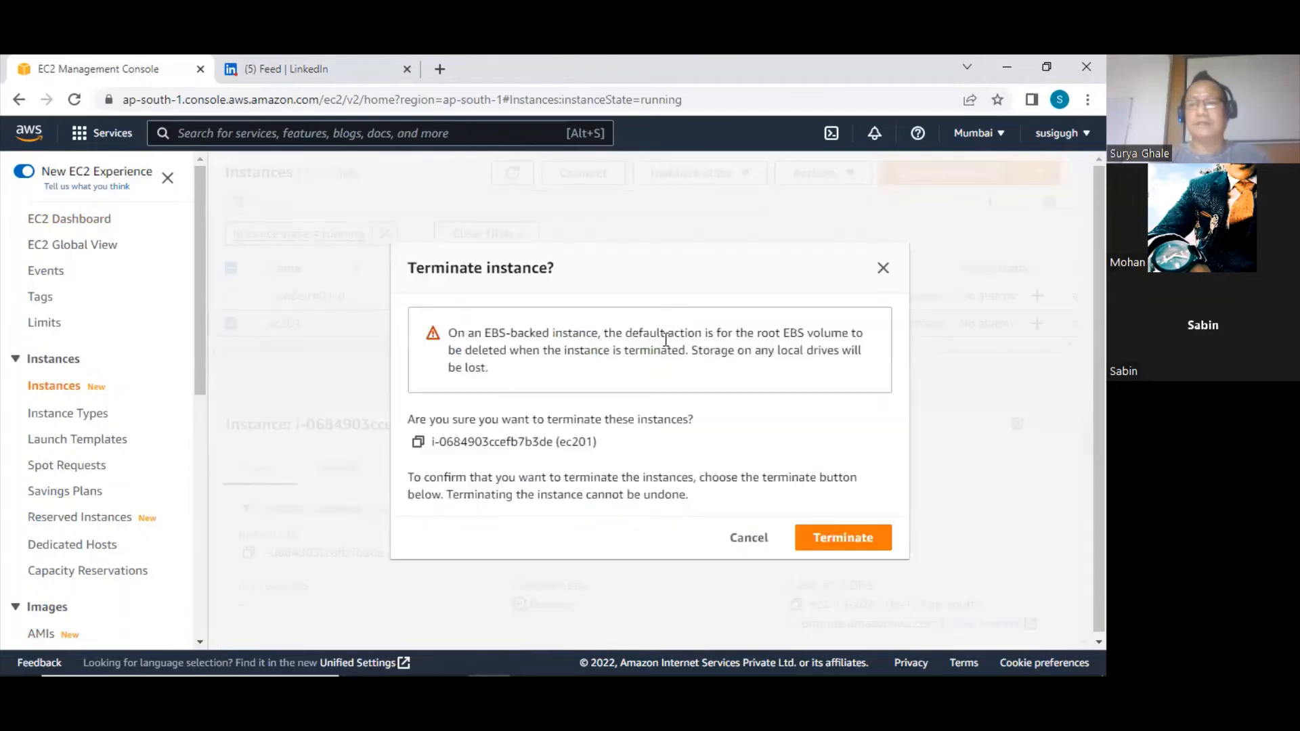
pyautogui.click(843, 538)
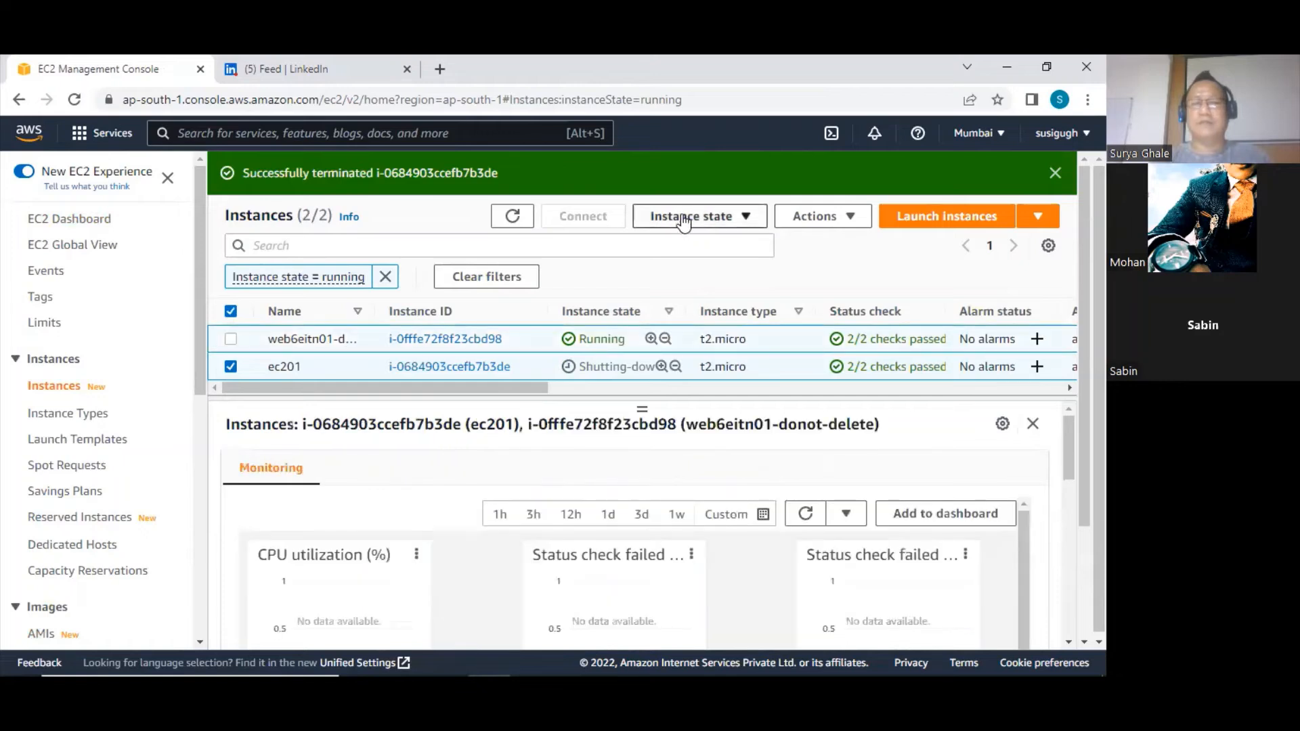
# Deselect the ec201 instance and stop the web6eitn01-donot-delete instance
pyautogui.click(231, 366)
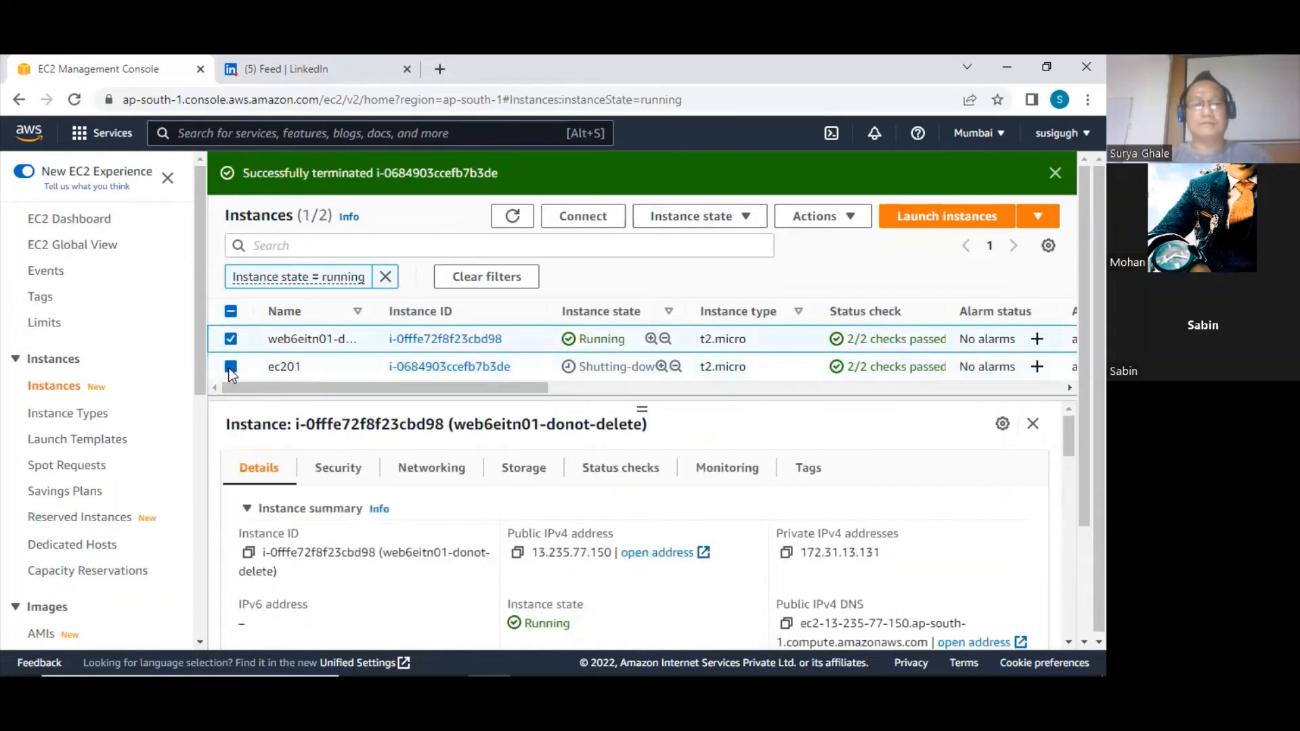
pyautogui.click(711, 218)
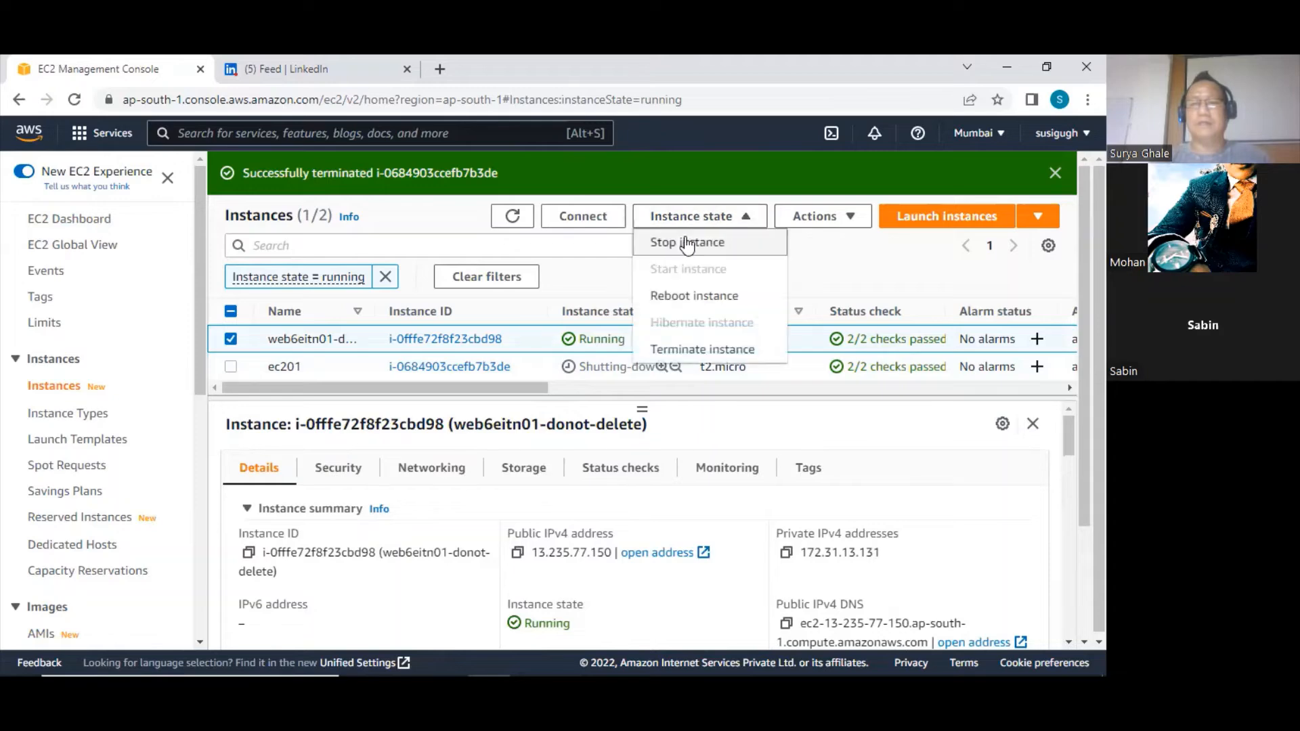
pyautogui.click(676, 245)
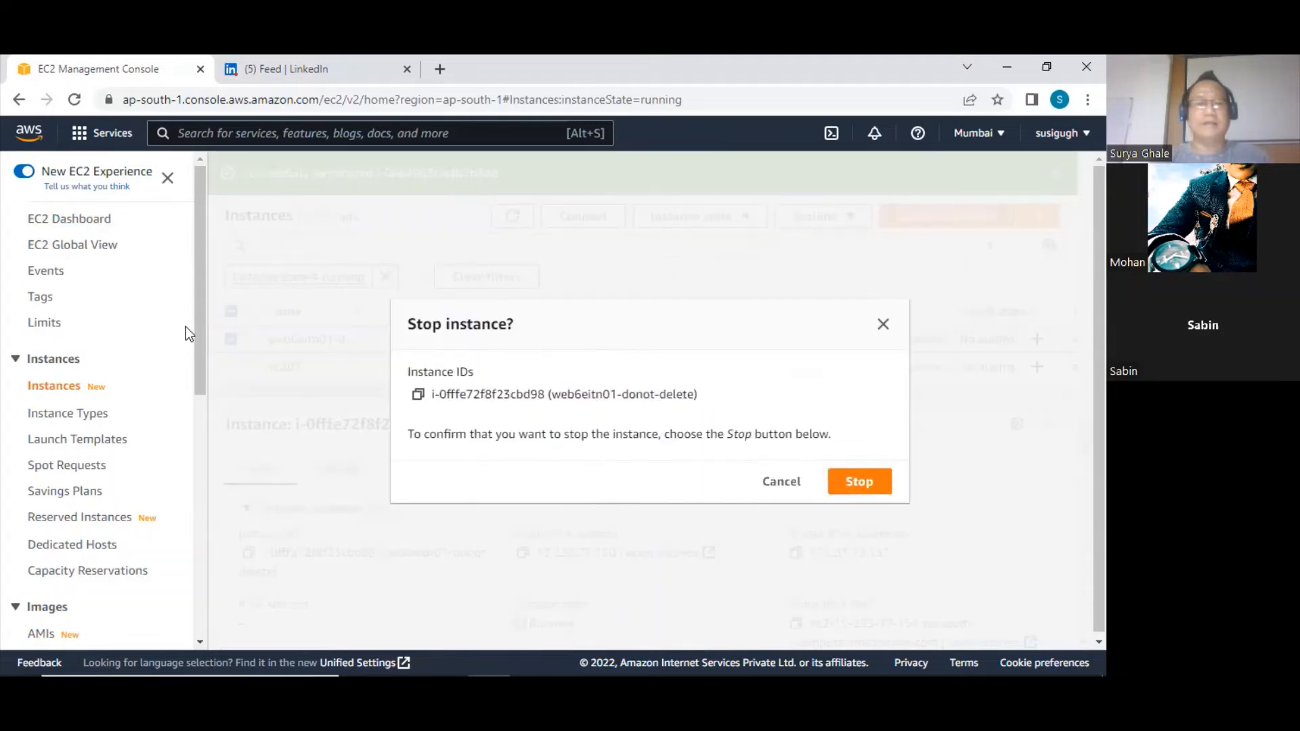
pyautogui.click(859, 481)
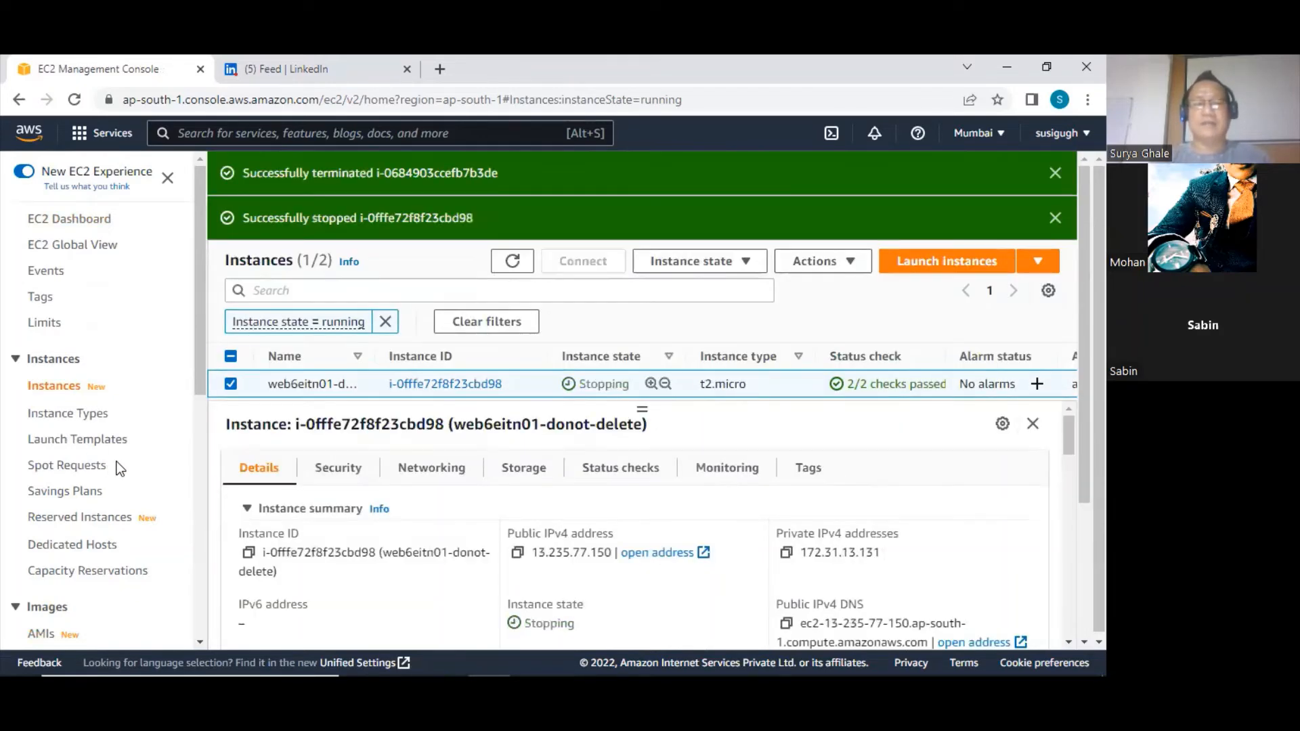
# Start creating an Auto Scaling group and name it ASG01
pyautogui.scroll(-8, 135, 467)
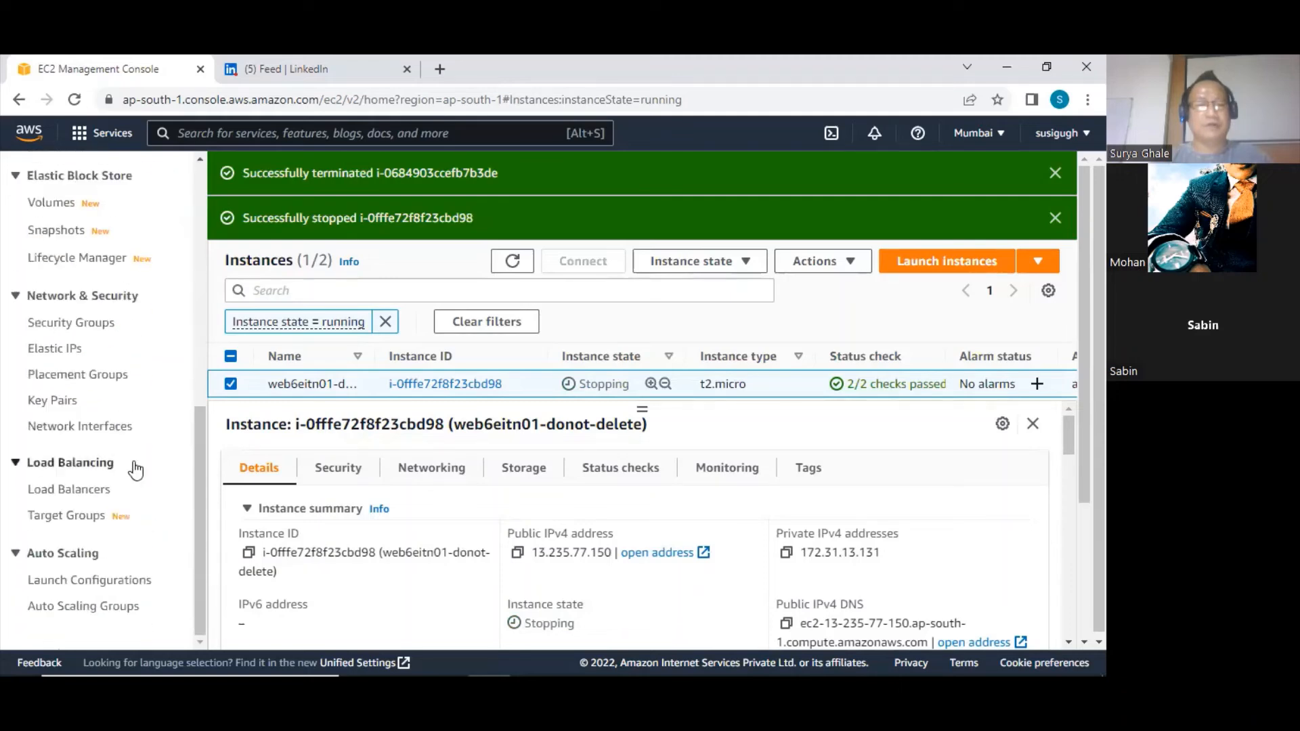
pyautogui.click(97, 611)
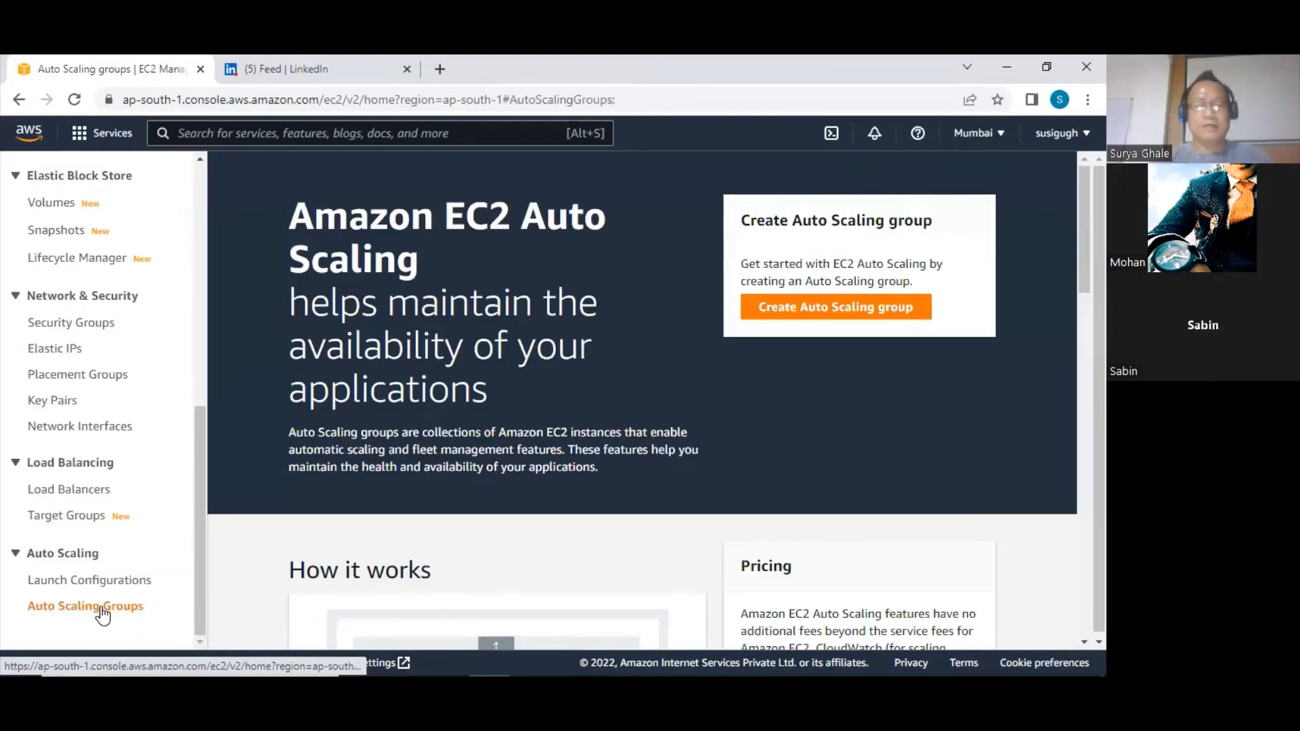
pyautogui.click(805, 312)
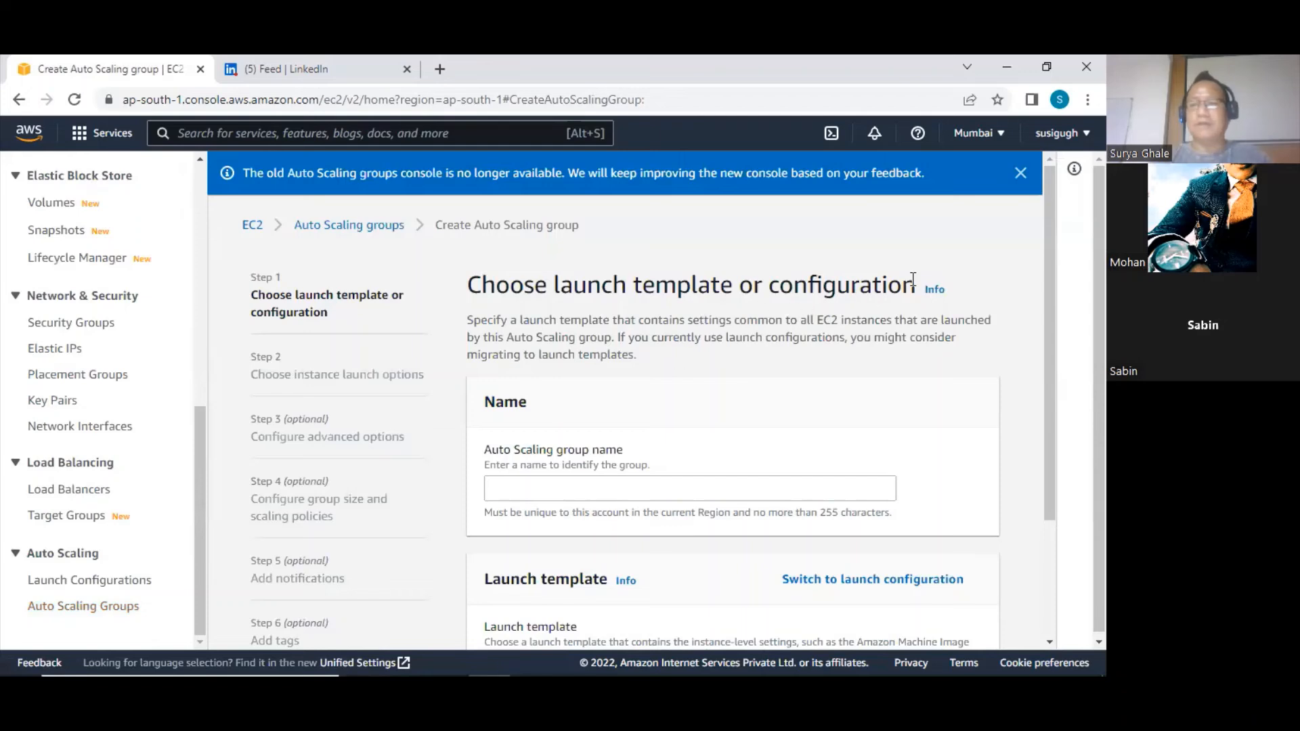
pyautogui.click(574, 487)
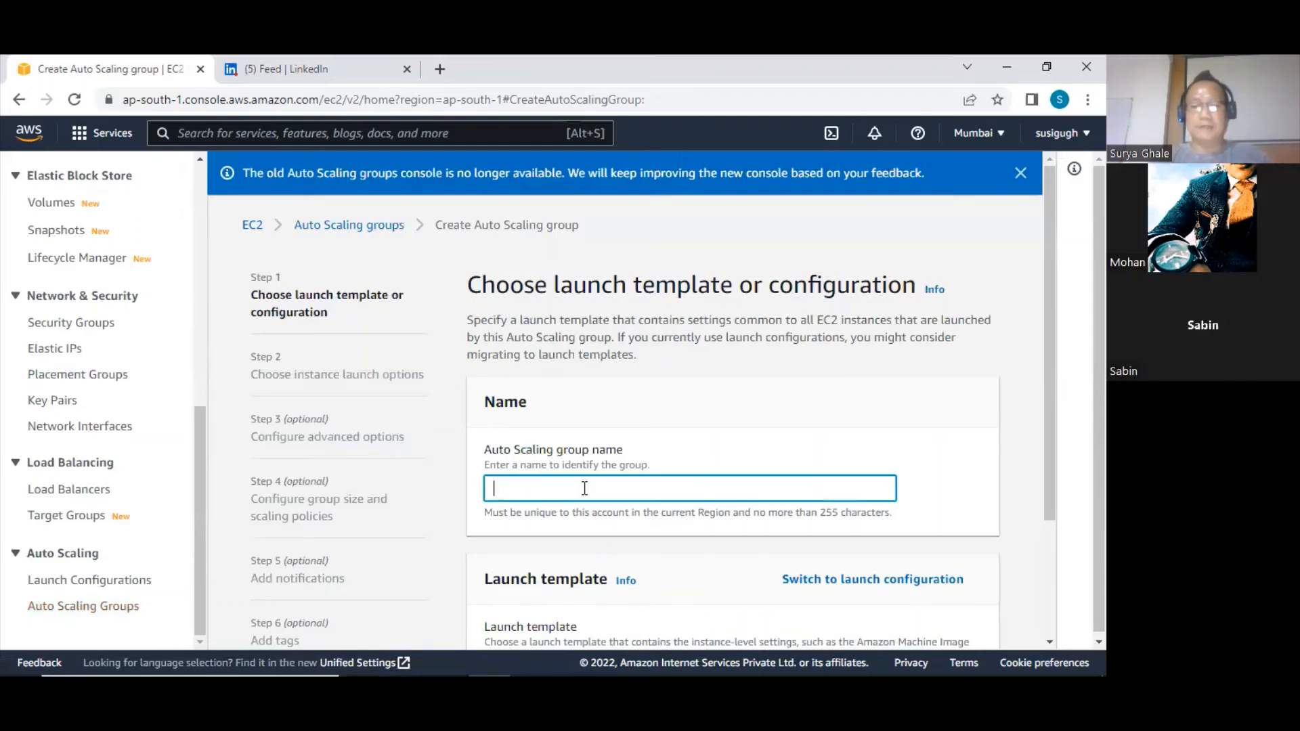
pyautogui.write('ASG01')
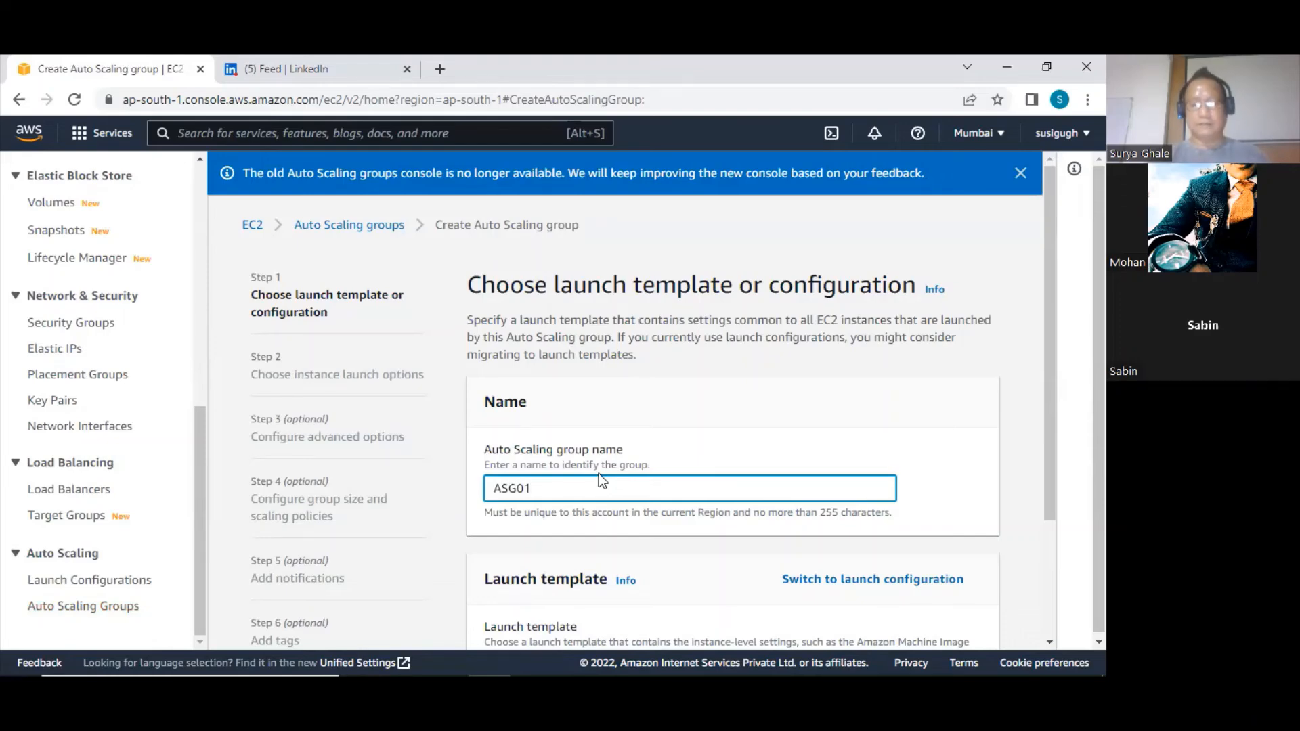
pyautogui.scroll(-2, 601, 442)
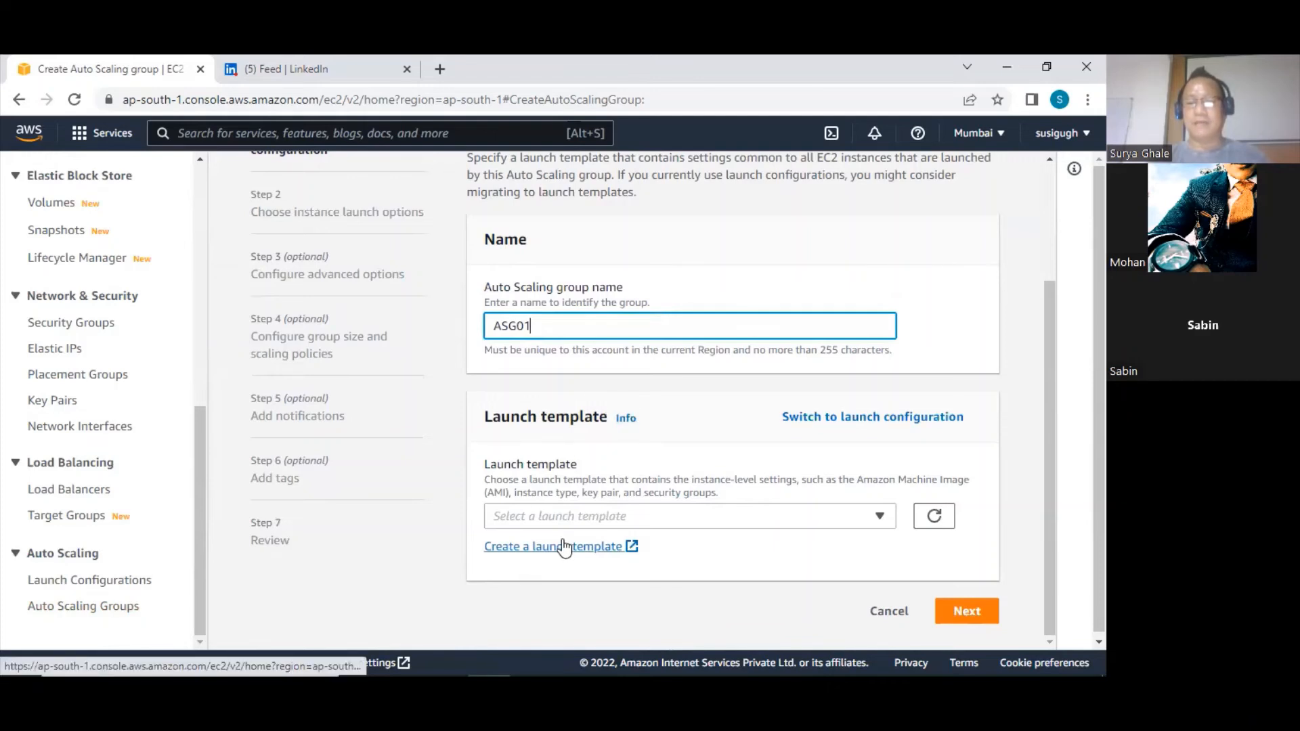
pyautogui.click(617, 510)
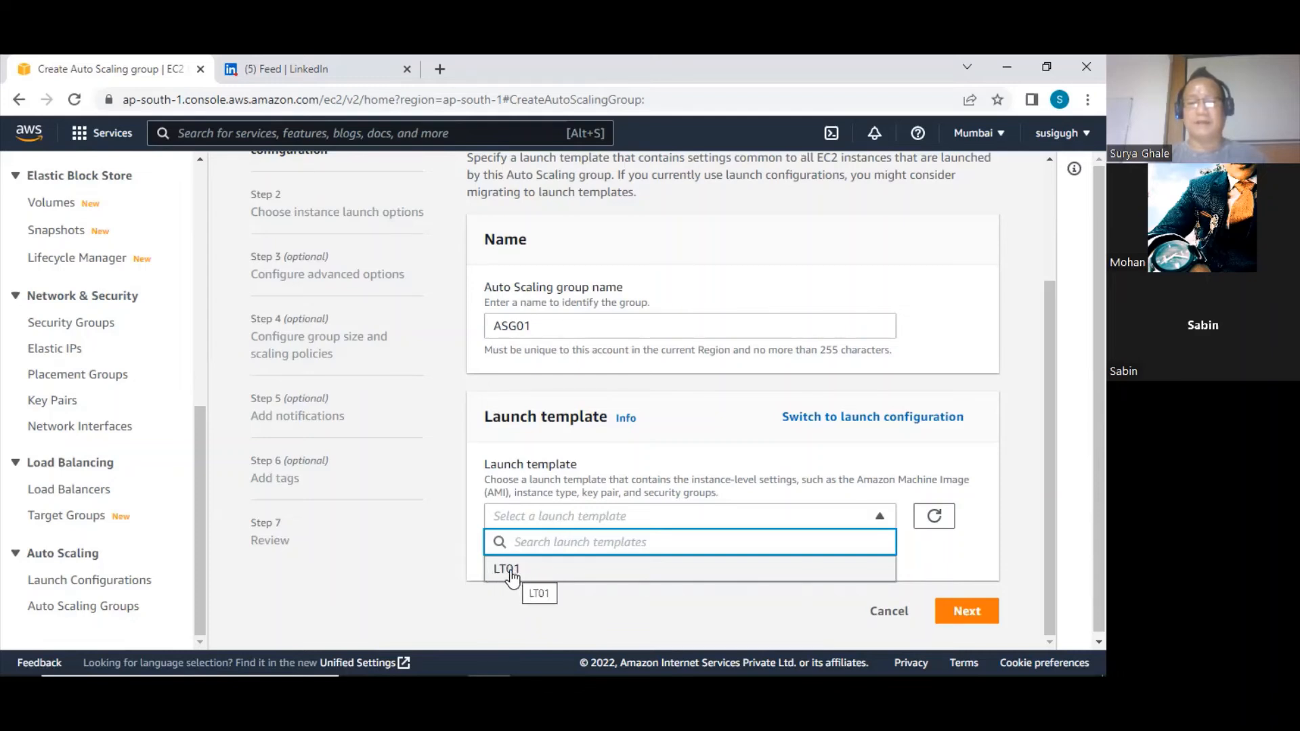
pyautogui.click(600, 481)
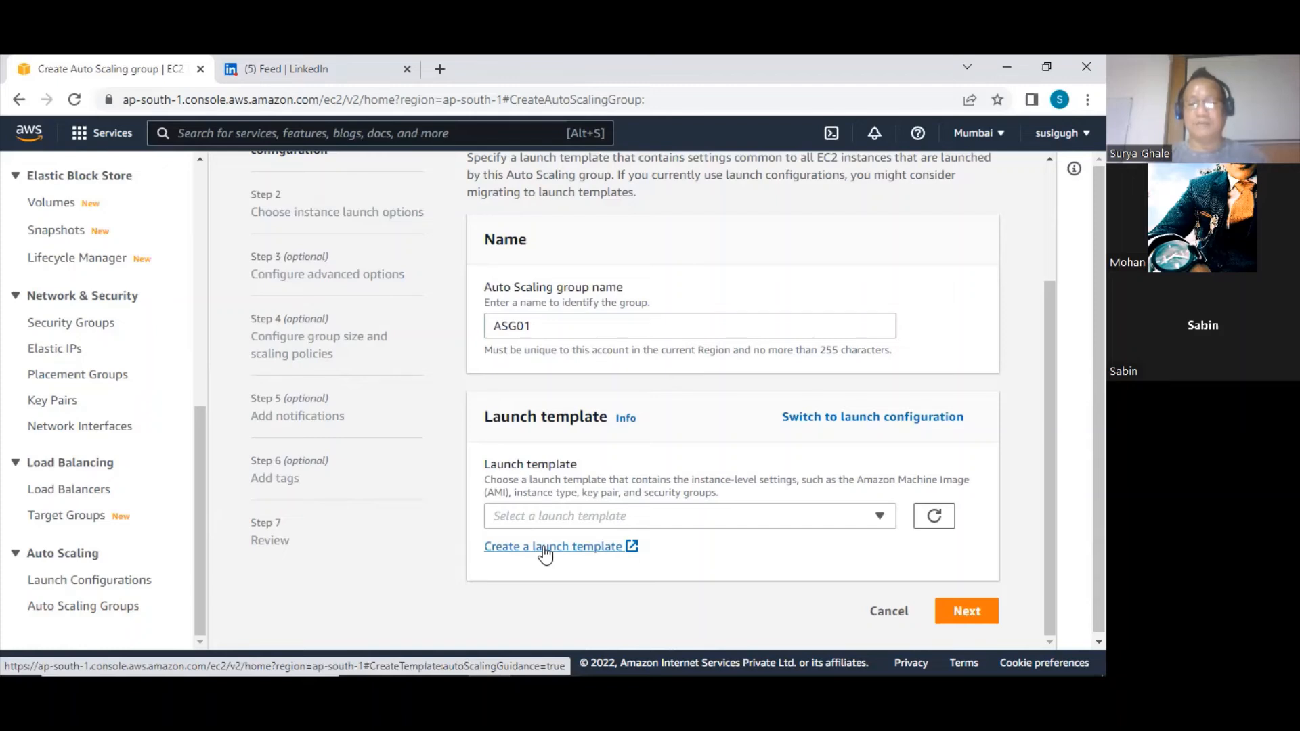
pyautogui.click(967, 611)
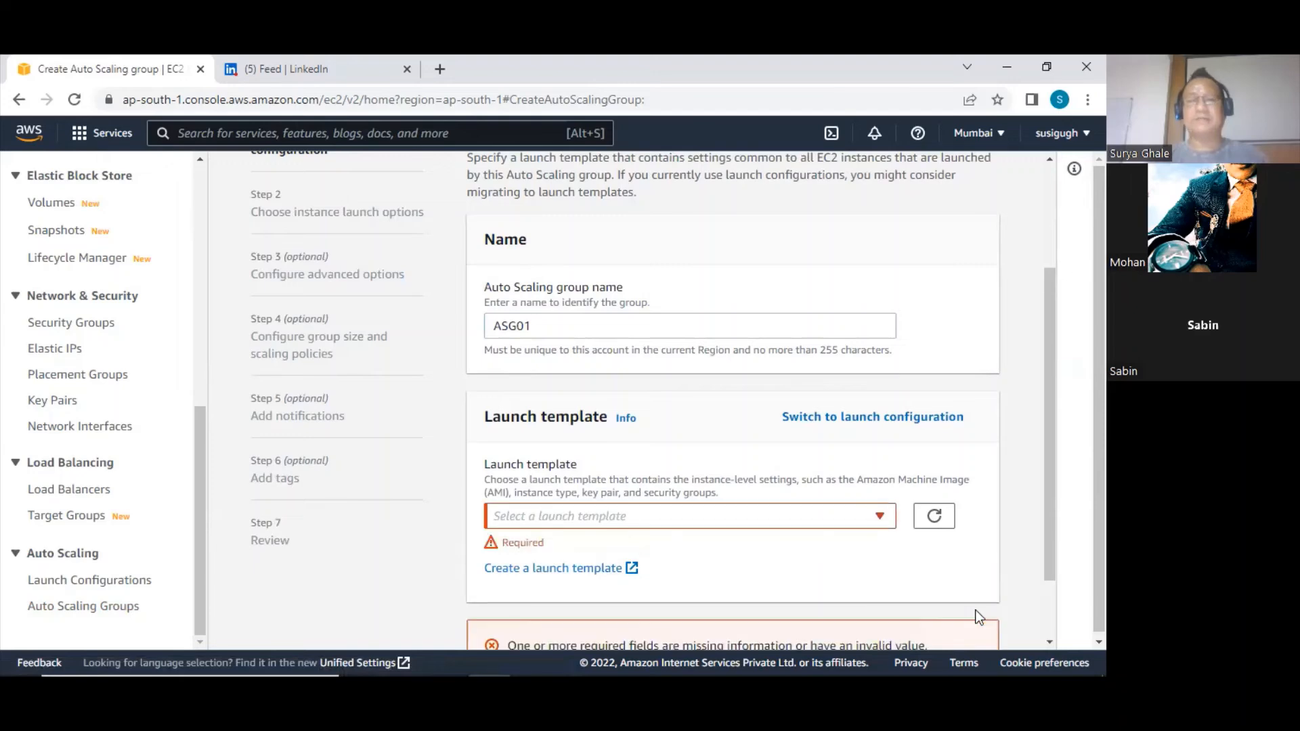
# Choose launch template LT01 for the Auto Scaling group and continue to the instance launch options
pyautogui.click(627, 516)
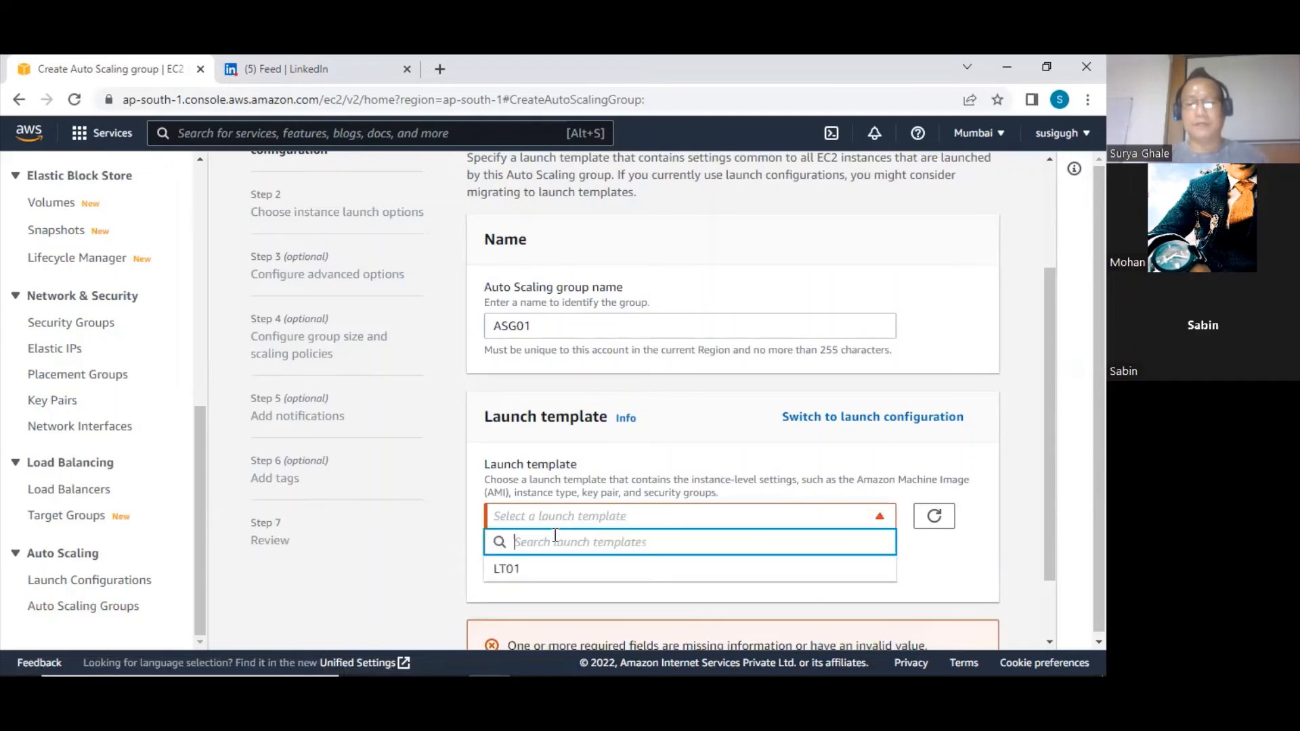
pyautogui.click(514, 568)
pyautogui.scroll(-5, 608, 535)
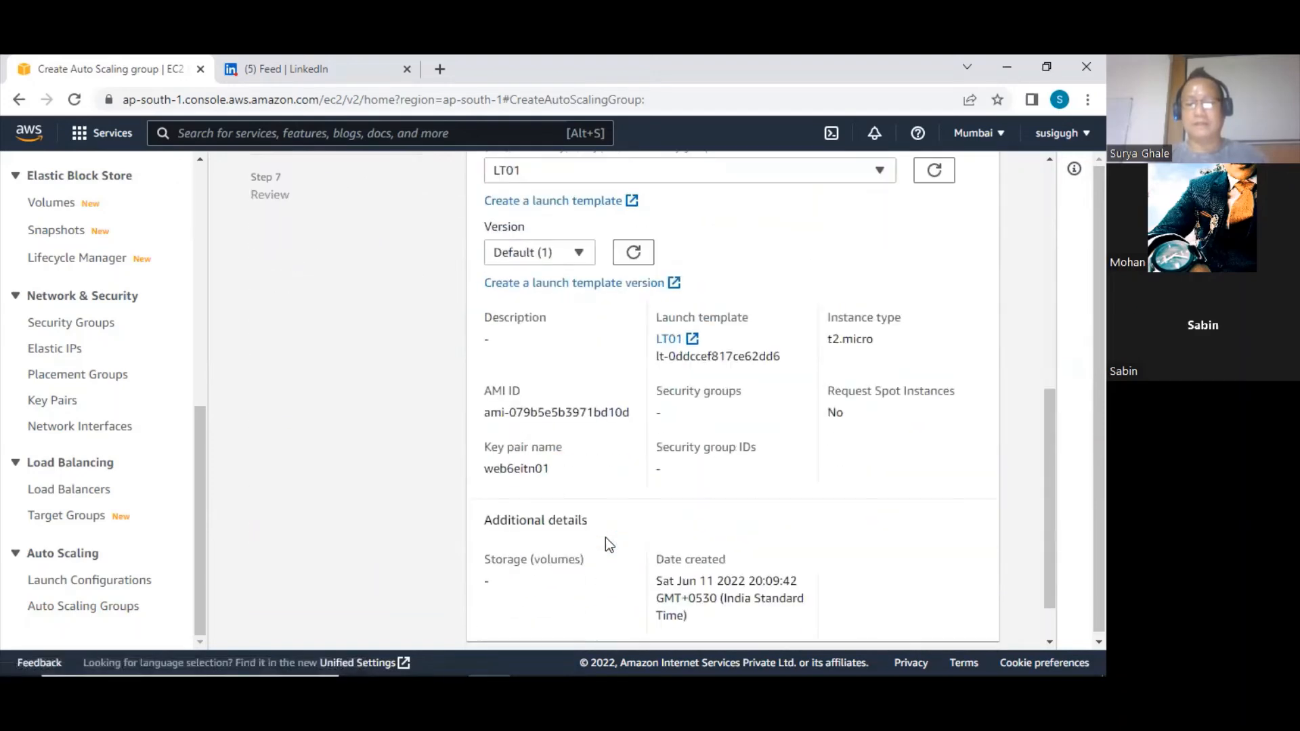
pyautogui.scroll(-1, 606, 541)
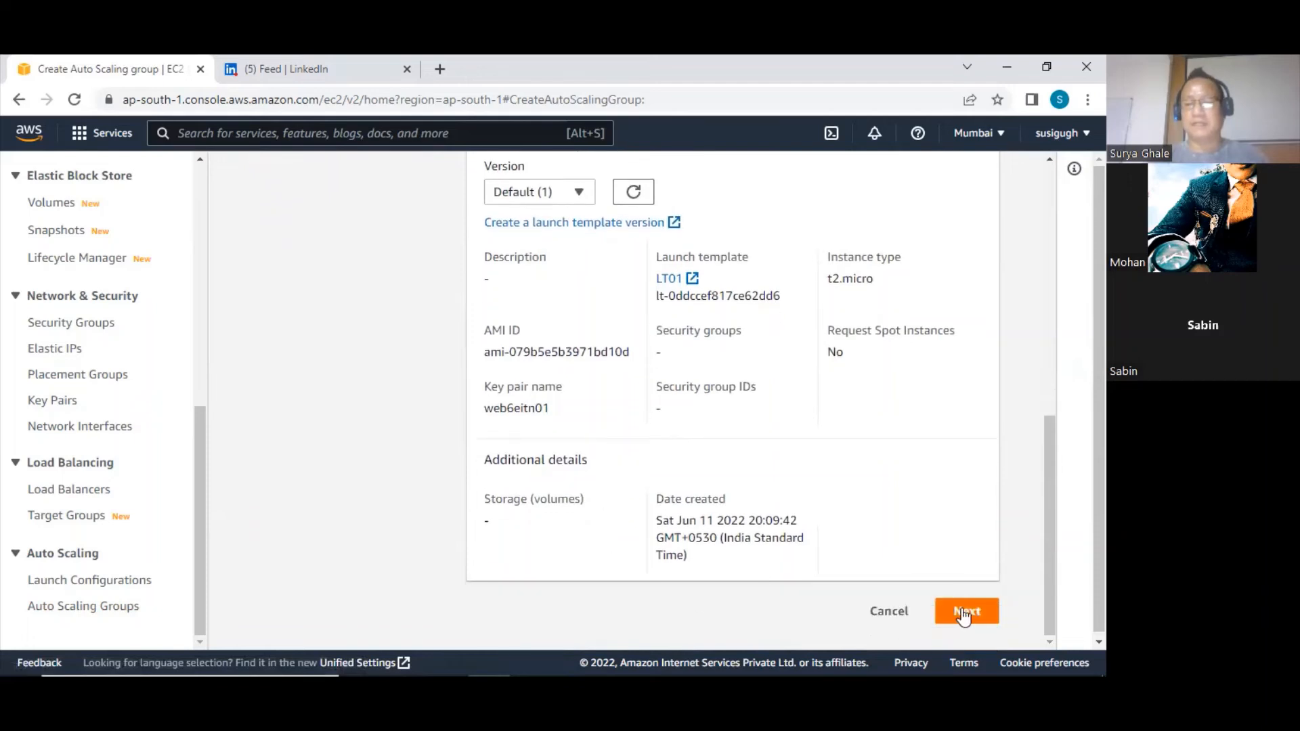
pyautogui.click(963, 613)
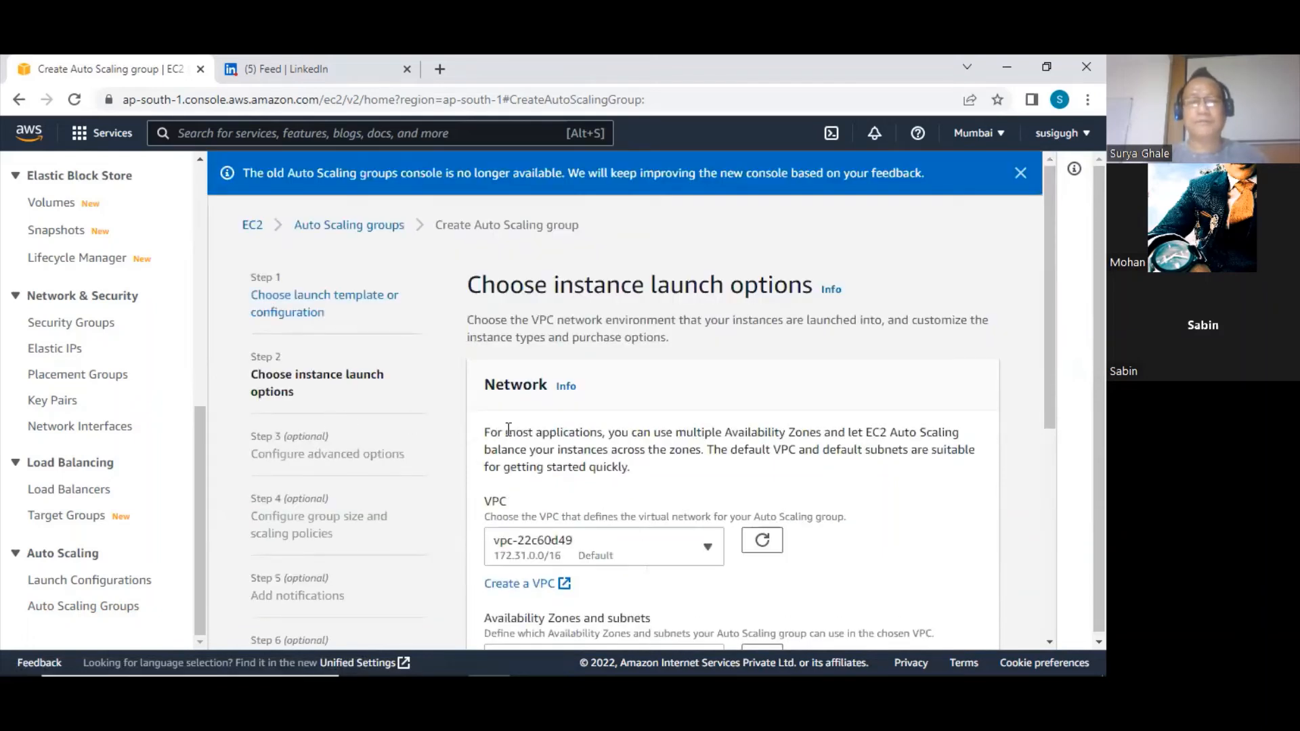
# Add the ap-south-1a and ap-south-1b subnets of the default VPC to the group and continue to the advanced options
pyautogui.scroll(-3, 543, 437)
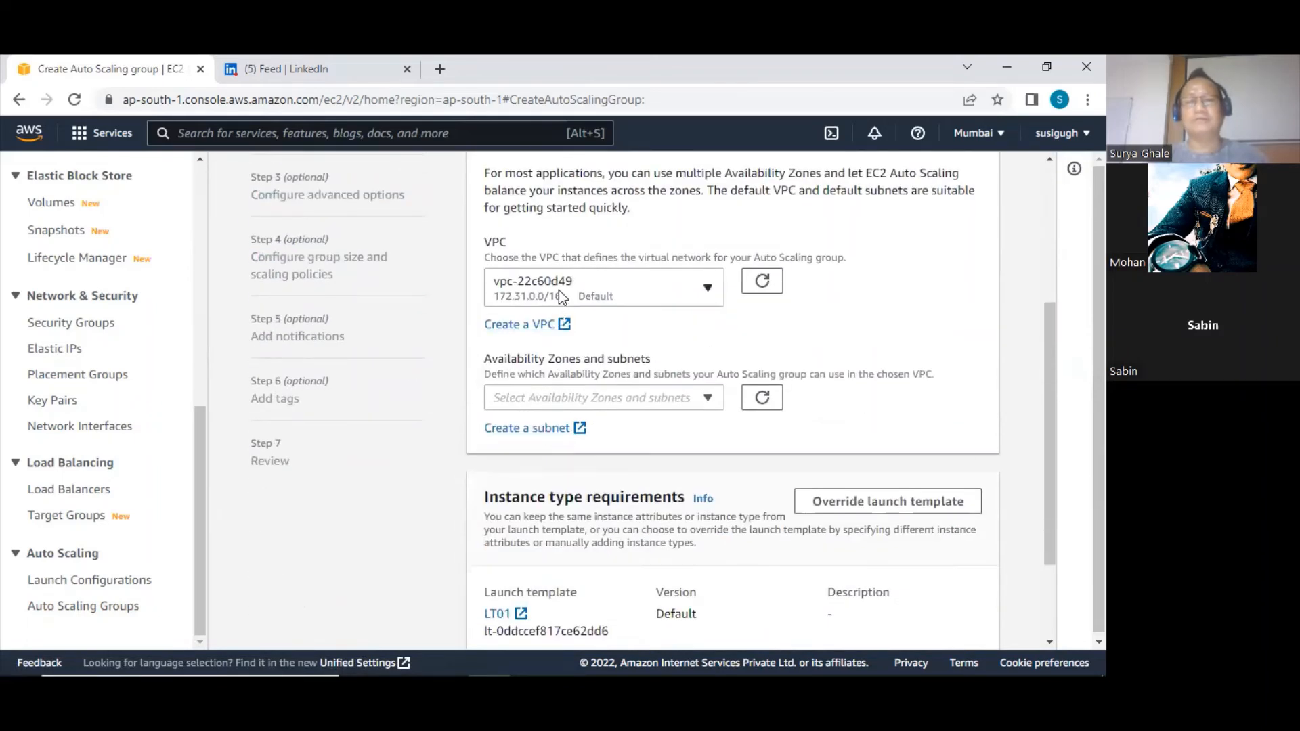
pyautogui.click(656, 400)
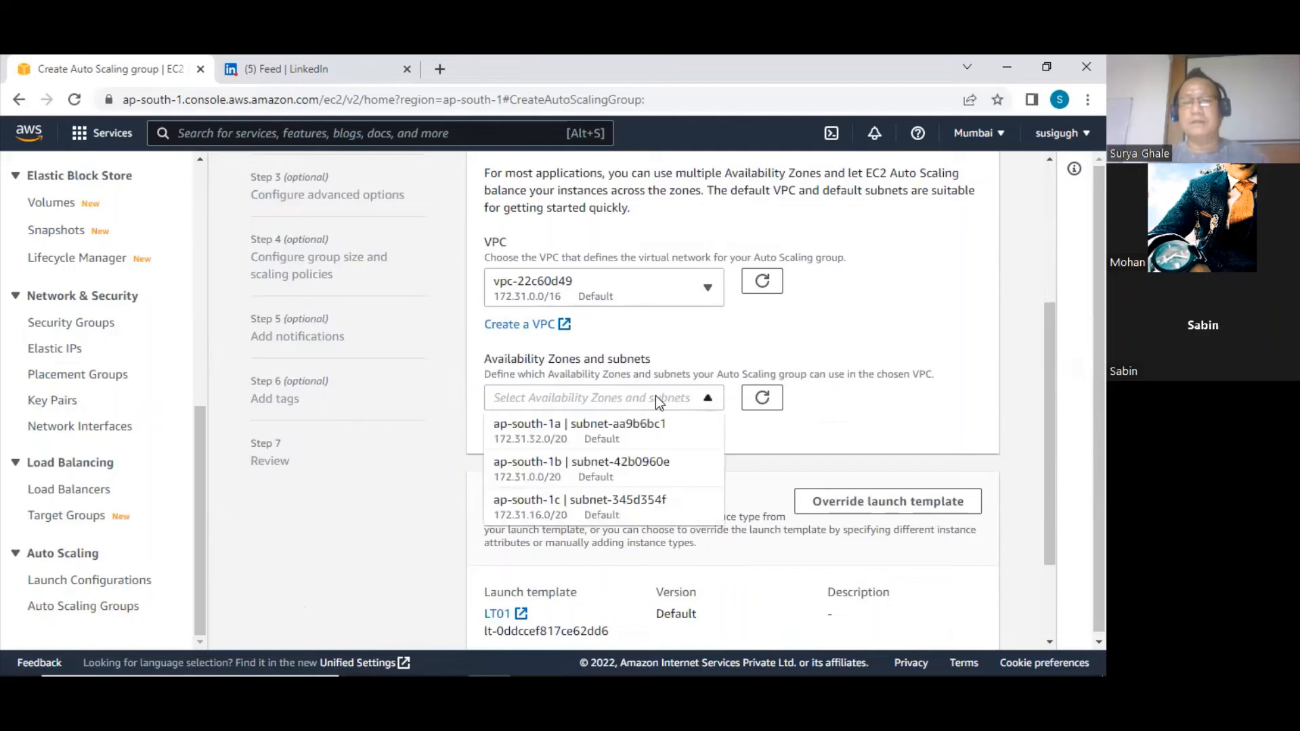
pyautogui.click(572, 443)
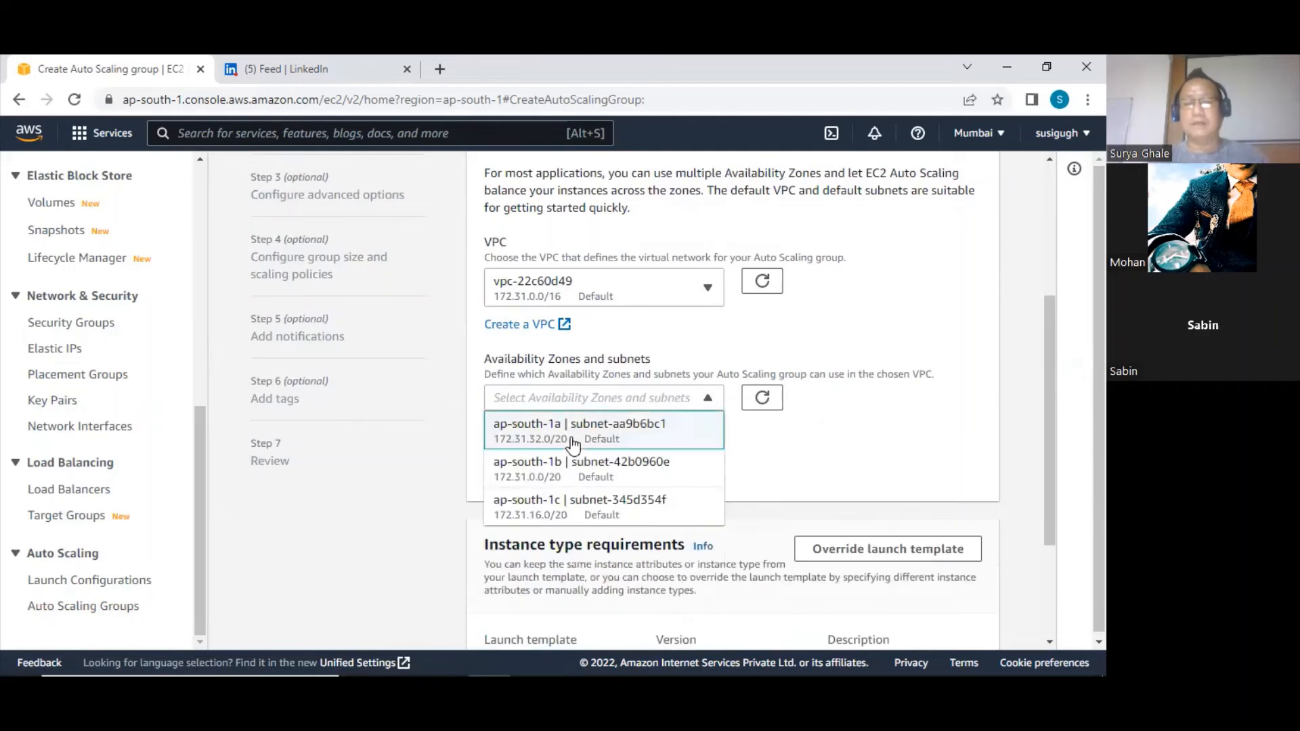
pyautogui.click(633, 476)
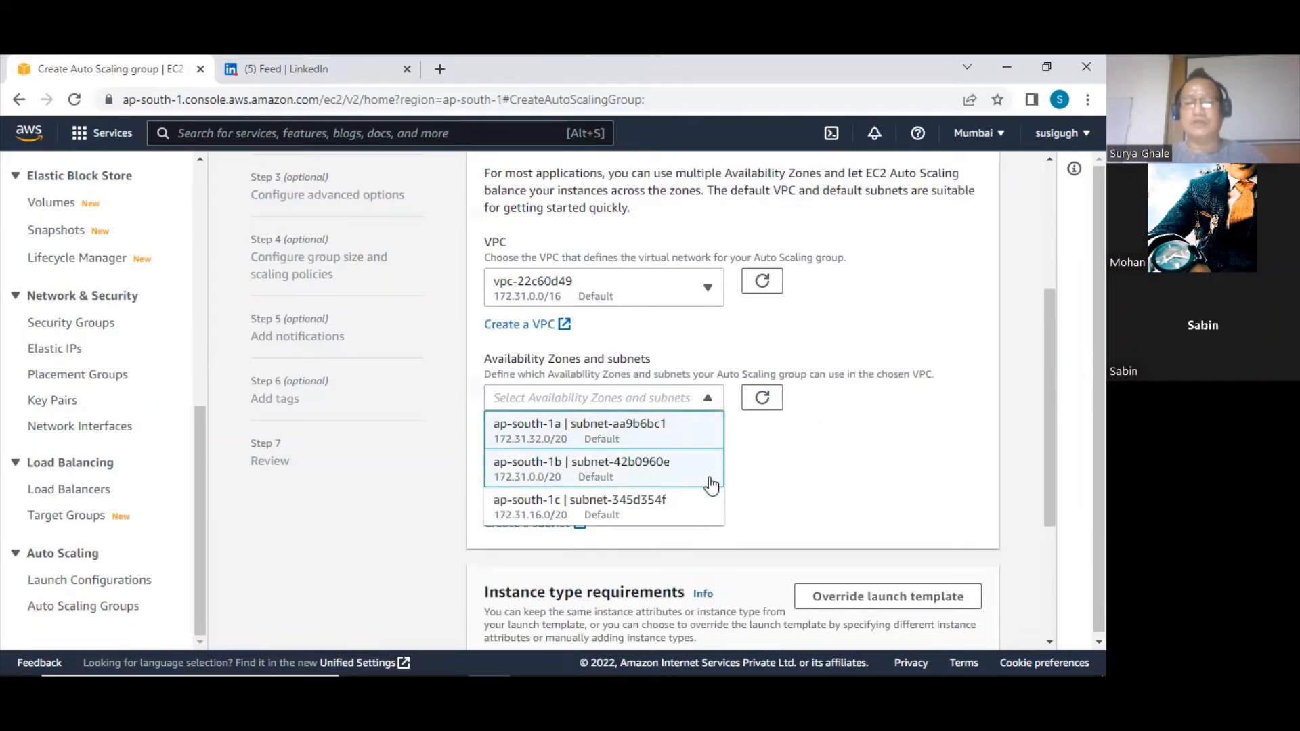
pyautogui.click(775, 464)
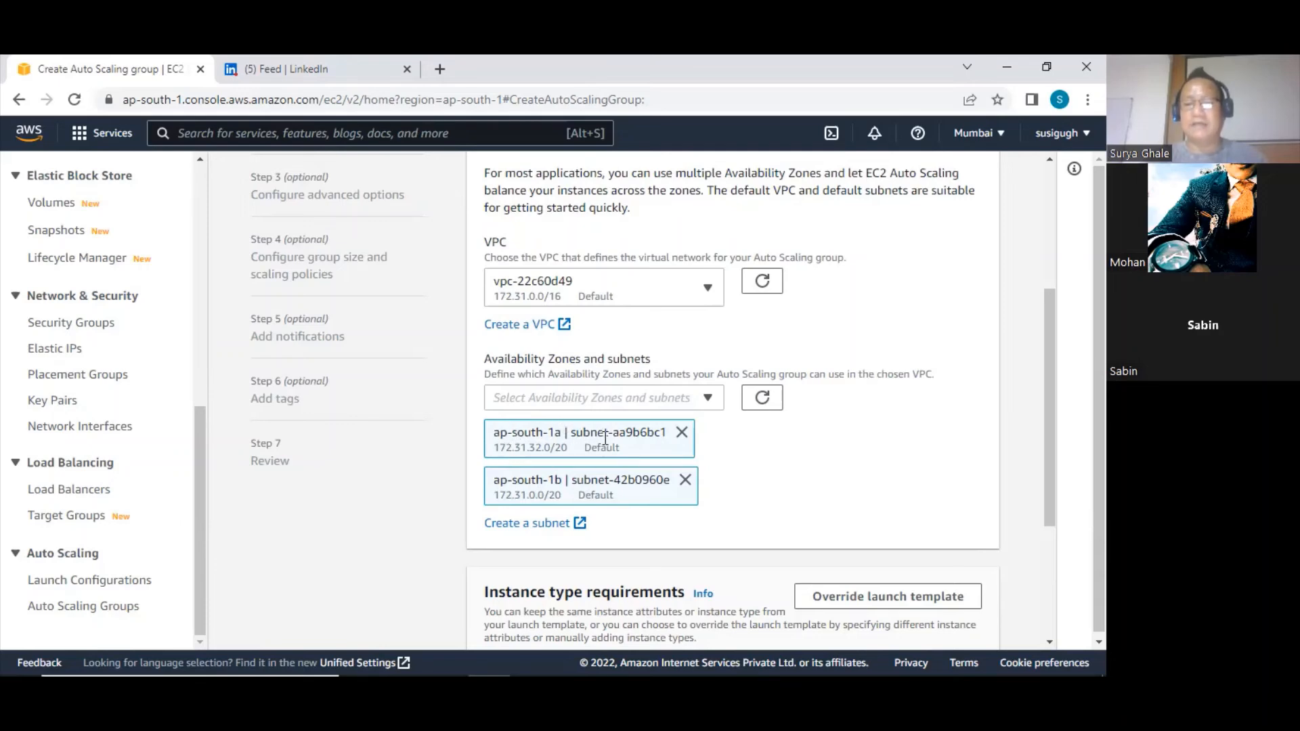
pyautogui.scroll(-3, 605, 438)
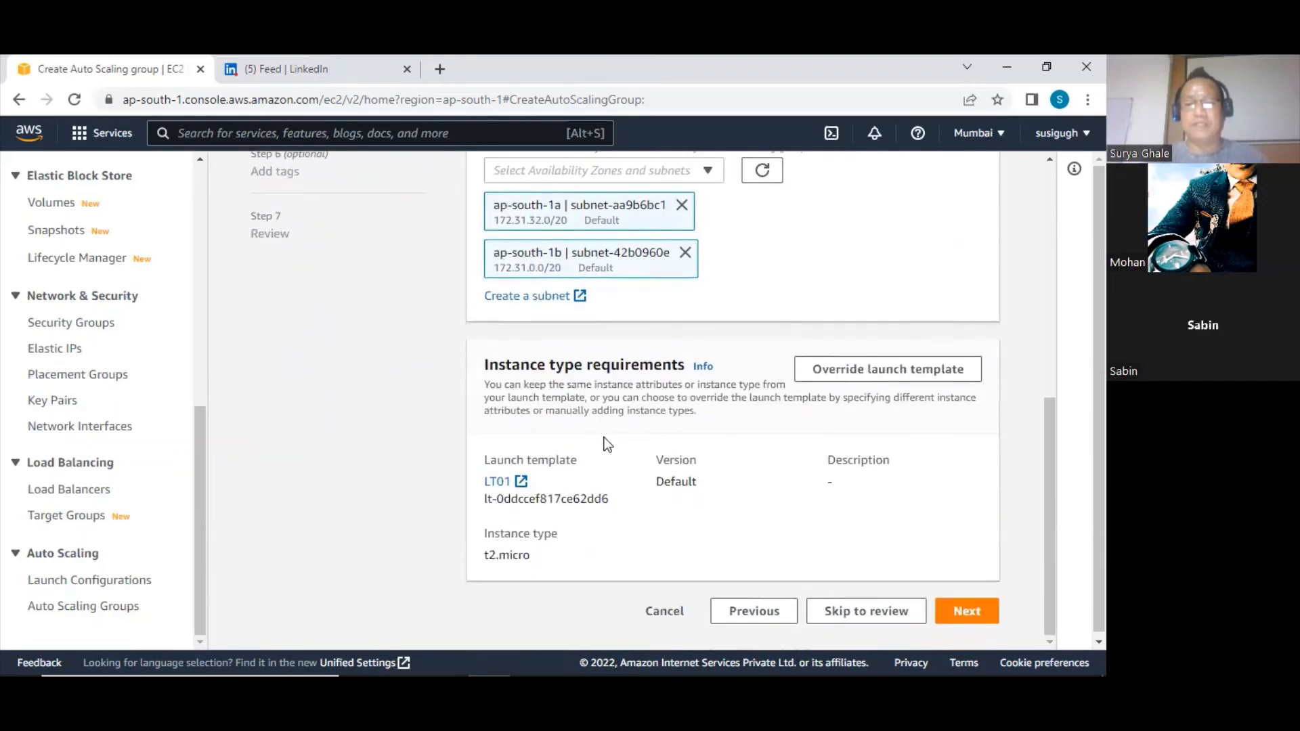
pyautogui.click(972, 609)
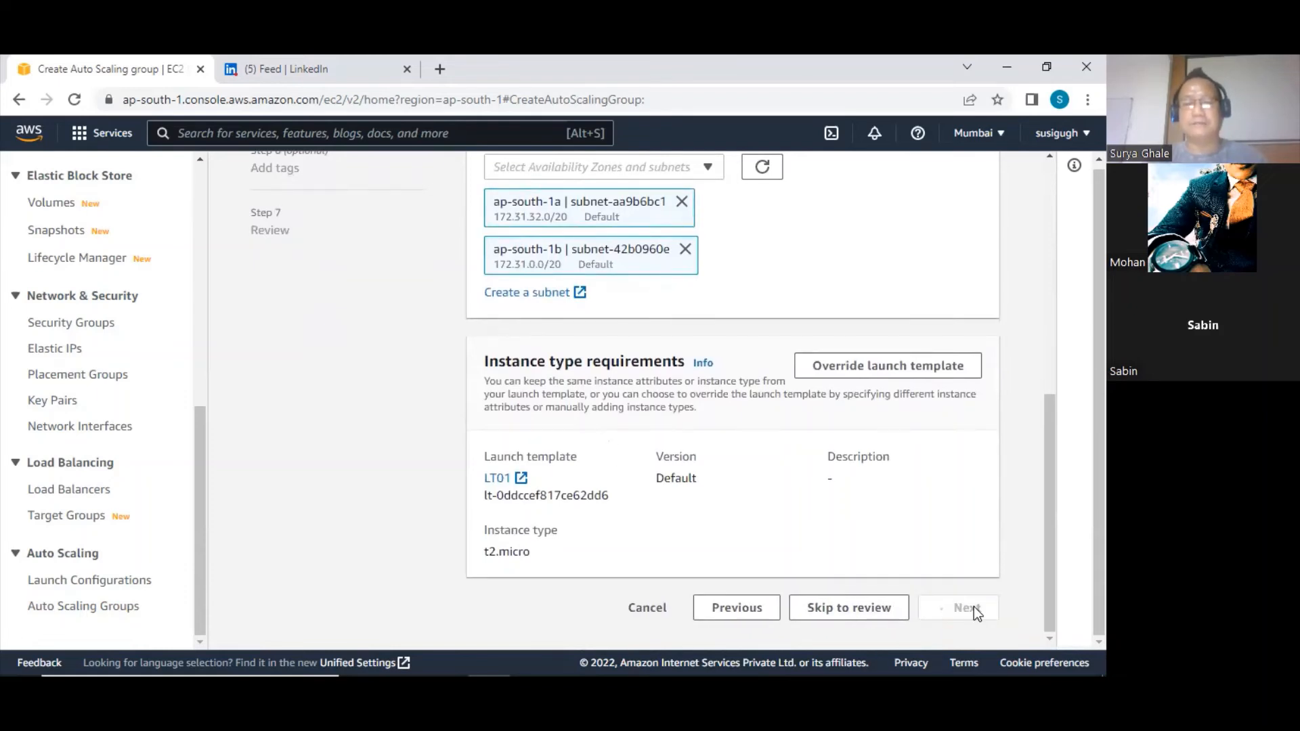
# Review the load balancing, health check and monitoring options, keep their defaults with no load balancer, and continue to the group size settings
pyautogui.scroll(-4, 597, 494)
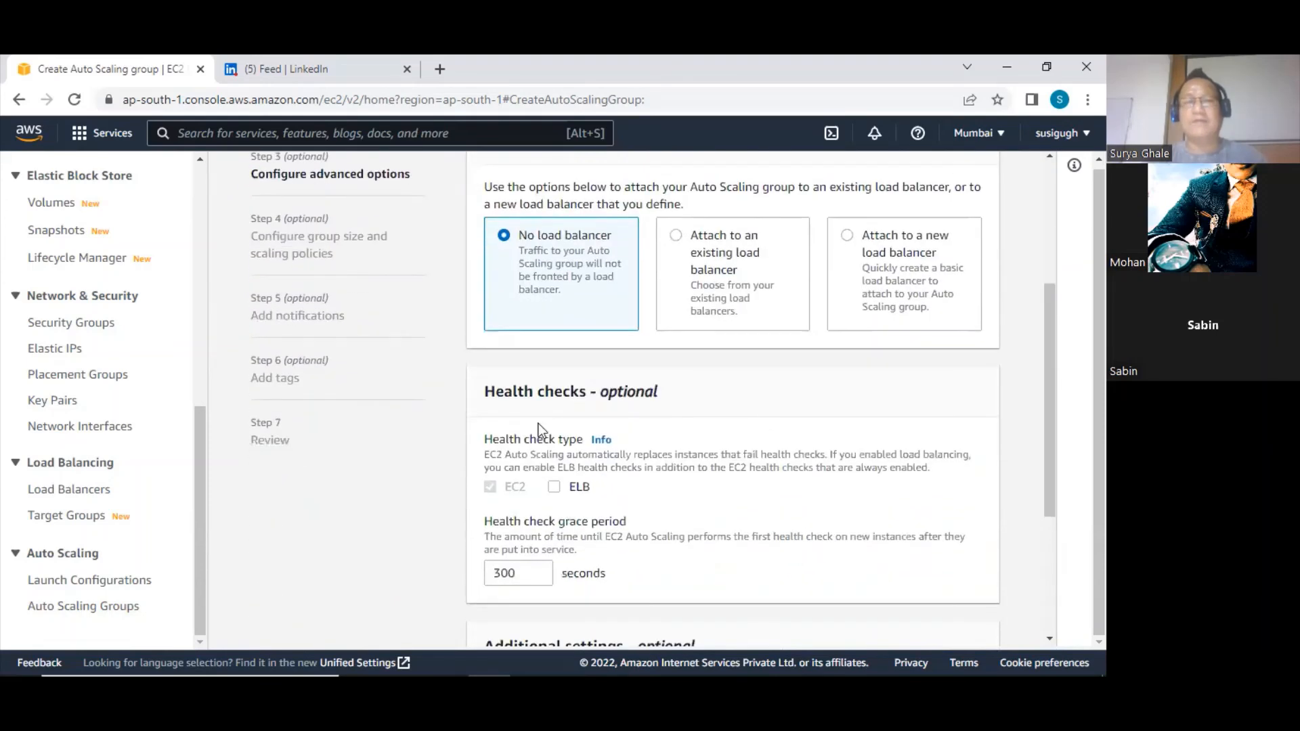
pyautogui.scroll(-4, 651, 374)
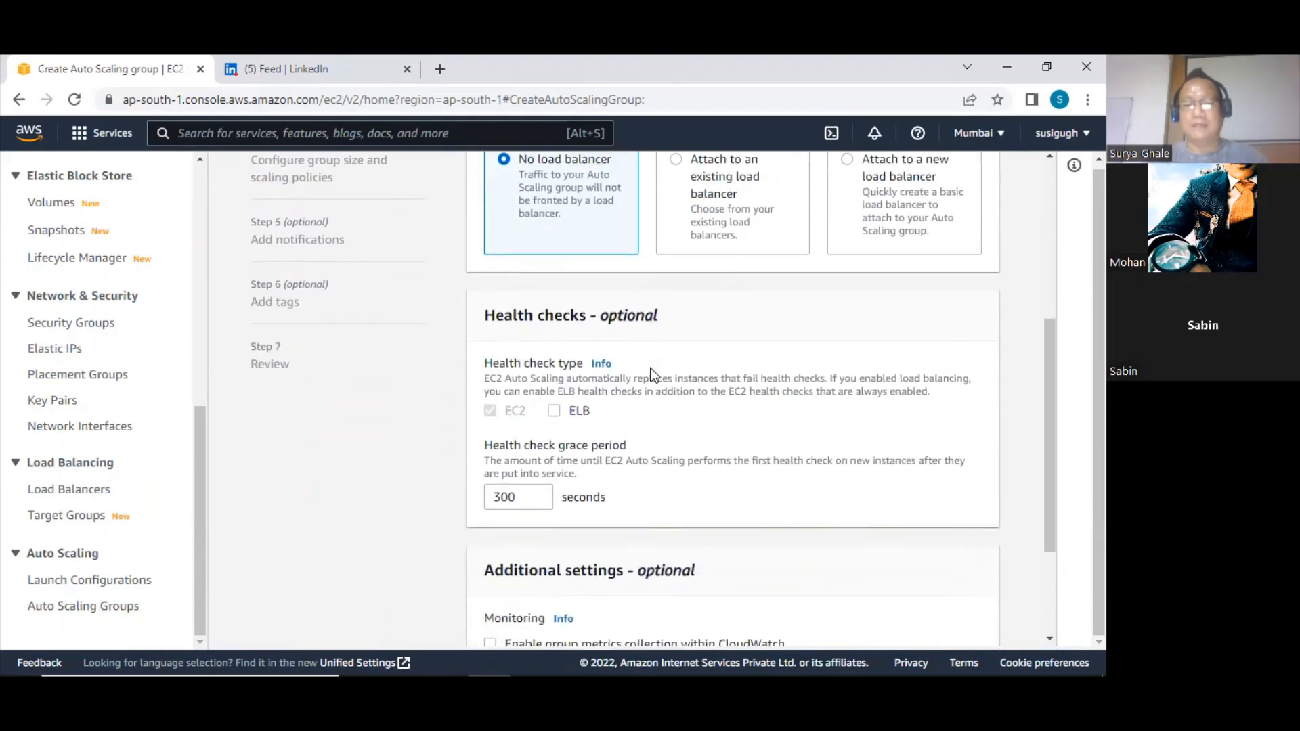
pyautogui.scroll(1, 648, 367)
pyautogui.scroll(-1, 648, 367)
pyautogui.scroll(7, 649, 370)
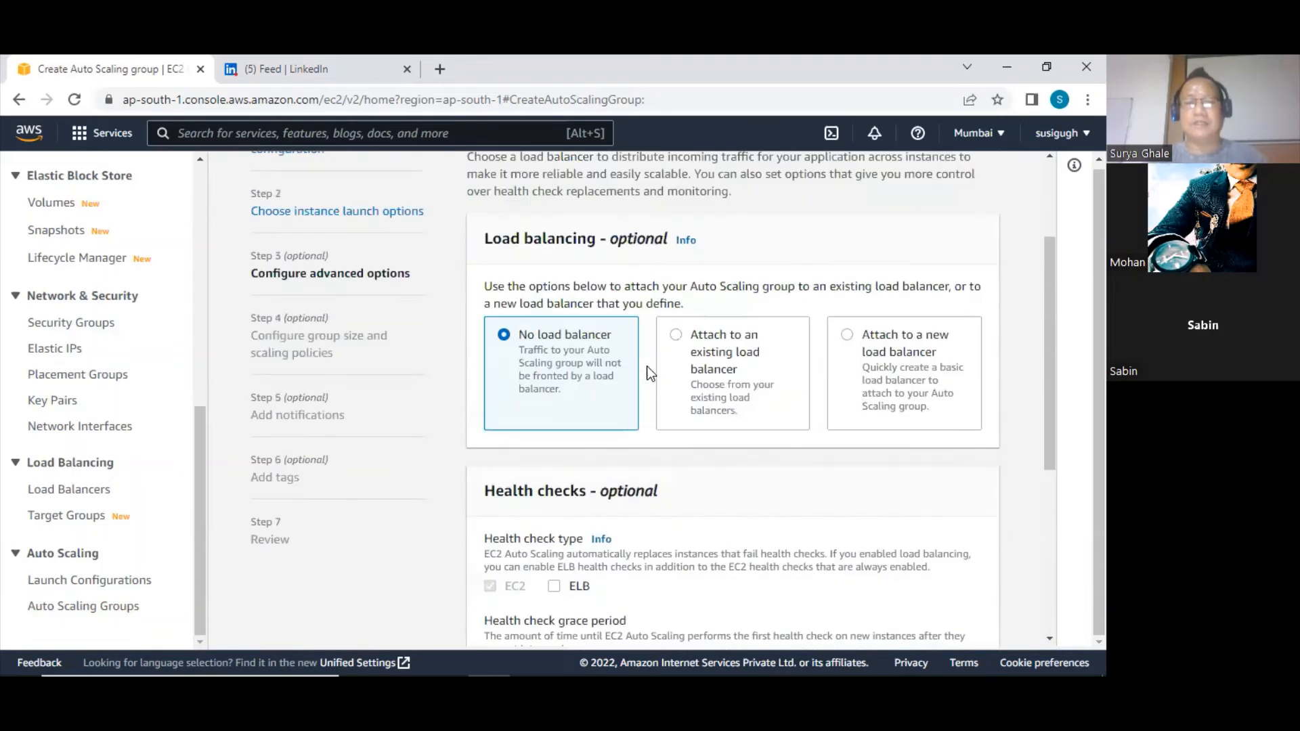
pyautogui.scroll(-7, 641, 467)
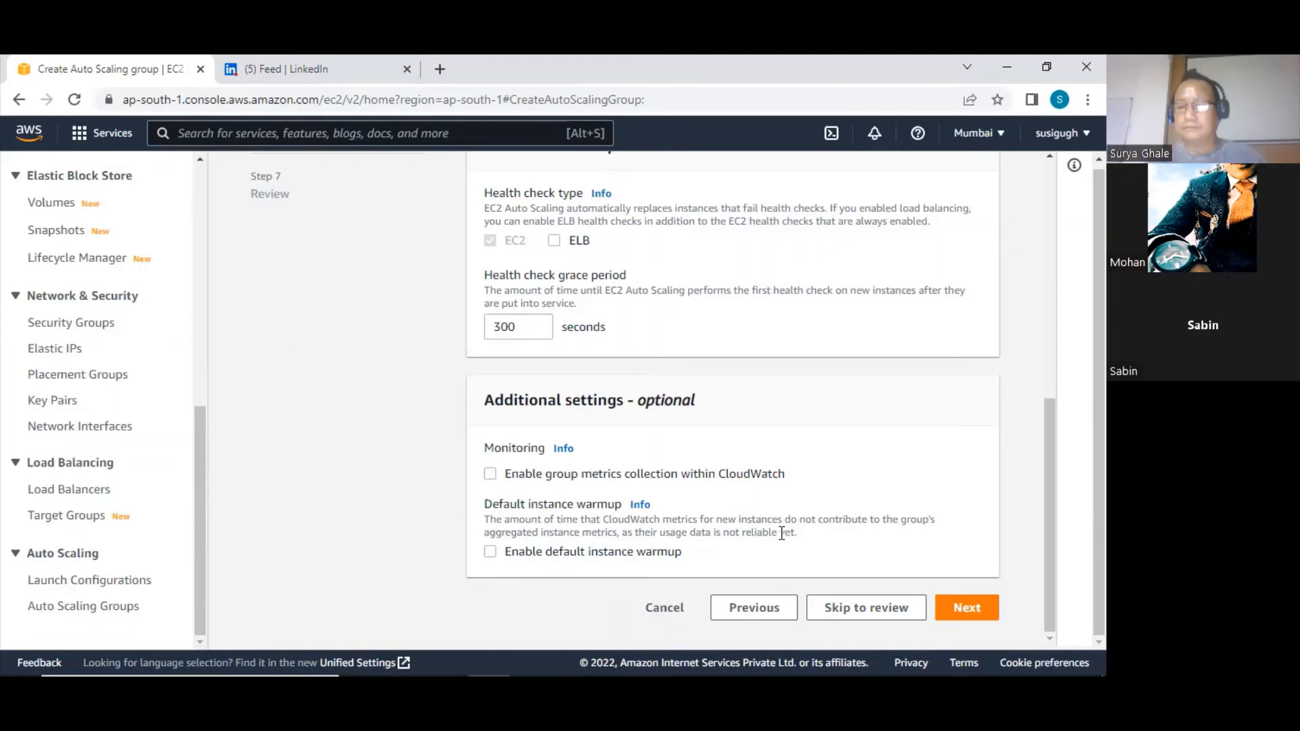
pyautogui.click(968, 608)
# Set the group size to a desired capacity of 3, a minimum of 1 and a maximum of 5
pyautogui.scroll(-3, 567, 472)
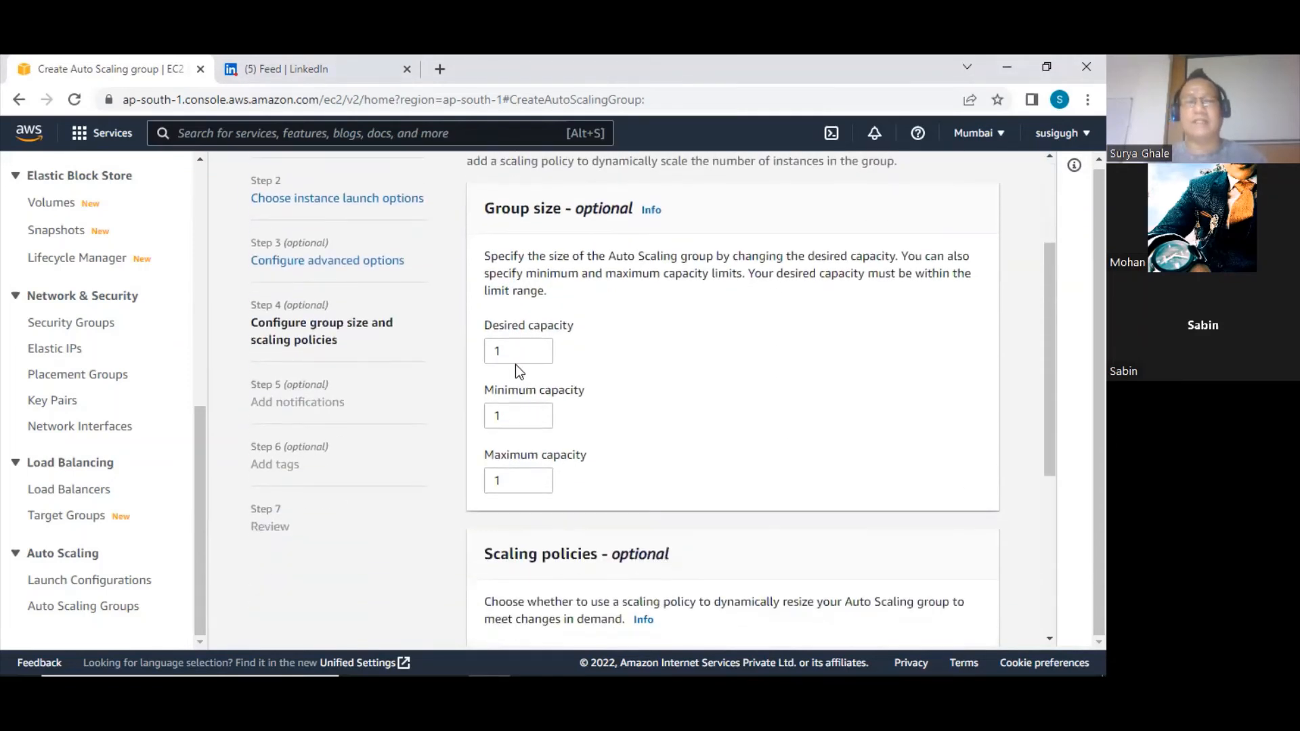
pyautogui.doubleClick(509, 352)
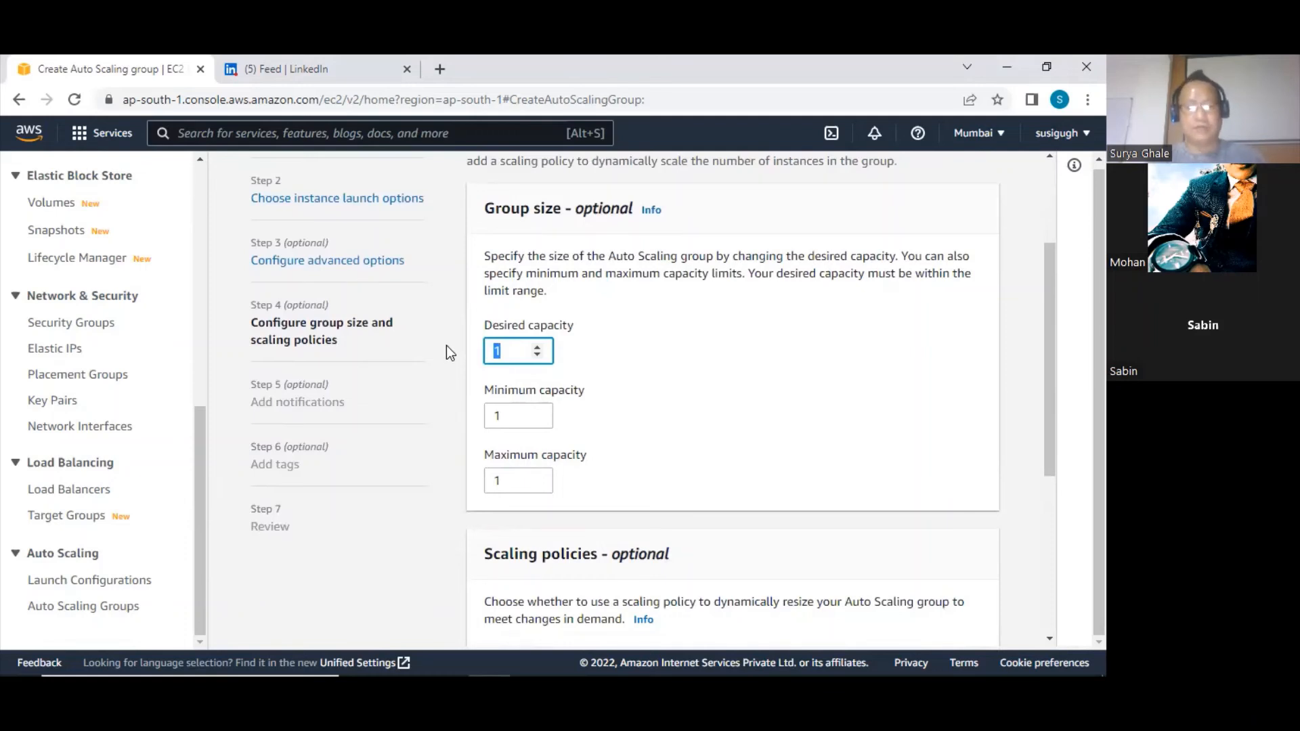
pyautogui.write('3')
pyautogui.click(503, 415)
pyautogui.doubleClick(503, 414)
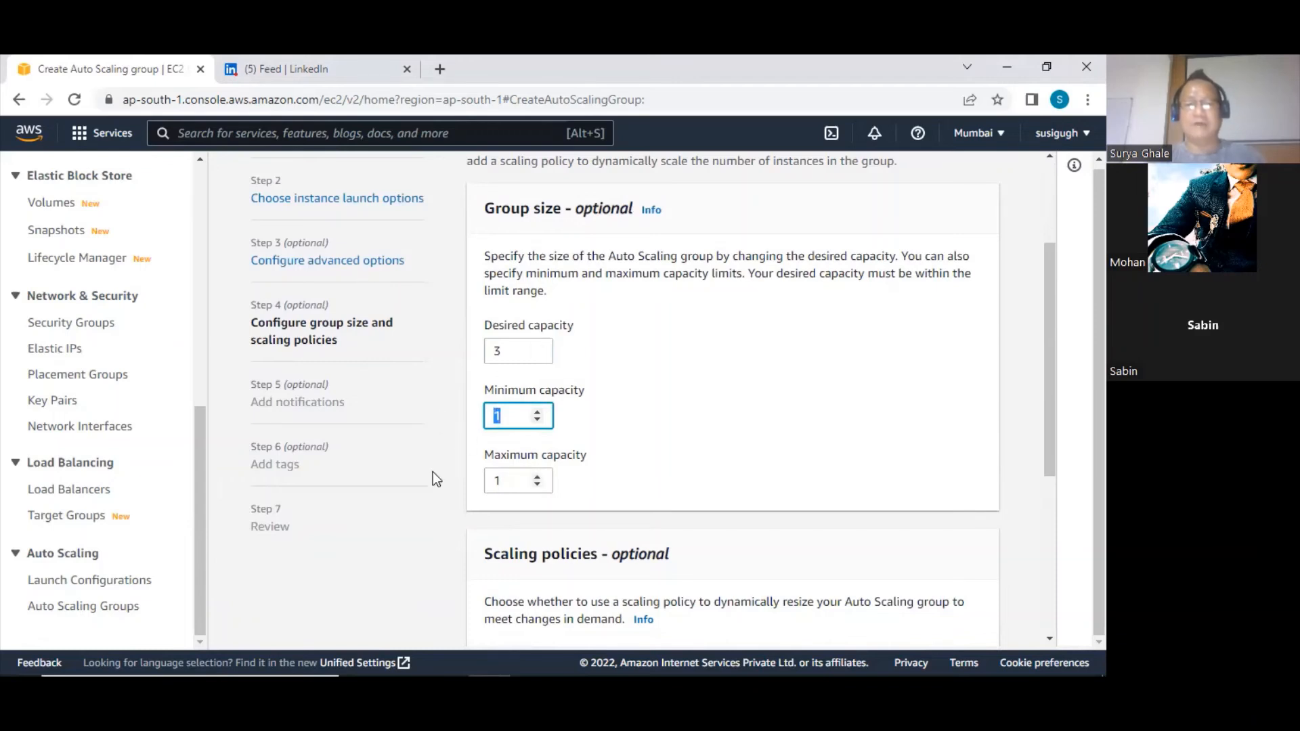
pyautogui.doubleClick(507, 481)
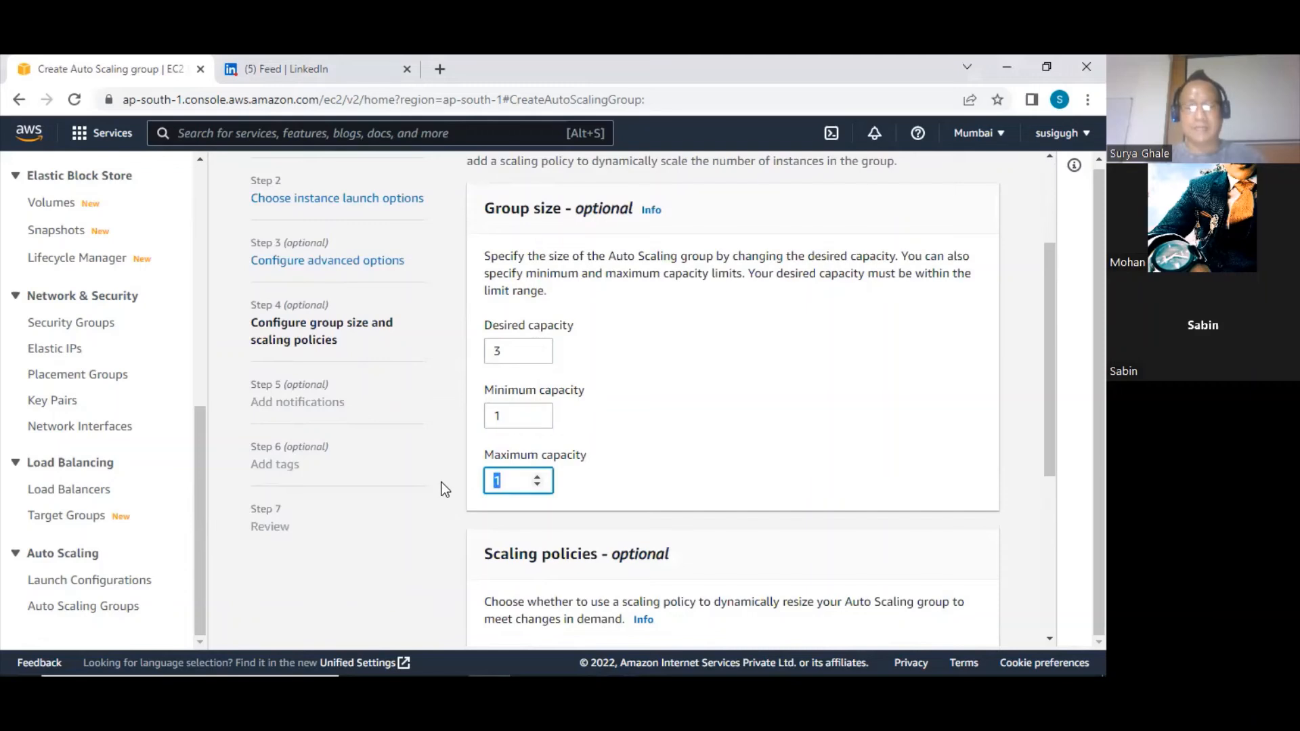
pyautogui.write('5')
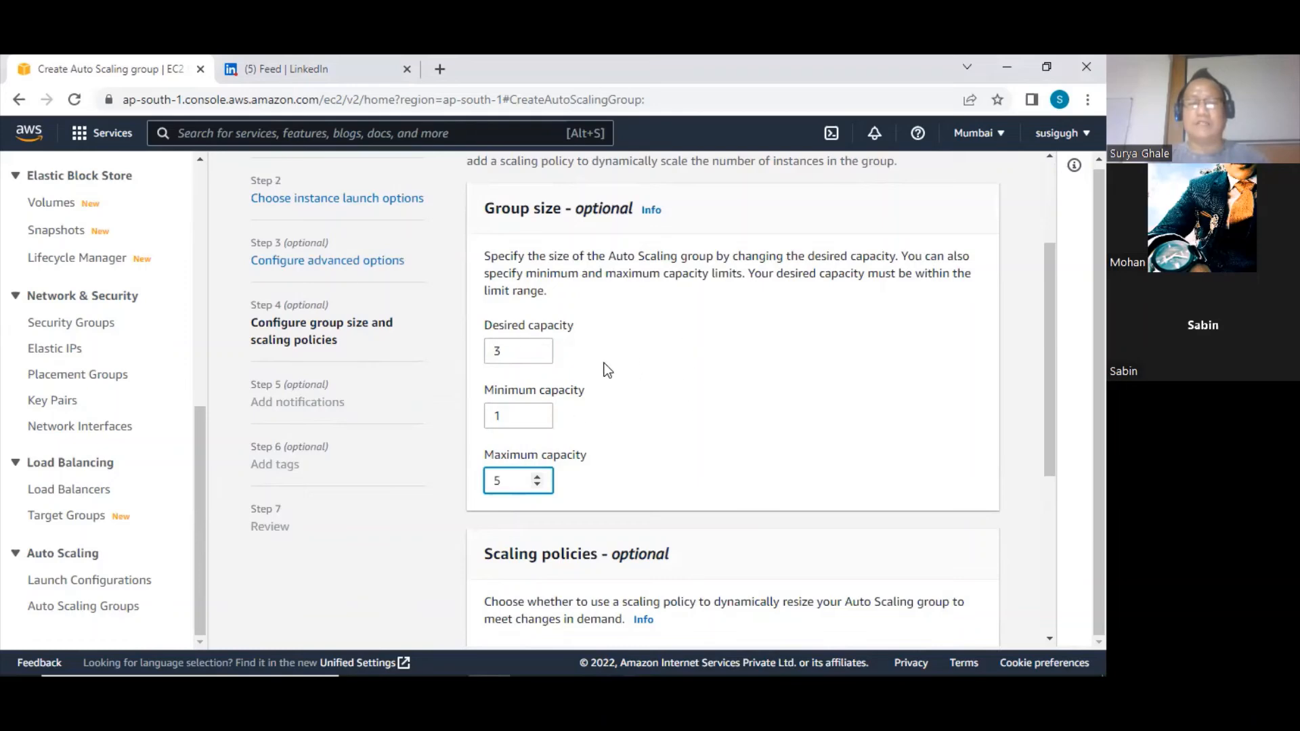
pyautogui.doubleClick(497, 350)
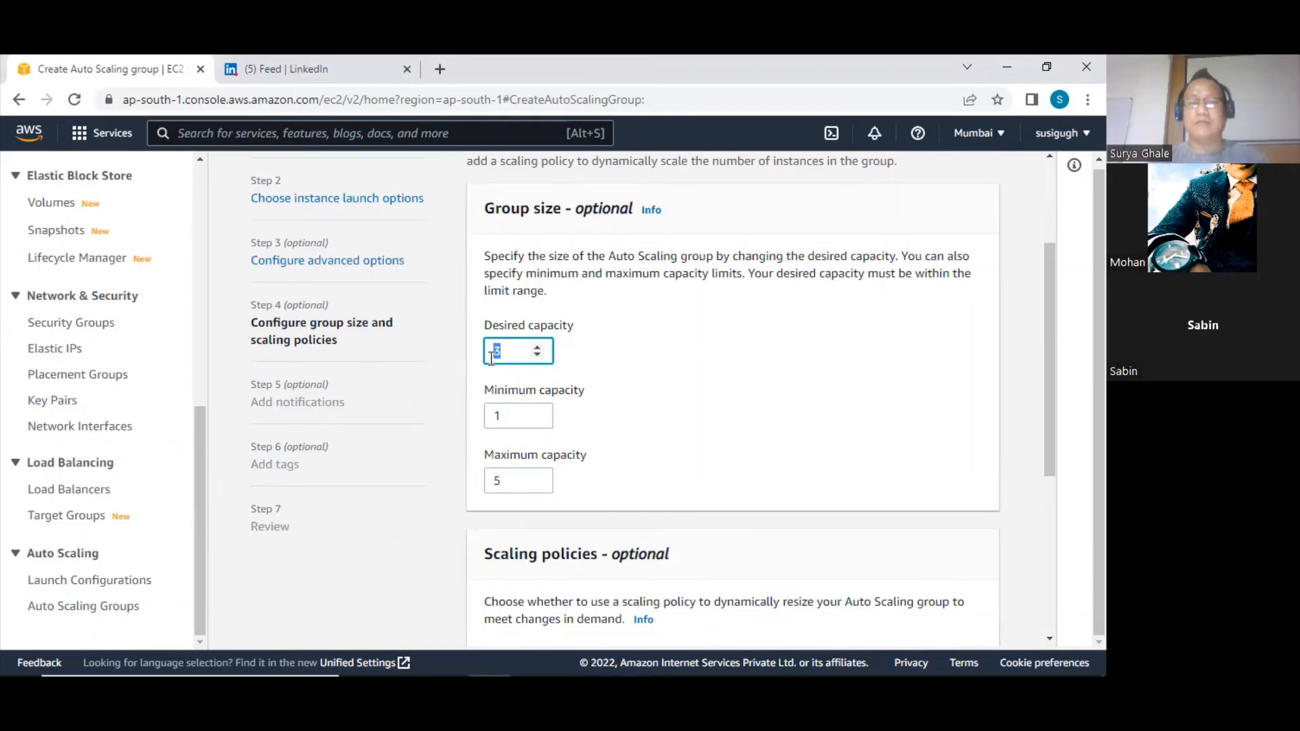
# Keep the scaling policy at None without scale-in protection, and continue past the notifications without adding any
pyautogui.scroll(-3, 638, 397)
pyautogui.scroll(-3, 636, 392)
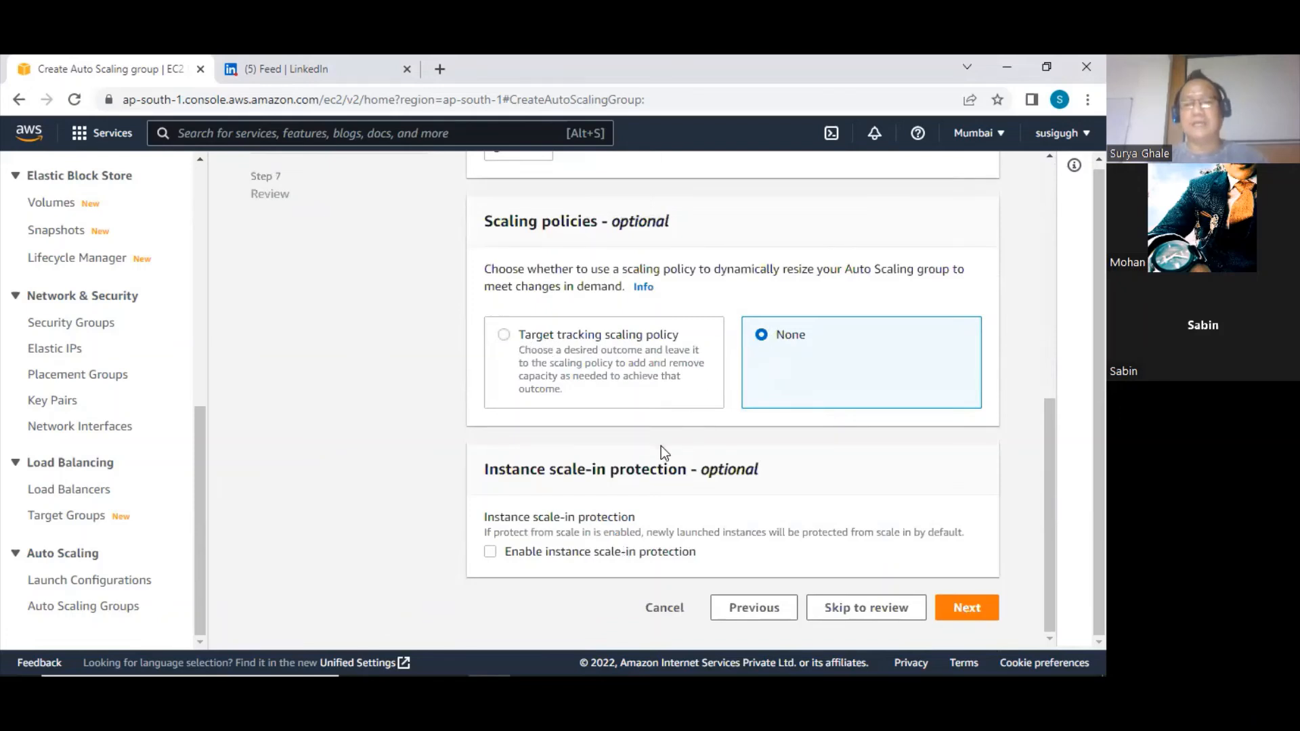
pyautogui.click(968, 607)
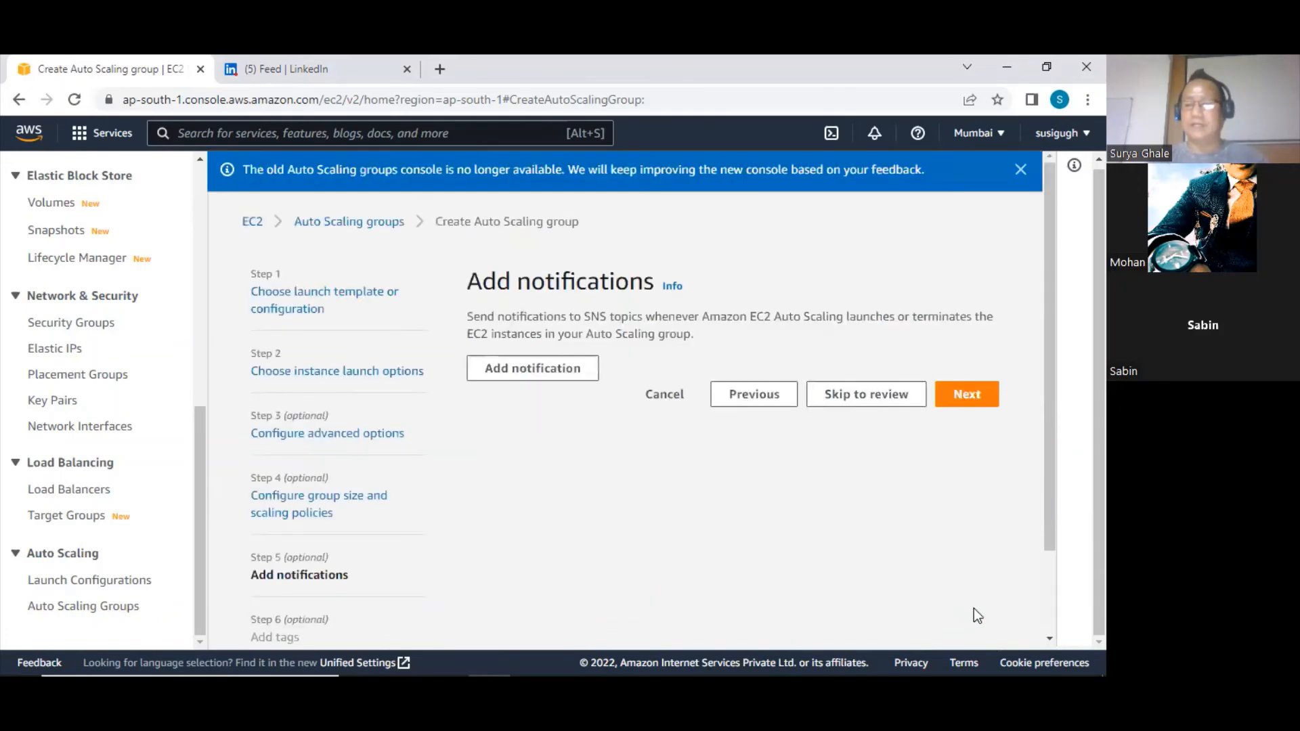
pyautogui.scroll(-2, 755, 514)
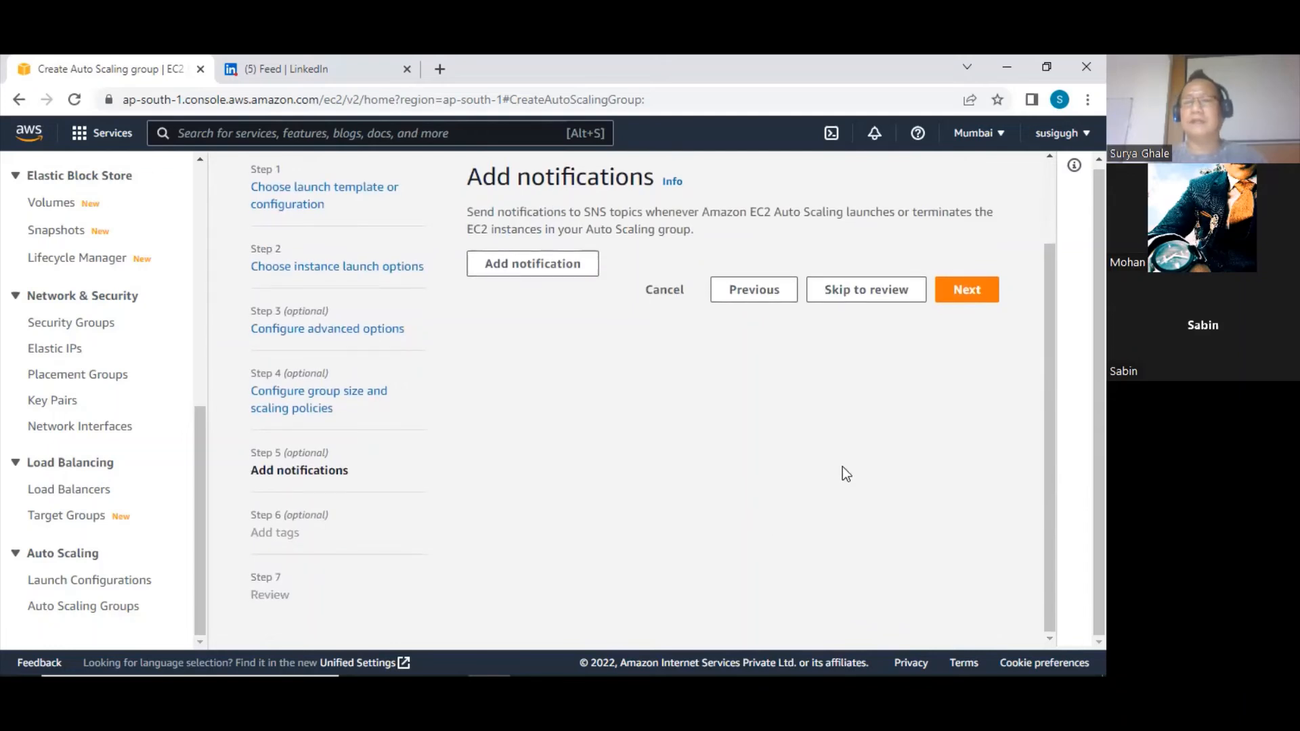
pyautogui.click(966, 289)
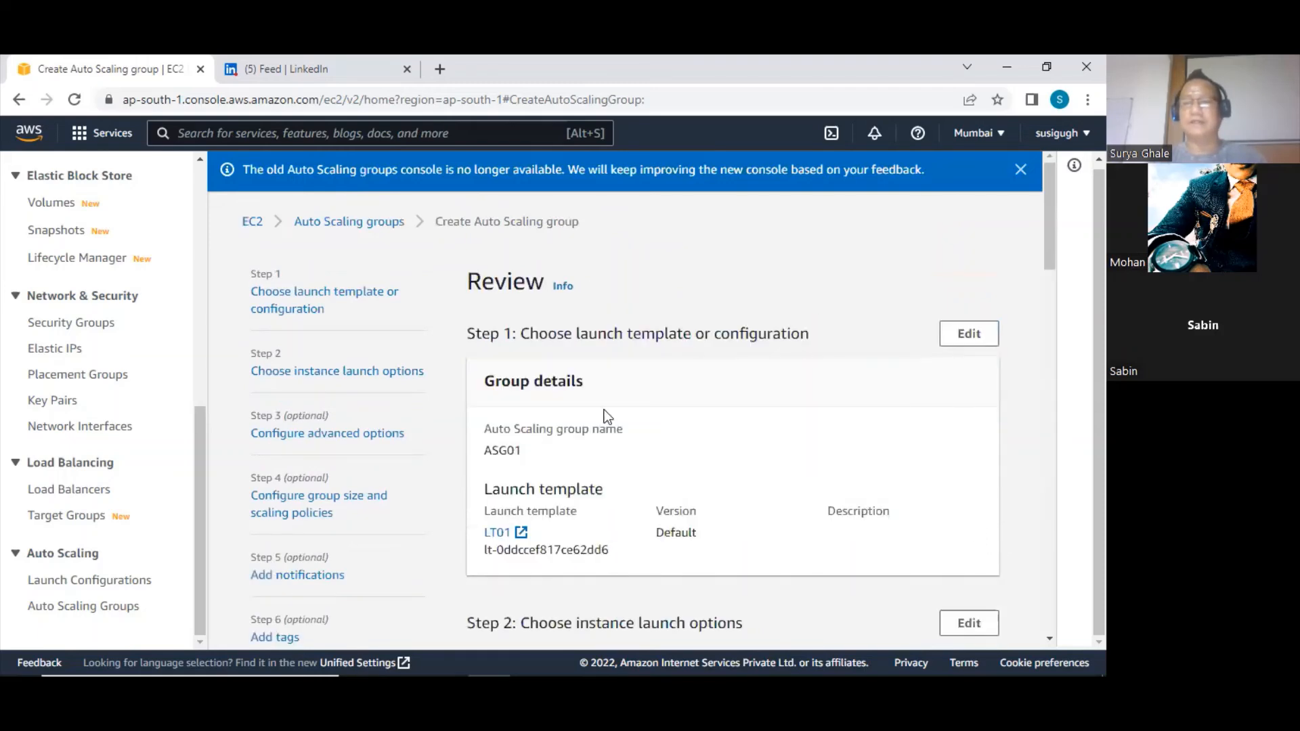
# Review the ASG01 settings, create the Auto Scaling group and dismiss the two blue information banners
pyautogui.scroll(-15, 593, 390)
pyautogui.scroll(-5, 592, 390)
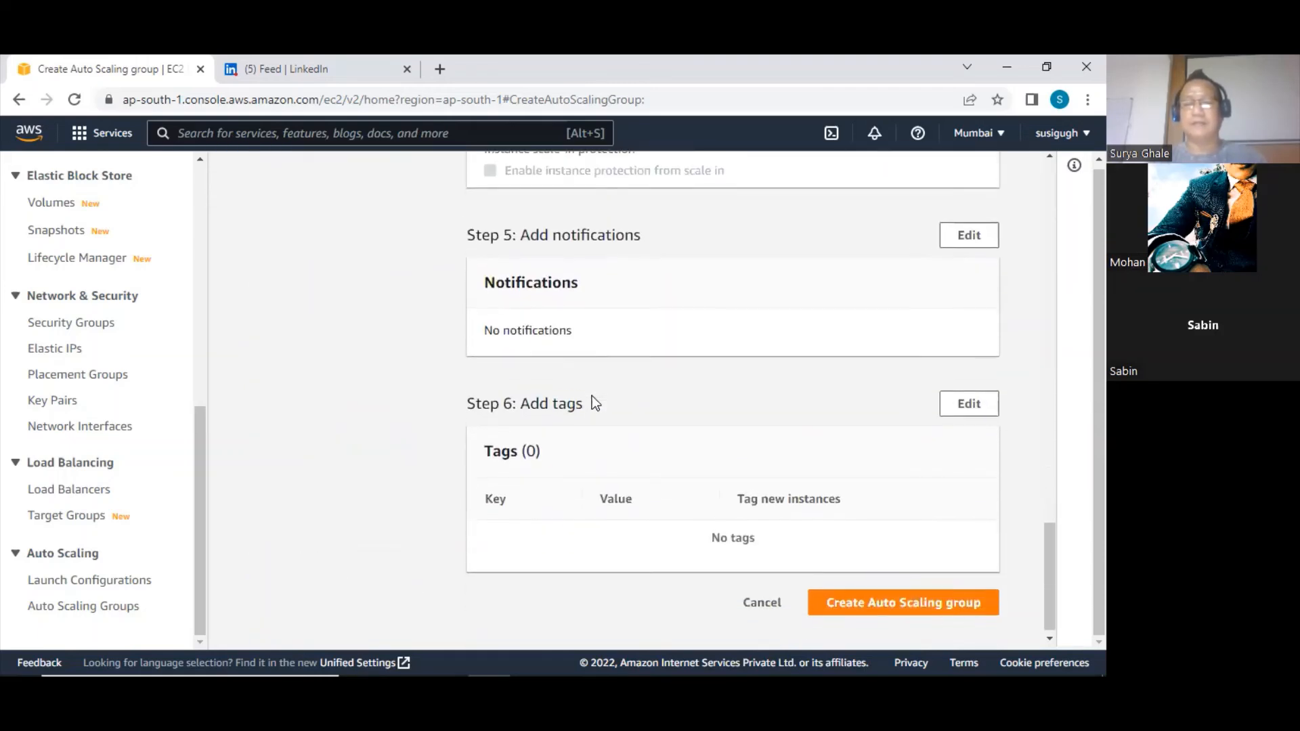
pyautogui.click(983, 599)
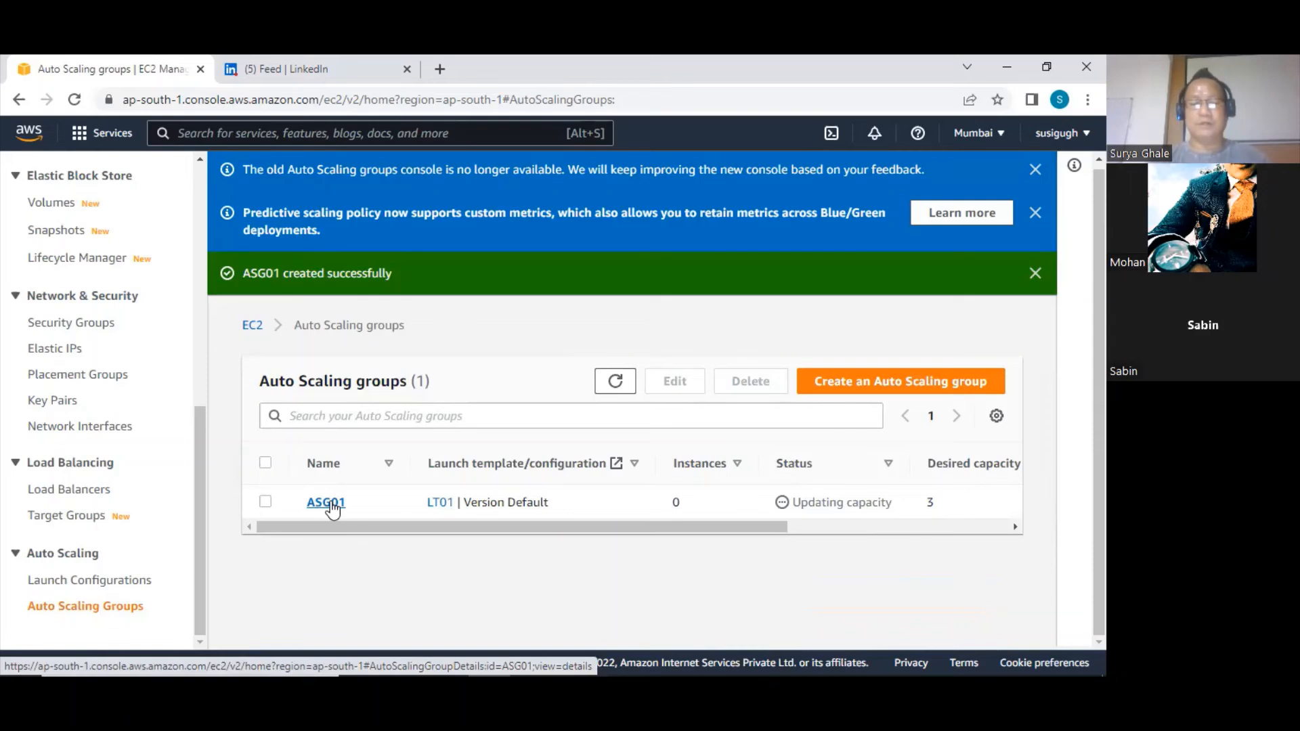
pyautogui.click(1035, 169)
pyautogui.click(1035, 169)
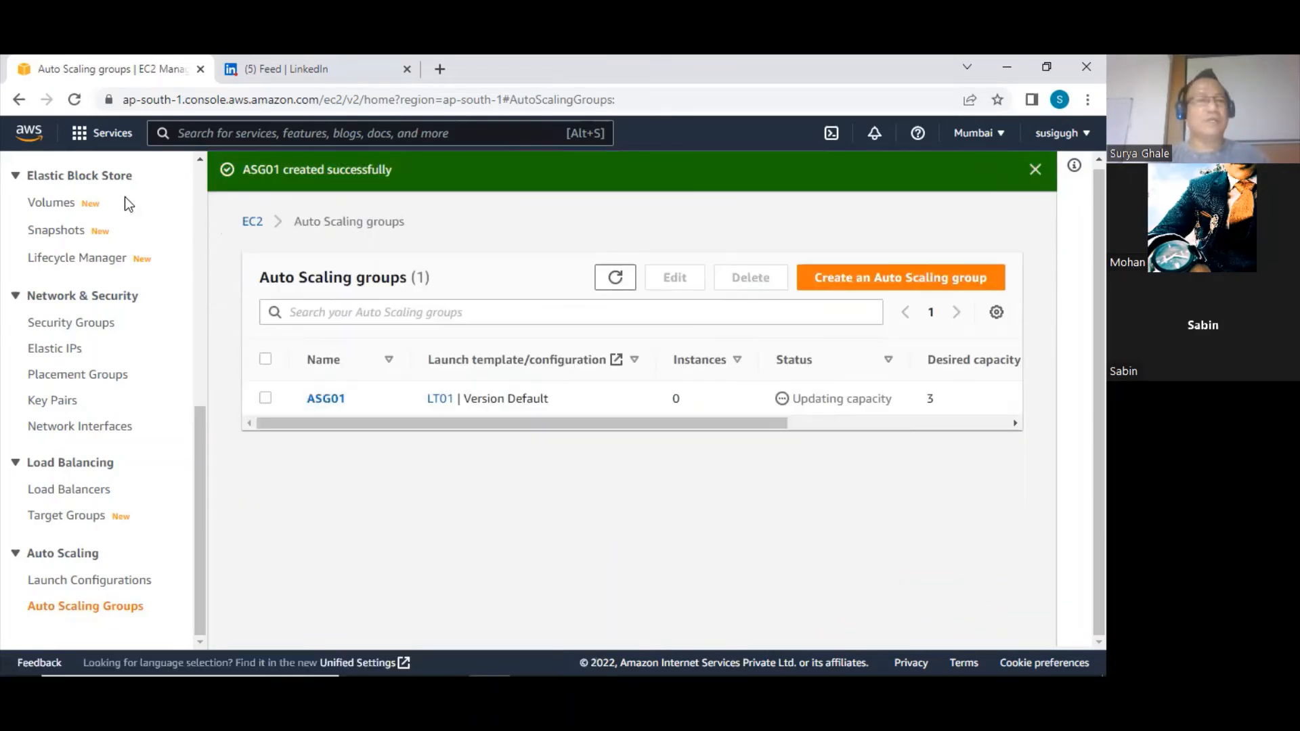
# Open the running instances from the EC2 Dashboard and remove the running-state filter to list all instances
pyautogui.scroll(7, 141, 237)
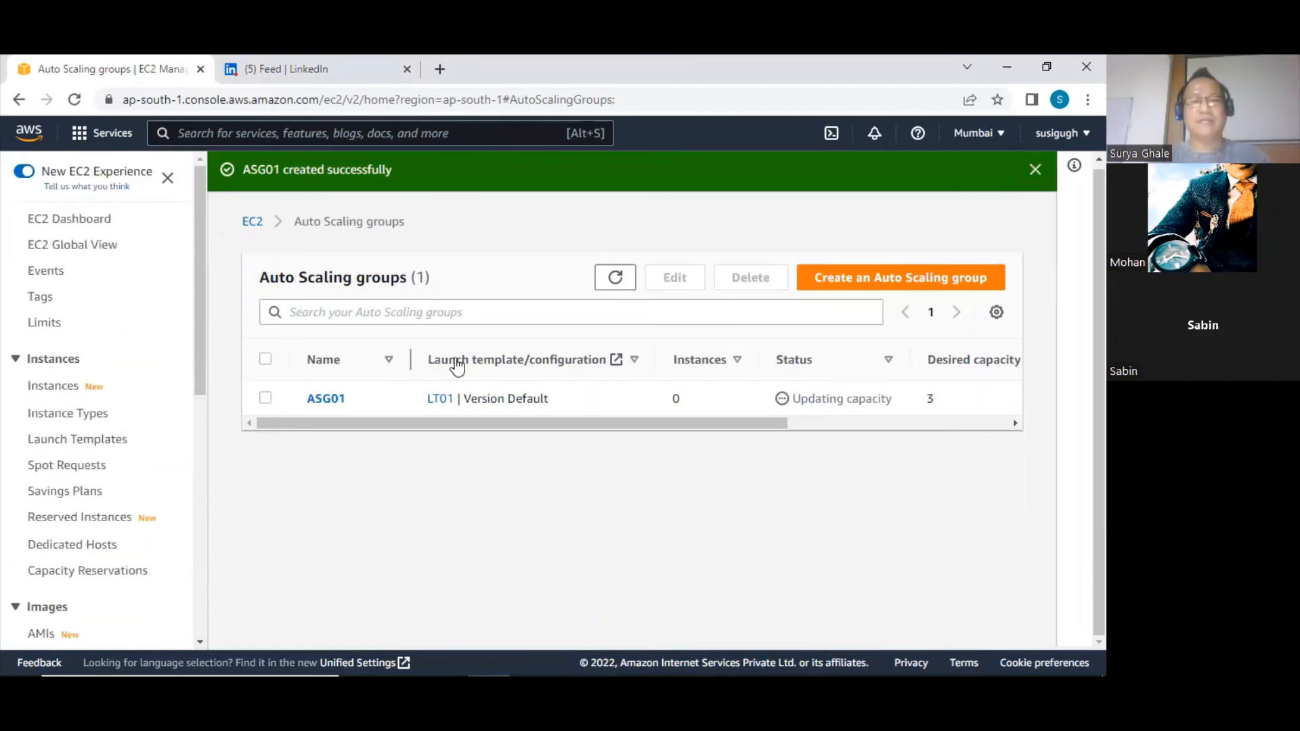
pyautogui.click(65, 222)
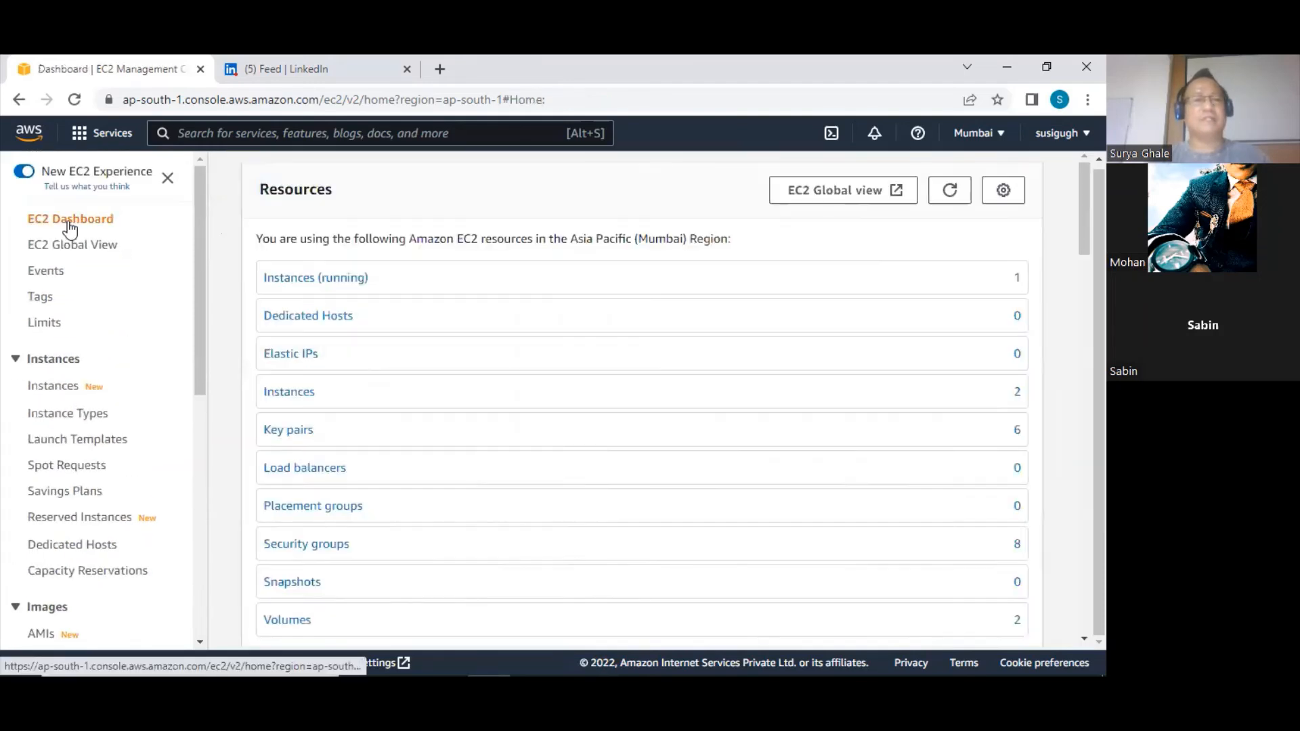
pyautogui.click(347, 277)
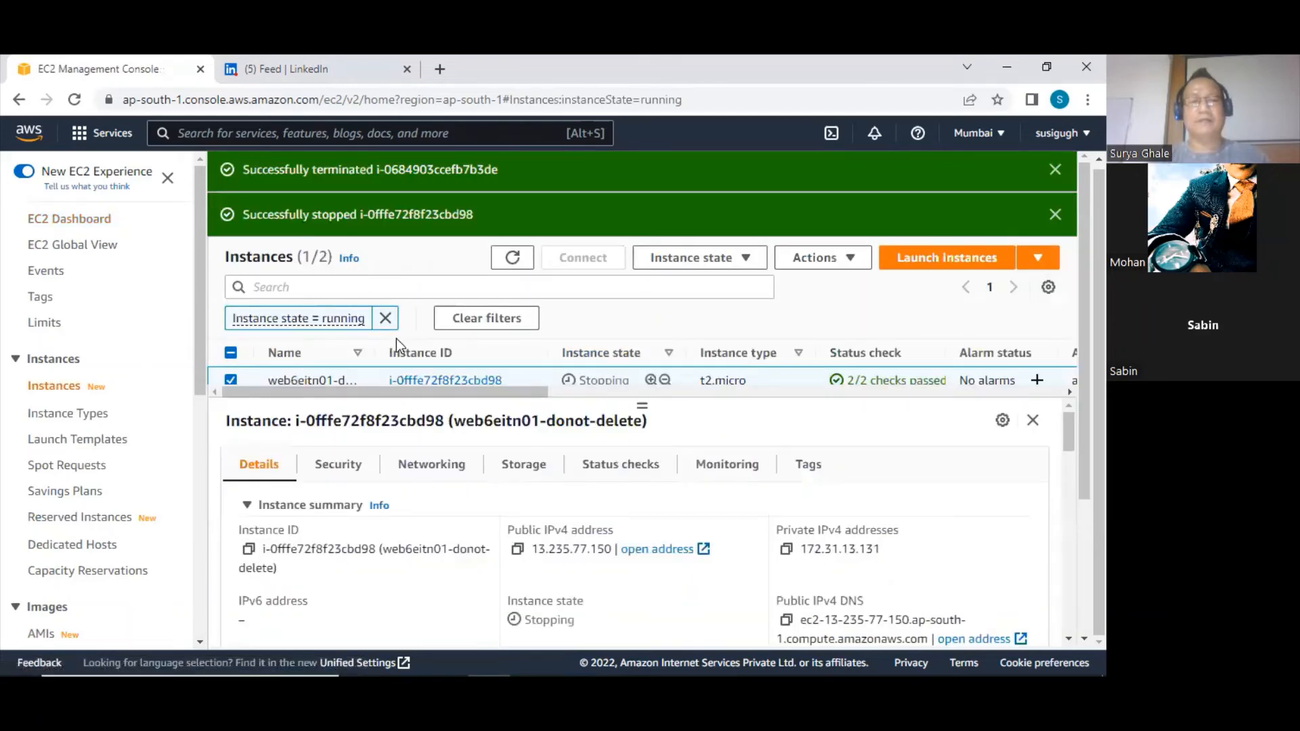
pyautogui.click(381, 319)
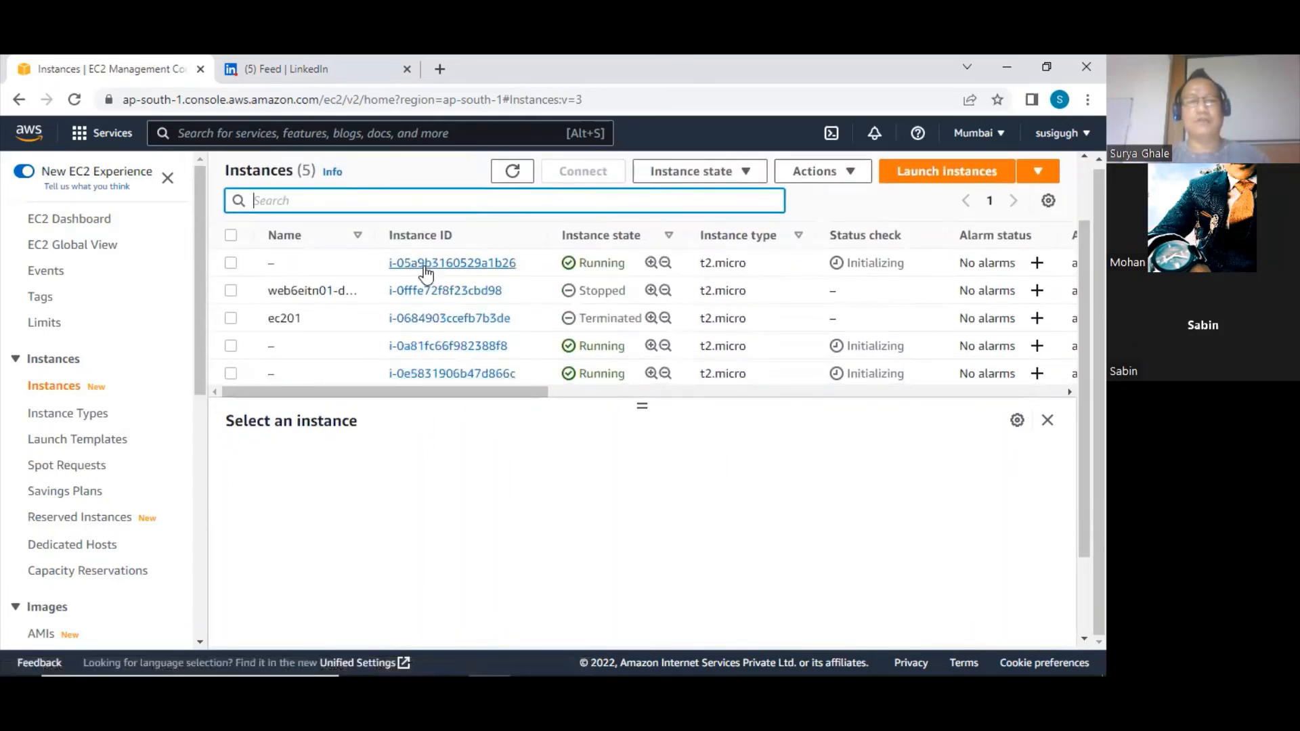
# Select the three unnamed running instances to examine their state and status checks, and clear the selection again
pyautogui.click(235, 269)
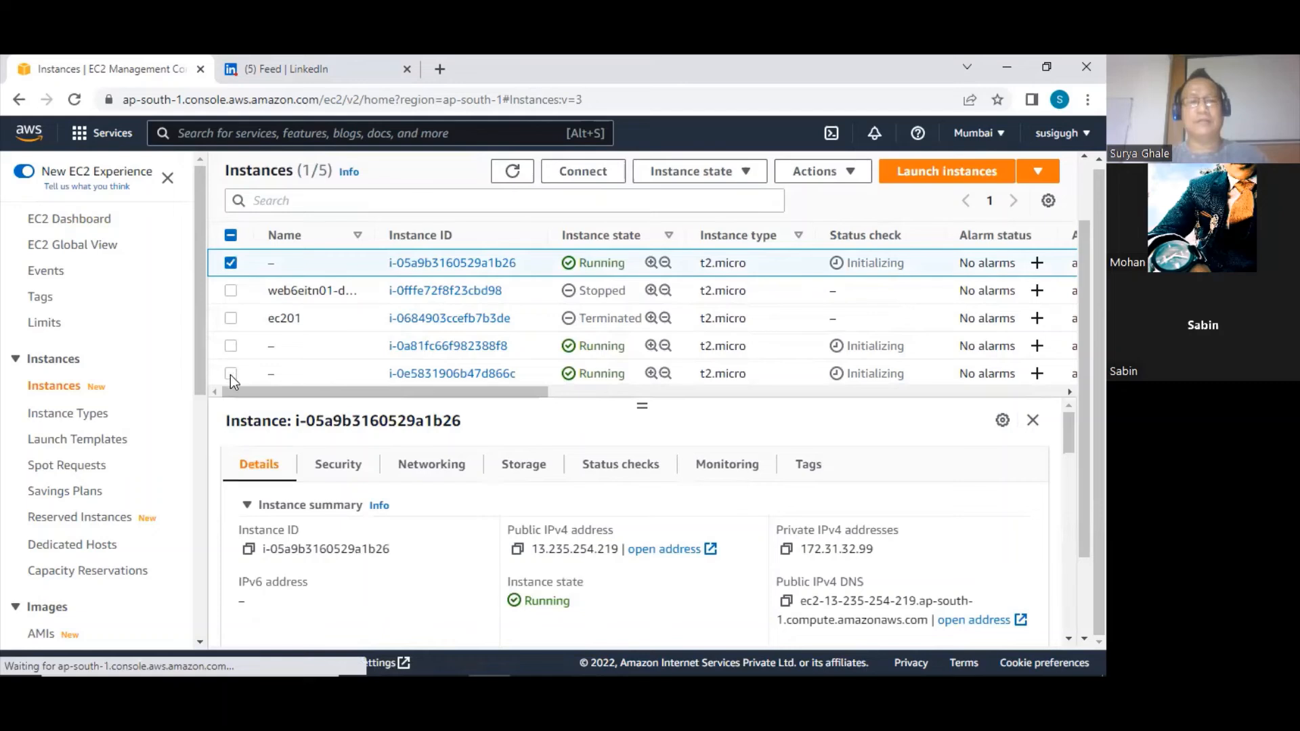
pyautogui.click(231, 346)
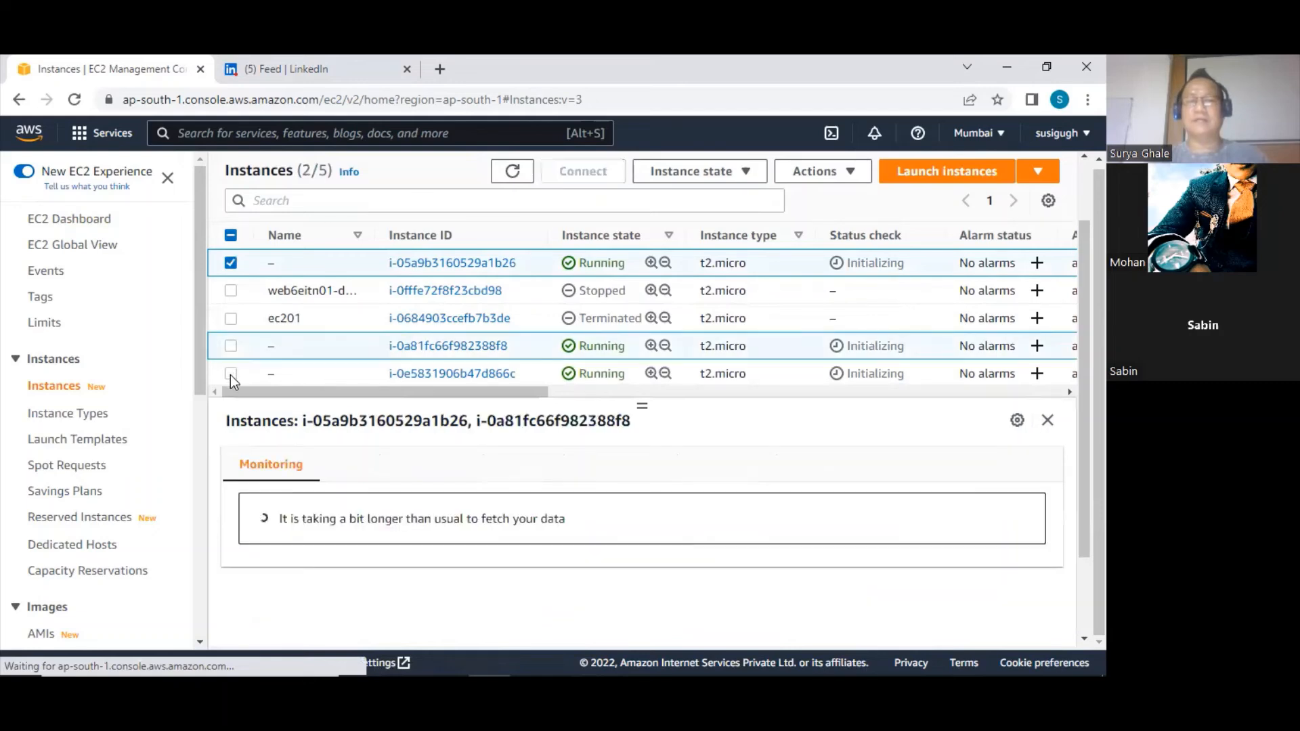
pyautogui.click(870, 378)
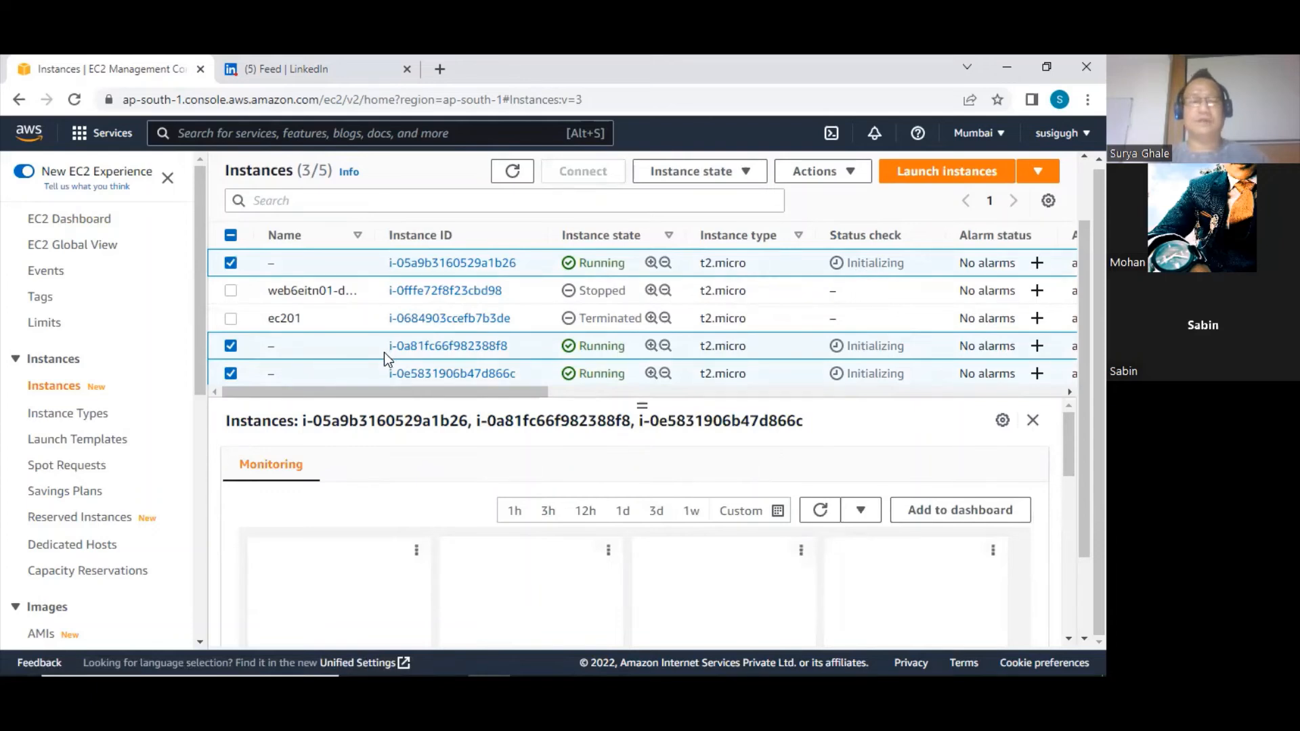
pyautogui.click(231, 263)
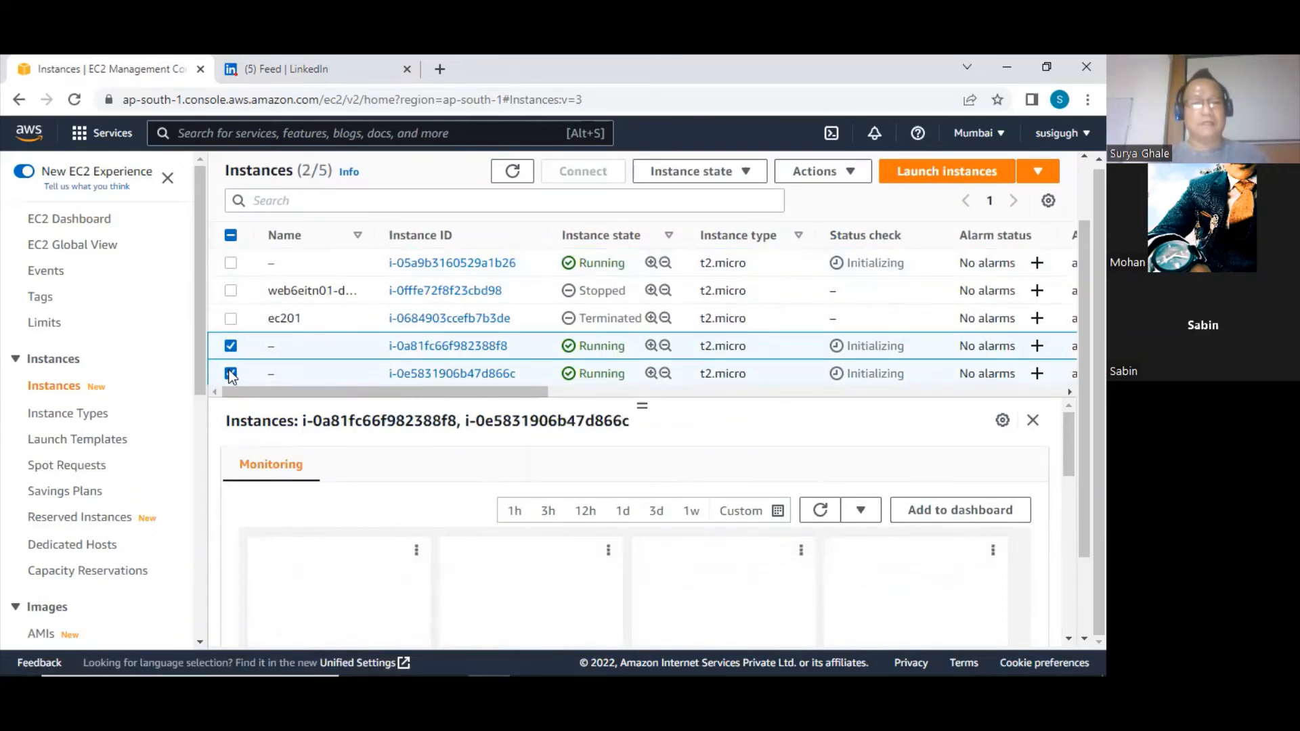
pyautogui.click(230, 346)
pyautogui.click(231, 374)
# Open Auto Scaling group ASG01 and examine its instances' lifecycle, launch template, availability zone and health status
pyautogui.scroll(-6, 116, 521)
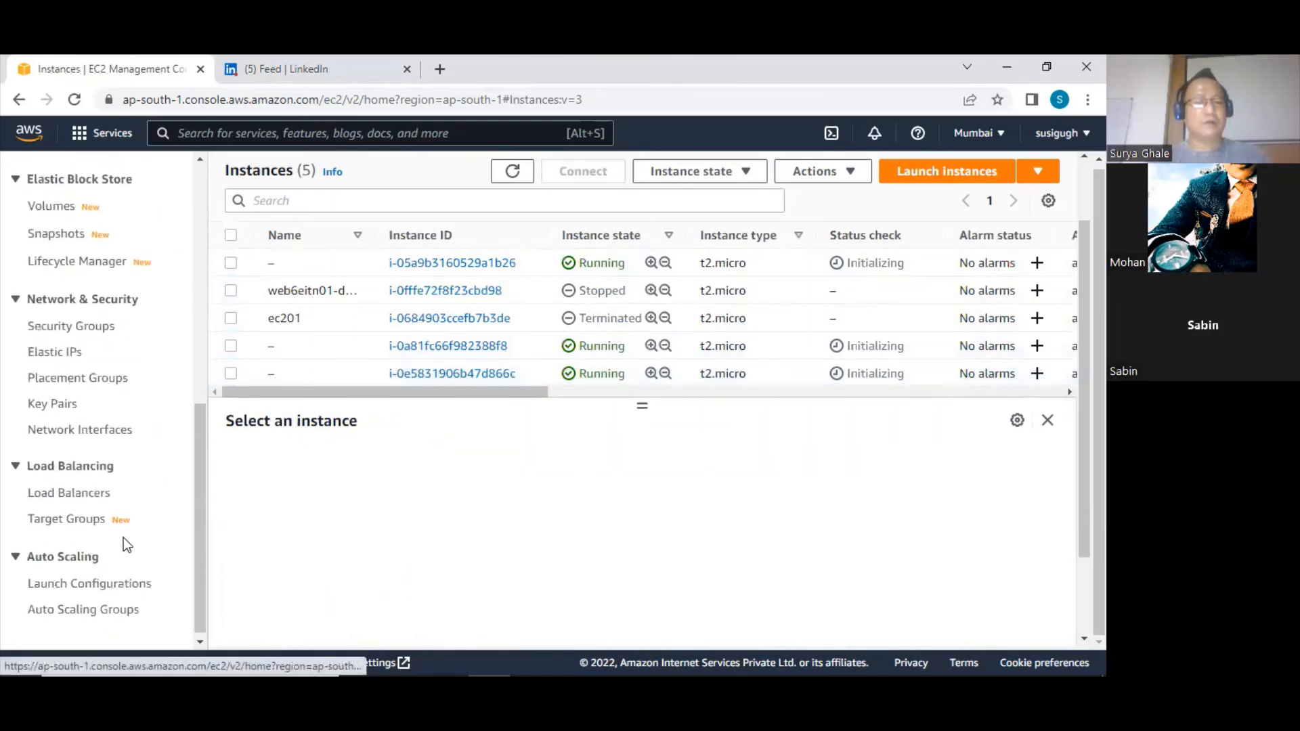
pyautogui.click(86, 607)
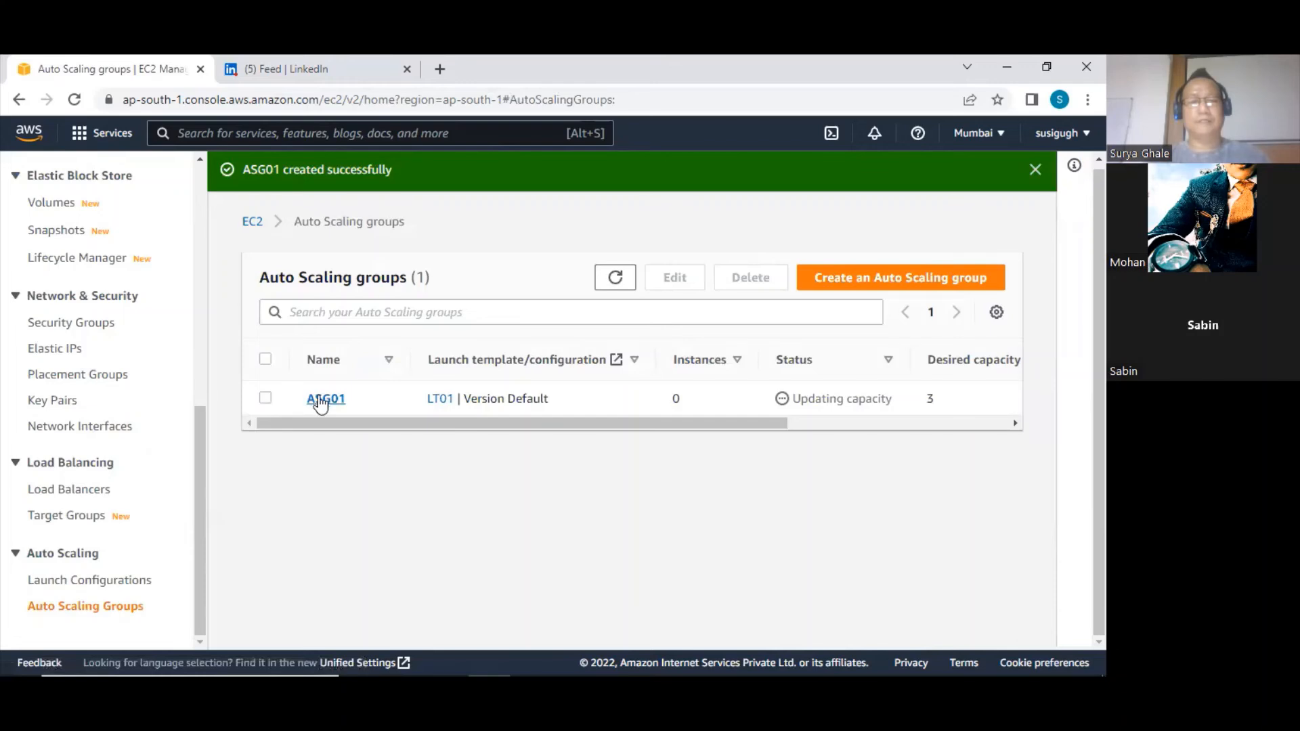
pyautogui.click(325, 398)
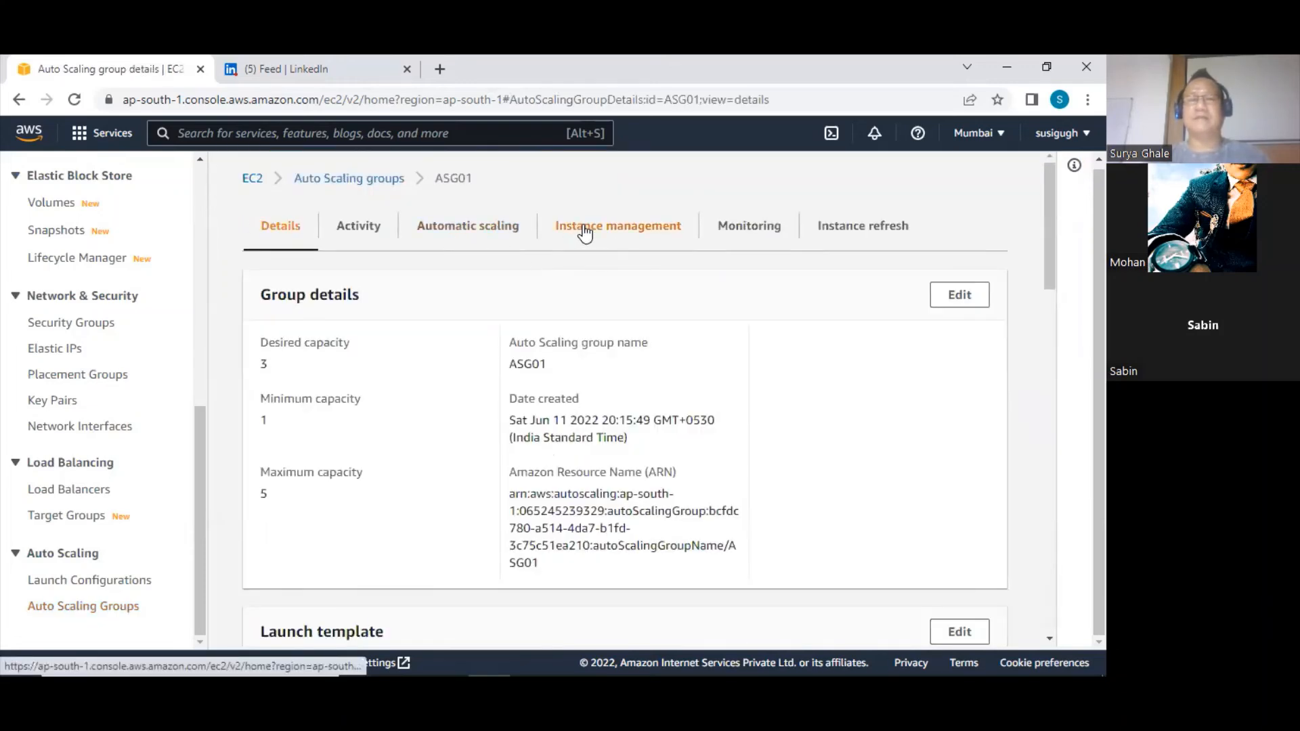
pyautogui.click(582, 232)
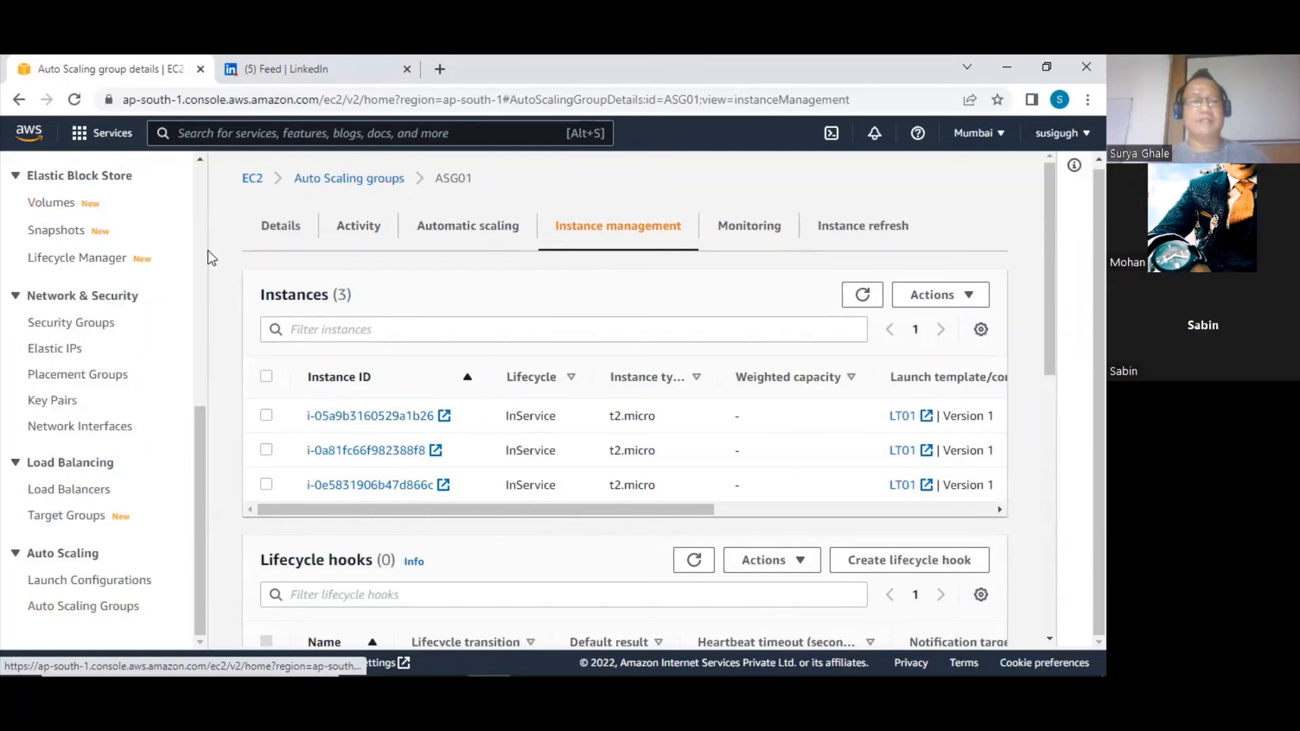
pyautogui.moveTo(696, 509); pyautogui.dragTo(936, 529)
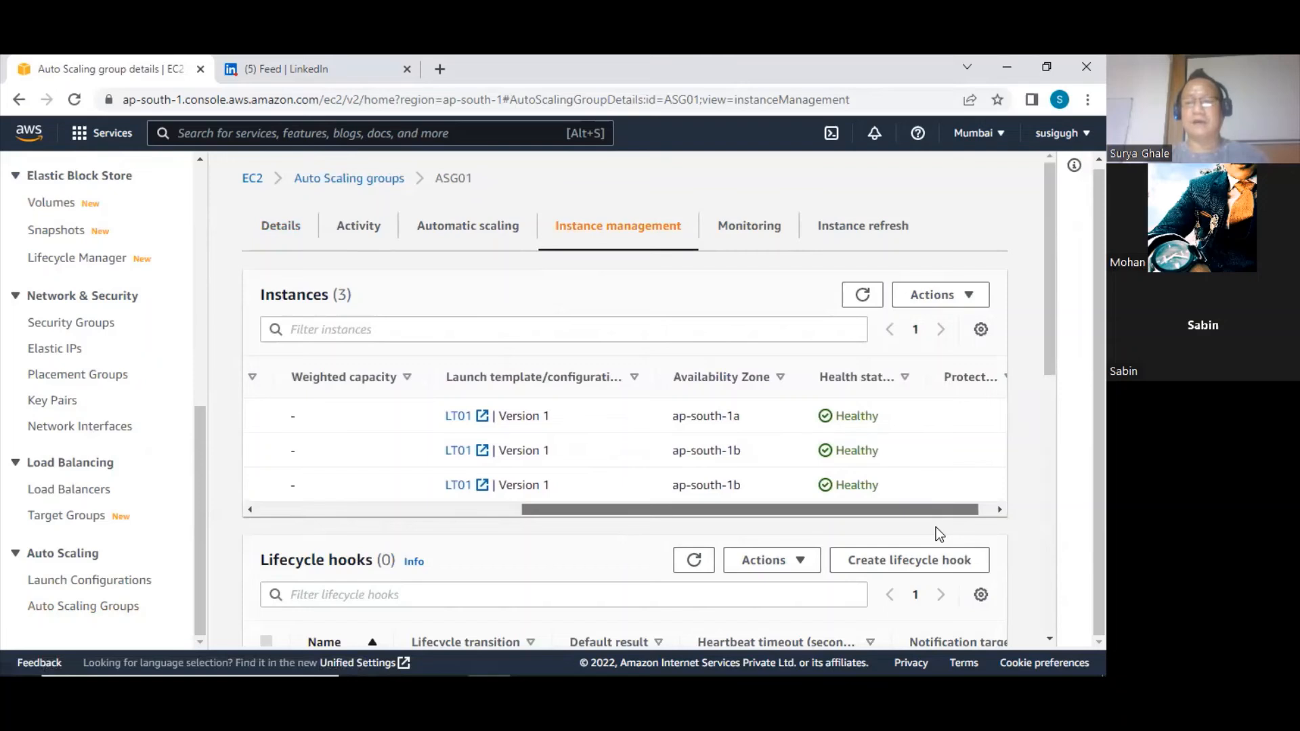
pyautogui.moveTo(774, 513); pyautogui.dragTo(388, 524)
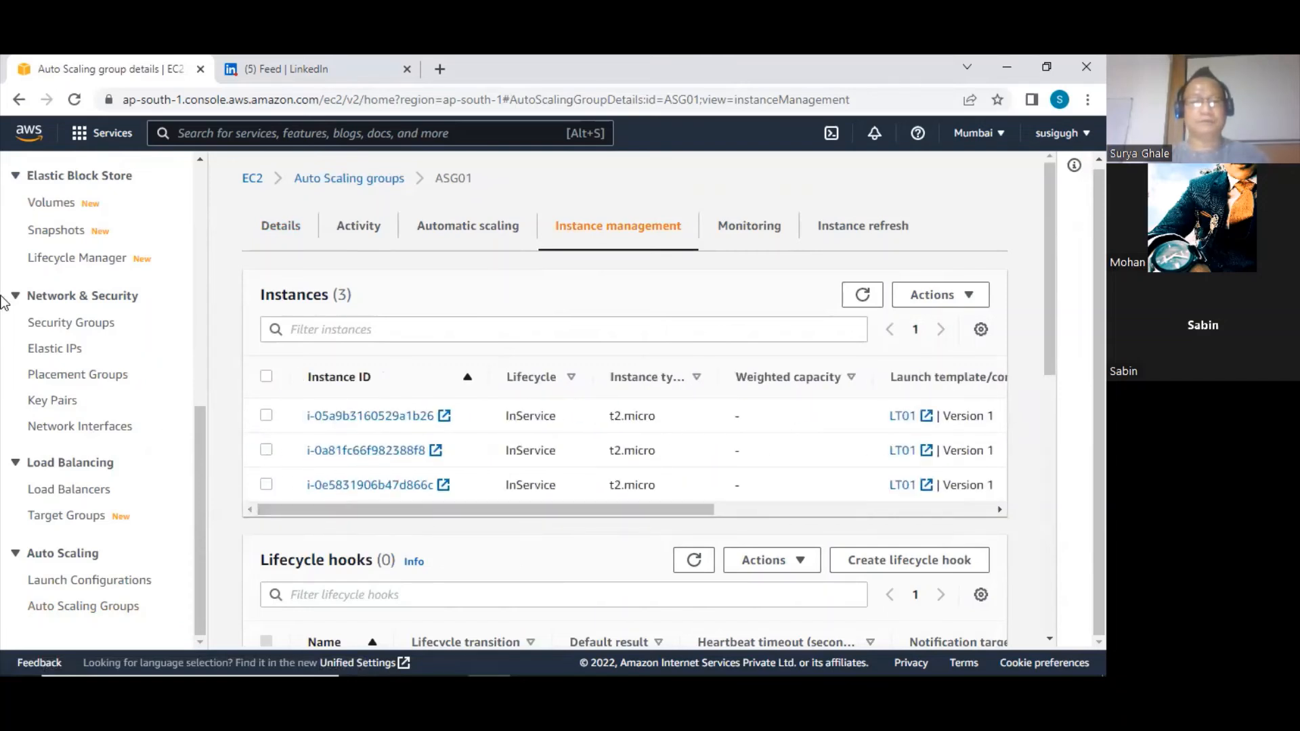
# Return to the list of running instances from the EC2 Dashboard and select instance i-0a81fc66f982388f8
pyautogui.scroll(8, 86, 216)
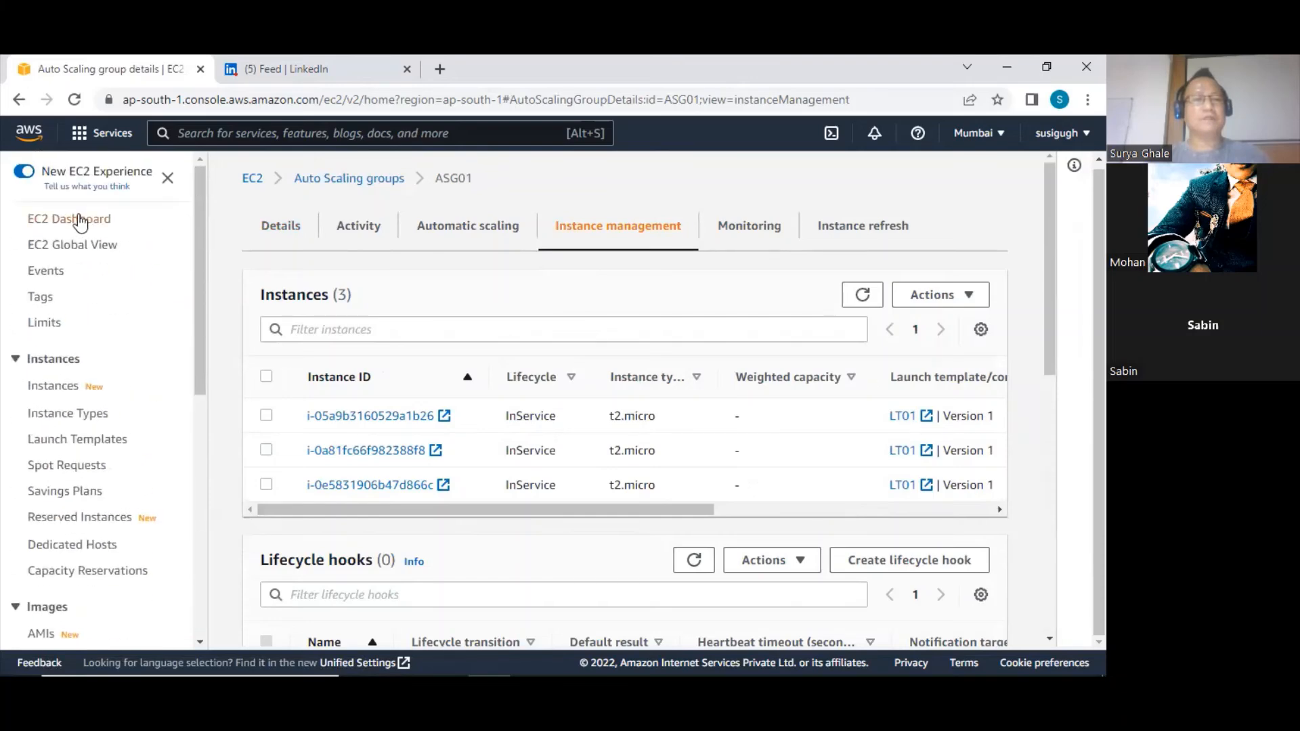
pyautogui.click(77, 218)
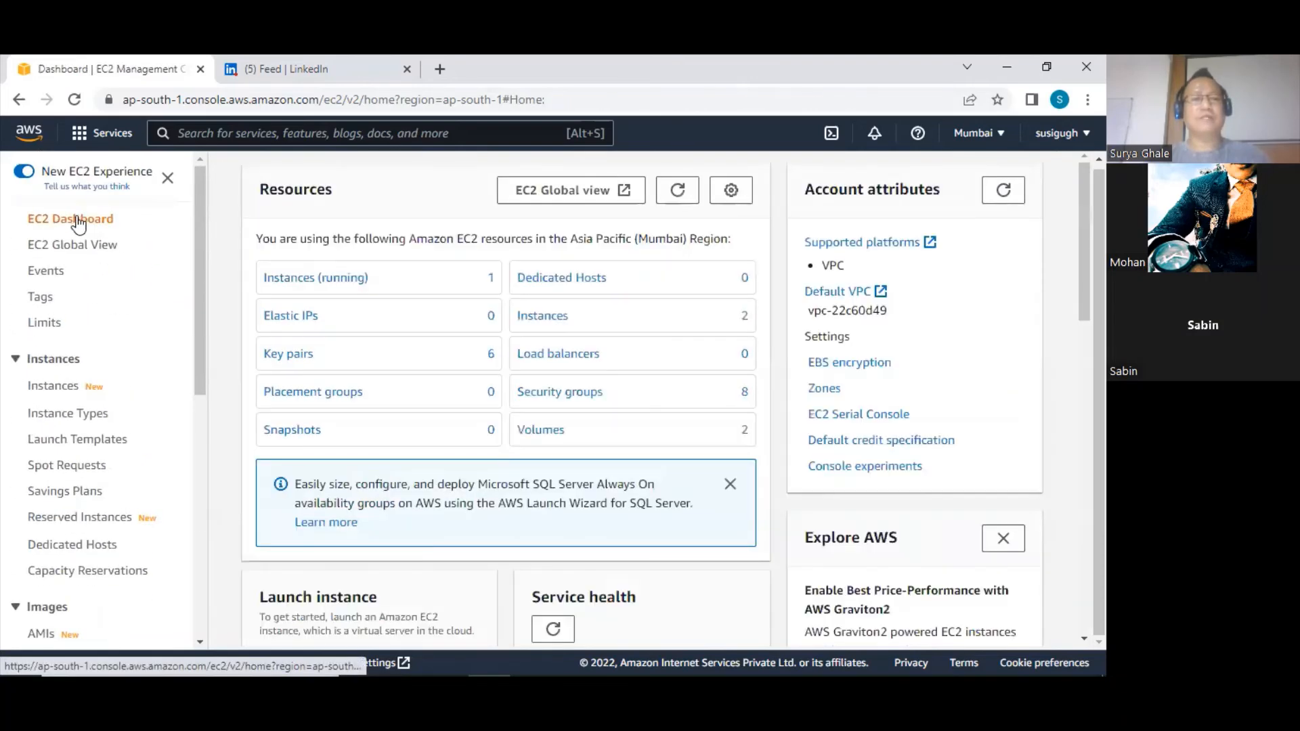
pyautogui.click(330, 279)
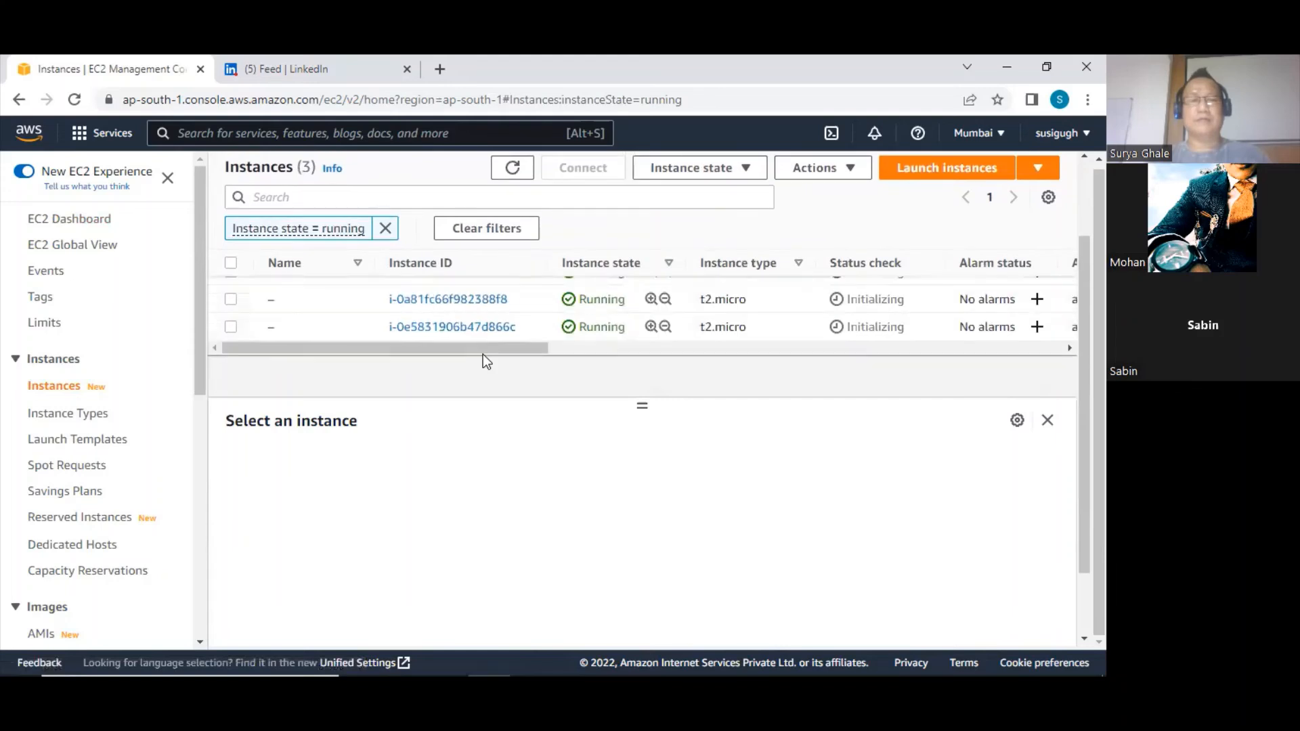
pyautogui.click(231, 299)
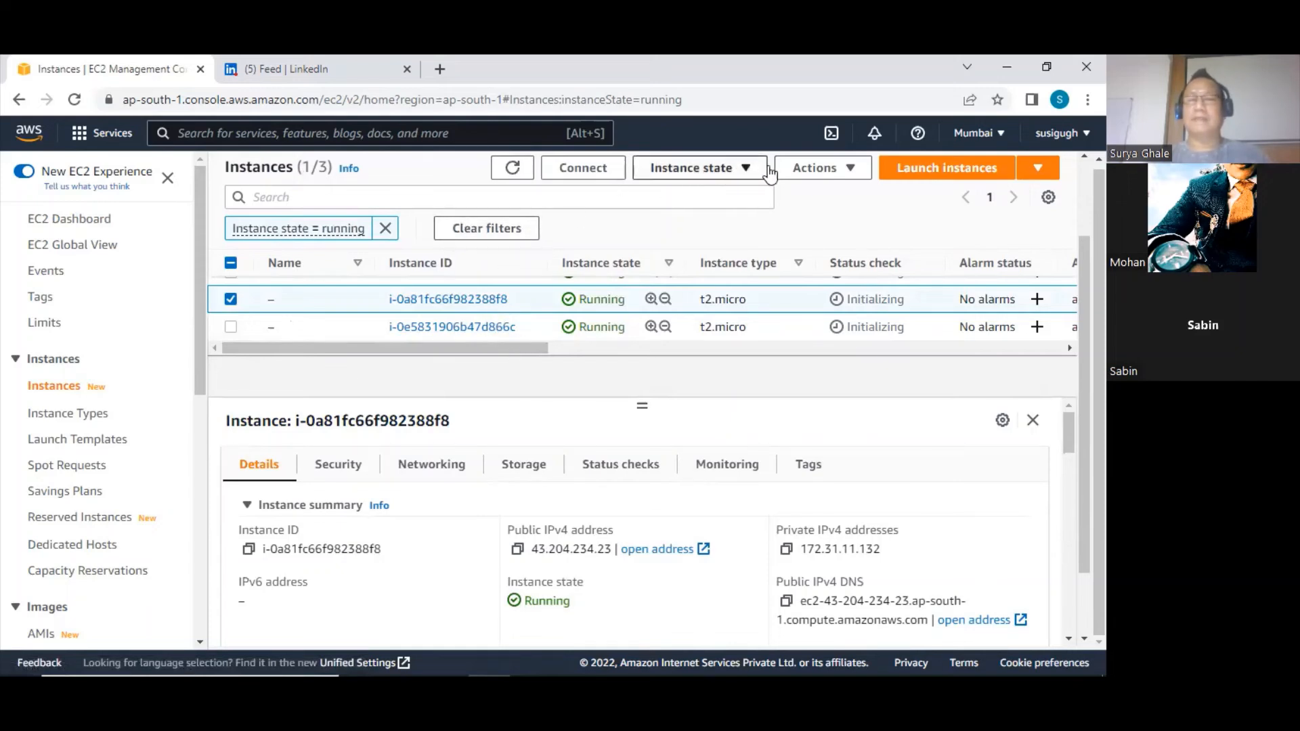
pyautogui.click(737, 175)
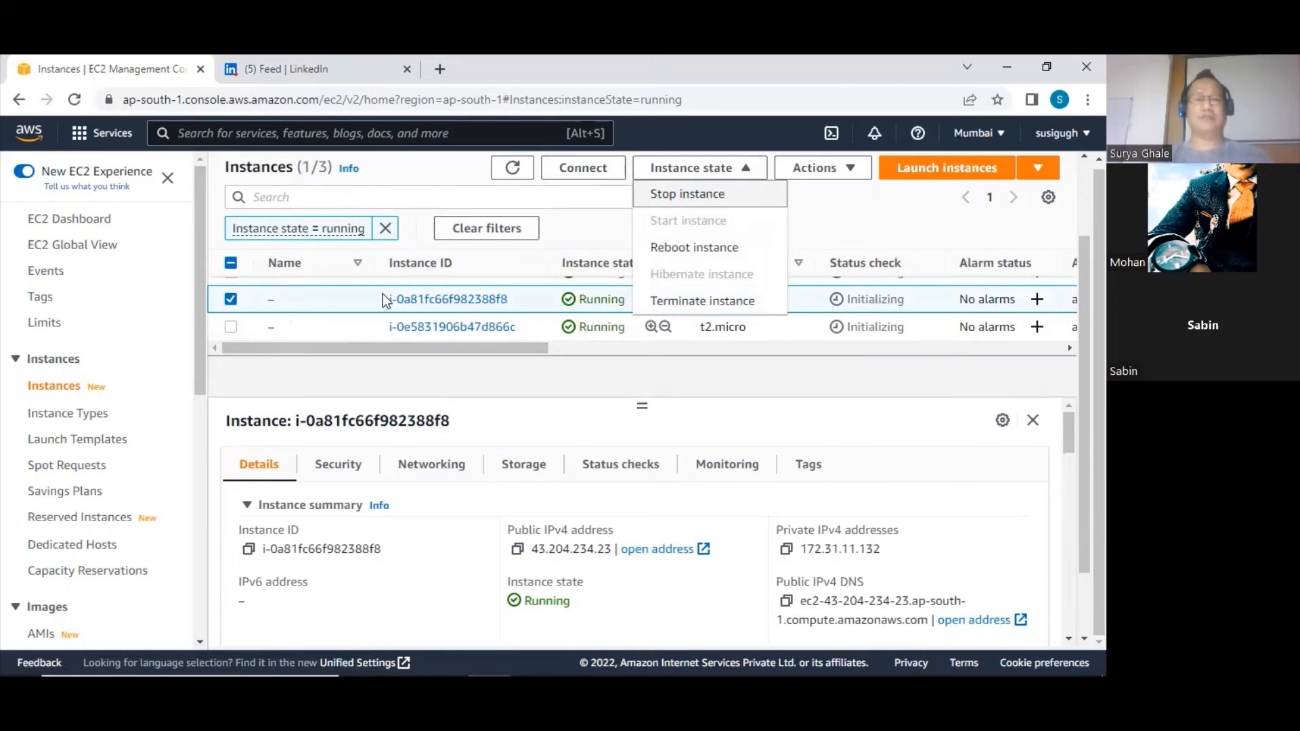
pyautogui.click(348, 303)
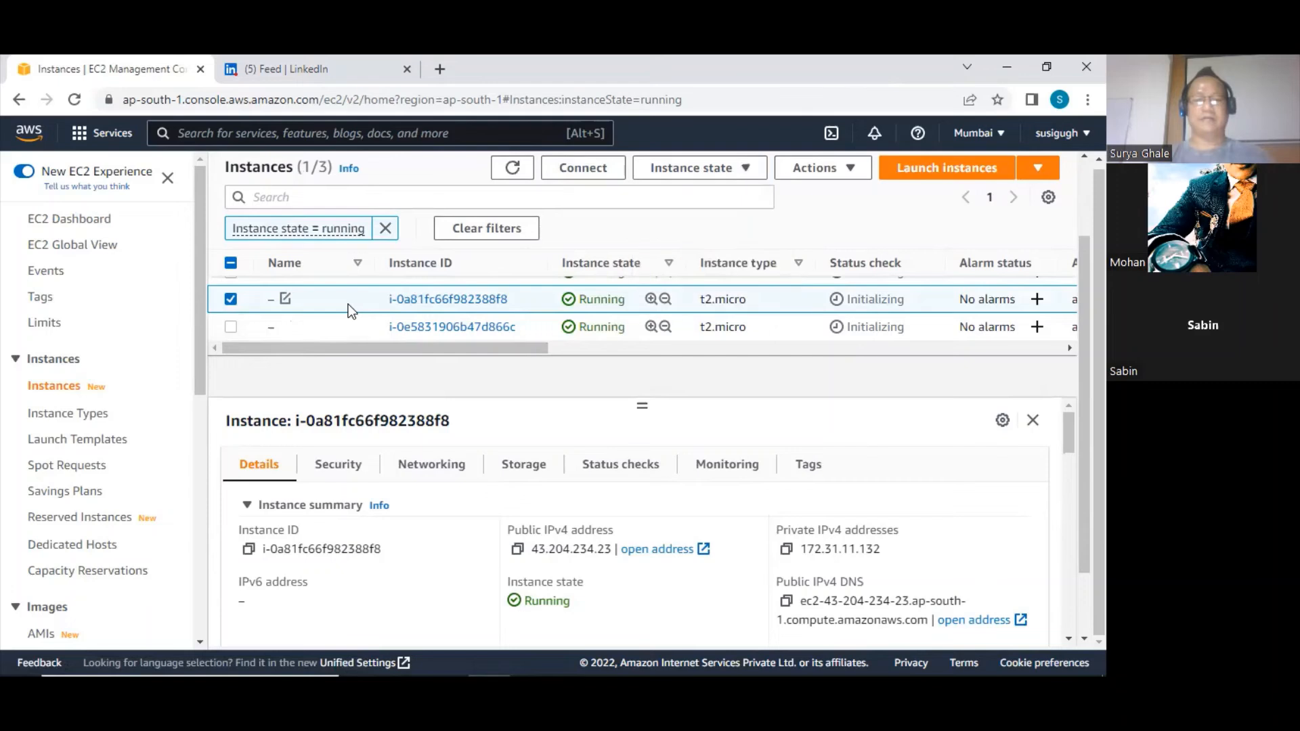
pyautogui.click(285, 299)
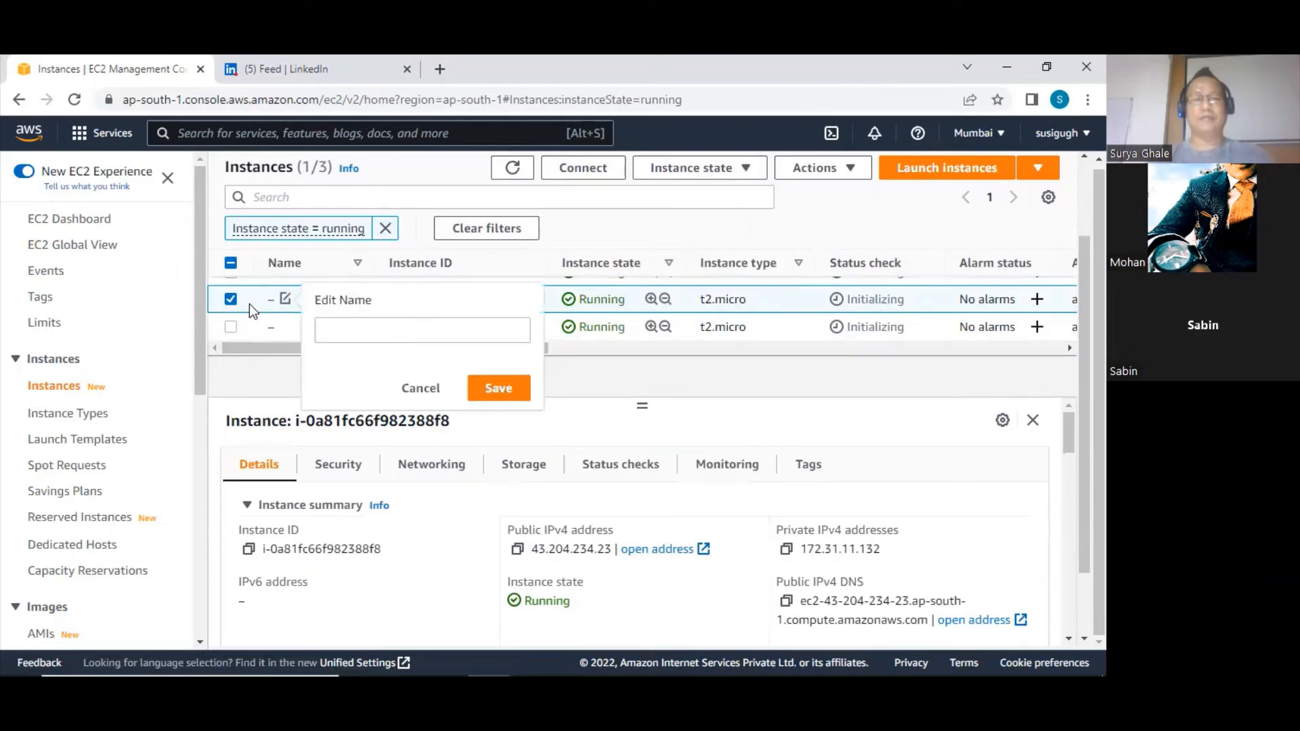
pyautogui.click(421, 389)
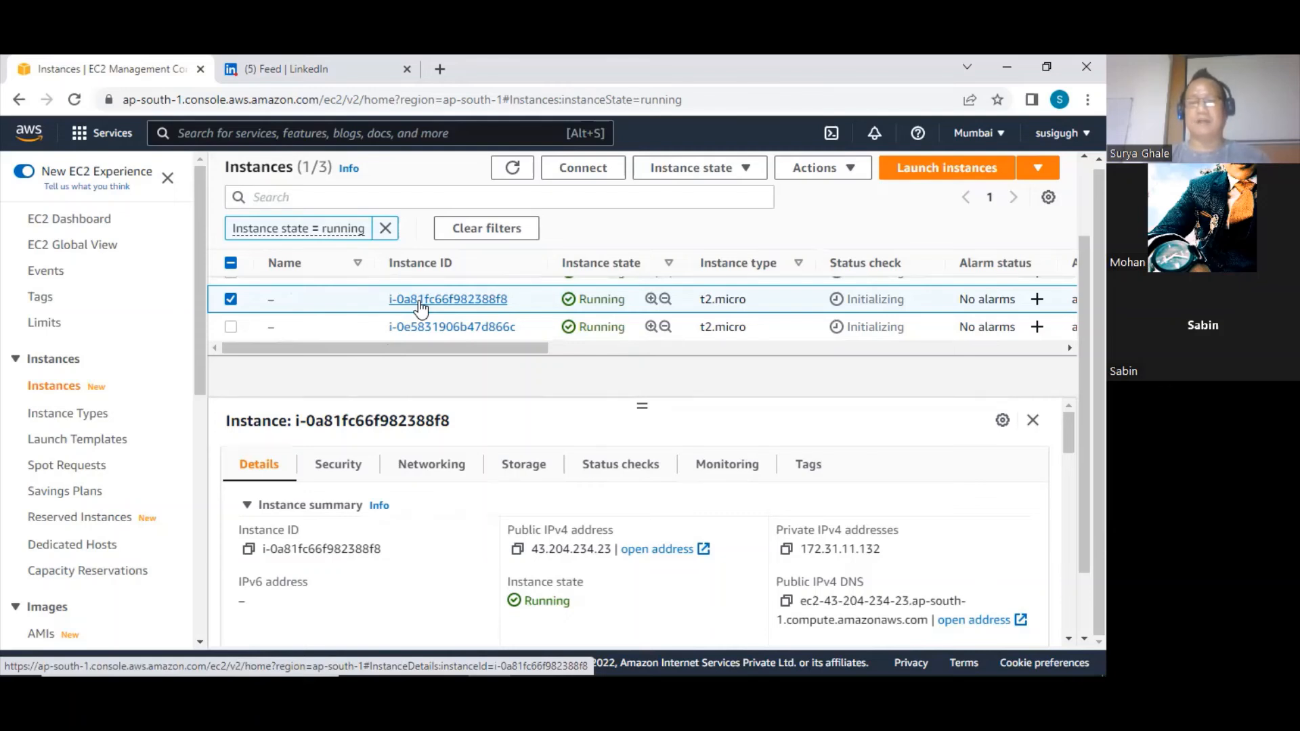
# Stop the selected instance i-0a81fc66f982388f8 and then terminate it, confirming both actions
pyautogui.click(684, 170)
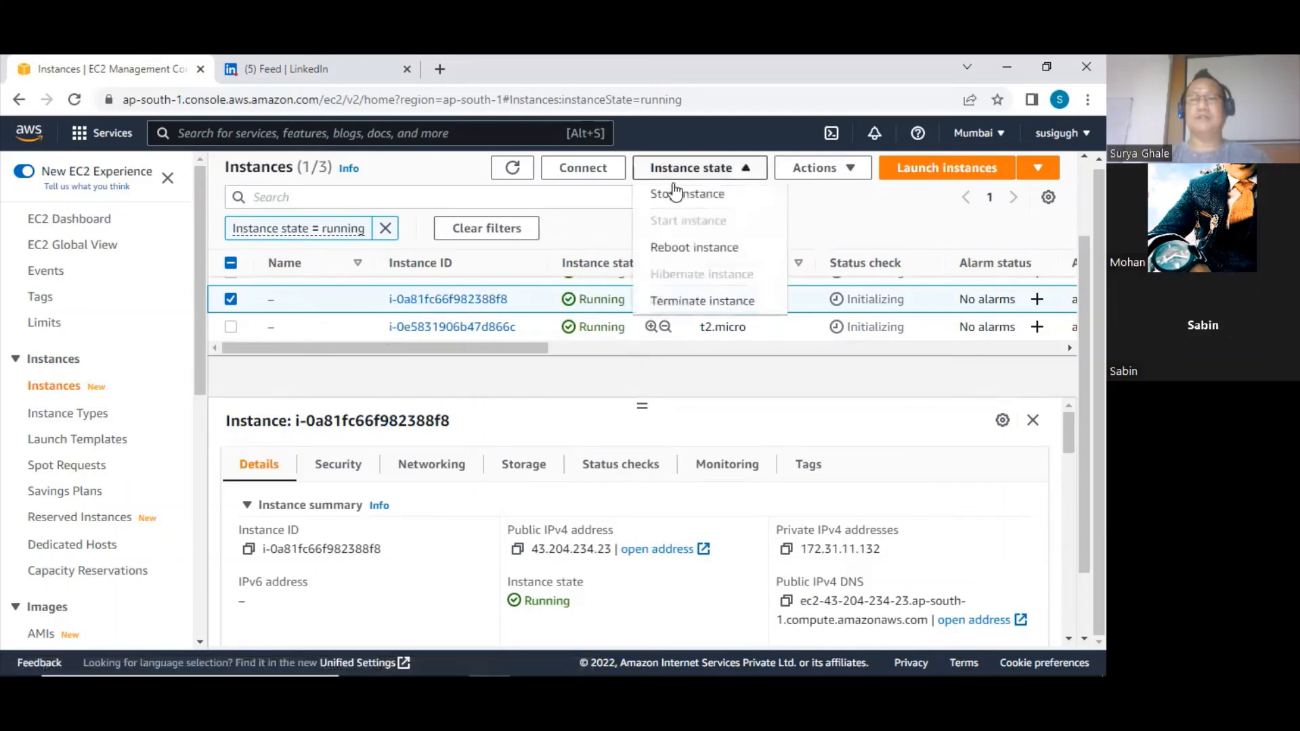
pyautogui.click(669, 197)
pyautogui.click(858, 532)
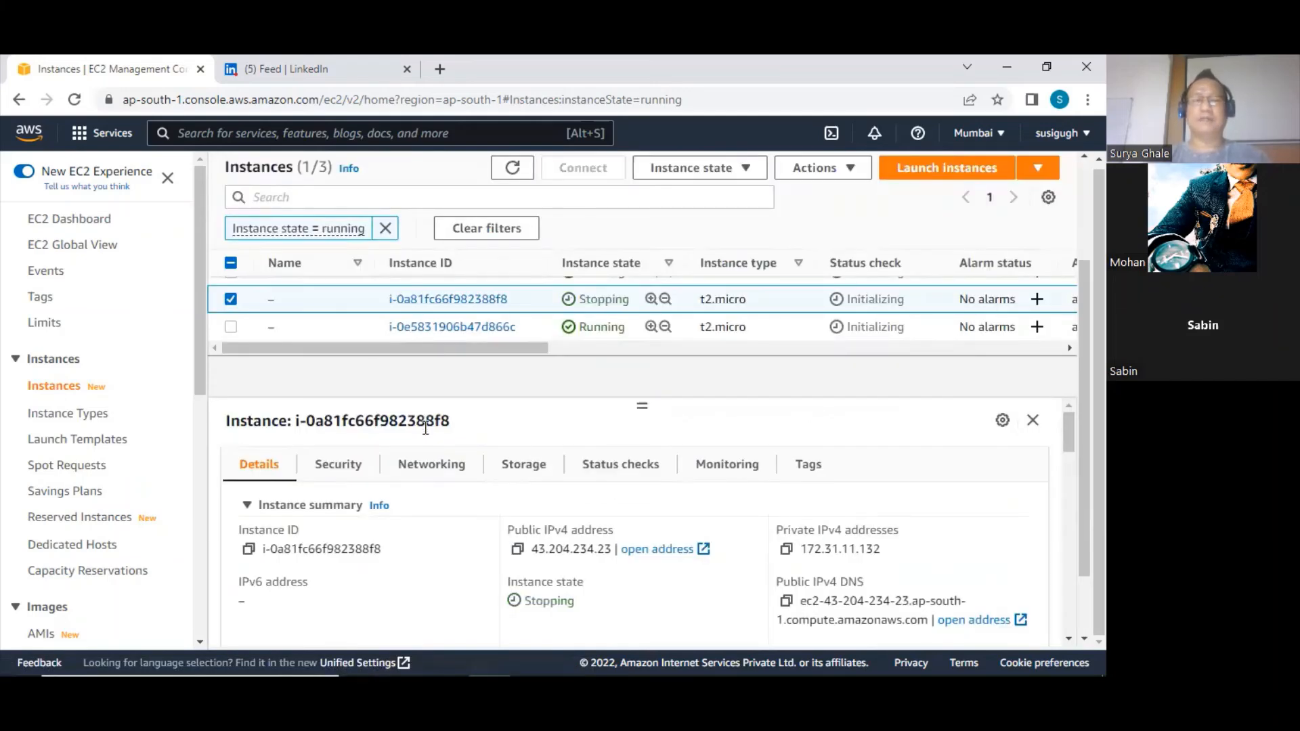
pyautogui.click(678, 175)
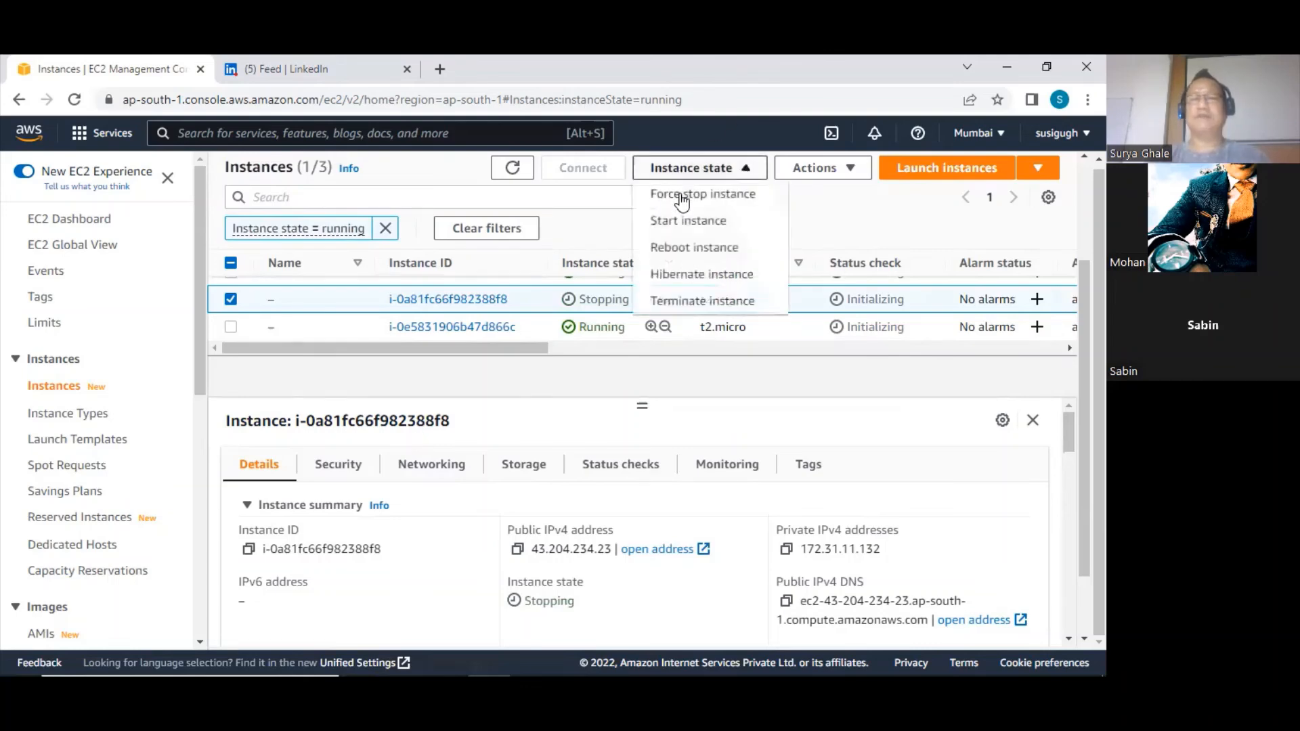
pyautogui.click(667, 302)
pyautogui.click(858, 535)
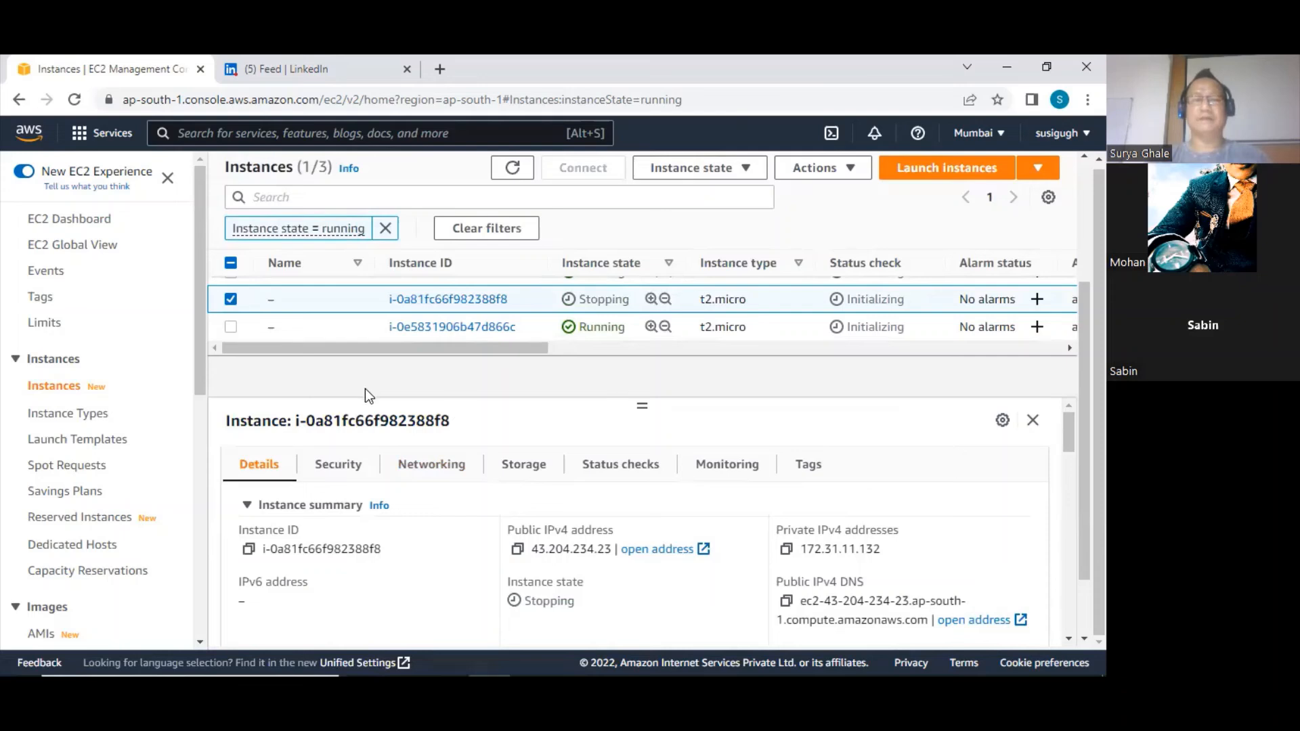
# Open Auto Scaling group ASG01 and examine its activity notifications and activity history, refreshing the history to look for new entries
pyautogui.scroll(-8, 137, 369)
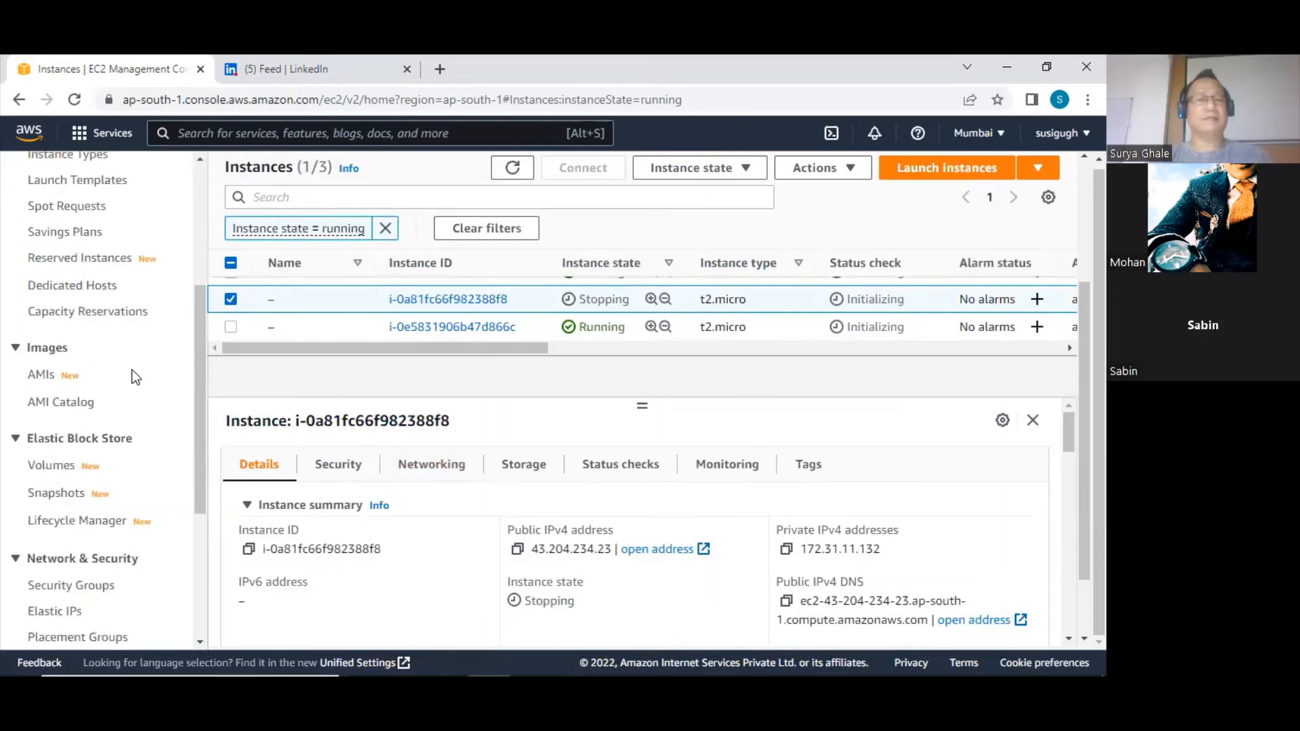
pyautogui.click(68, 609)
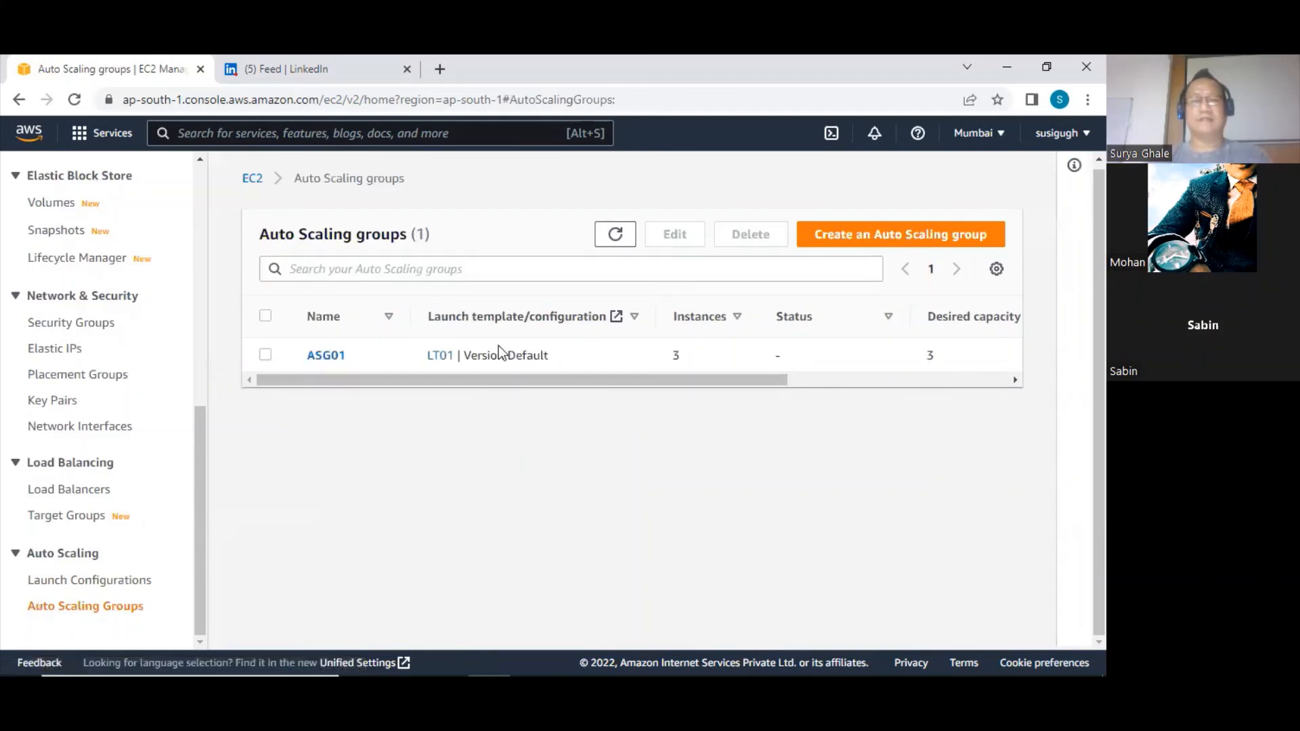
pyautogui.click(323, 357)
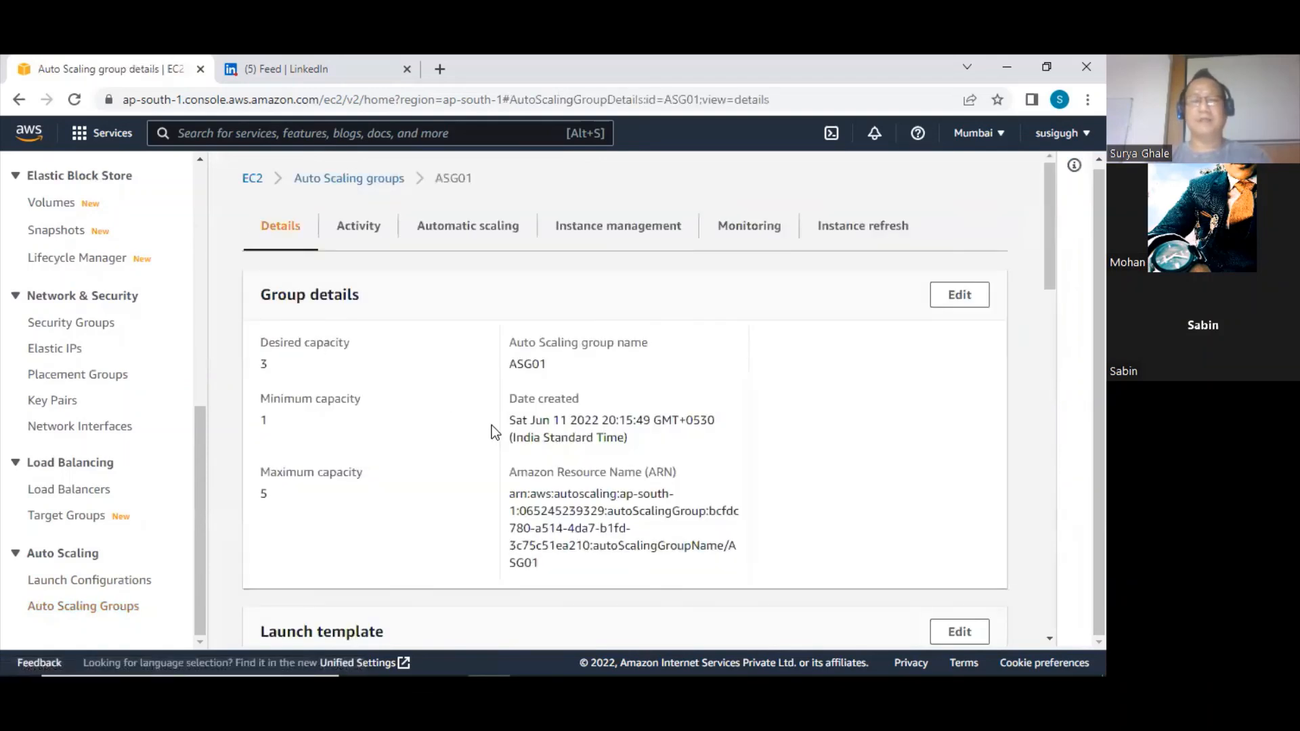
pyautogui.click(368, 231)
pyautogui.scroll(-3, 607, 505)
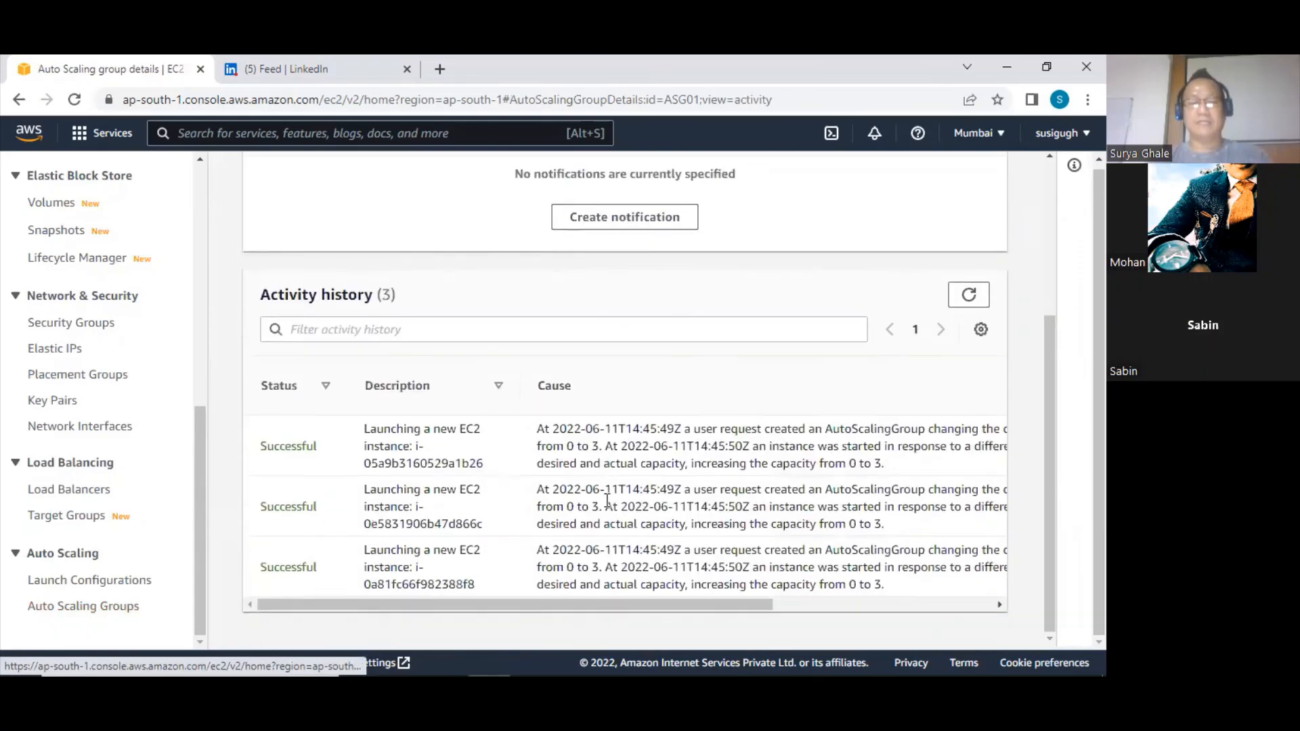
pyautogui.scroll(3, 355, 517)
pyautogui.scroll(-3, 383, 509)
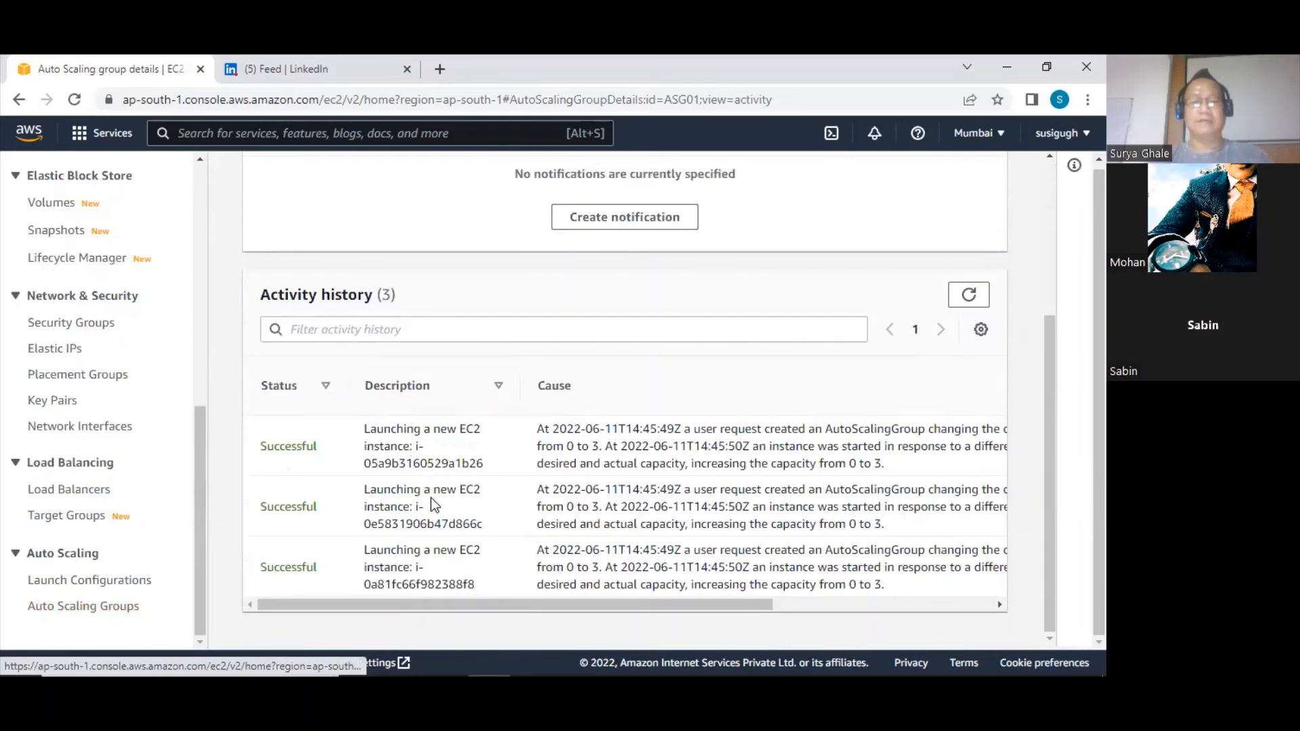
pyautogui.scroll(3, 433, 504)
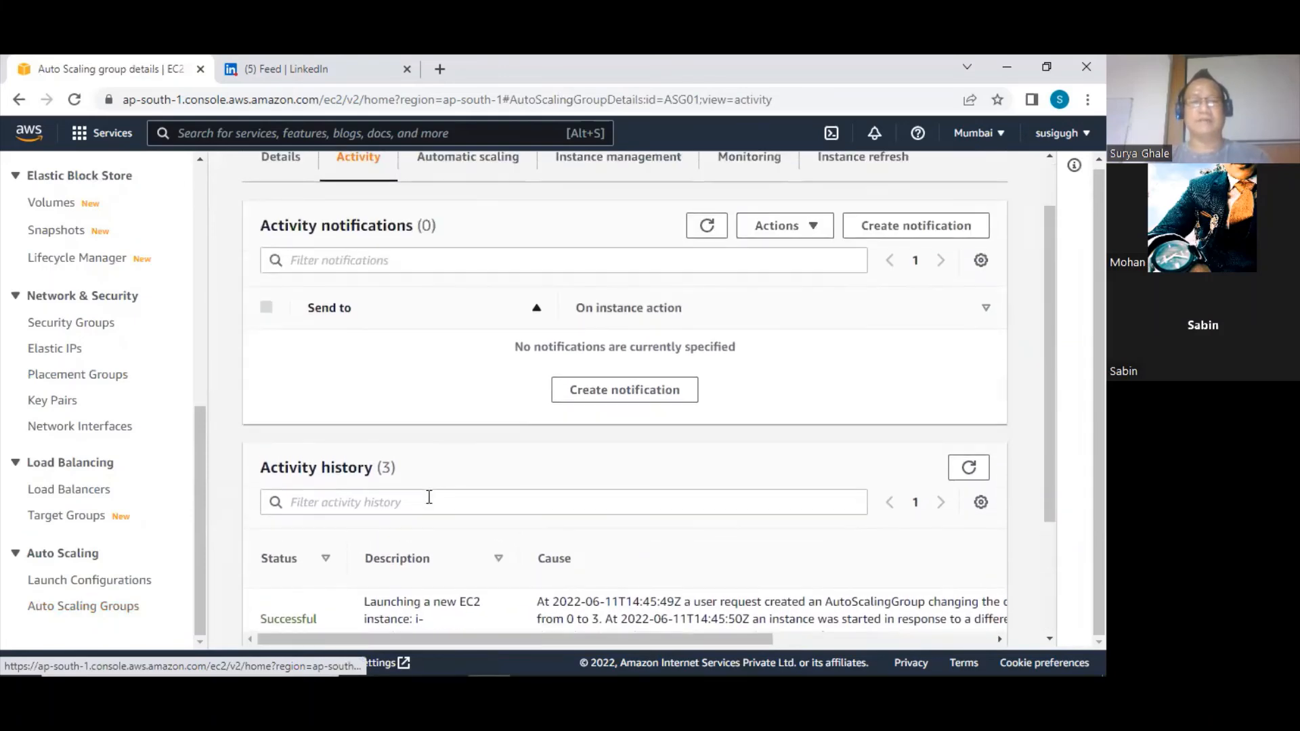
pyautogui.scroll(-3, 428, 499)
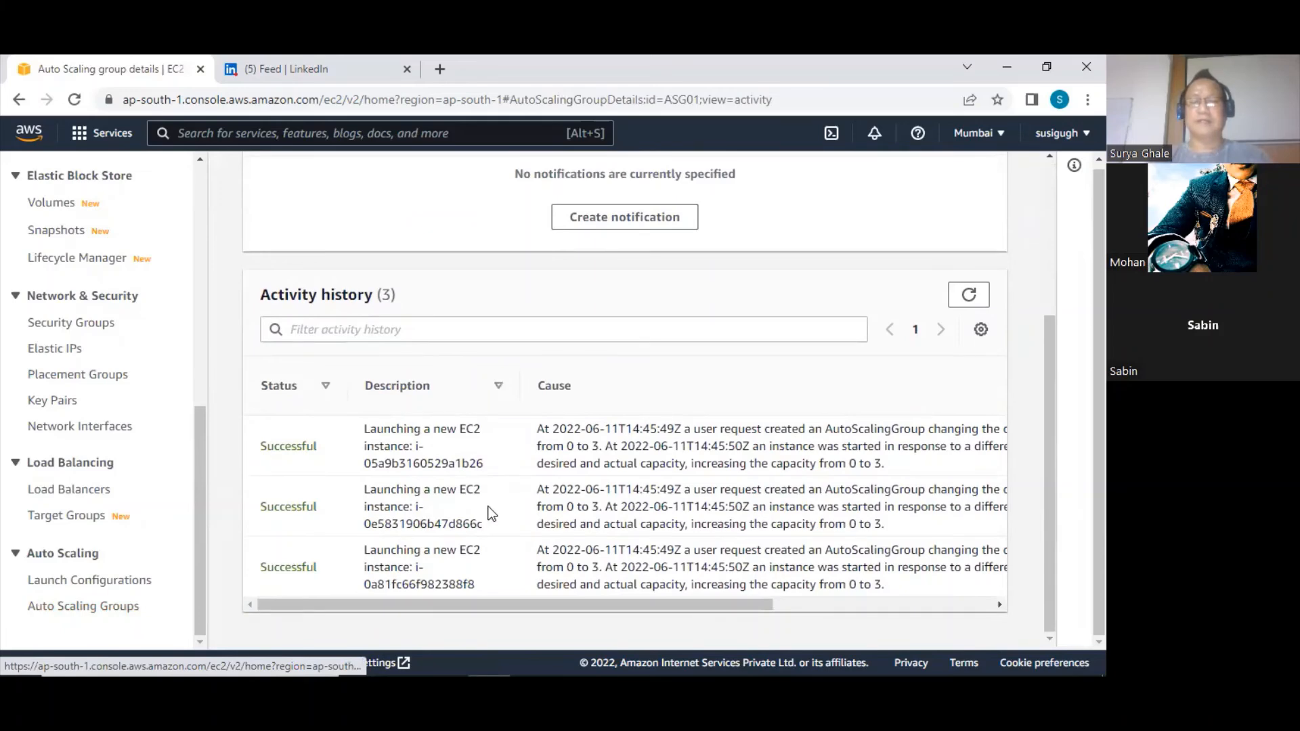
pyautogui.scroll(2, 965, 293)
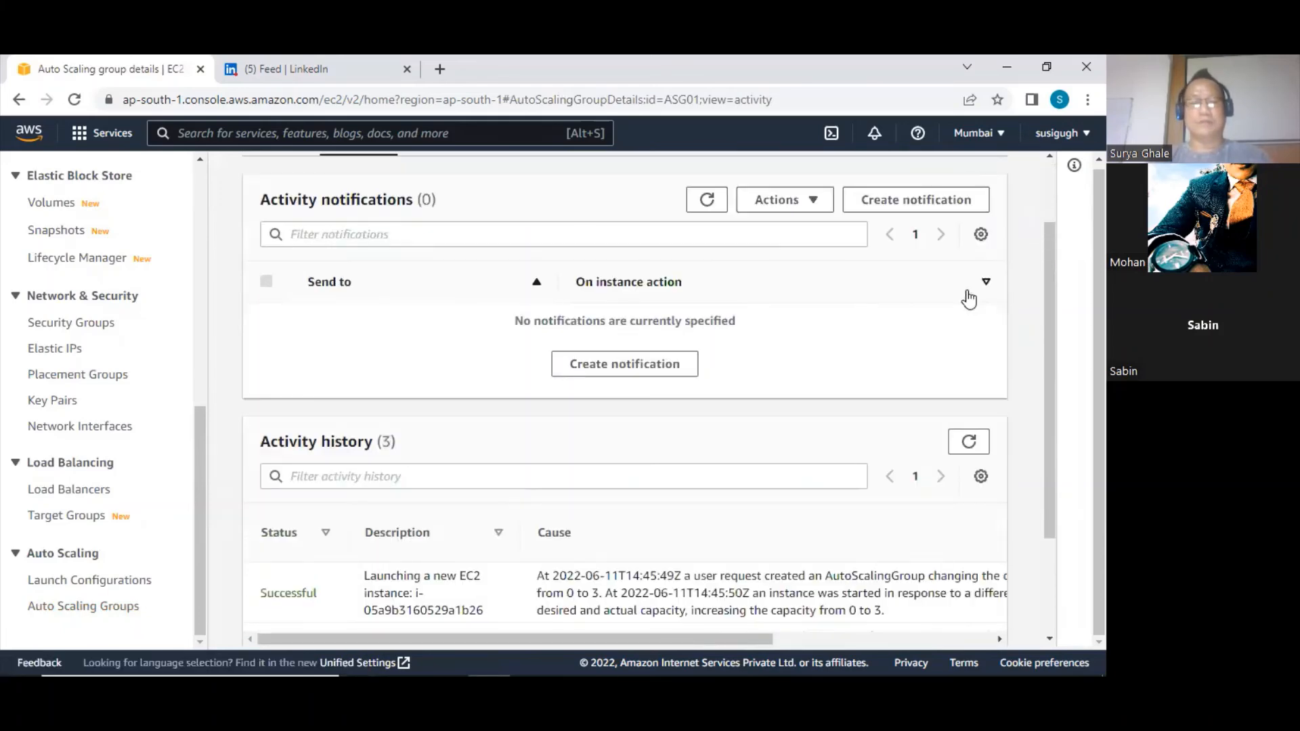
pyautogui.scroll(-2, 590, 432)
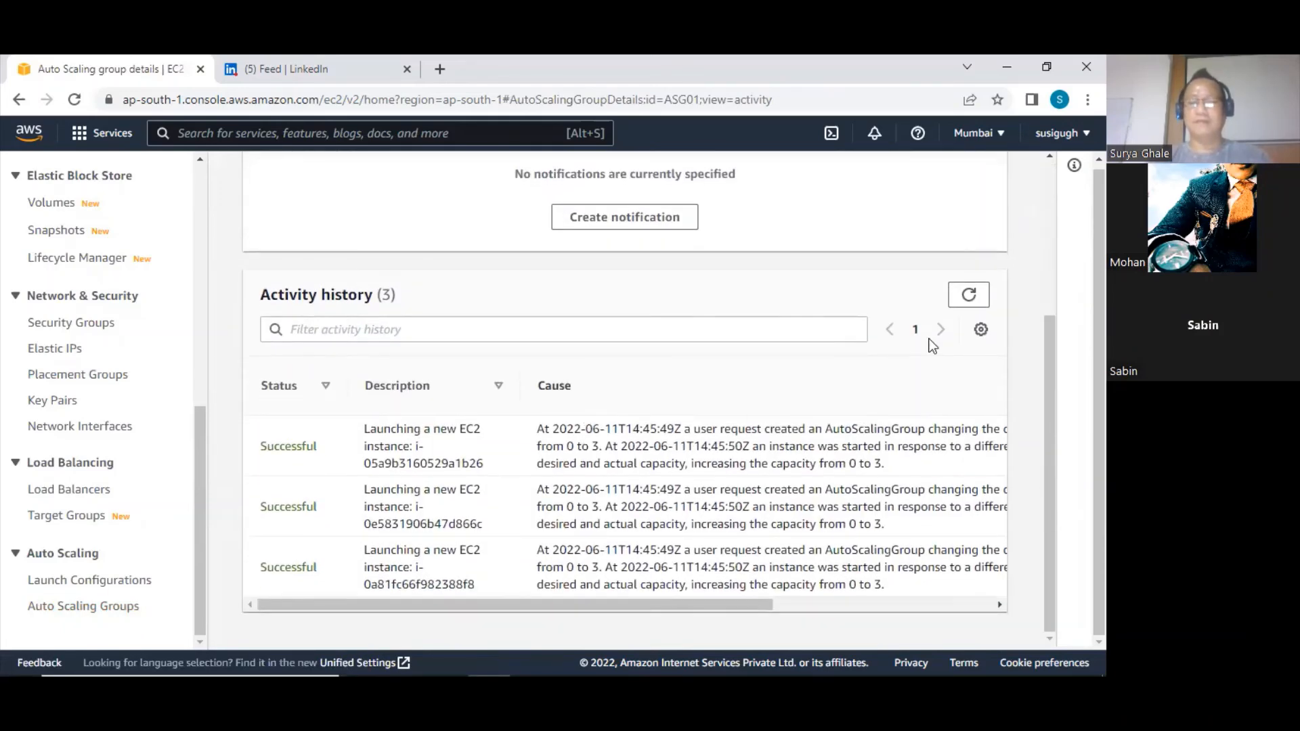
pyautogui.click(969, 295)
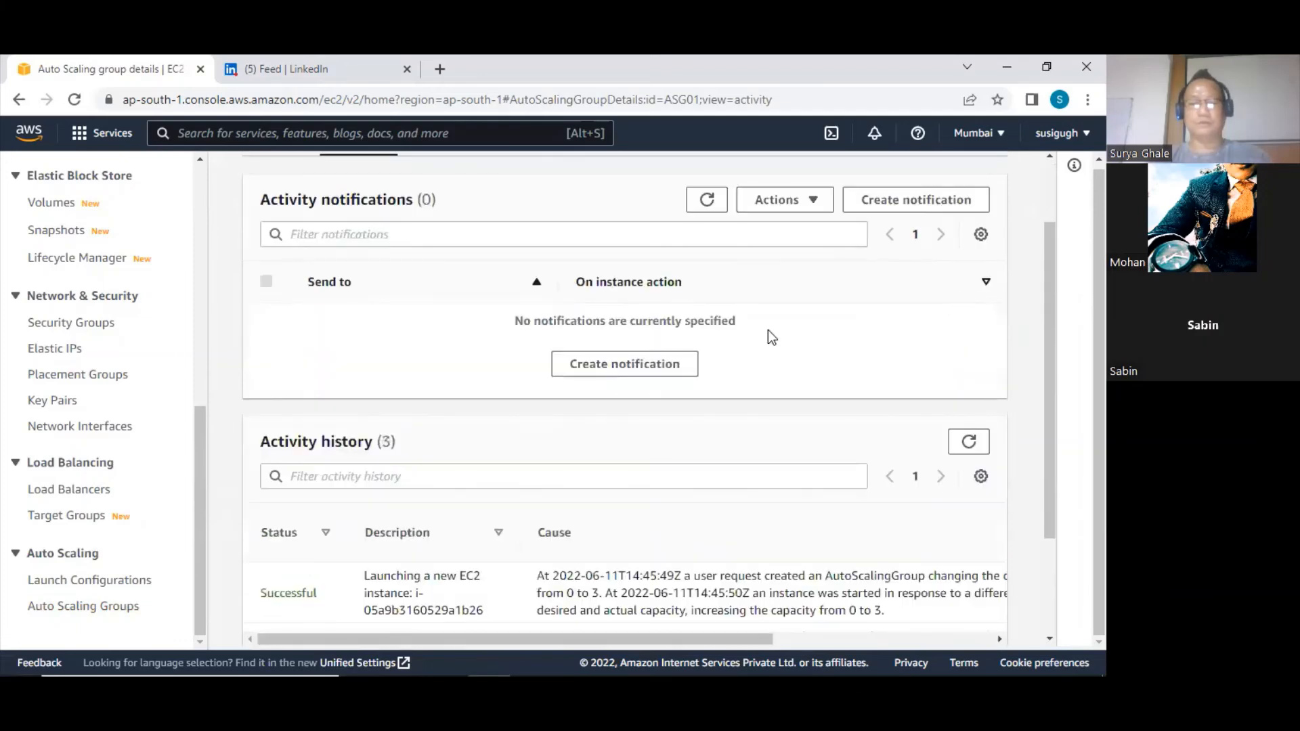
pyautogui.scroll(-2, 567, 452)
pyautogui.scroll(3, 570, 449)
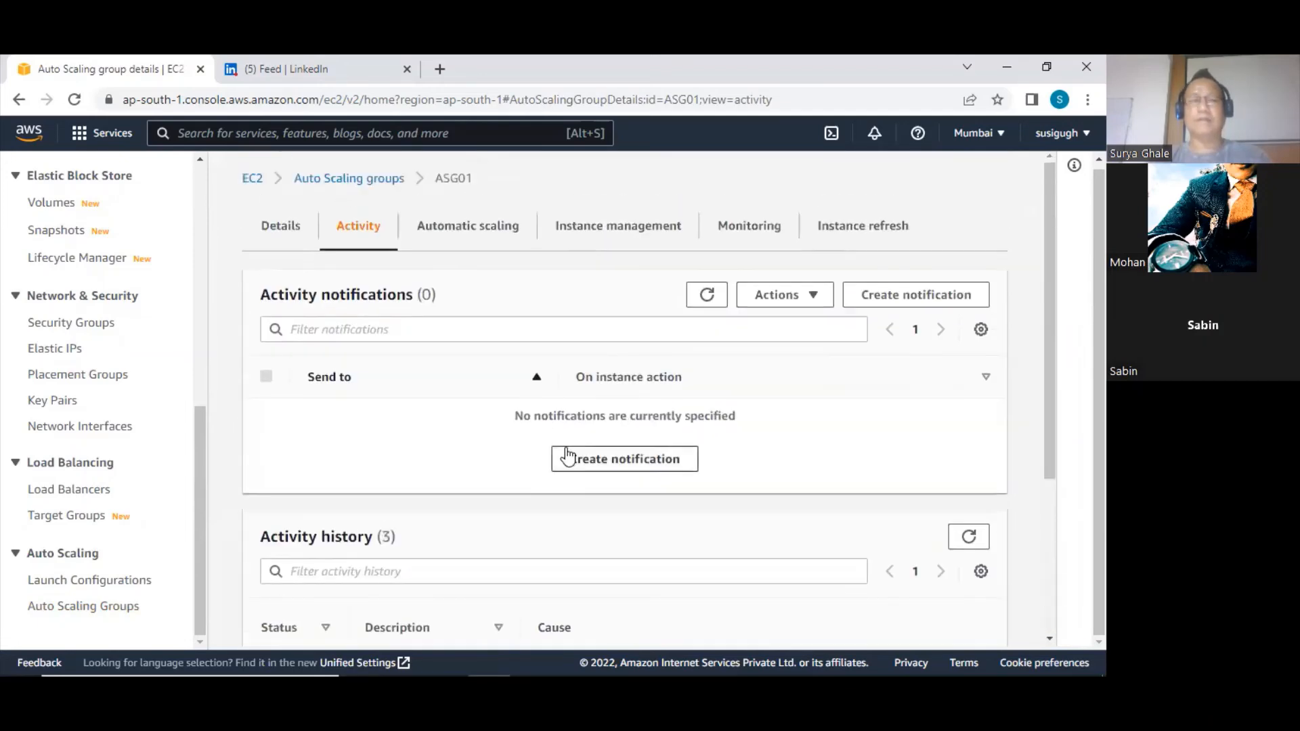
# Examine the automatic scaling settings of ASG01, including its dynamic and predictive scaling policies
pyautogui.click(471, 230)
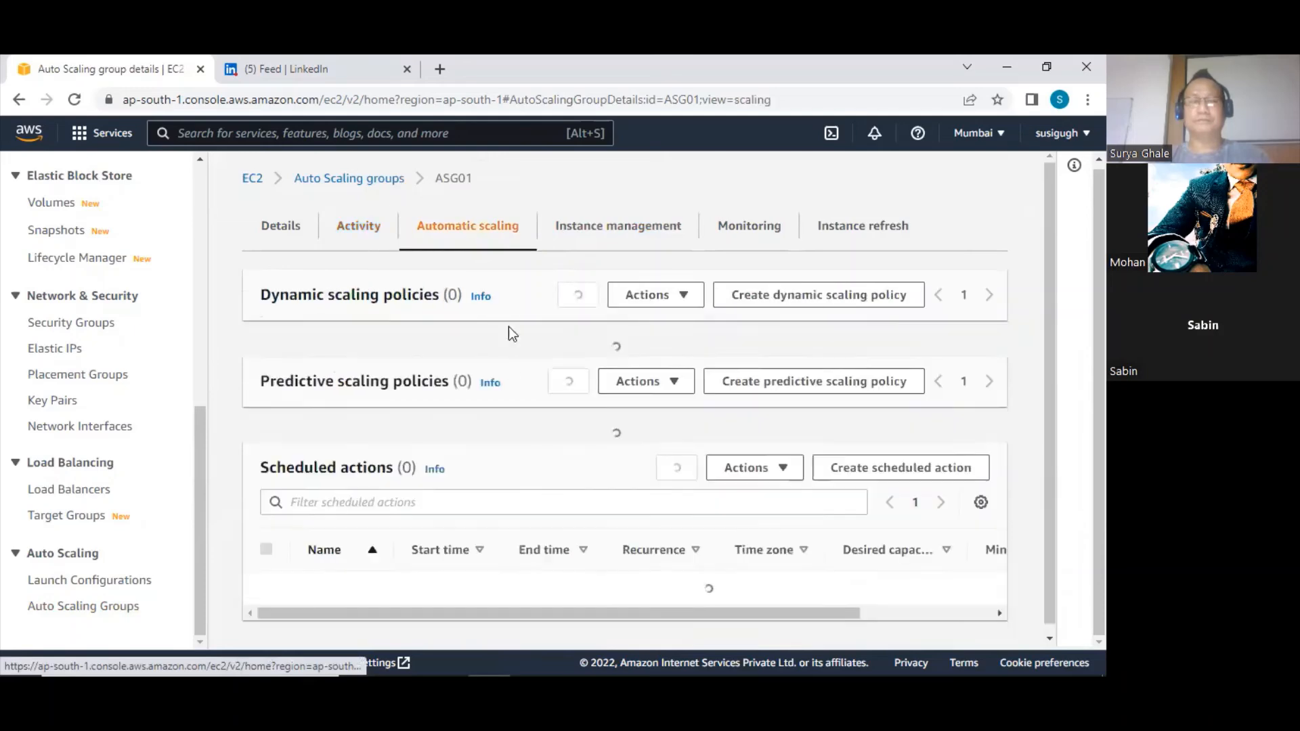
pyautogui.scroll(-3, 508, 393)
pyautogui.scroll(3, 507, 393)
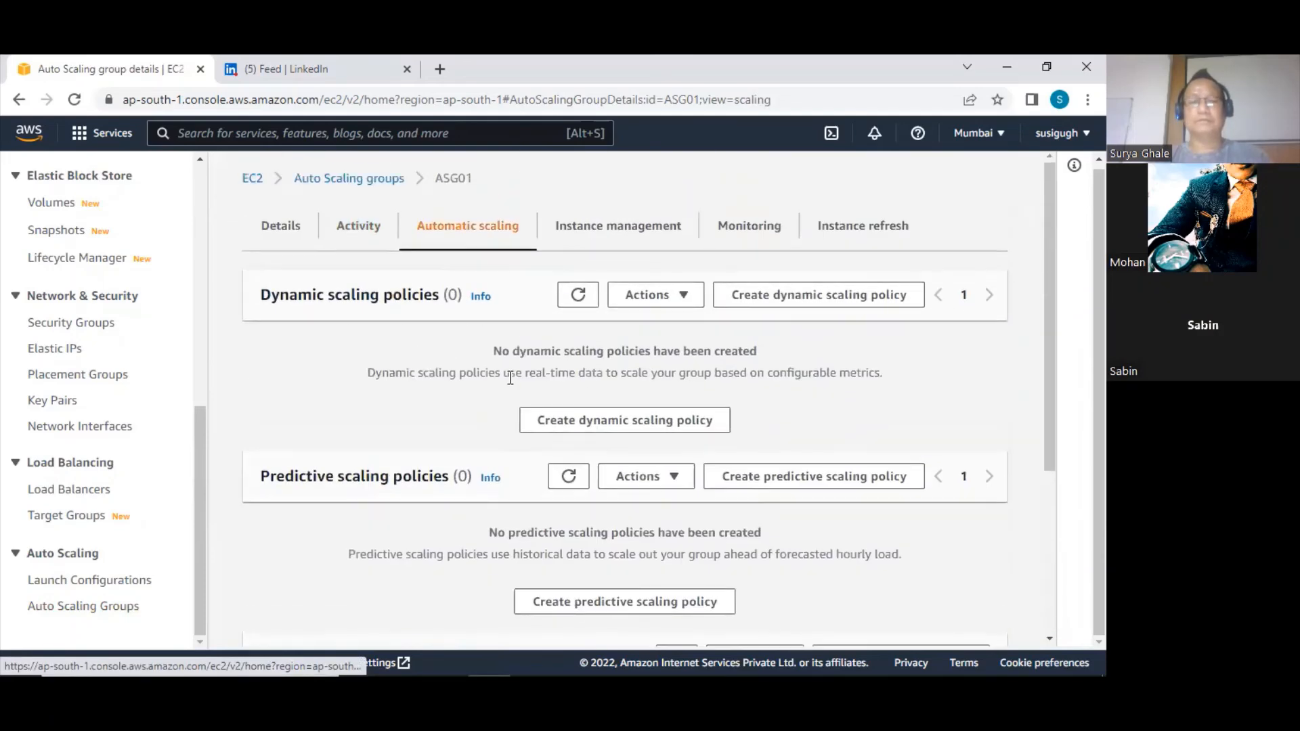
# Return to ASG01's activity history and refresh it repeatedly to check for a replacement instance launch
pyautogui.click(359, 228)
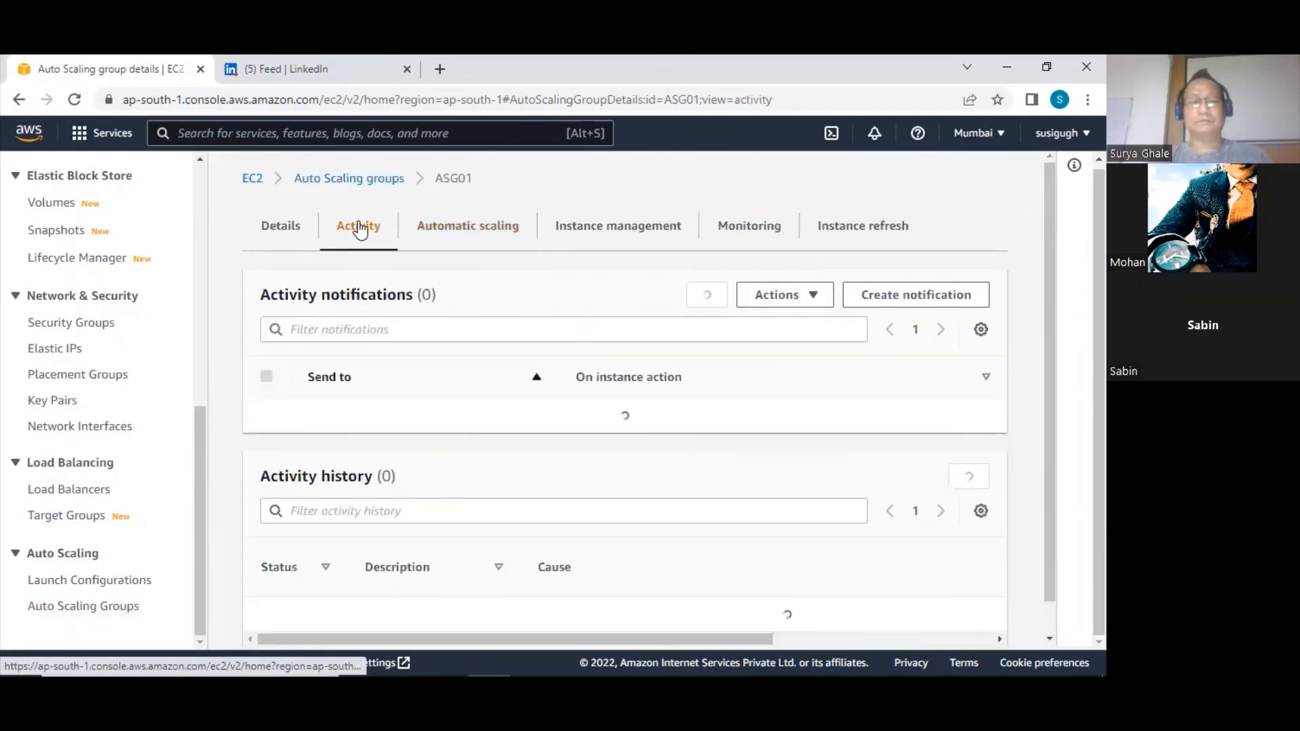
pyautogui.scroll(-3, 570, 449)
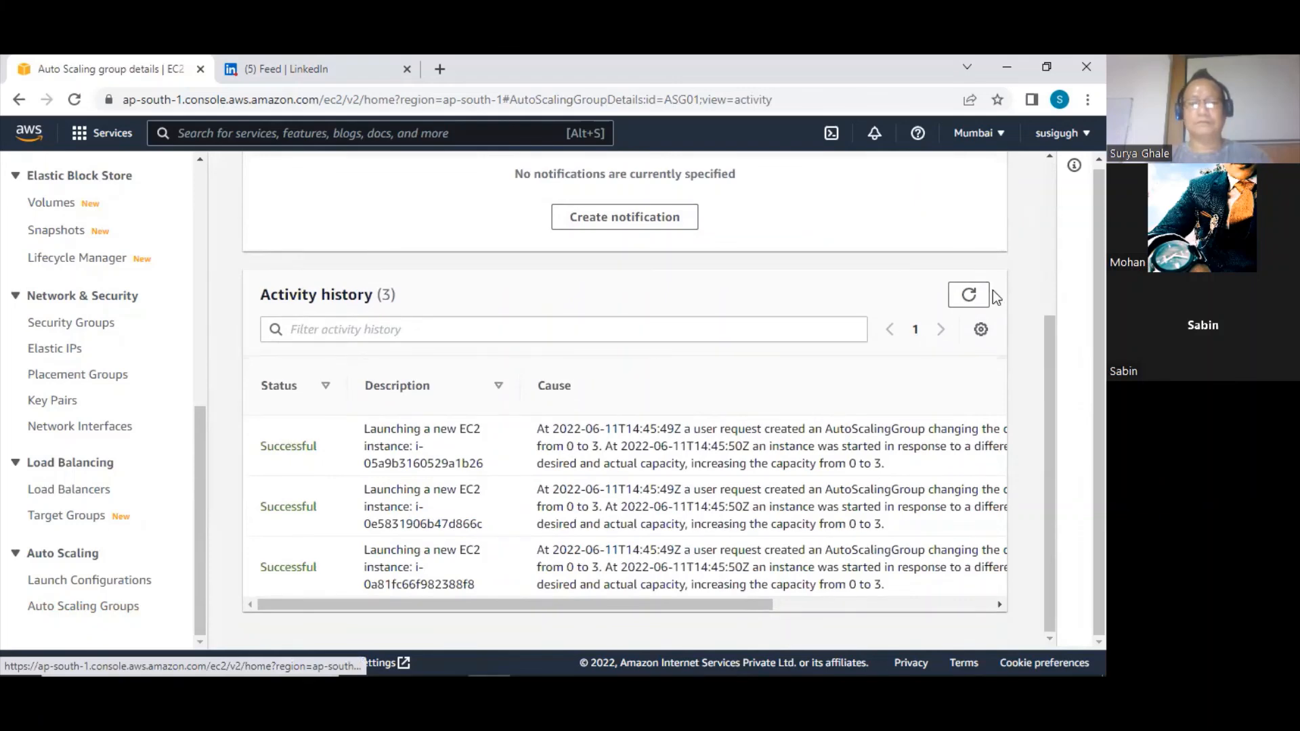
pyautogui.click(967, 296)
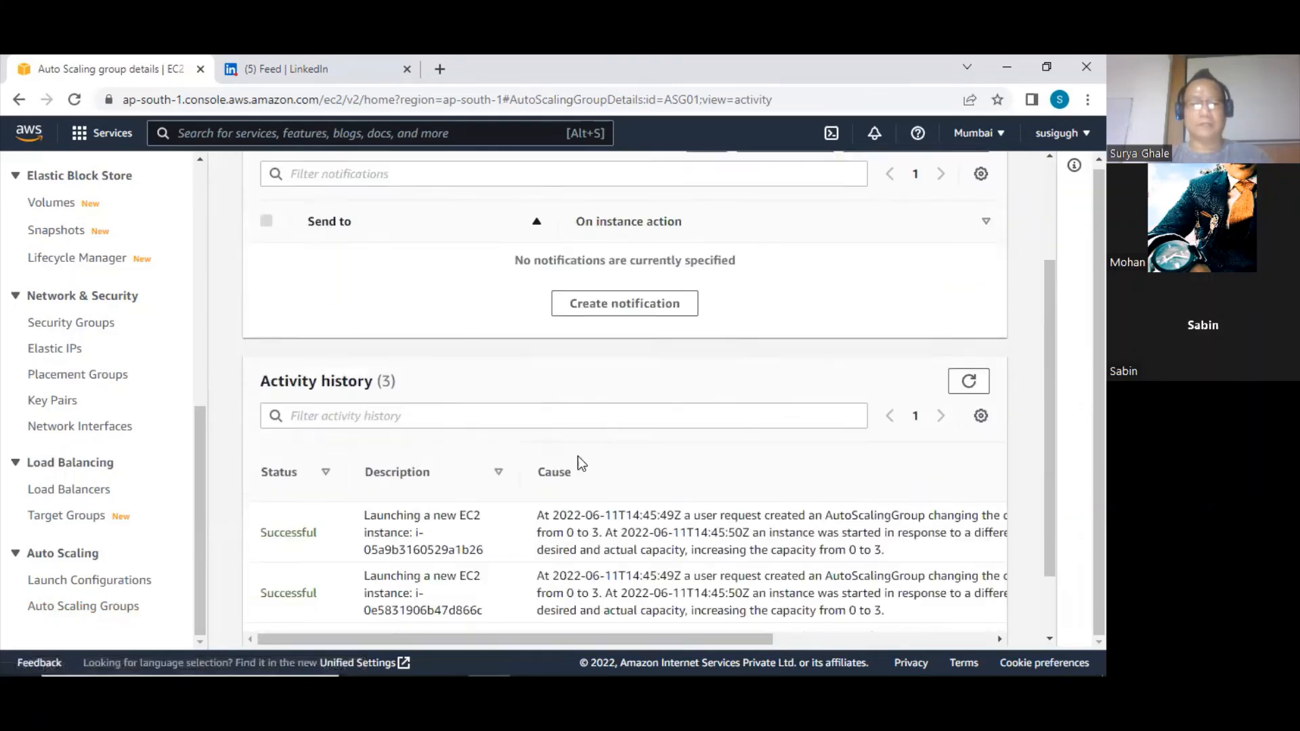
pyautogui.scroll(1, 819, 379)
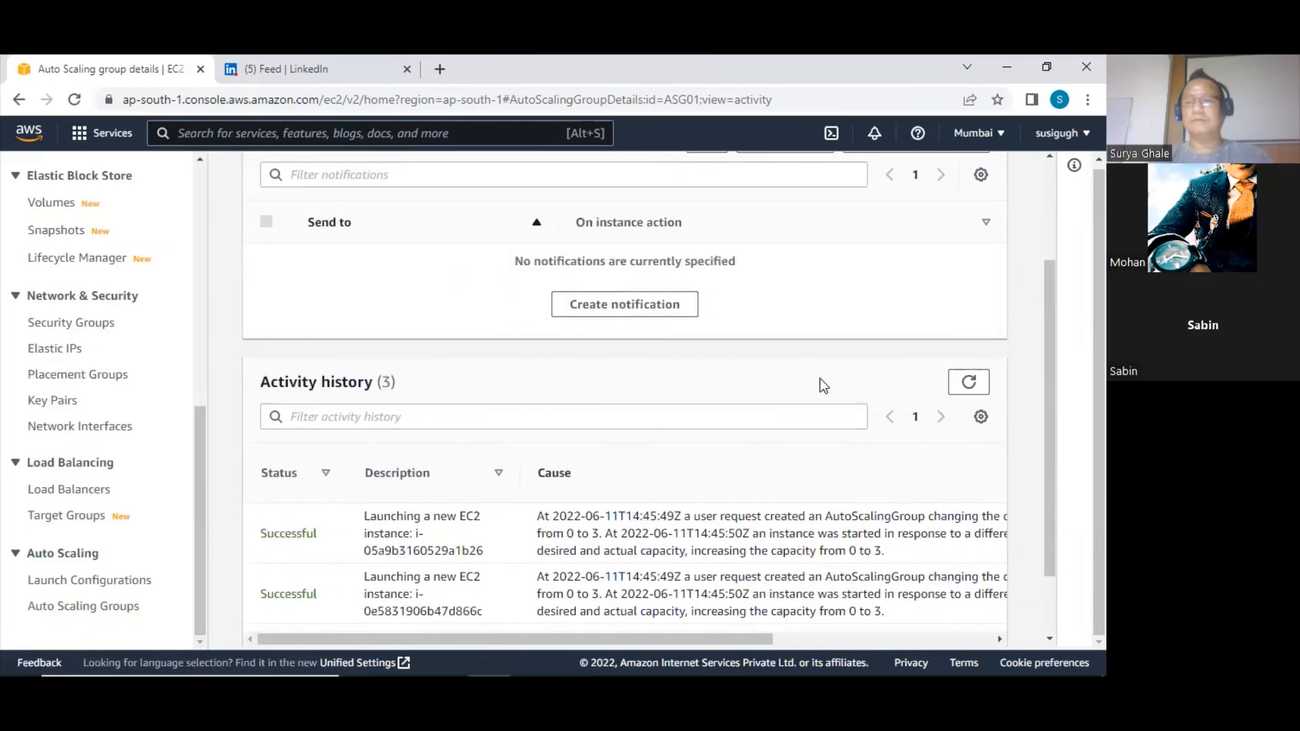
pyautogui.scroll(-1, 930, 288)
pyautogui.click(968, 295)
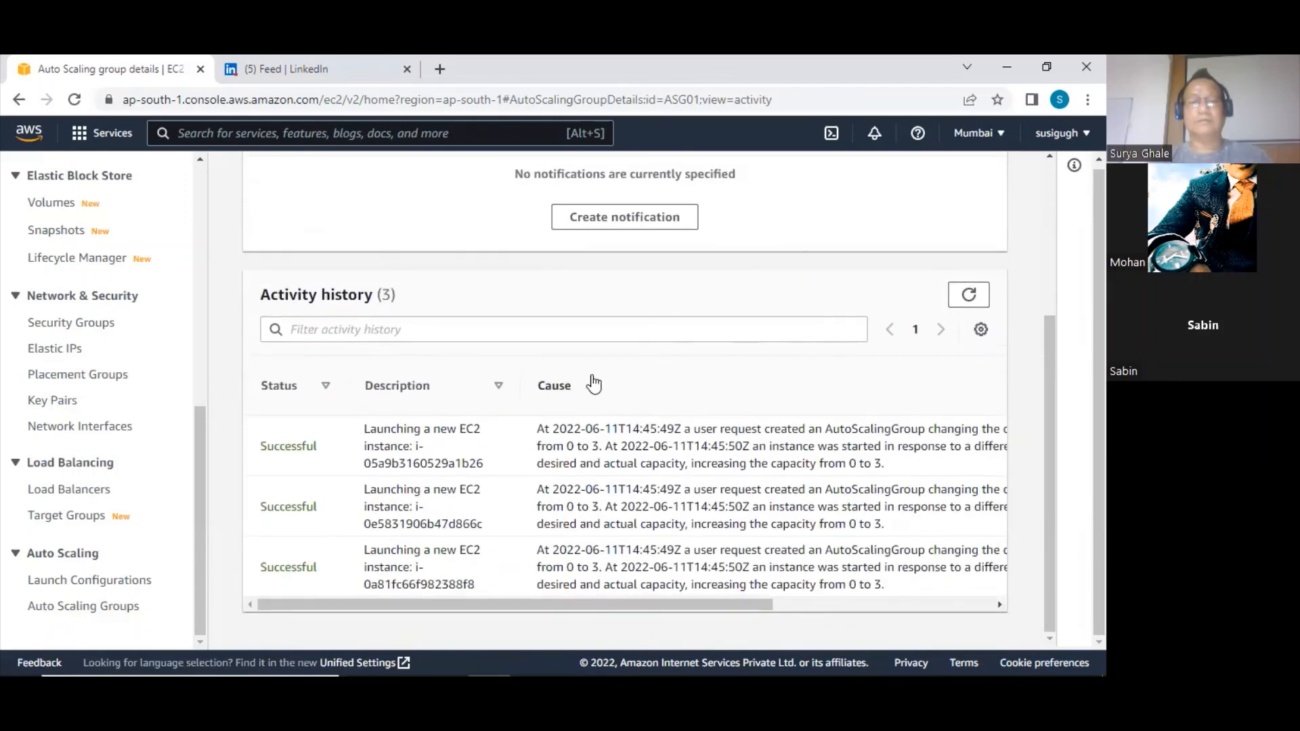
pyautogui.click(966, 294)
pyautogui.scroll(3, 509, 463)
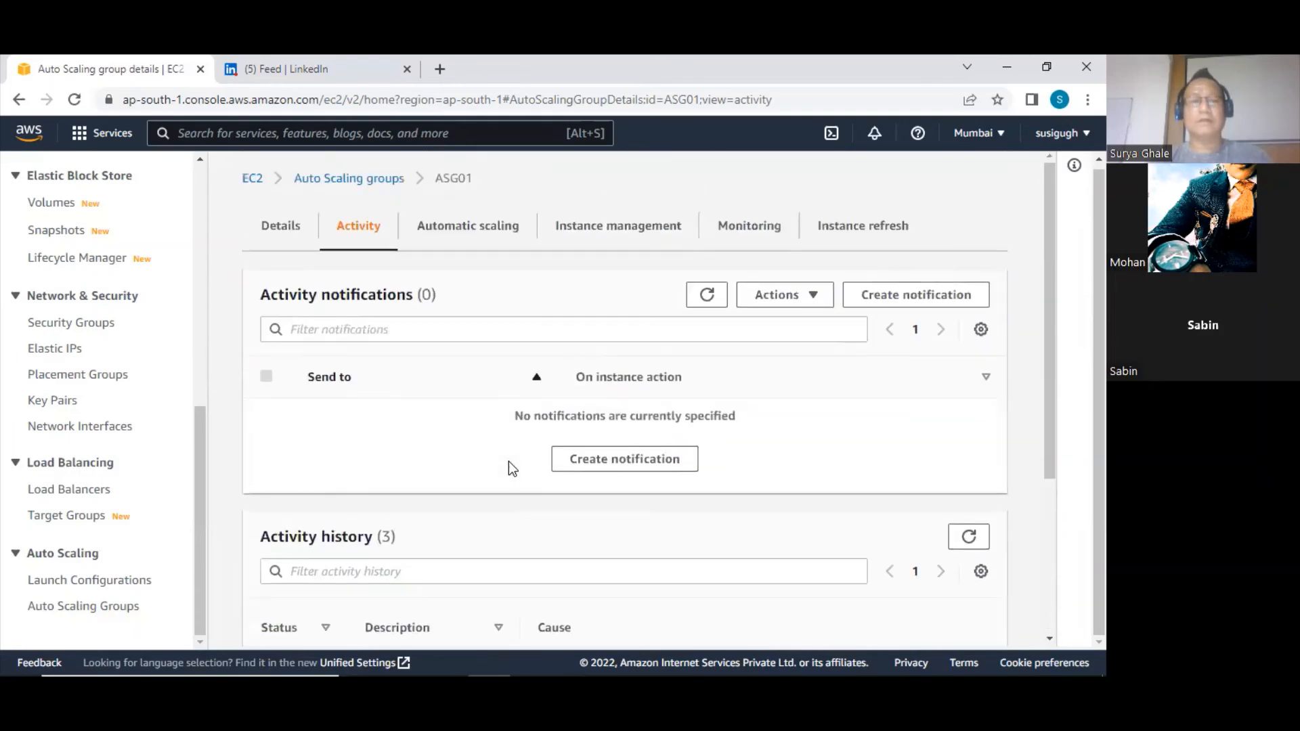
# Review ASG01's CloudWatch monitoring details and the lifecycle state of its instances in instance management
pyautogui.click(743, 227)
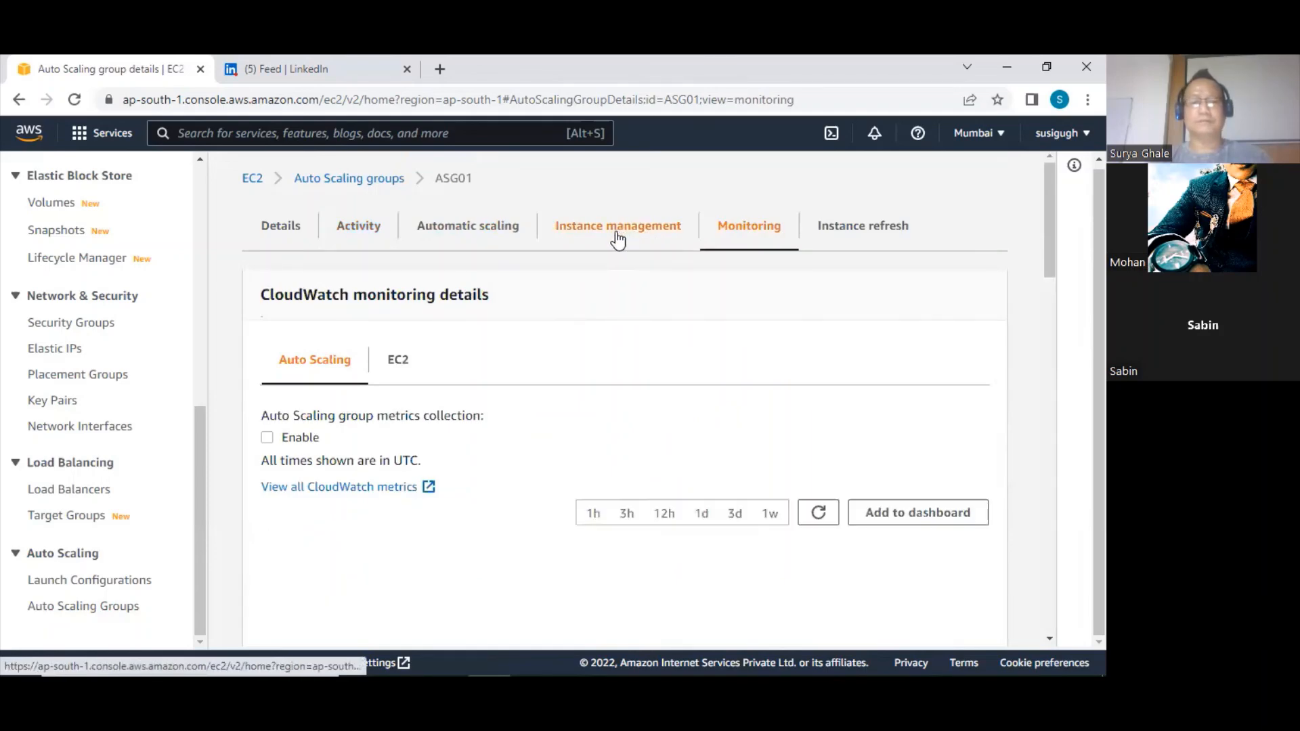
pyautogui.scroll(-3, 601, 377)
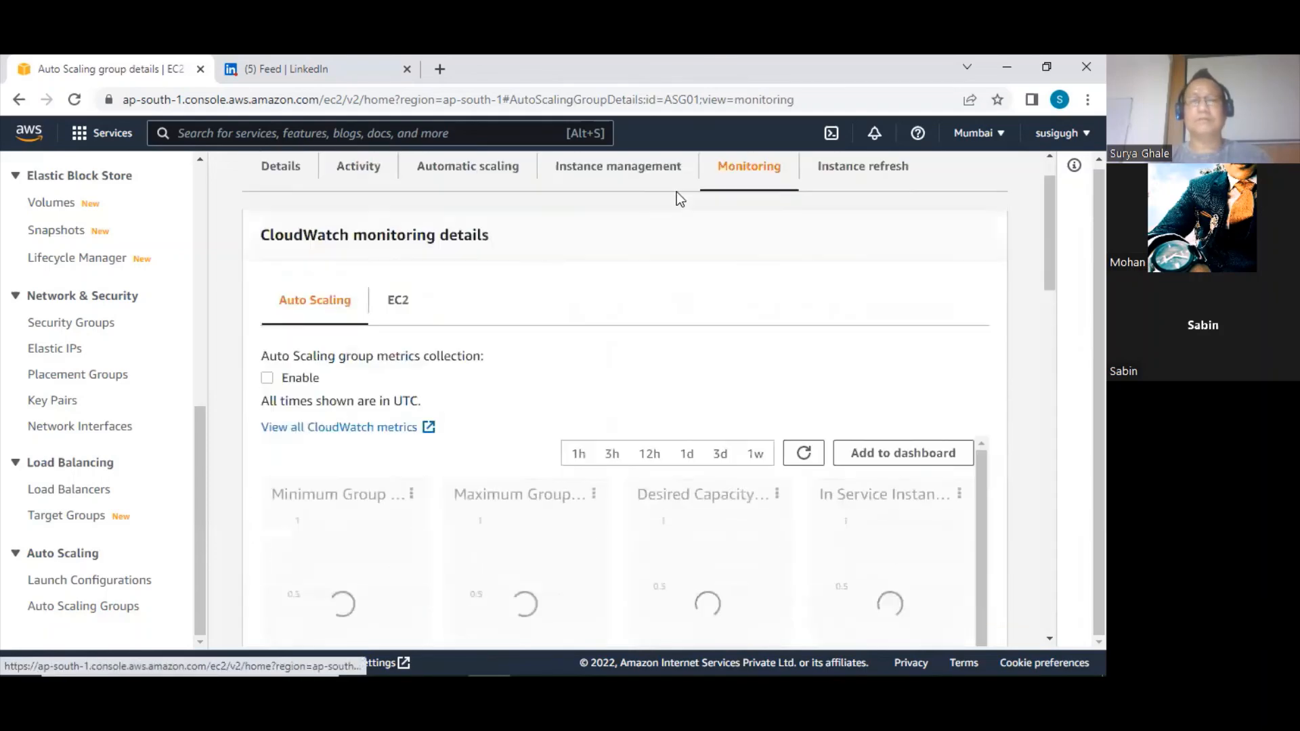
pyautogui.scroll(3, 676, 194)
pyautogui.click(606, 234)
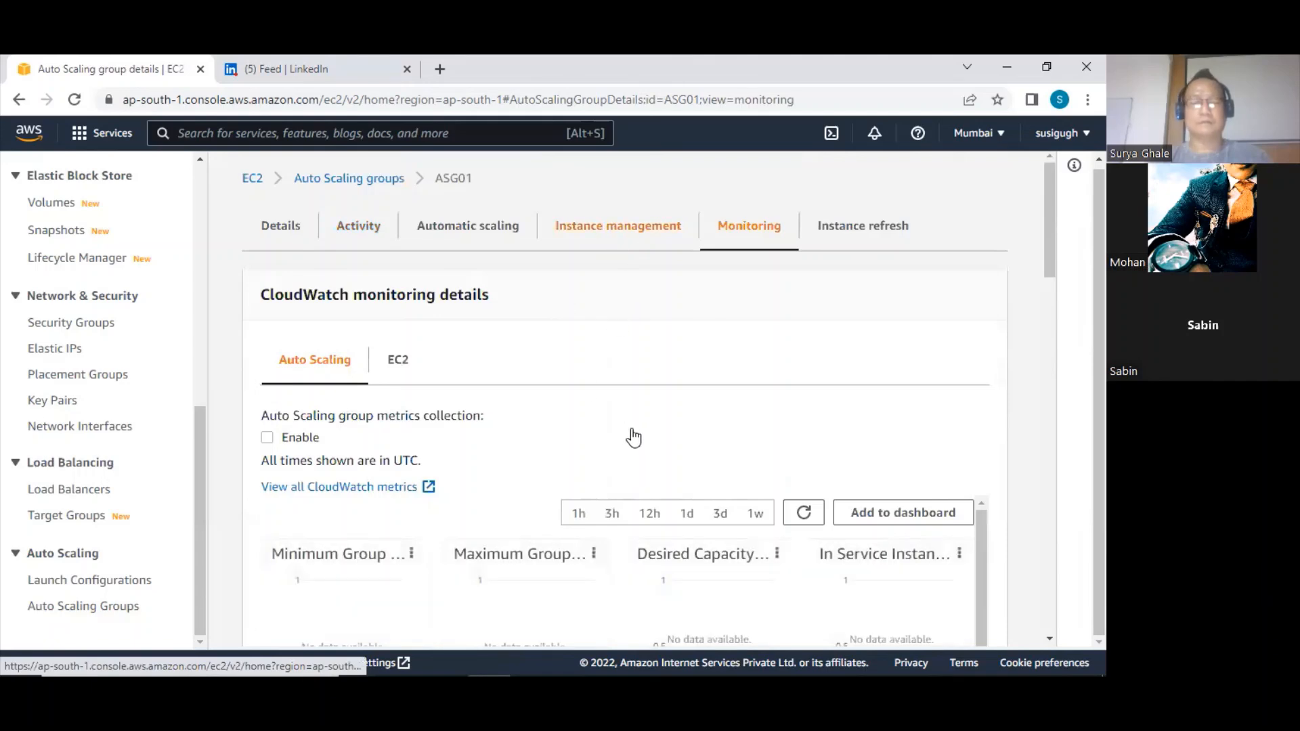
pyautogui.scroll(-3, 550, 394)
pyautogui.moveTo(641, 336)
pyautogui.mouseDown()
pyautogui.moveTo(880, 342)
pyautogui.moveTo(524, 388)
pyautogui.mouseUp()
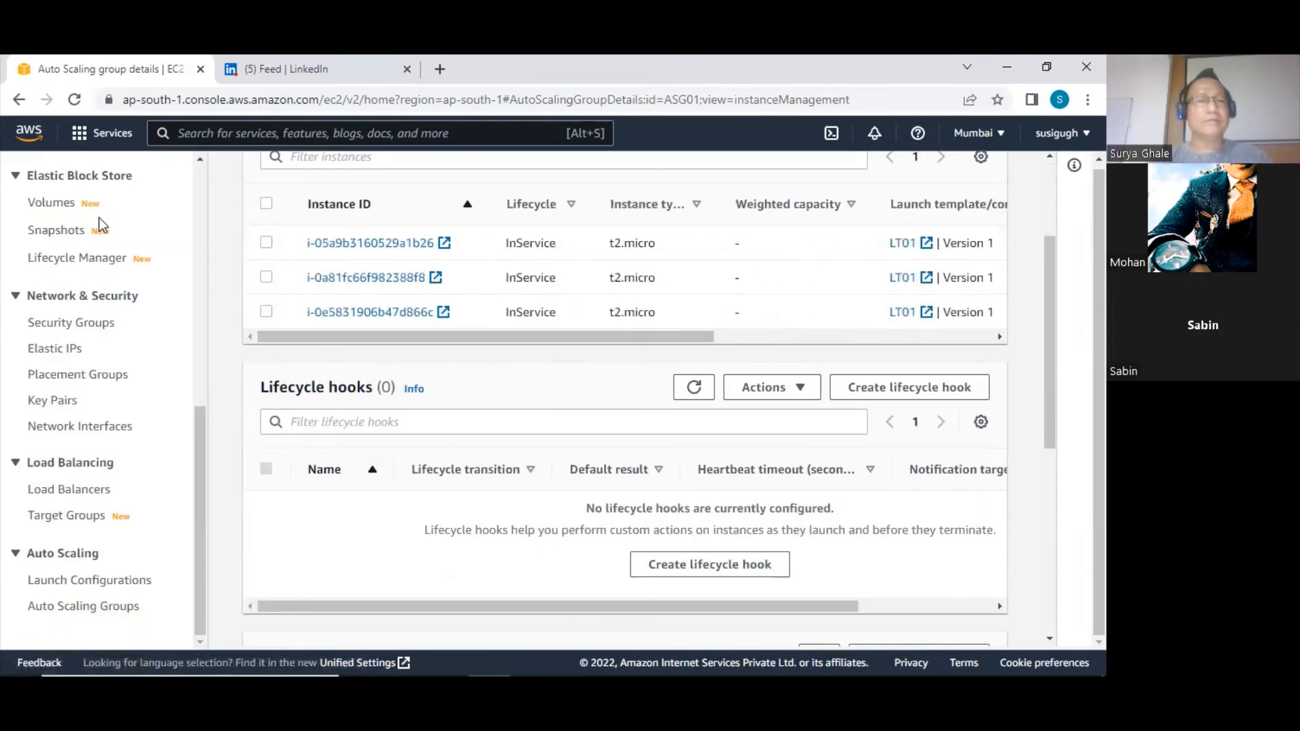
# Open the running instances from the EC2 Dashboard, dismiss the success notifications, and check the state of instance i-0a81fc66f982388f8
pyautogui.scroll(6, 101, 213)
pyautogui.click(77, 227)
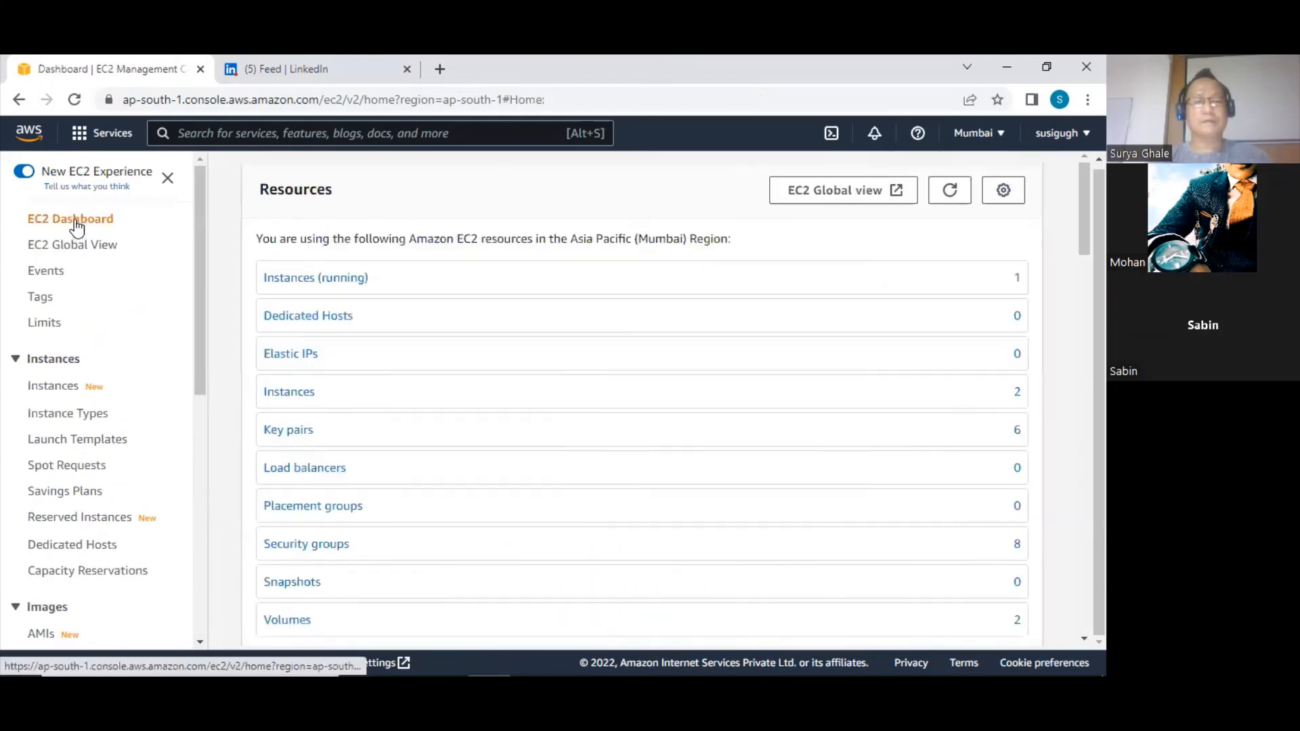
pyautogui.click(332, 278)
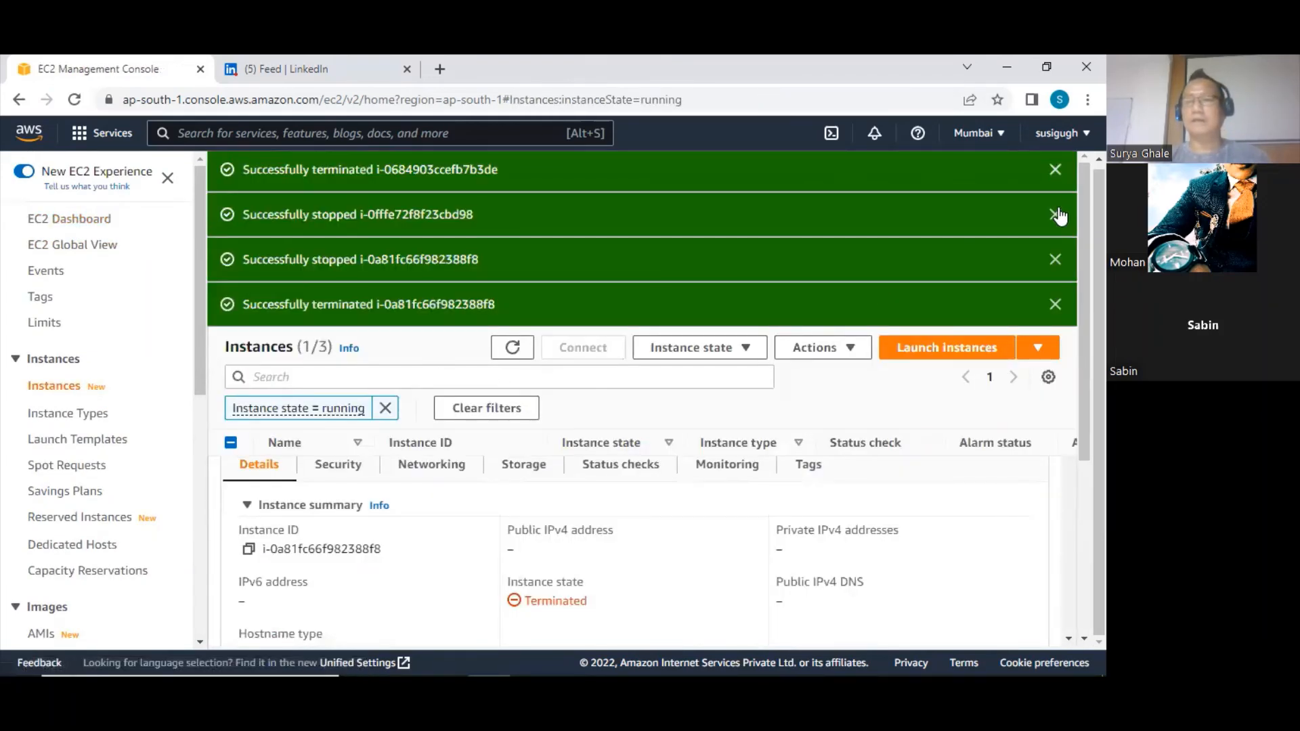
pyautogui.click(1057, 203)
pyautogui.click(1056, 209)
pyautogui.click(1056, 214)
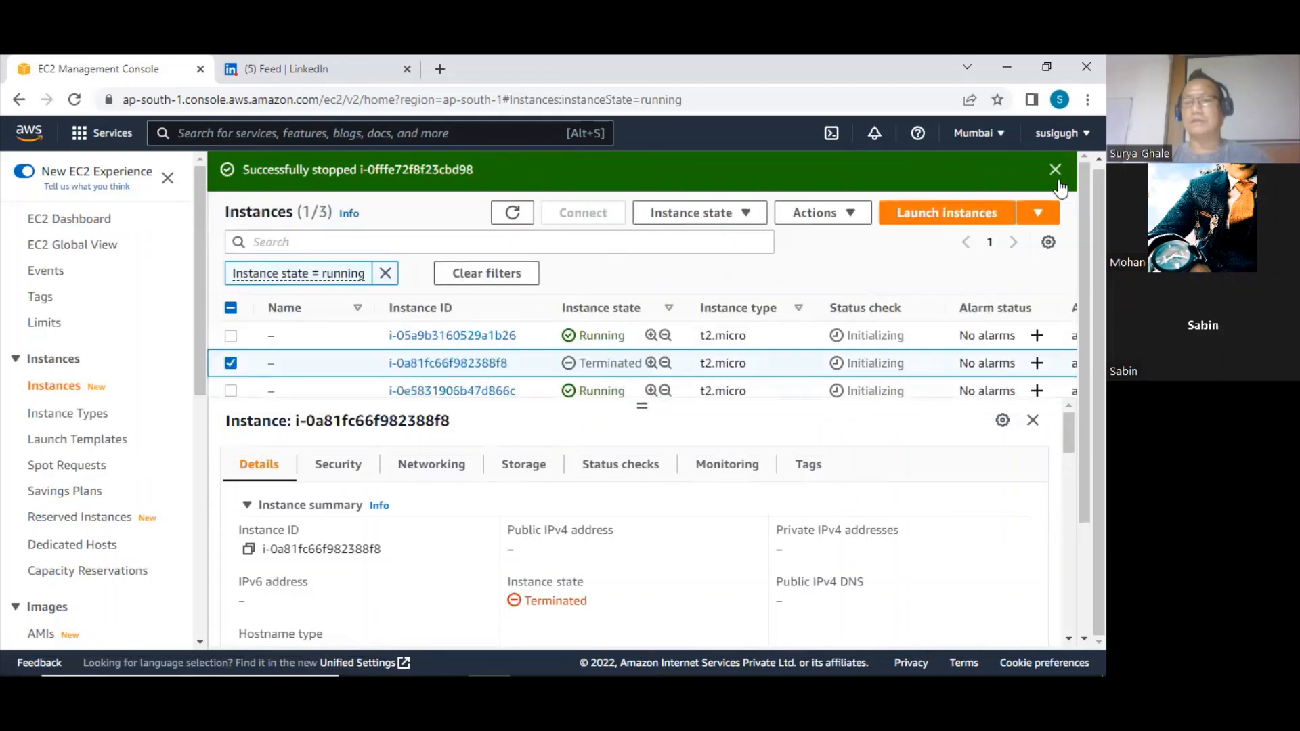
pyautogui.click(1055, 171)
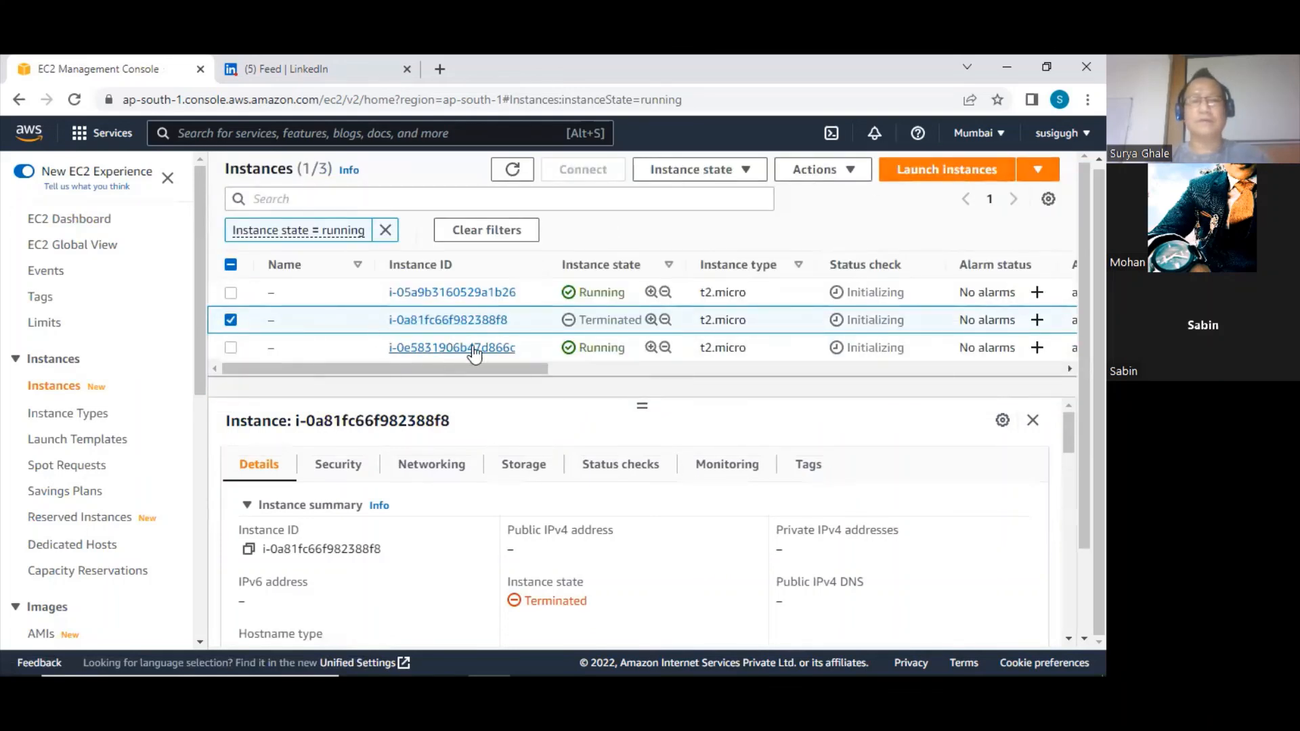
pyautogui.moveTo(510, 366); pyautogui.dragTo(359, 379)
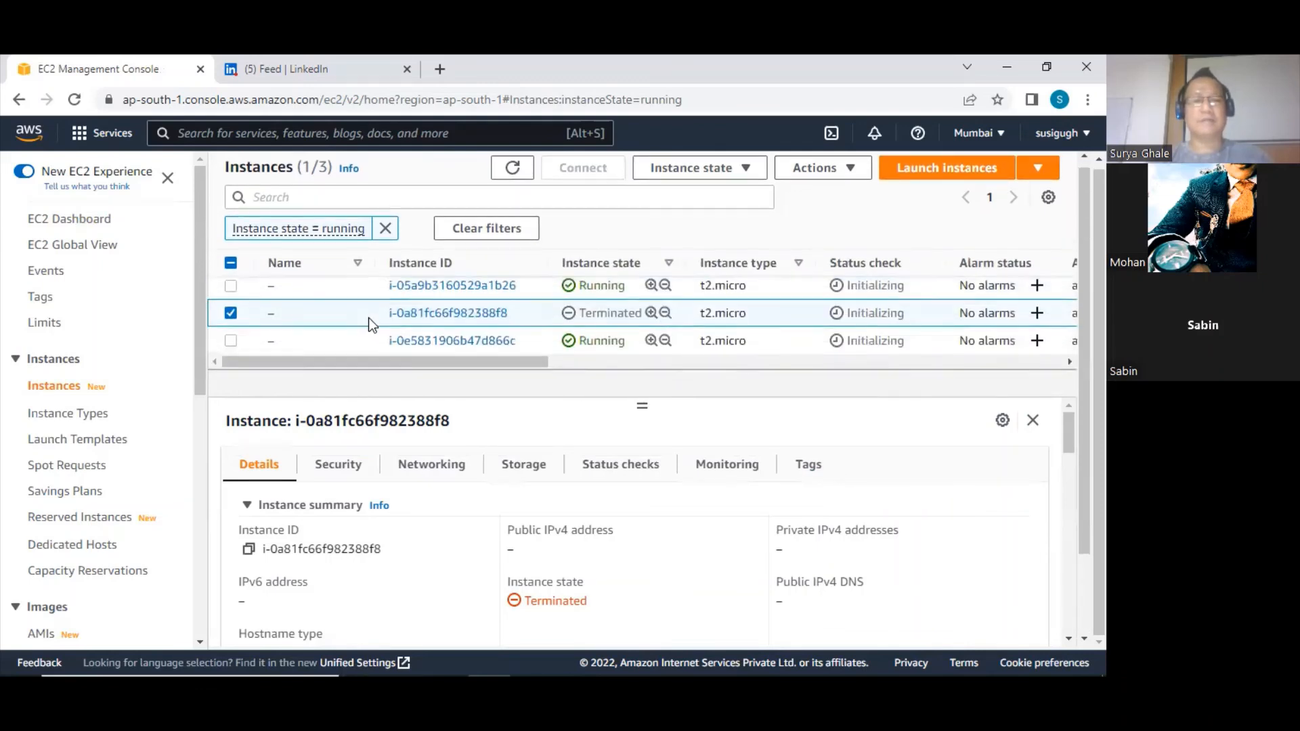
# Reopen the details of Auto Scaling group ASG01 to view its group settings
pyautogui.scroll(-7, 169, 530)
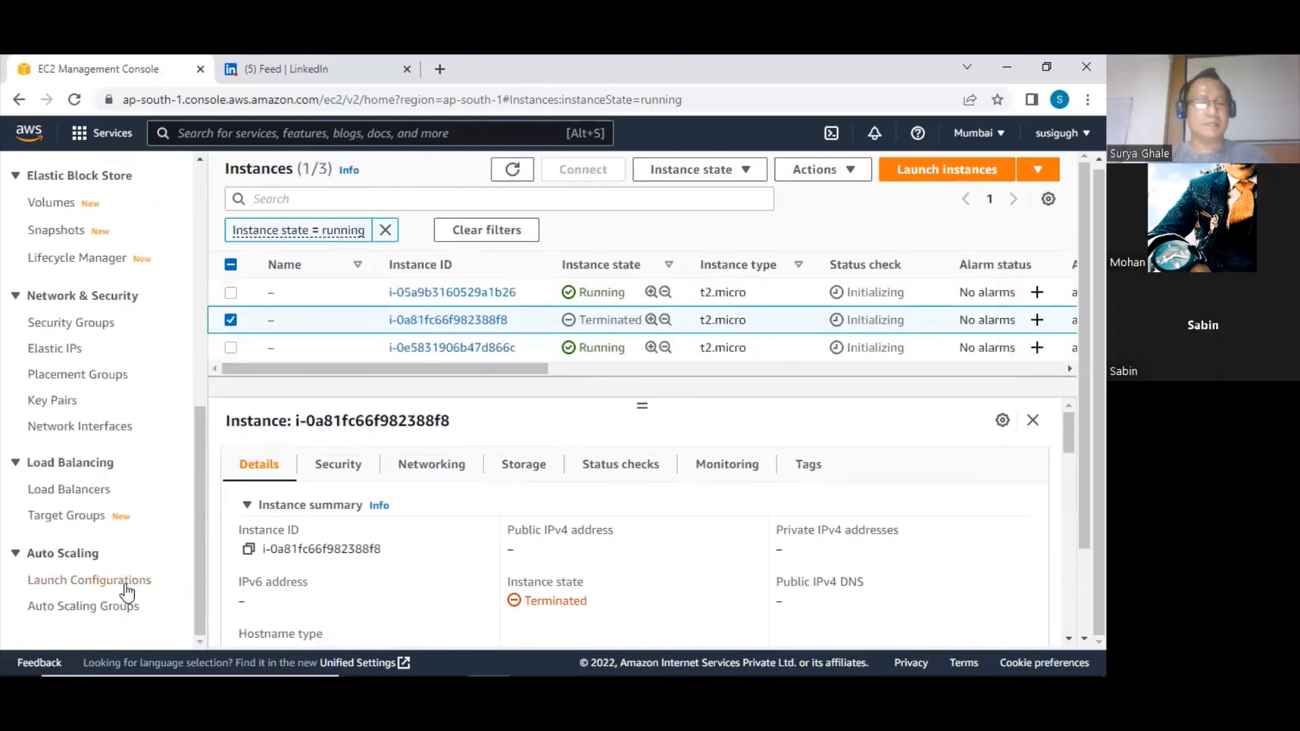
pyautogui.click(83, 609)
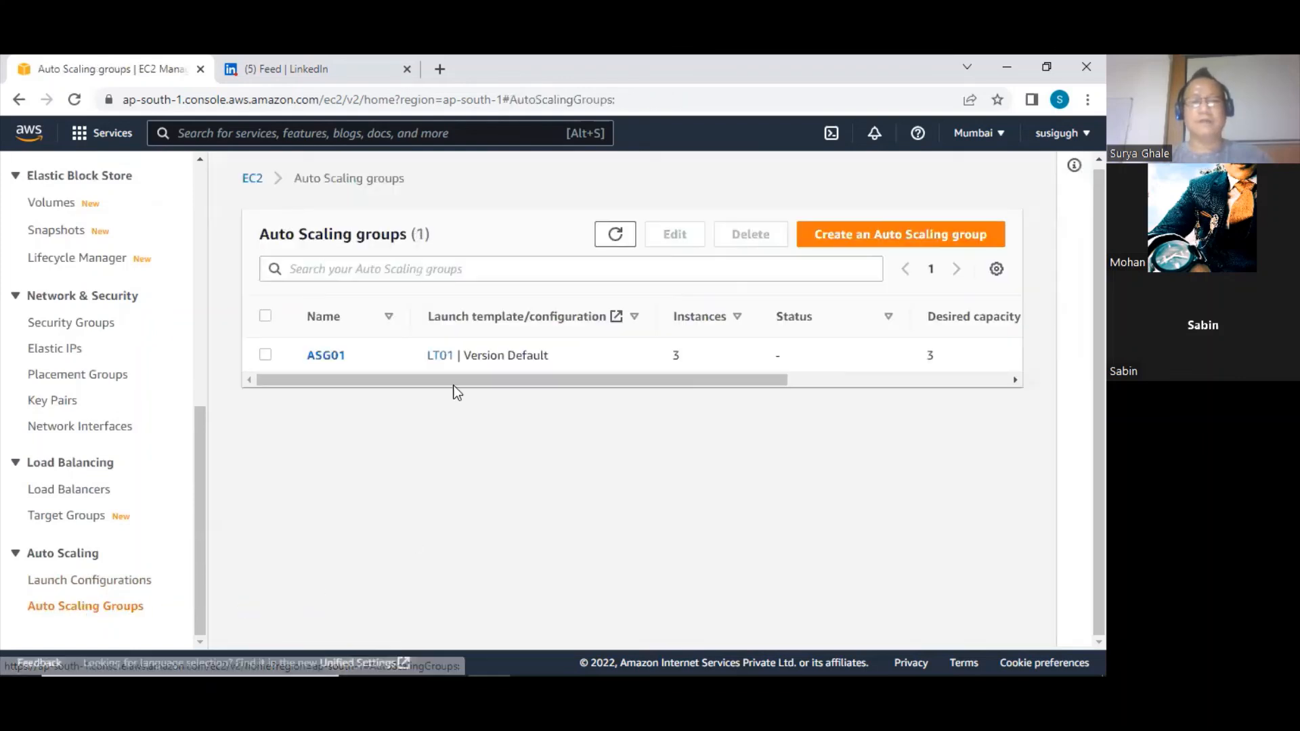
pyautogui.click(325, 355)
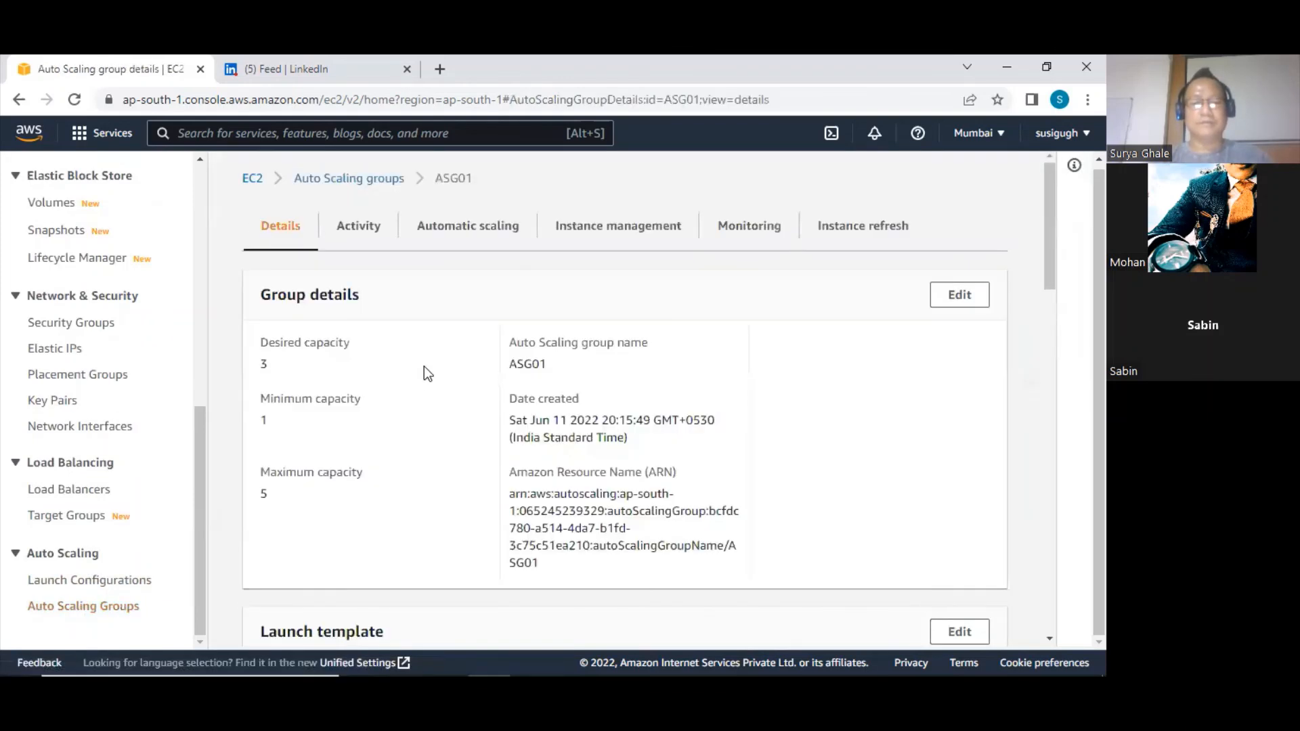
# Examine ASG01's activity history, reading the causes of the latest instance termination and the replacement launch
pyautogui.click(355, 231)
pyautogui.scroll(-5, 522, 471)
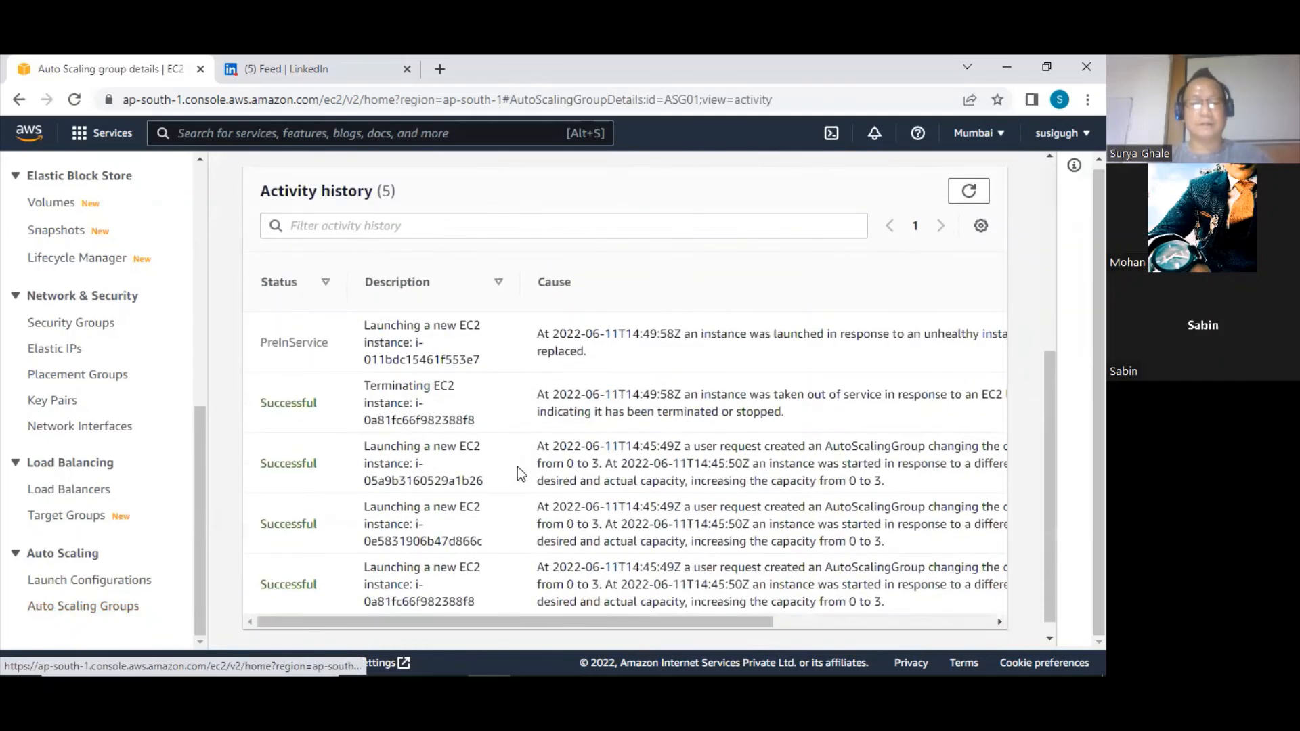
pyautogui.moveTo(262, 341); pyautogui.dragTo(653, 362)
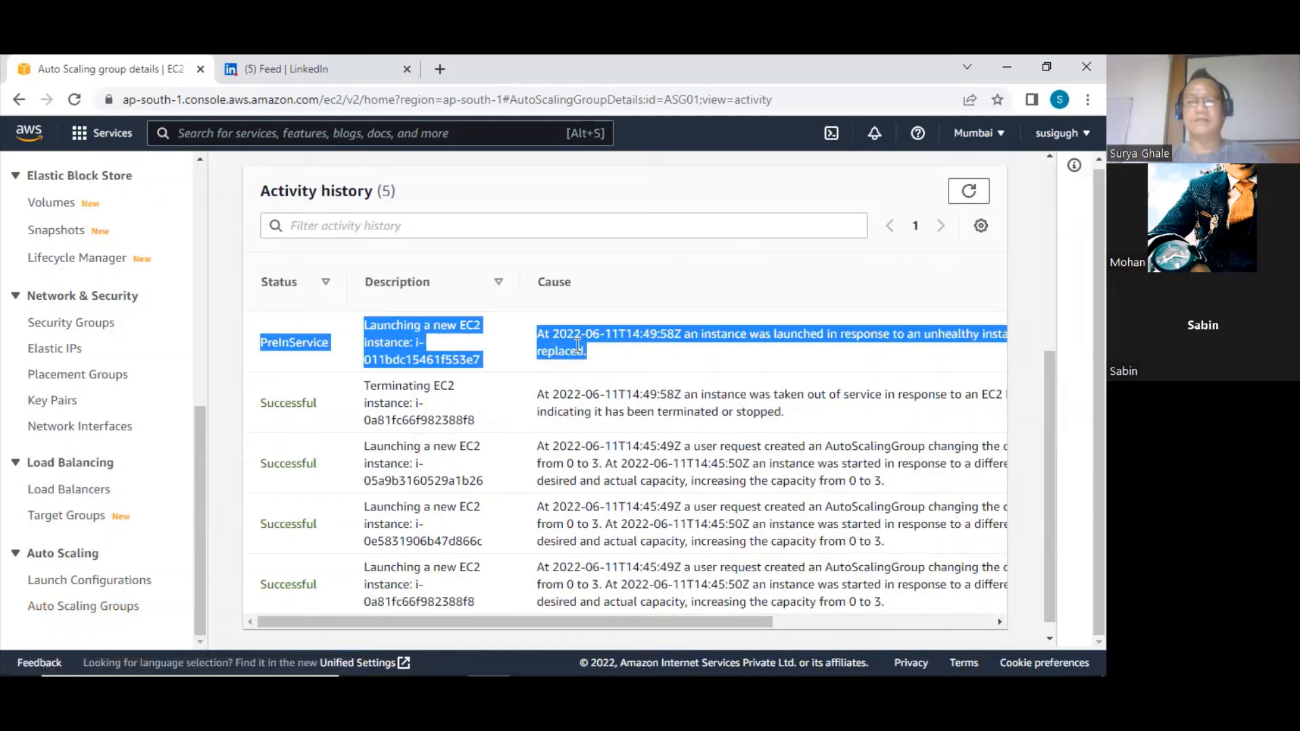
pyautogui.click(255, 339)
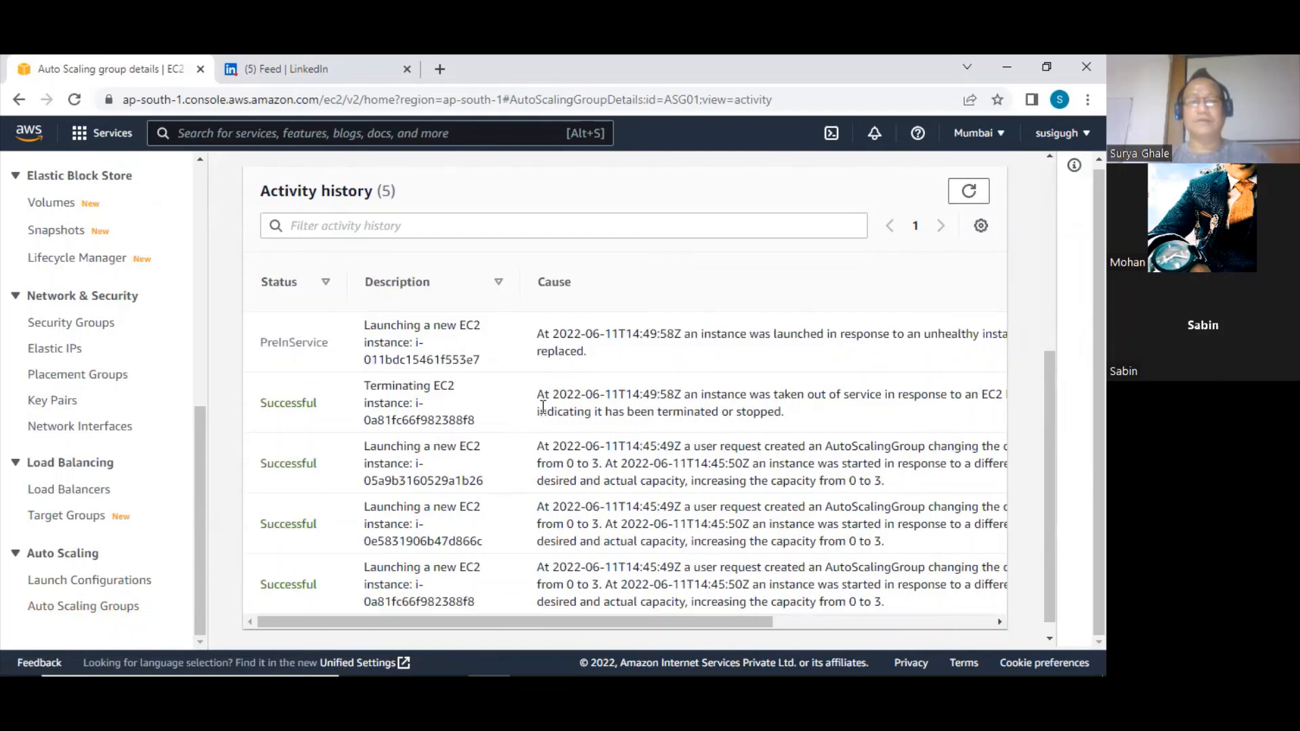
pyautogui.moveTo(538, 395); pyautogui.dragTo(819, 428)
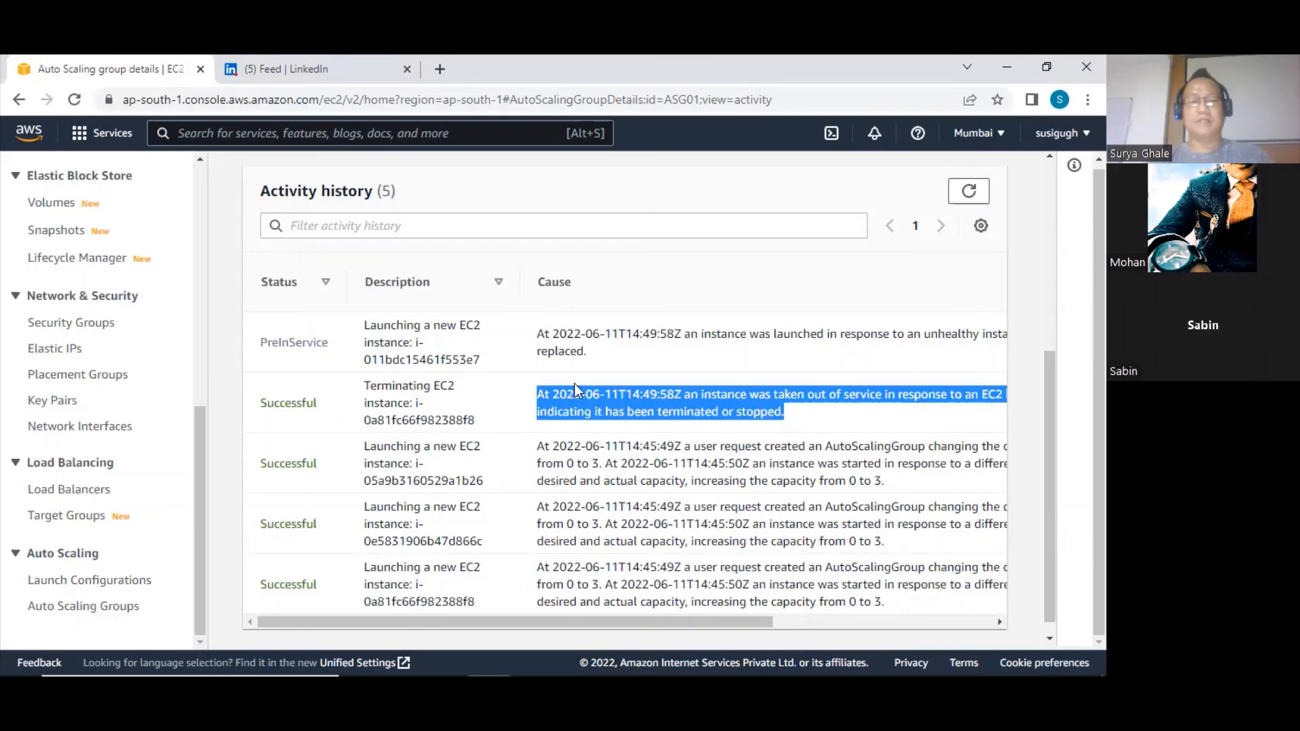
pyautogui.click(604, 409)
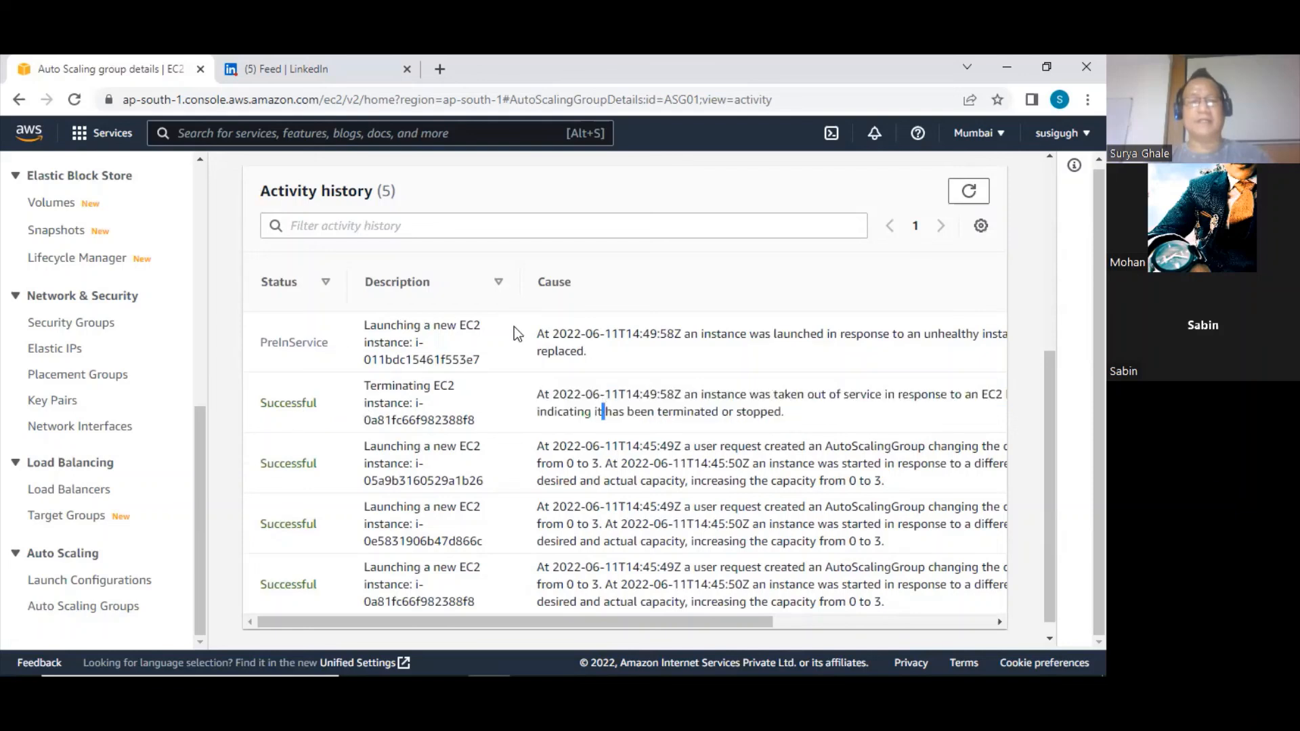
pyautogui.moveTo(538, 337); pyautogui.dragTo(612, 348)
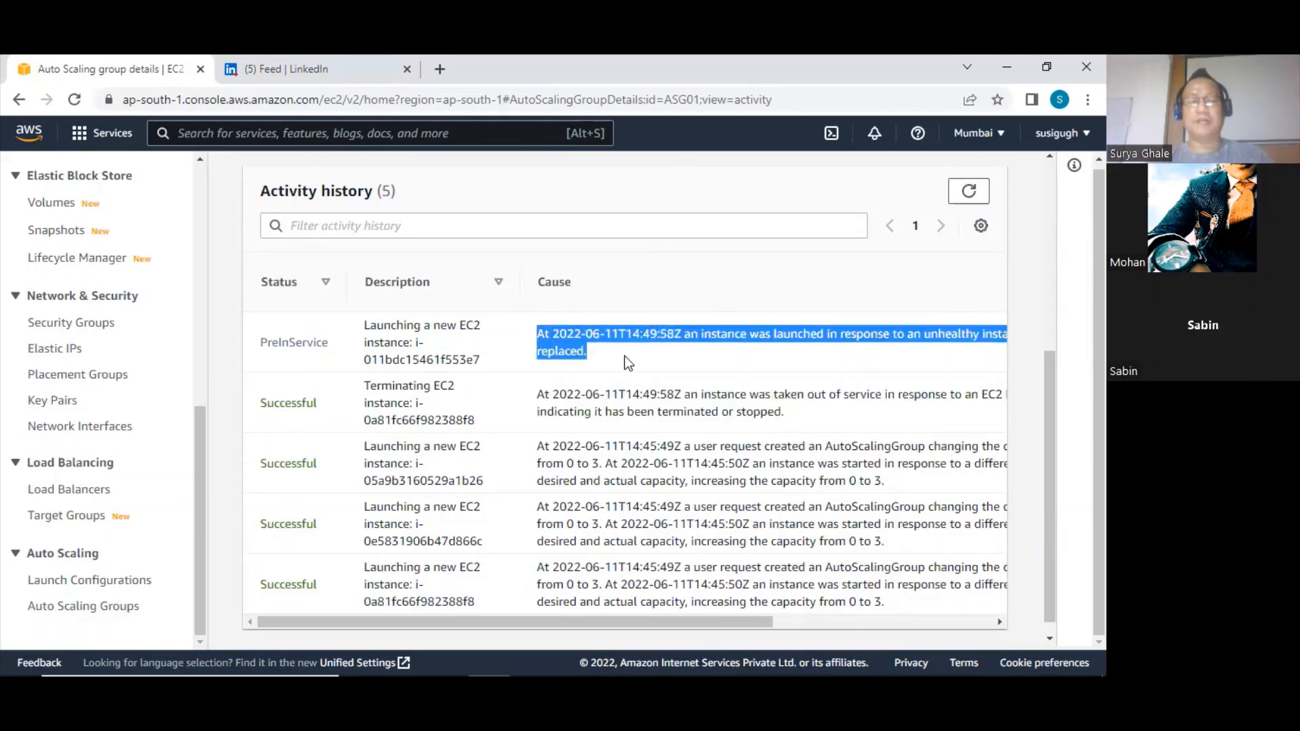
pyautogui.scroll(2, 569, 355)
pyautogui.scroll(-3, 566, 358)
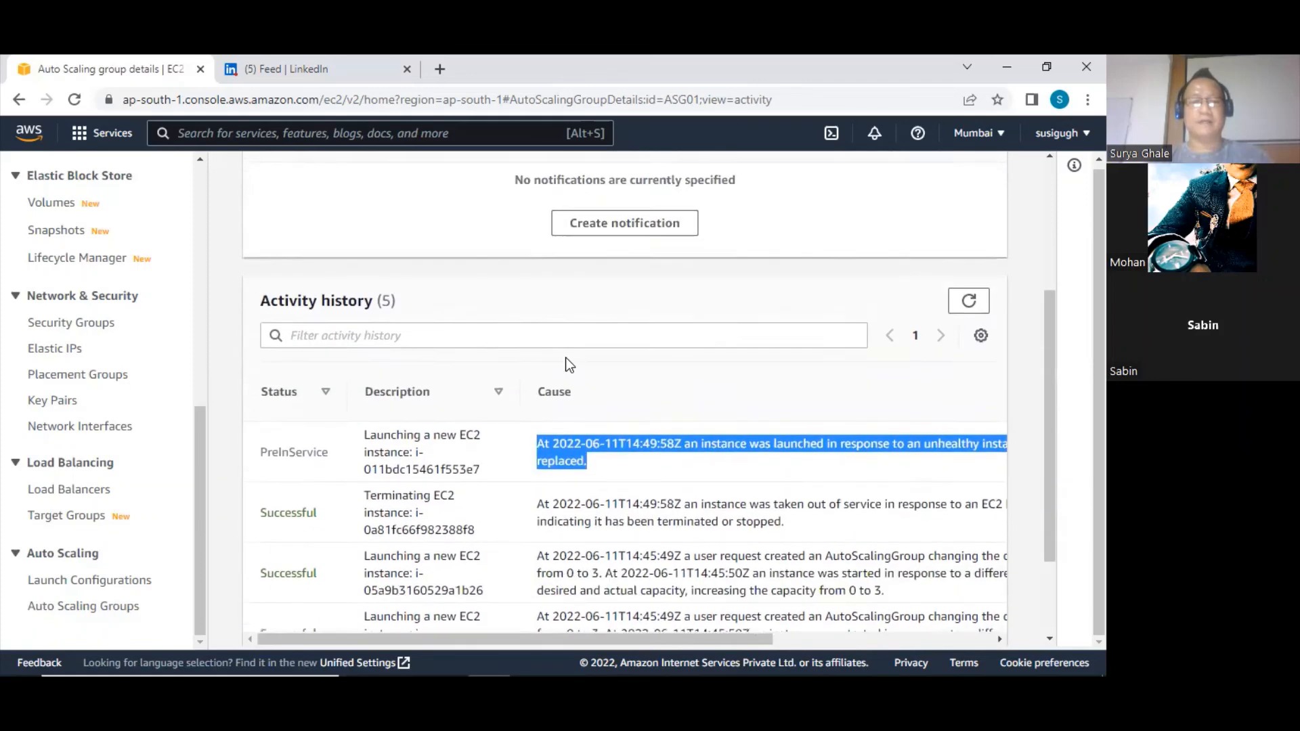
# Check the EC2 Dashboard's resource overview and reopen the details of Auto Scaling group ASG01
pyautogui.scroll(5, 474, 352)
pyautogui.scroll(8, 173, 313)
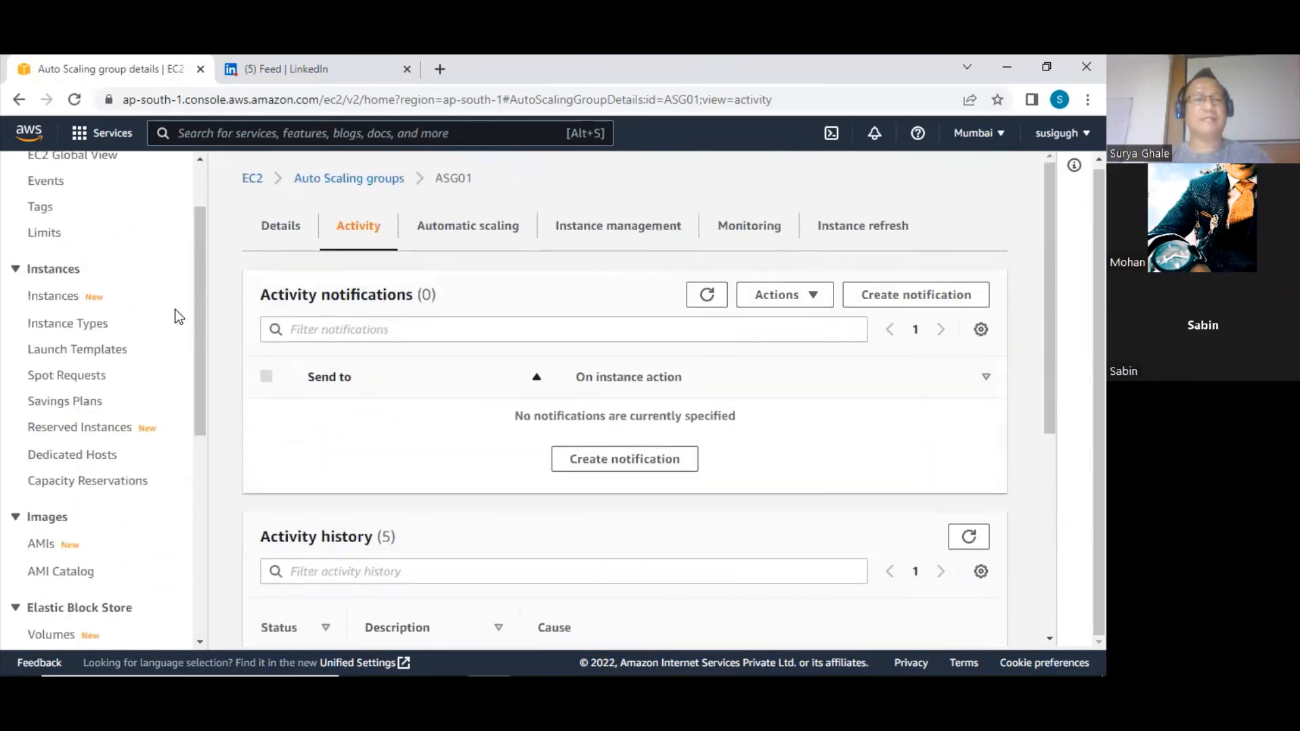
pyautogui.click(80, 223)
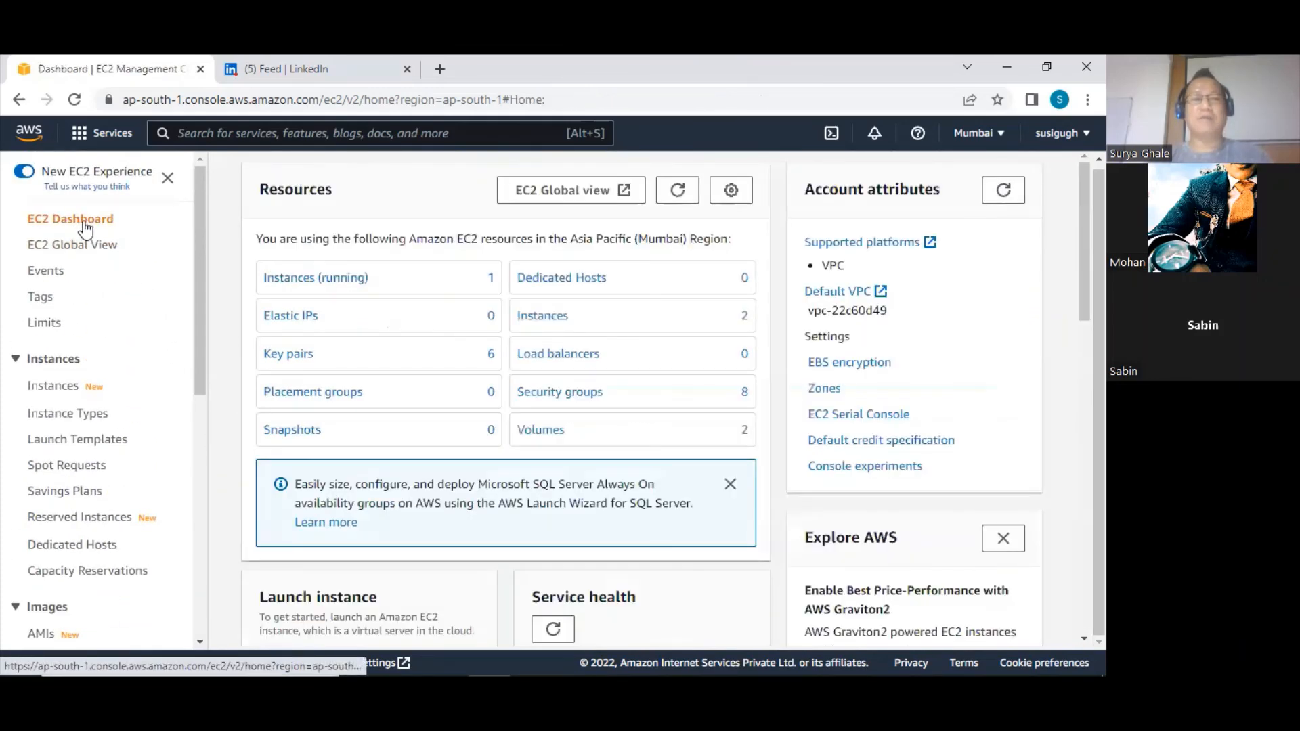
pyautogui.scroll(-7, 169, 406)
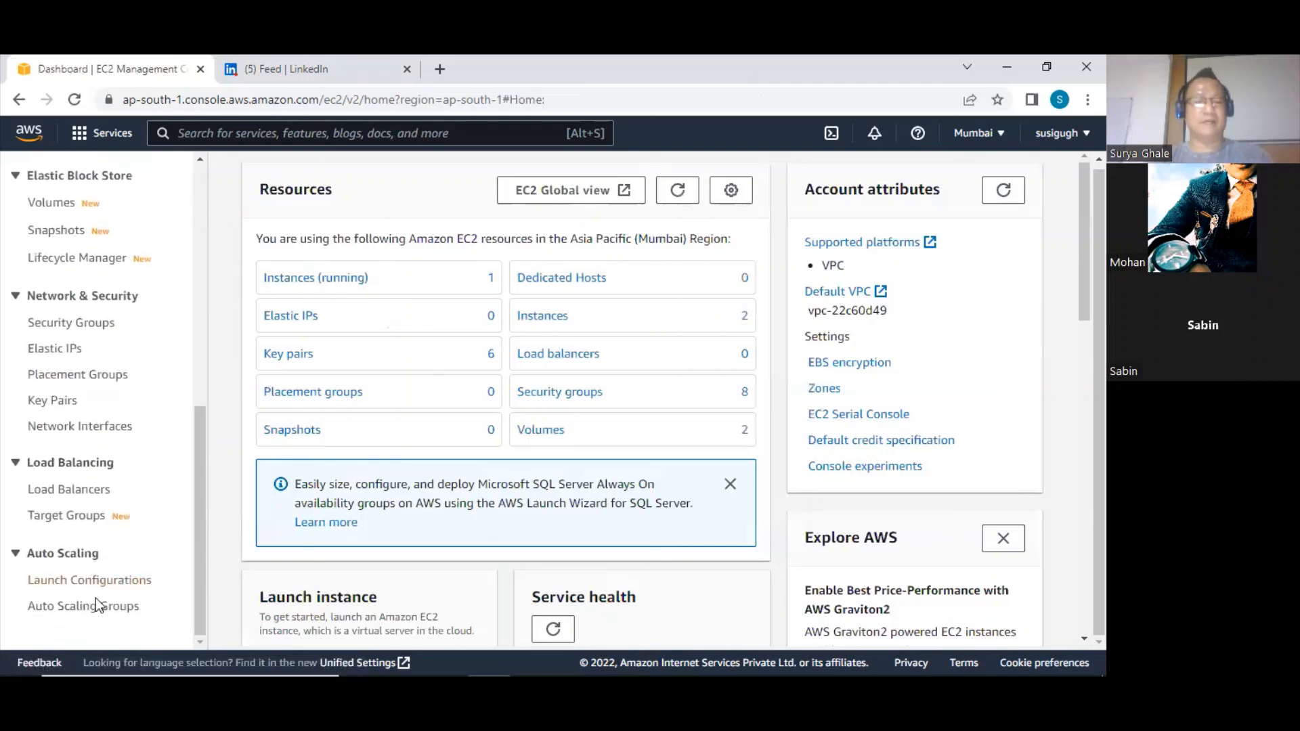
pyautogui.click(76, 608)
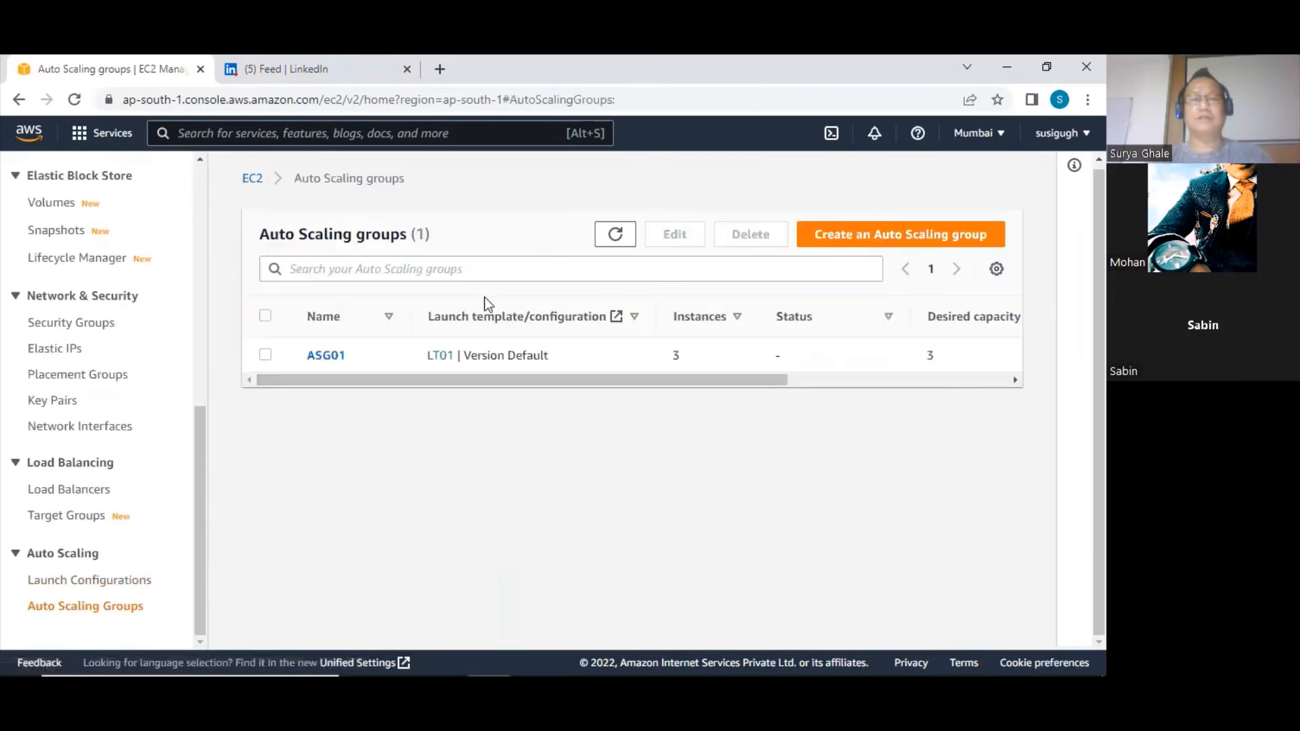
pyautogui.click(335, 357)
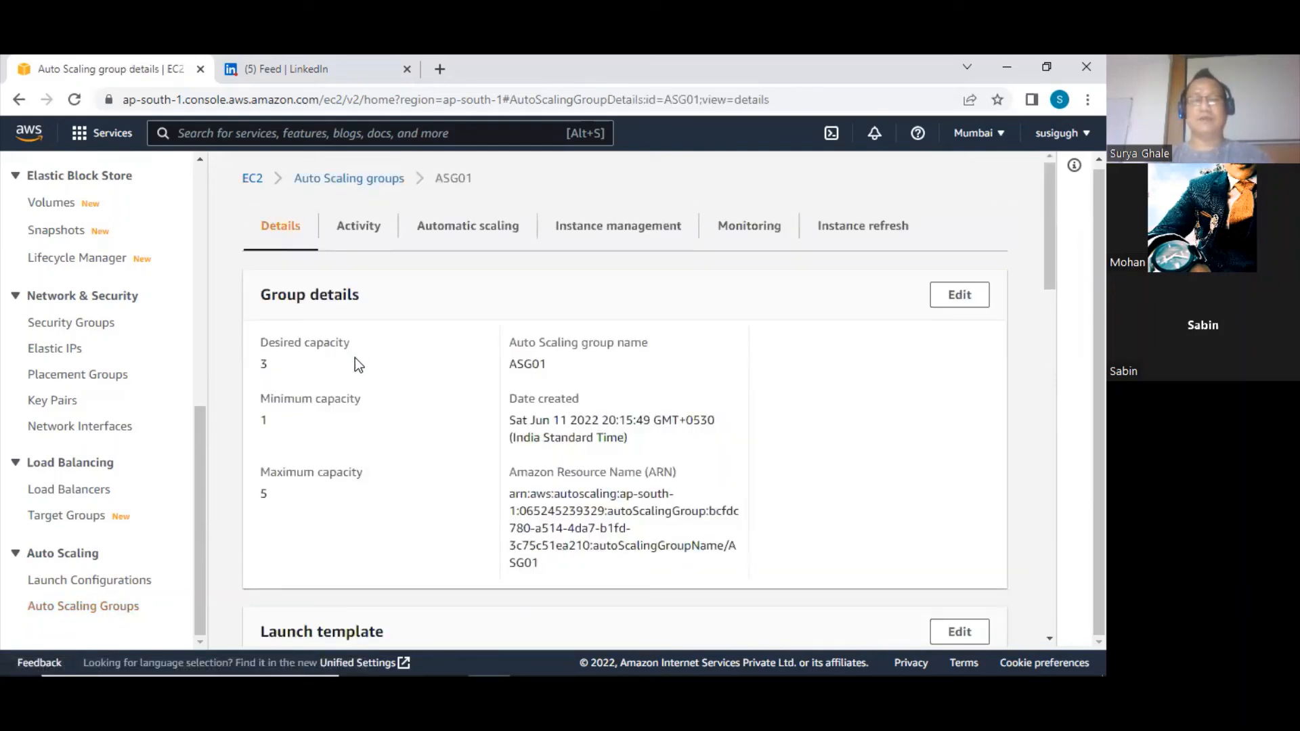
# Review the desired, minimum and maximum capacity in ASG01's group details
pyautogui.moveTo(258, 365); pyautogui.dragTo(278, 369)
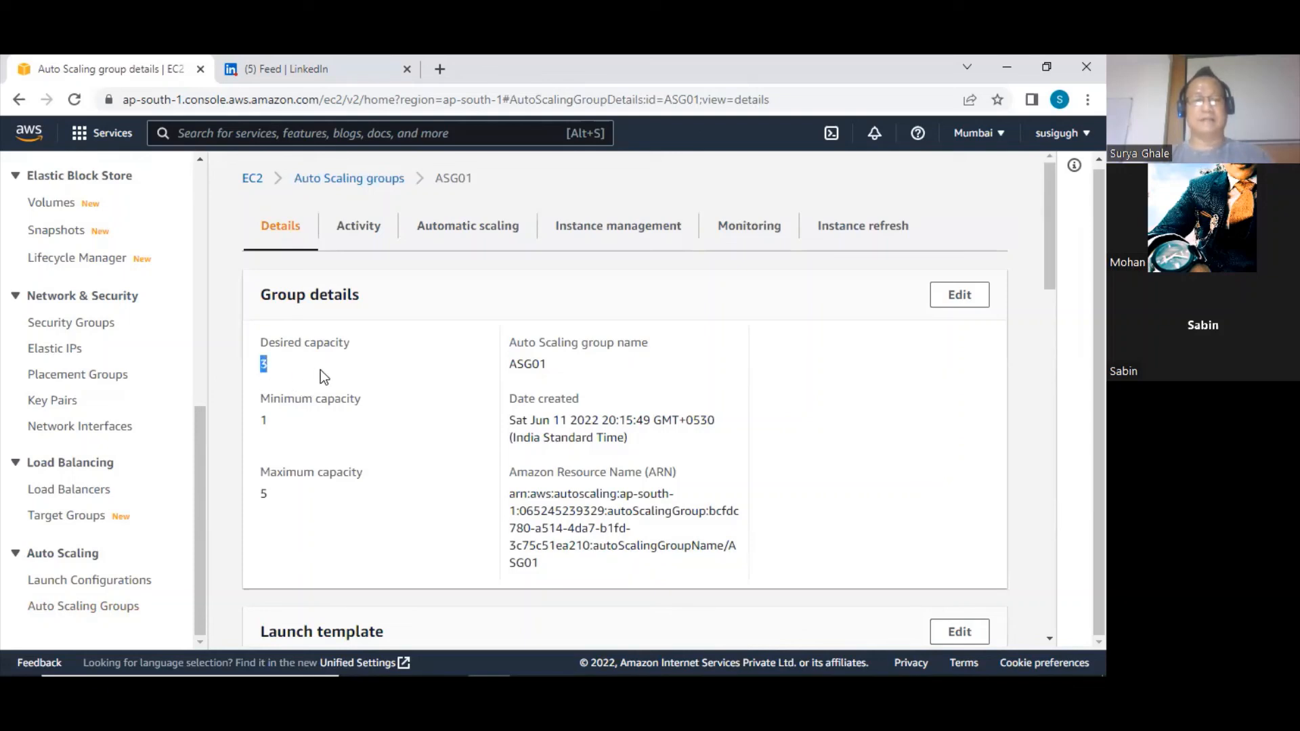
pyautogui.click(271, 421)
pyautogui.doubleClick(264, 364)
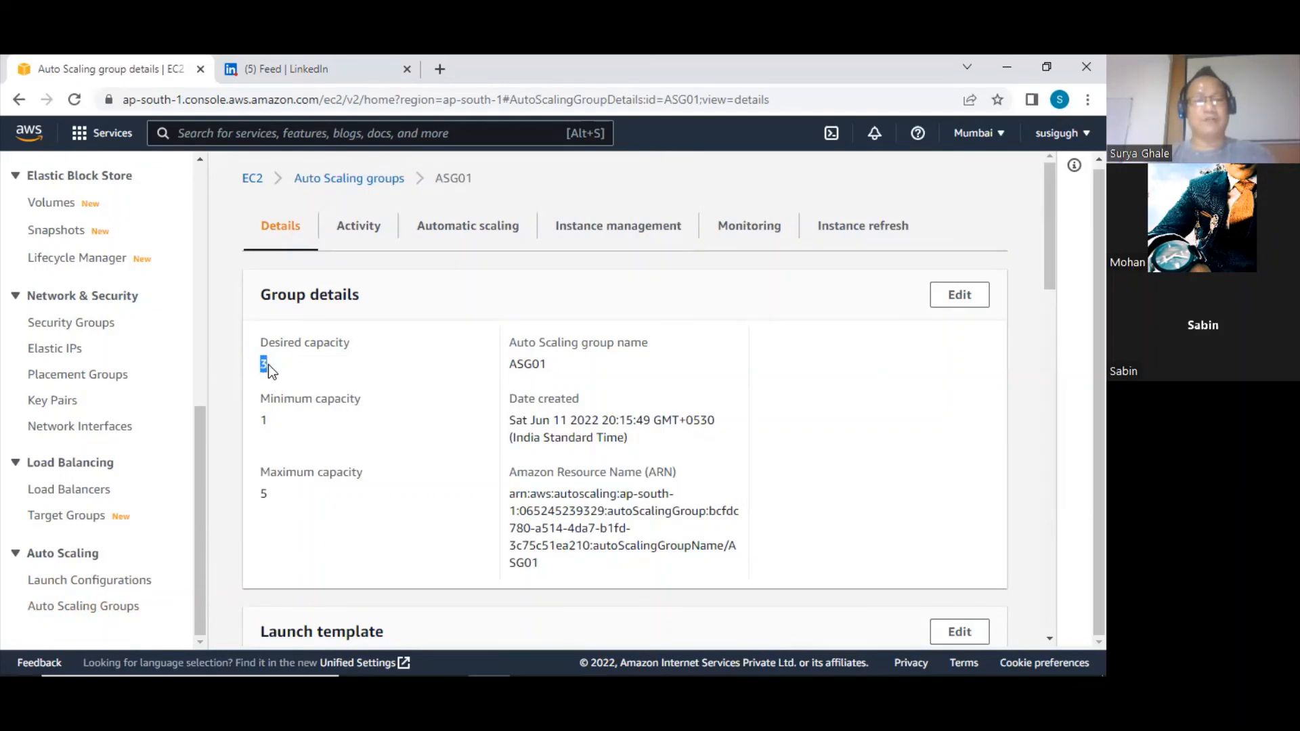
pyautogui.doubleClick(262, 422)
pyautogui.moveTo(260, 400); pyautogui.dragTo(366, 402)
pyautogui.moveTo(270, 423); pyautogui.dragTo(258, 421)
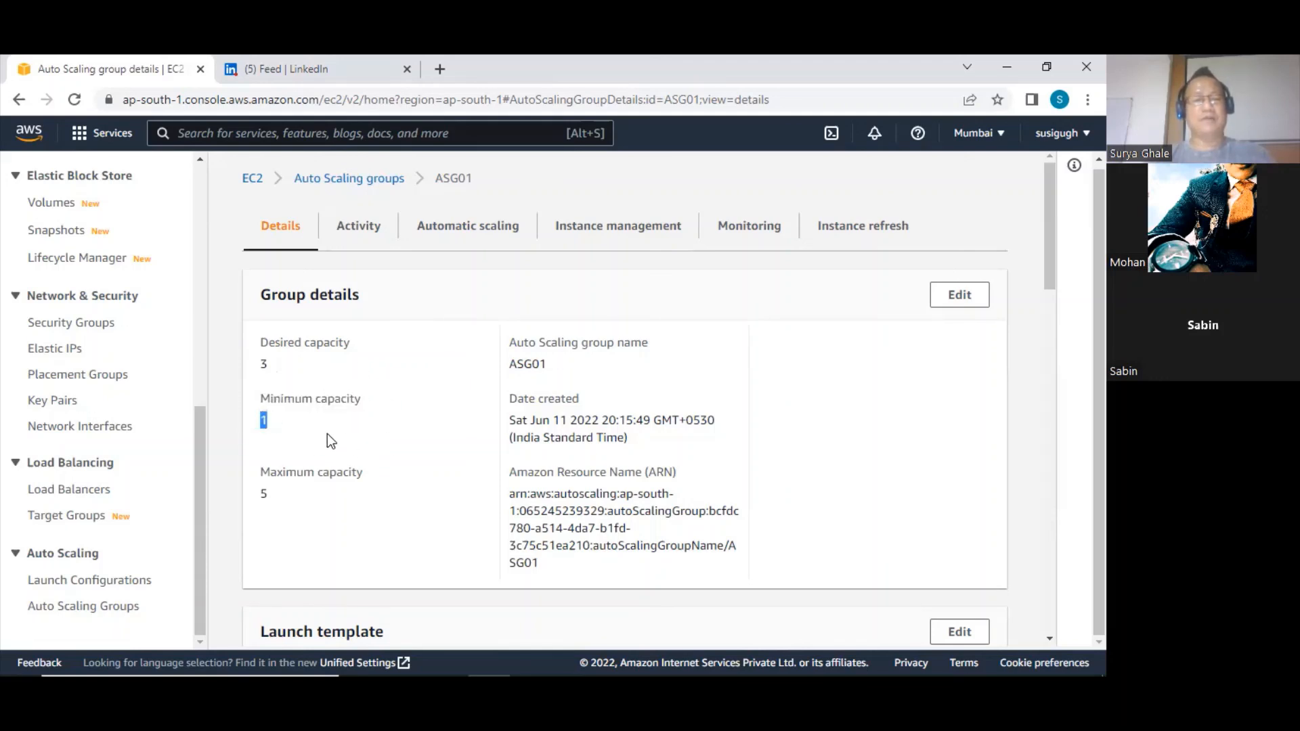
pyautogui.moveTo(273, 365); pyautogui.dragTo(264, 366)
pyautogui.click(262, 493)
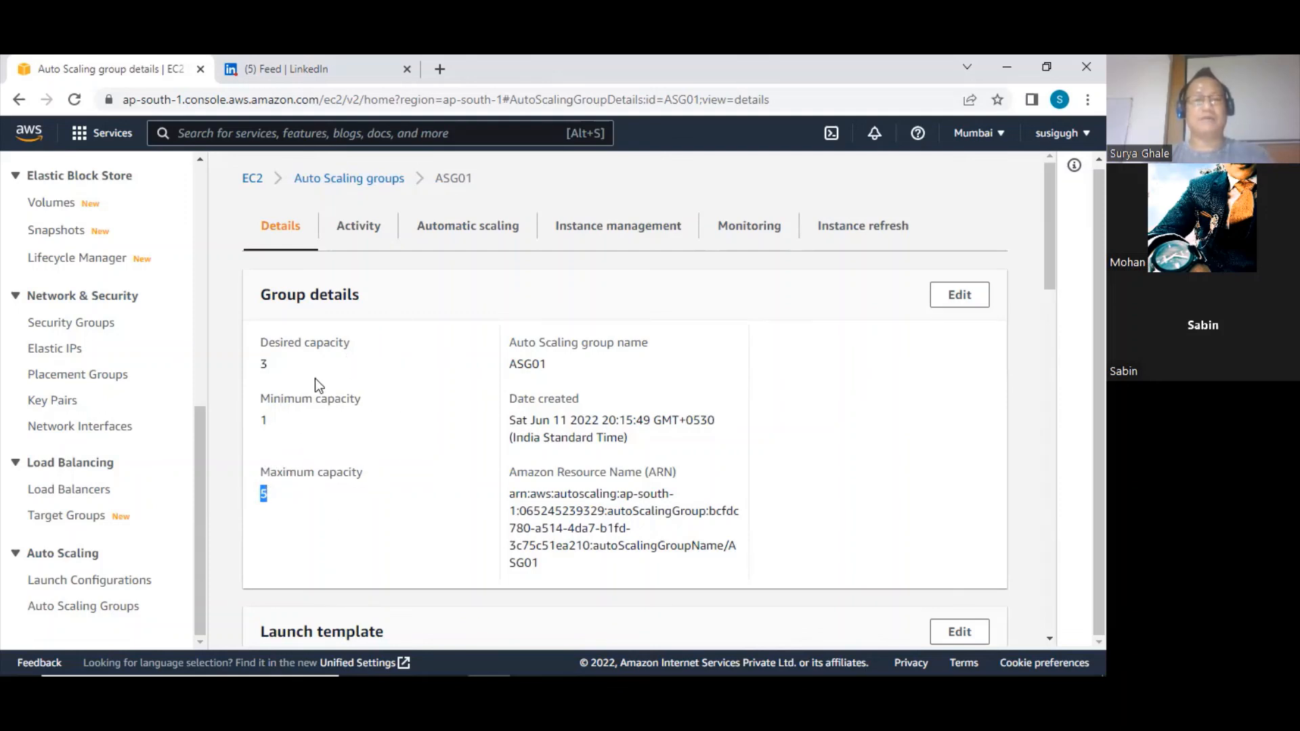
pyautogui.scroll(1, 367, 413)
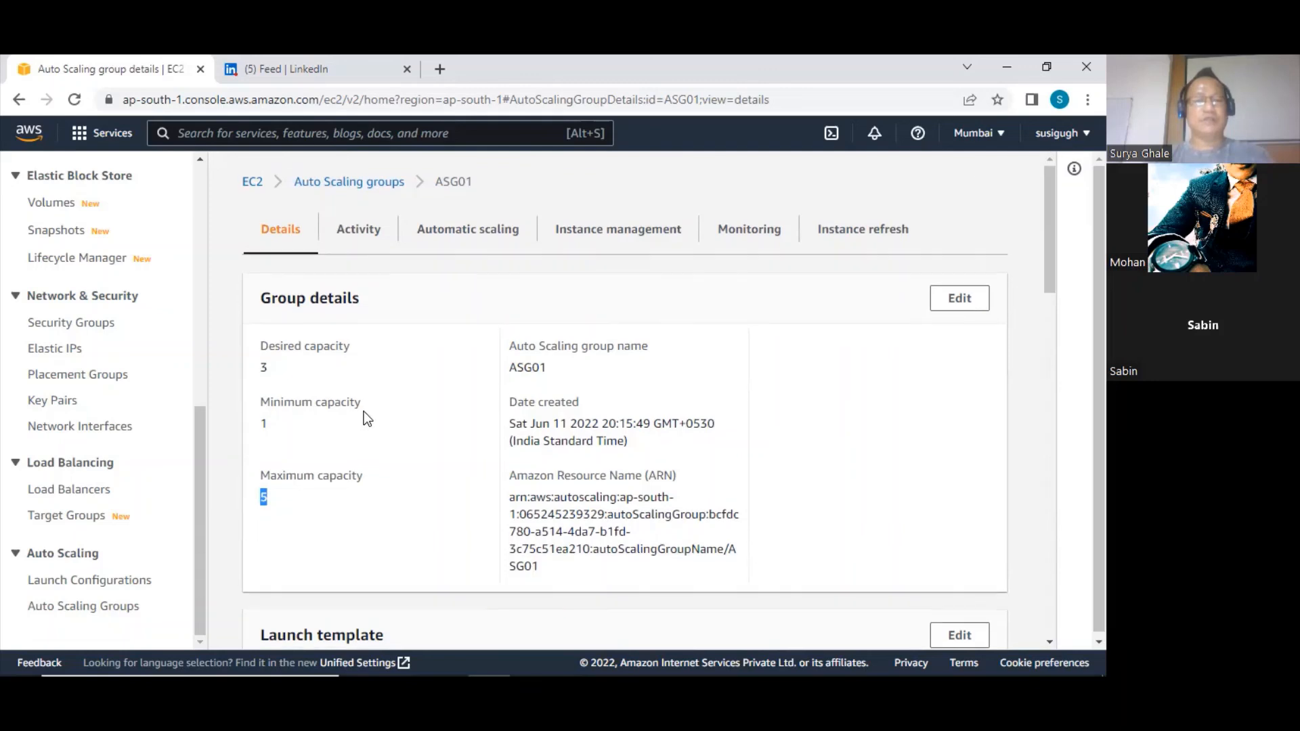
# Delete the Auto Scaling group ASG01 from the list of Auto Scaling groups, confirming with the word "delete"
pyautogui.click(198, 392)
pyautogui.scroll(-5, 198, 392)
pyautogui.click(115, 606)
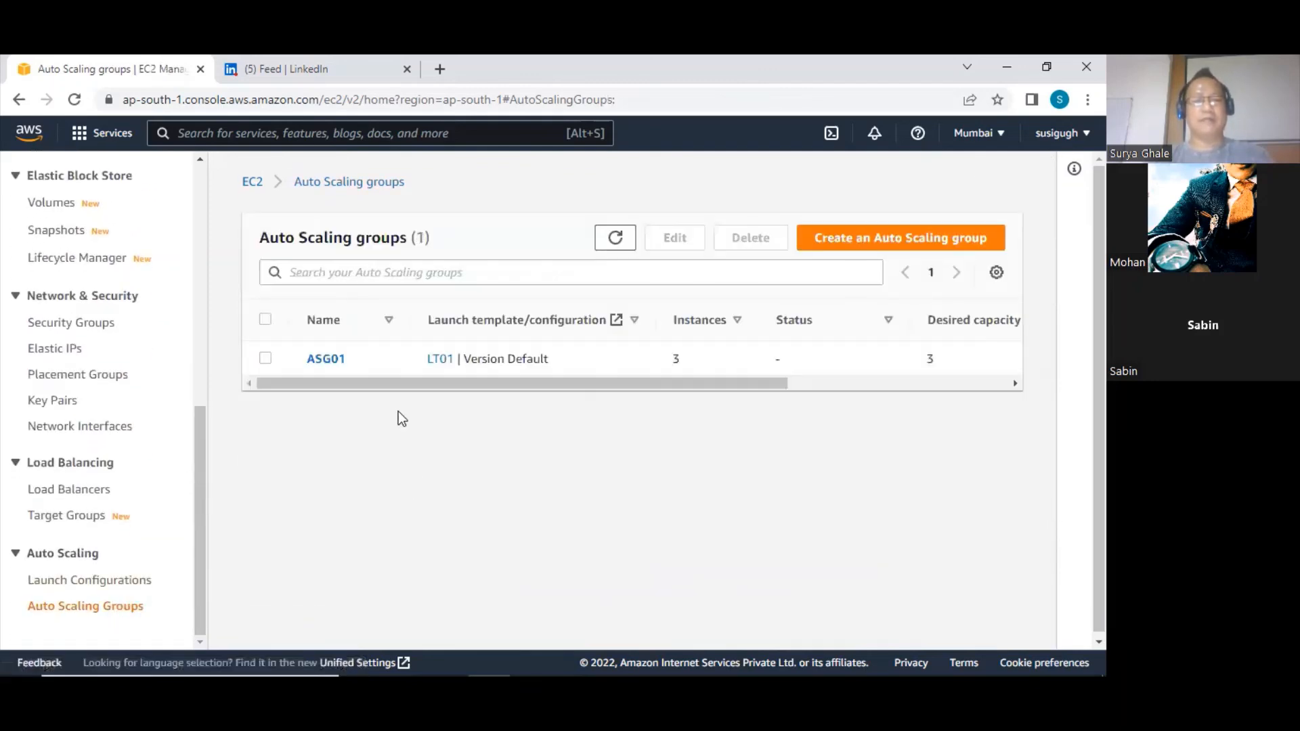
pyautogui.click(266, 358)
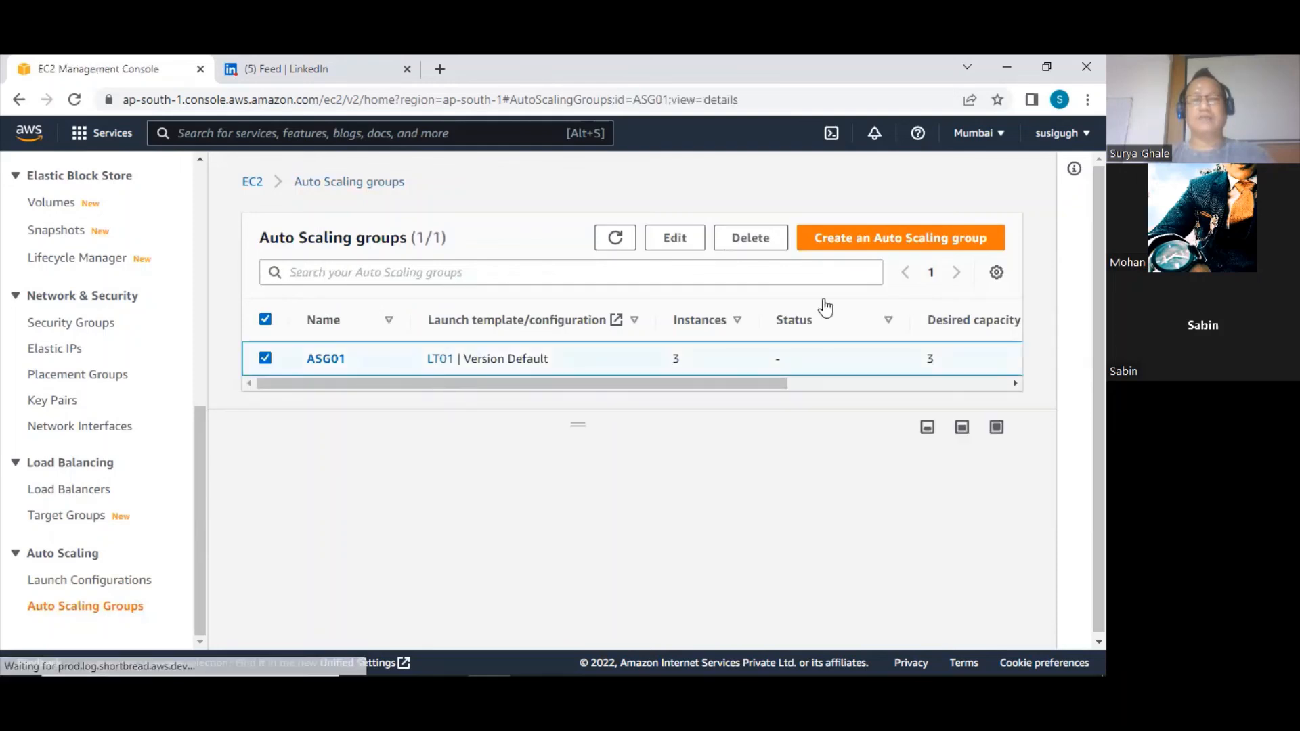
pyautogui.click(764, 240)
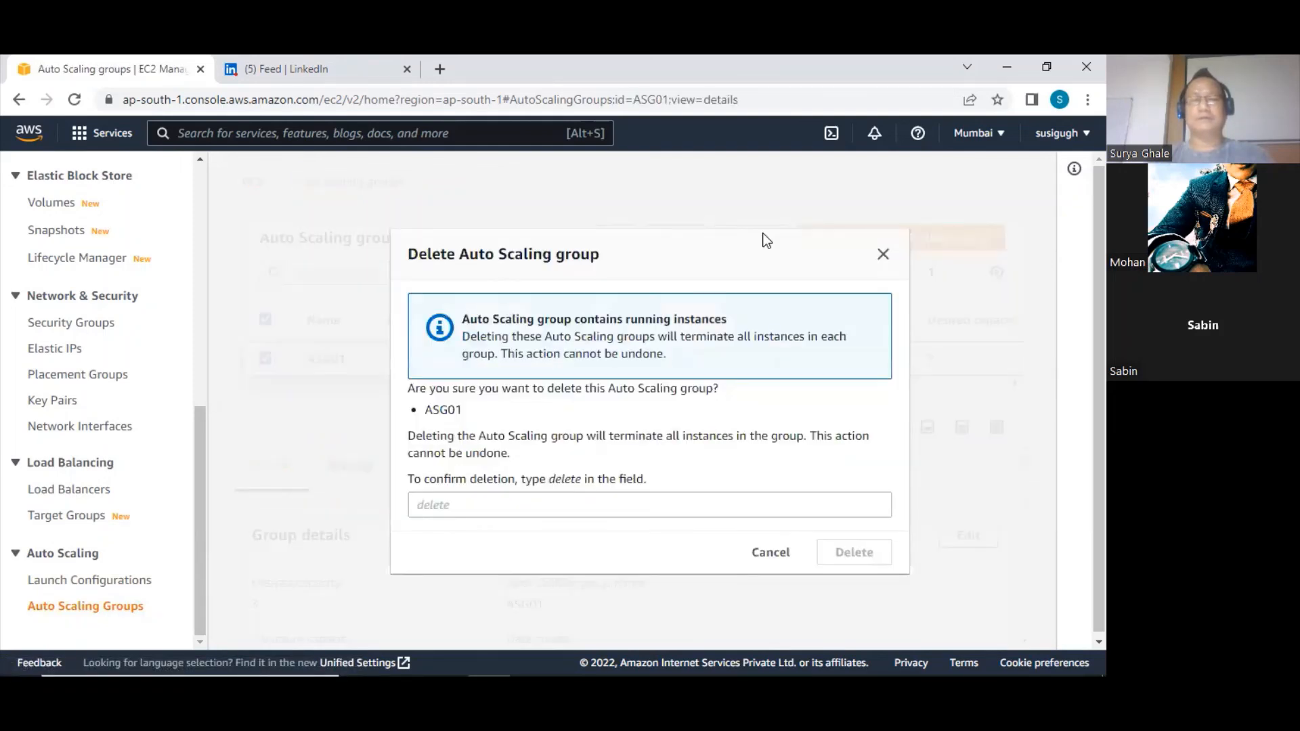
pyautogui.click(503, 501)
pyautogui.write('delete')
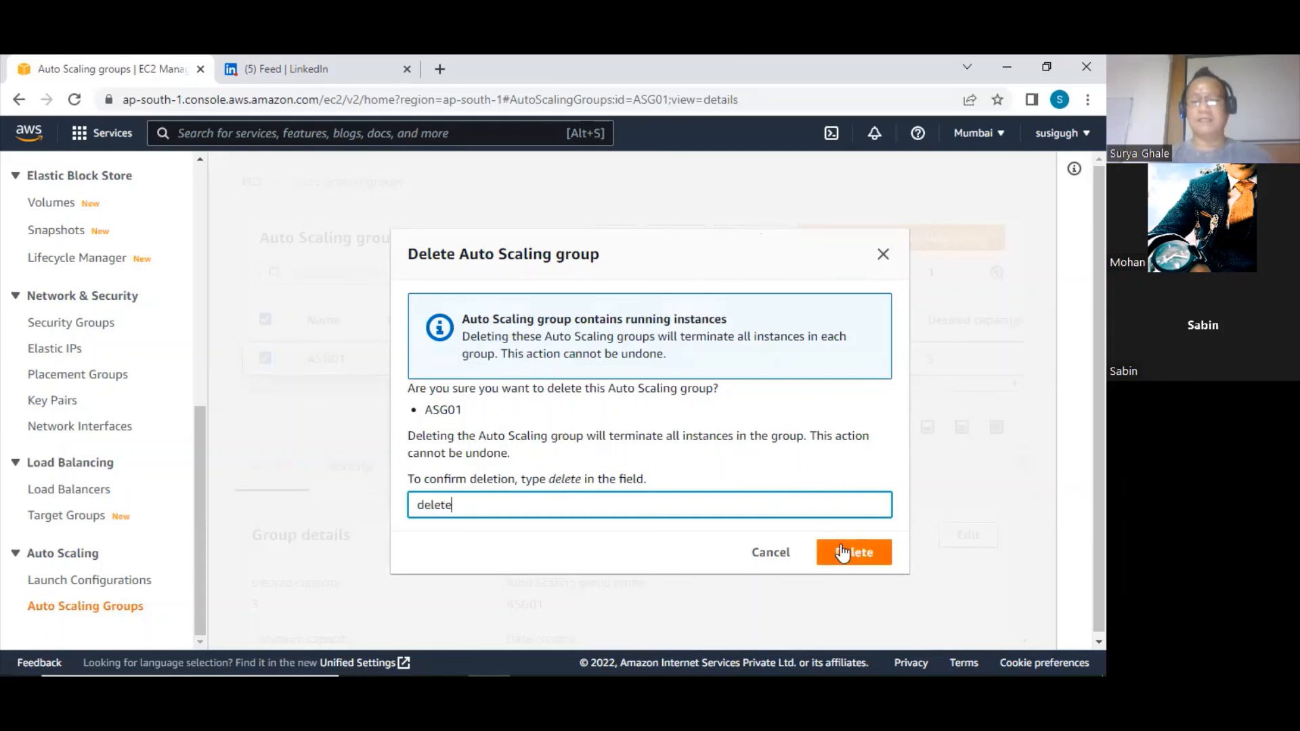
pyautogui.click(842, 552)
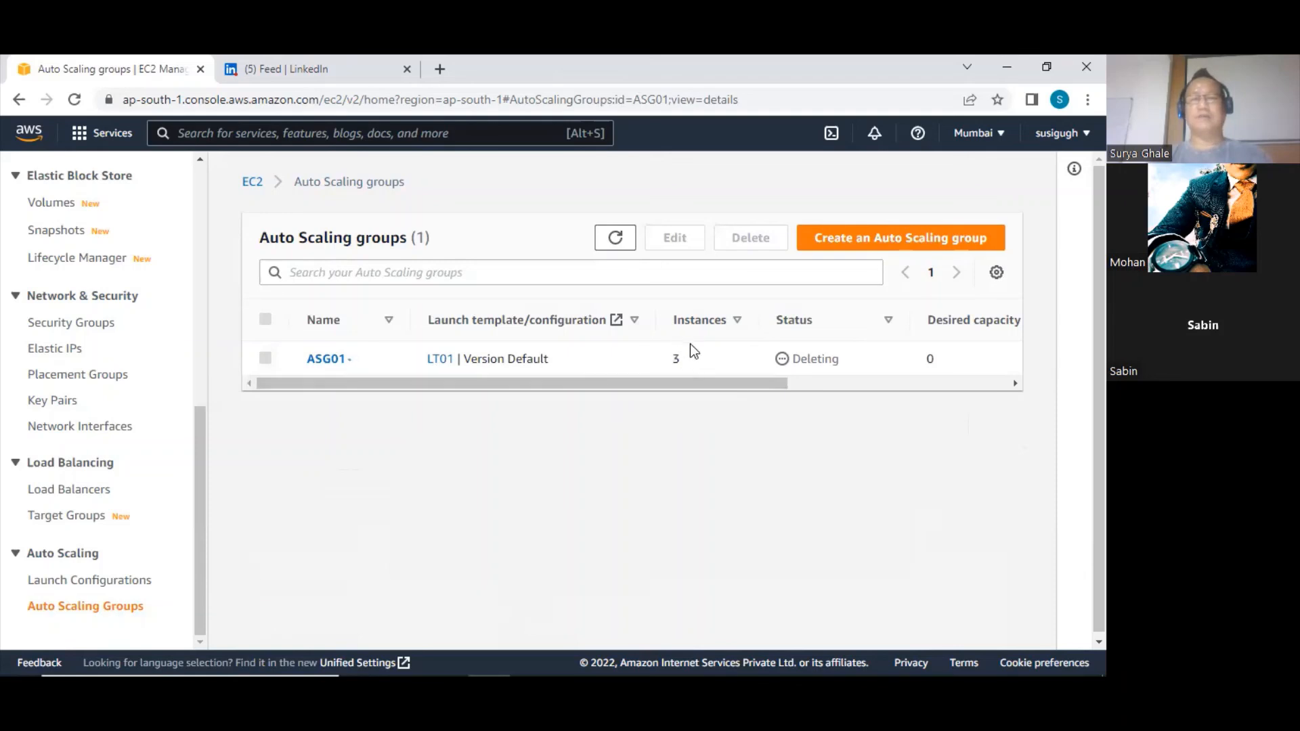
# Open the running instances from the EC2 Dashboard, remove the running-state filter, and check the state of all instances
pyautogui.scroll(4, 173, 230)
pyautogui.scroll(3, 174, 230)
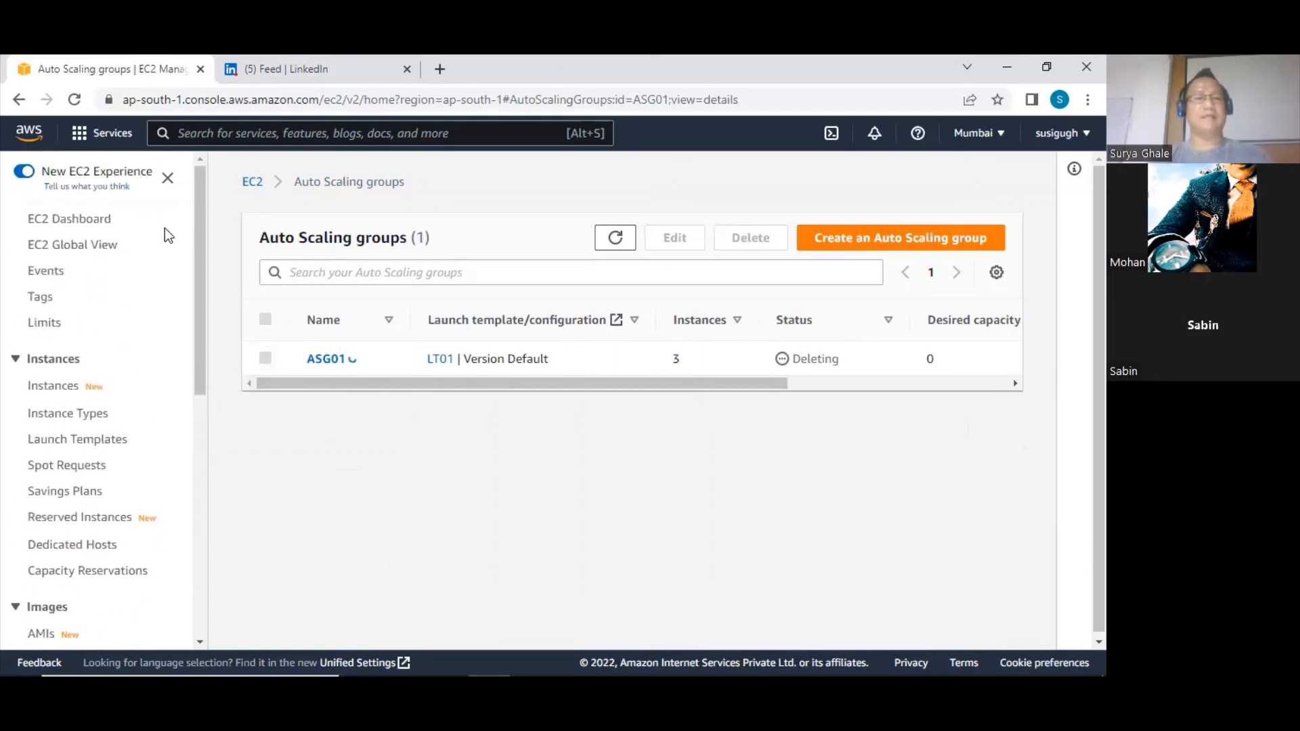
pyautogui.click(80, 218)
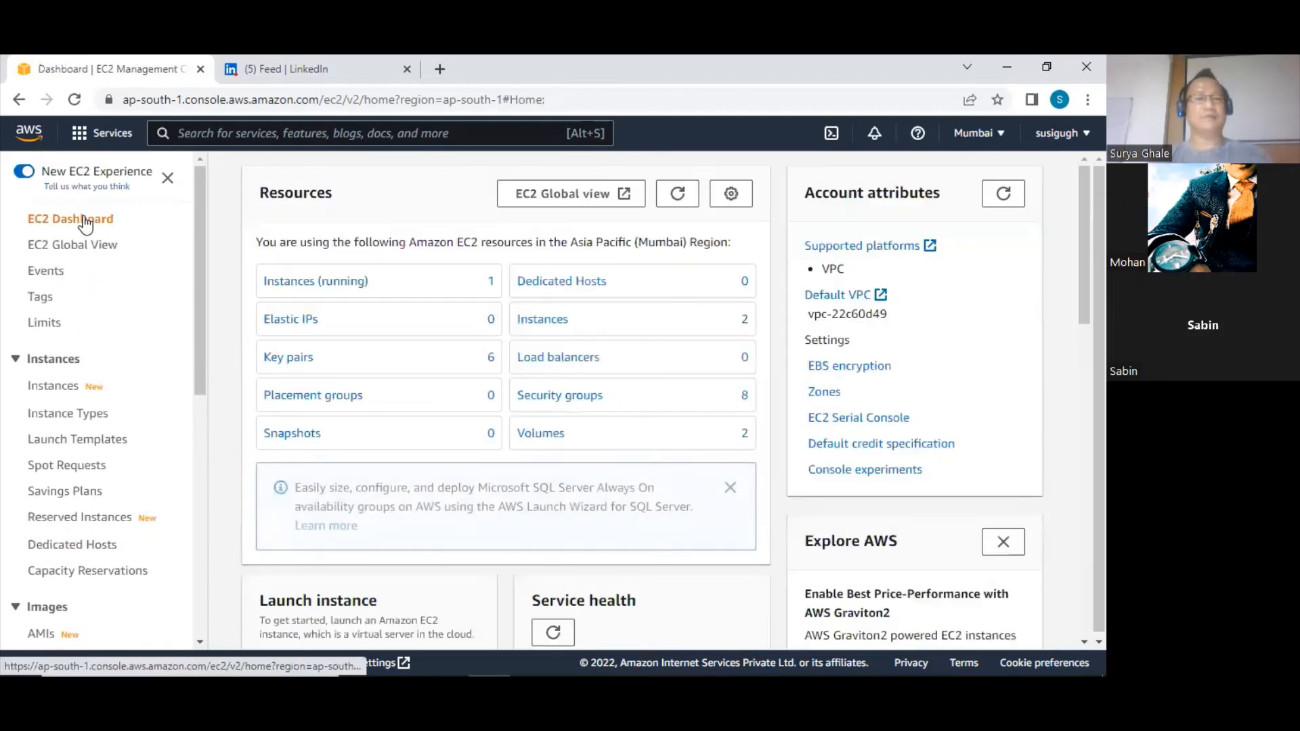
pyautogui.click(345, 281)
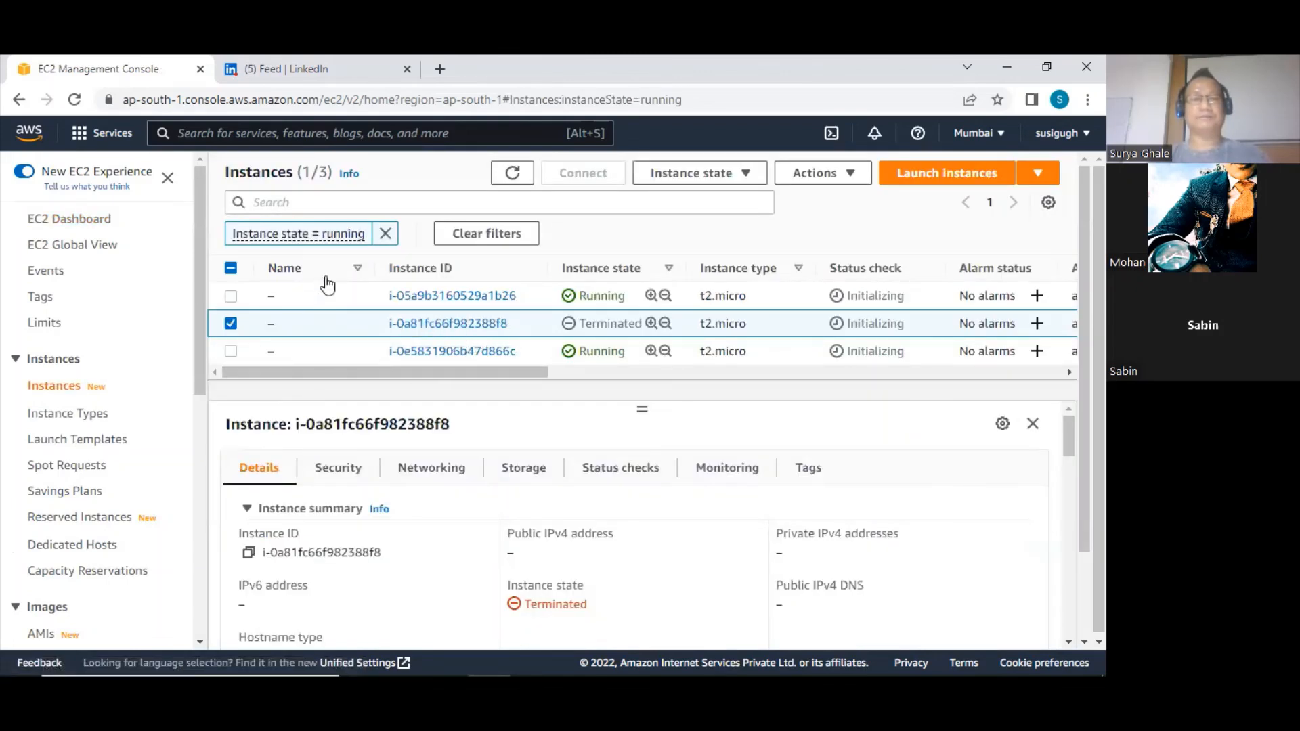
pyautogui.click(385, 235)
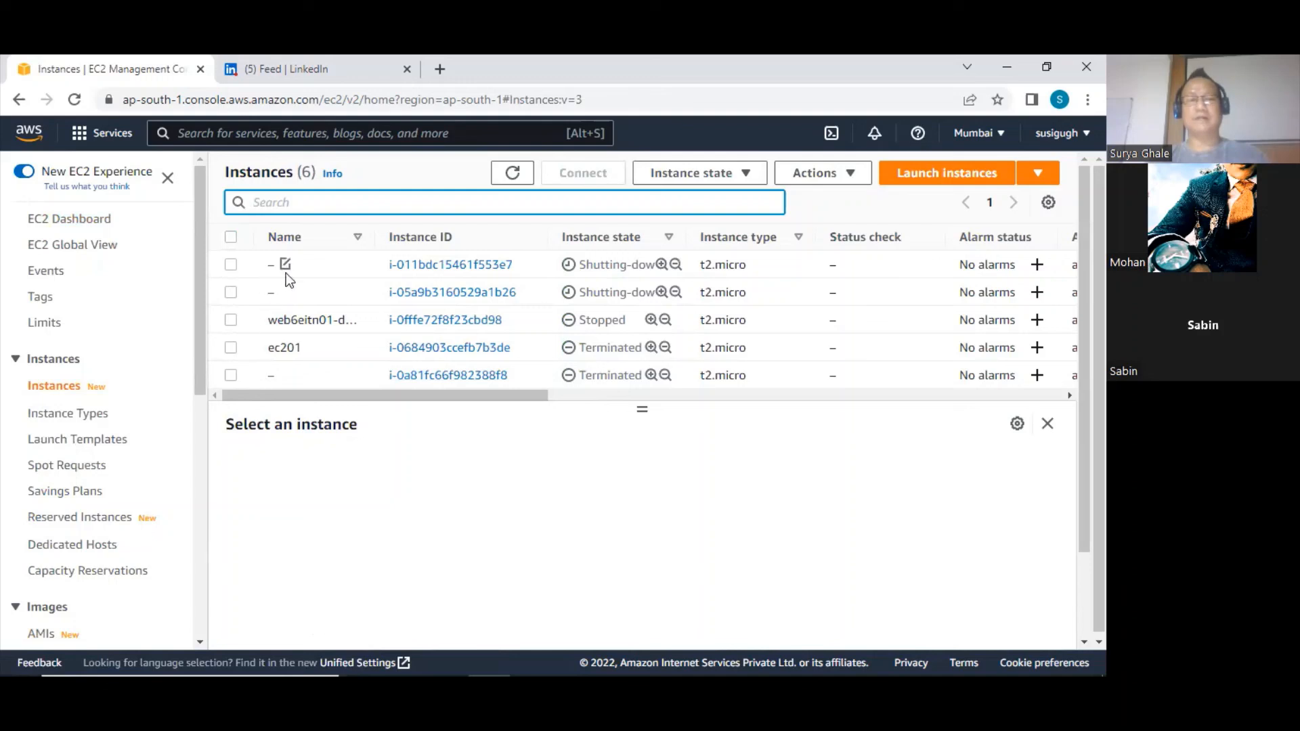
pyautogui.scroll(-1, 392, 316)
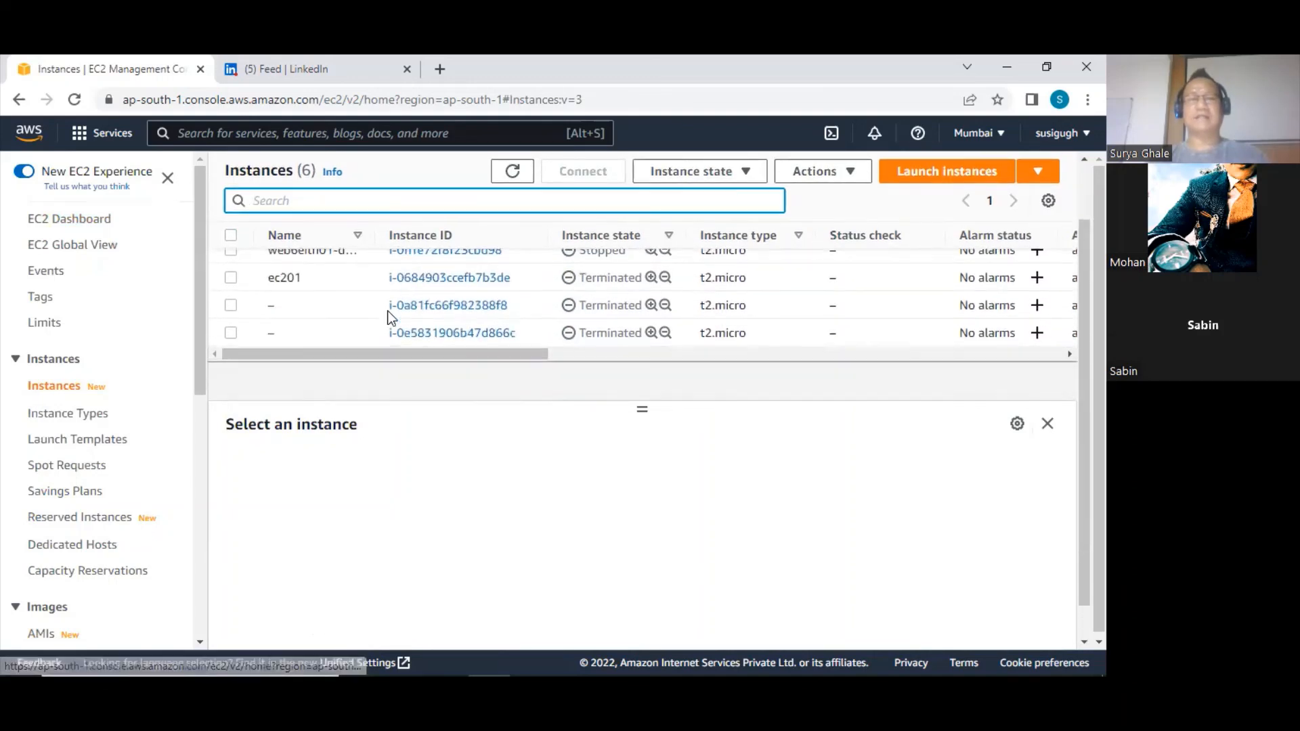